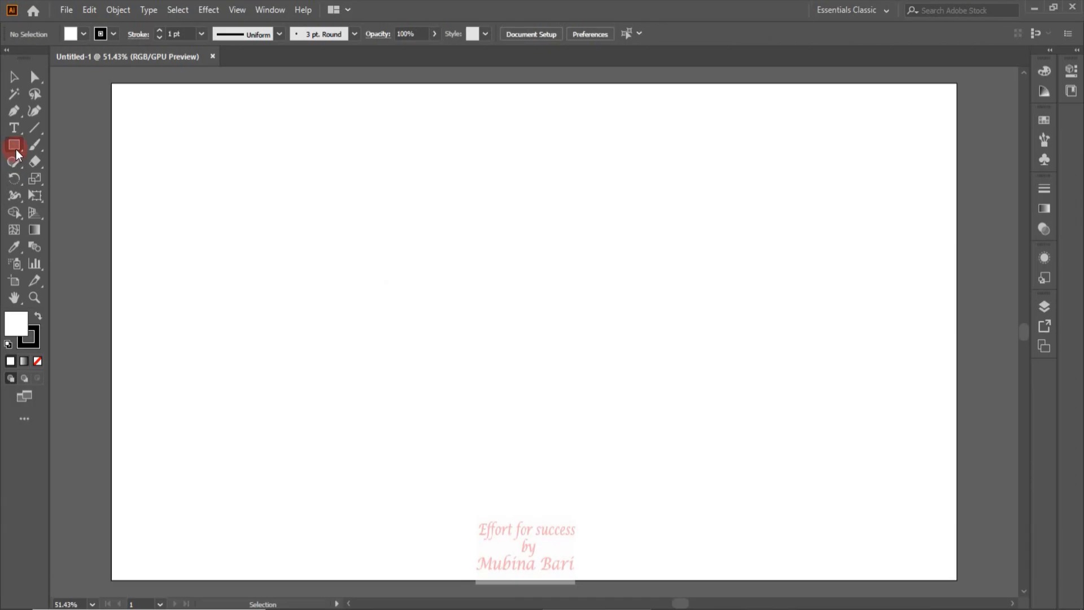
Draw a square about 70 px near the artboard's upper-left corner with the Rectangle tool
left_click(16, 147)
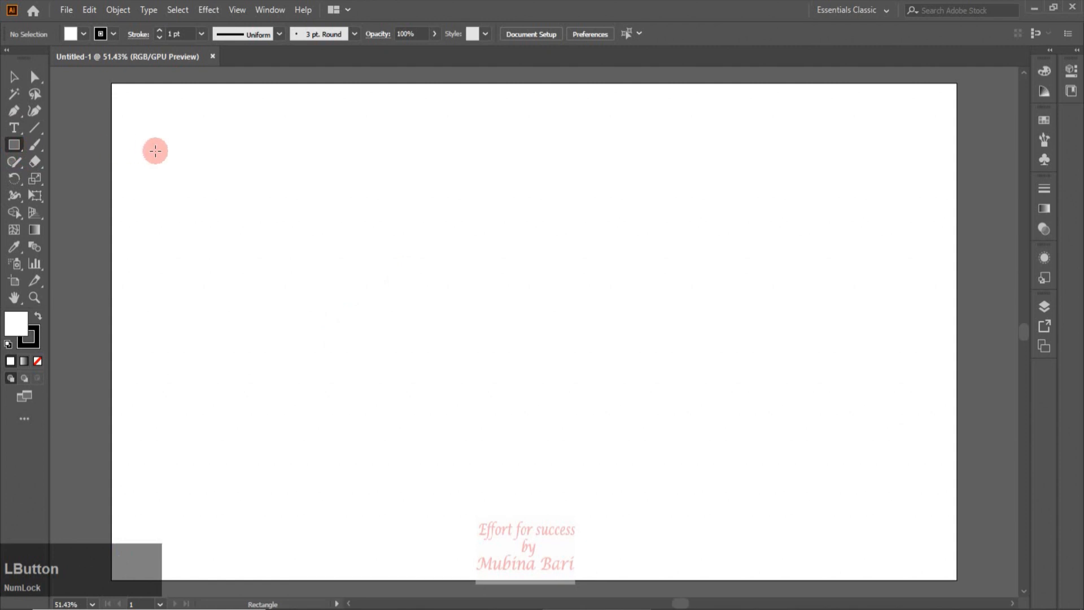
left_click_drag(186, 152, 219, 184)
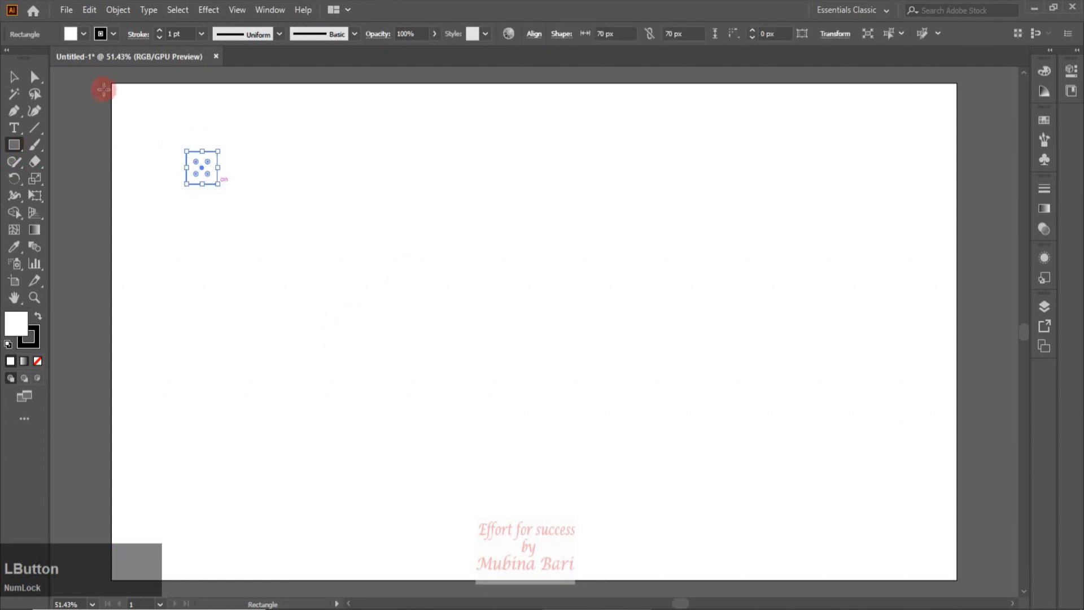
Set the square's fill colour to red
left_click(113, 33)
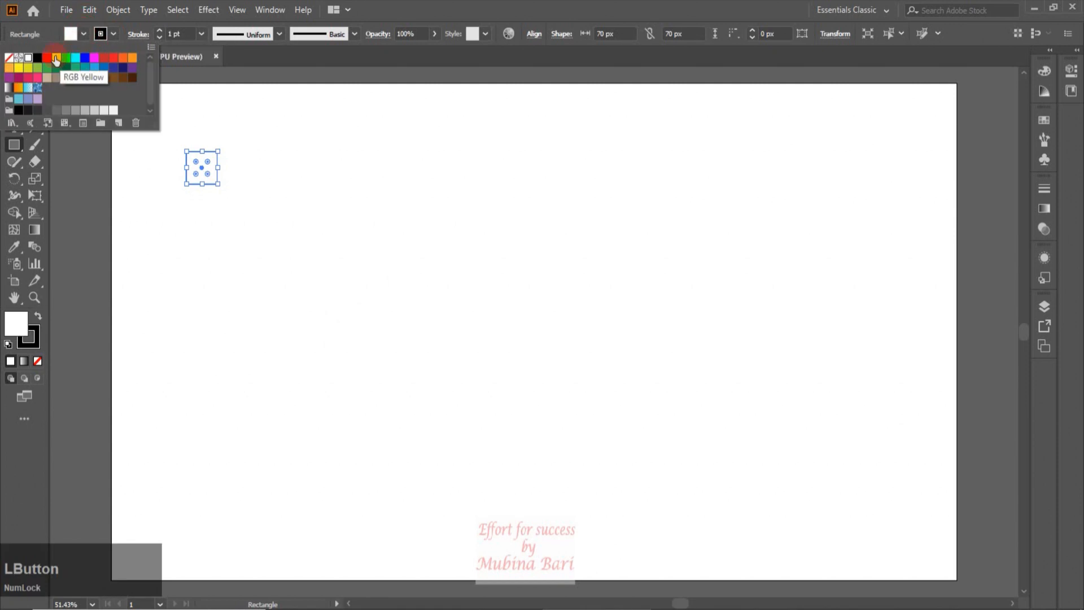
left_click(47, 59)
left_click(128, 211)
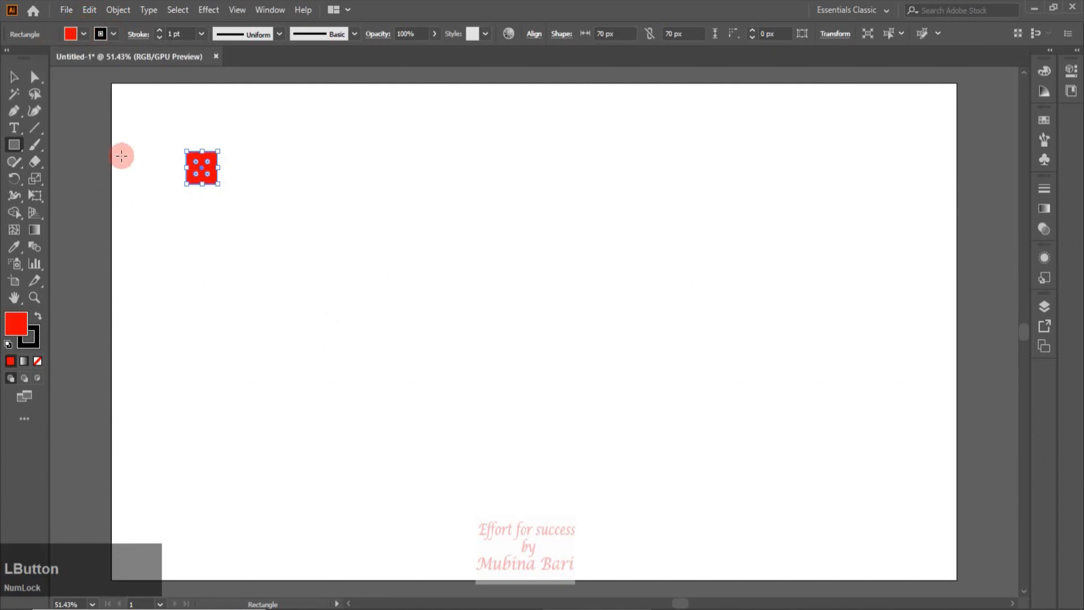
Draw a second square about 53 px near the upper-right of the artboard and fill it blue
left_click_drag(748, 144, 771, 168)
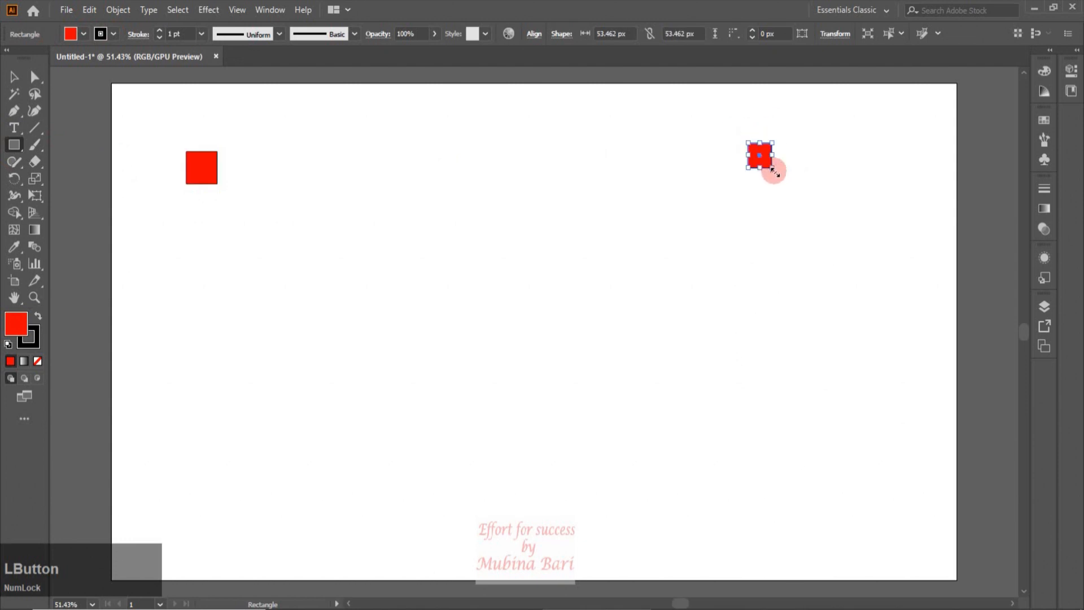
left_click(16, 79)
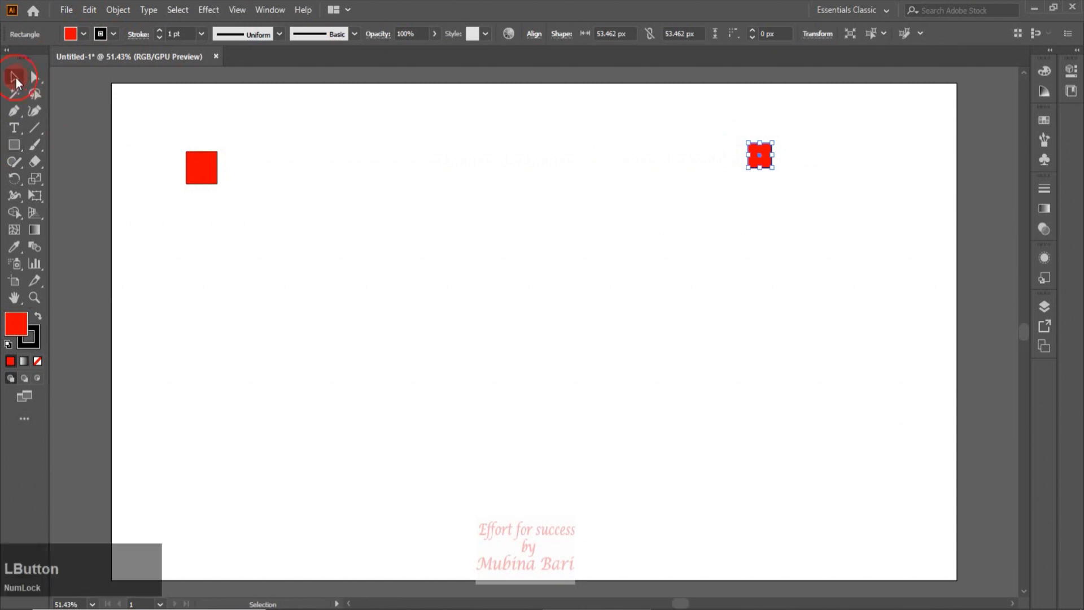
left_click(84, 34)
left_click(84, 58)
left_click(322, 255)
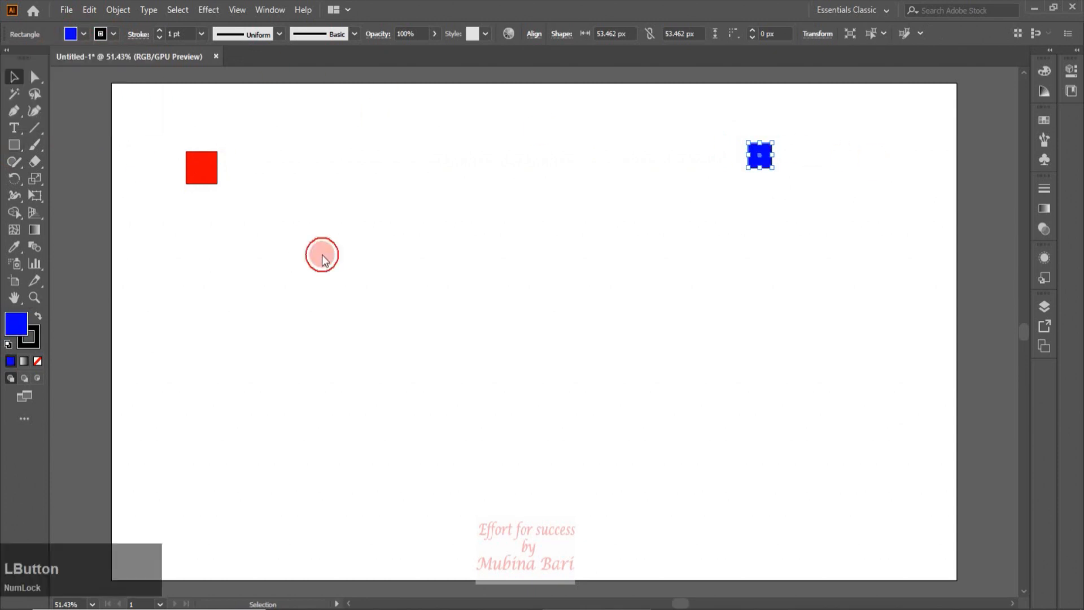
Select both squares and blend the red square into the blue square with the Blend tool
left_click_drag(127, 113, 804, 212)
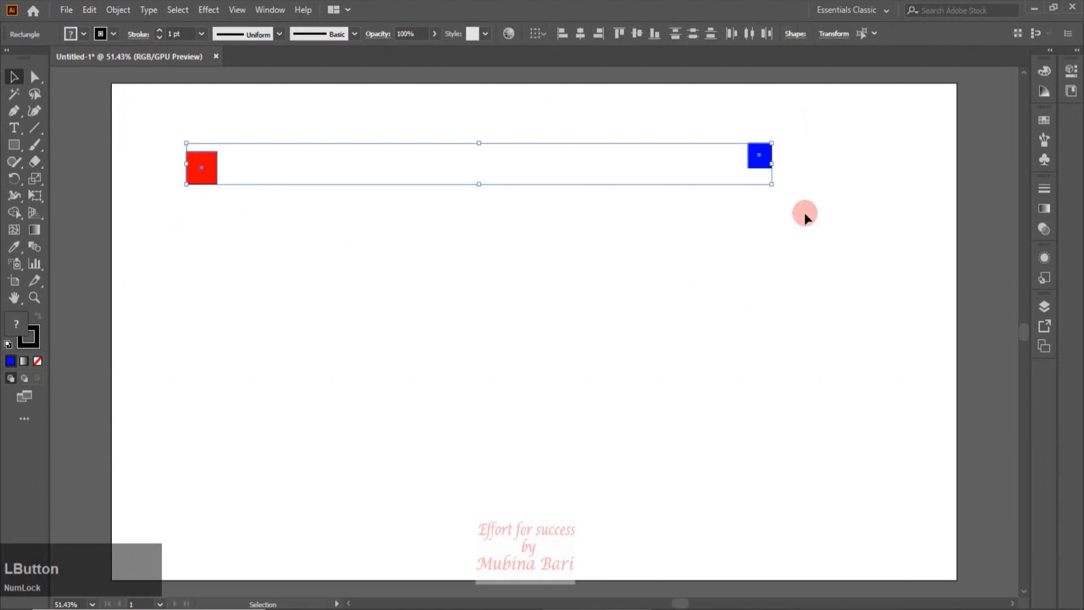
left_click(34, 247)
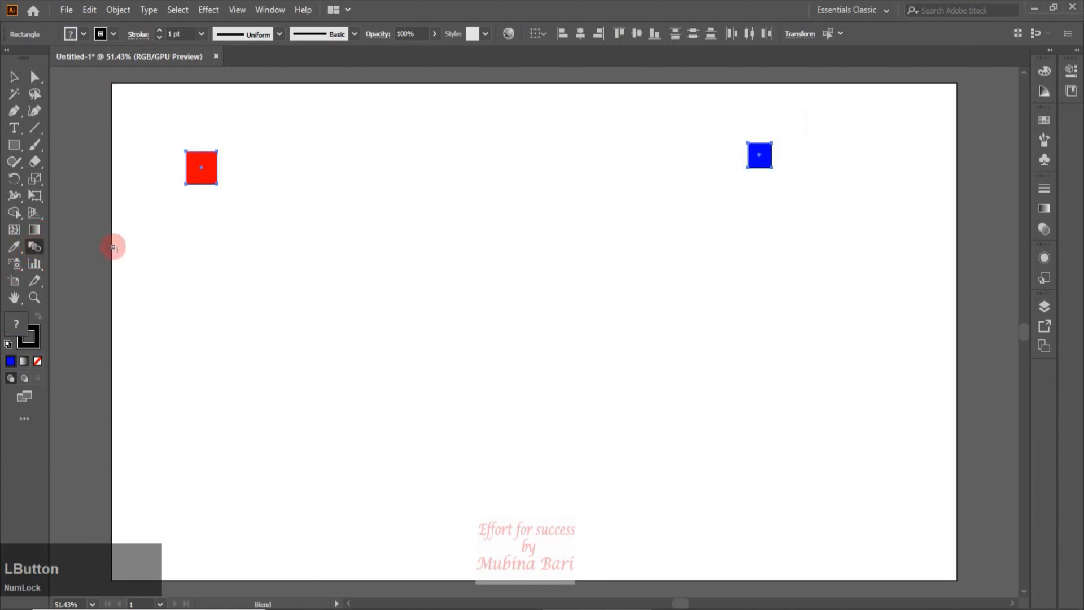
left_click(205, 167)
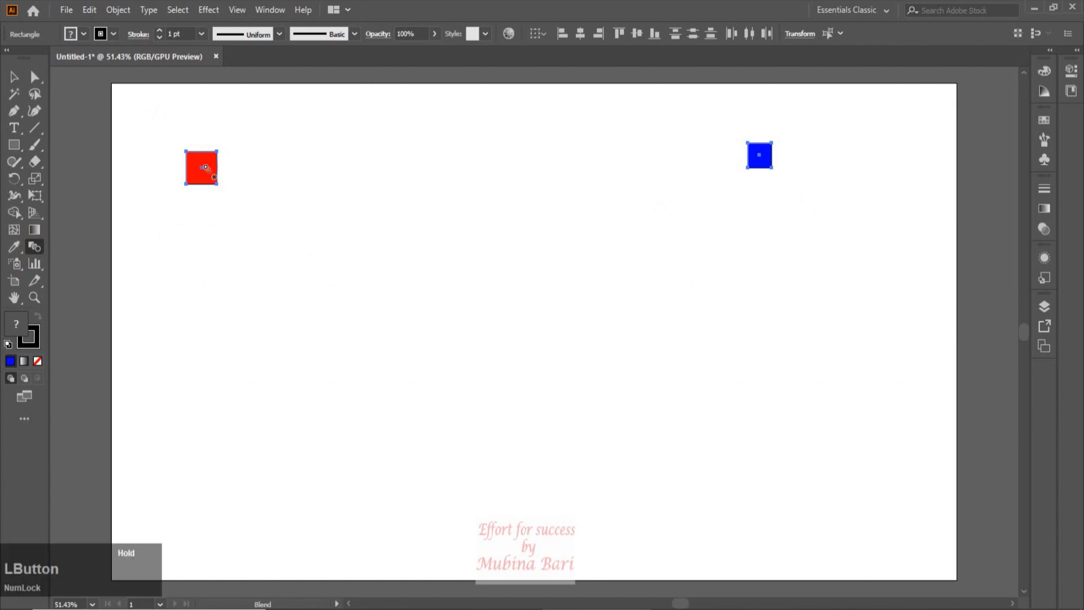
left_click(761, 159)
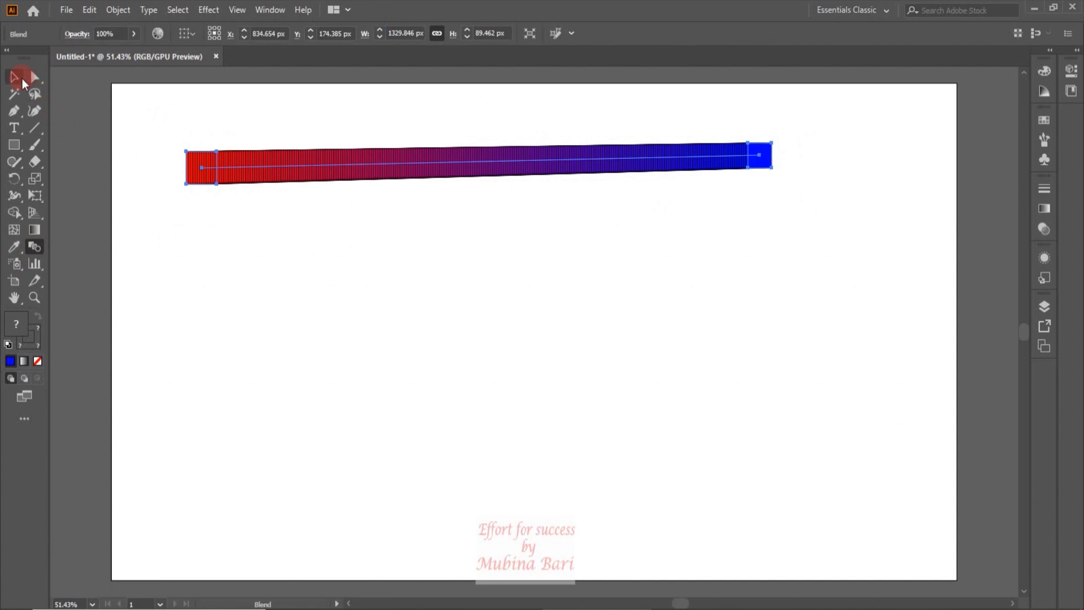
left_click(22, 82)
left_click(223, 249)
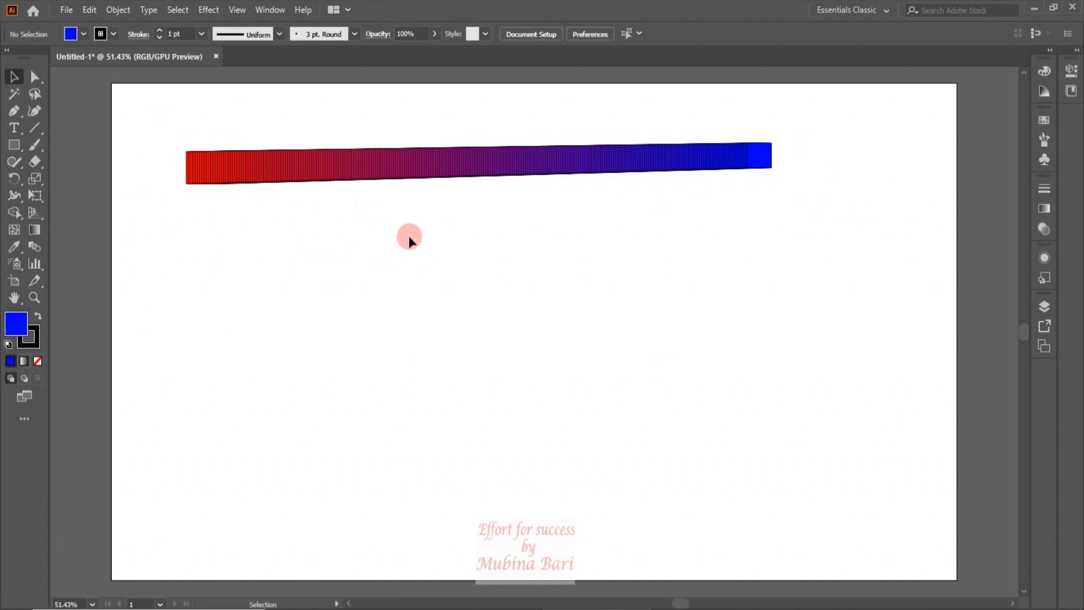
left_click(381, 180)
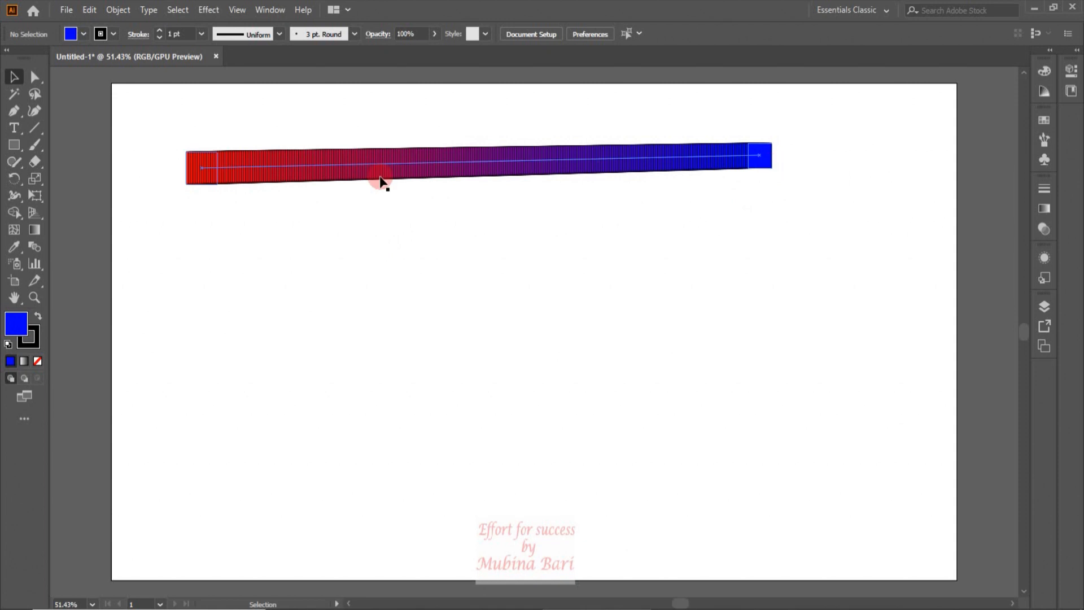
left_click(372, 123)
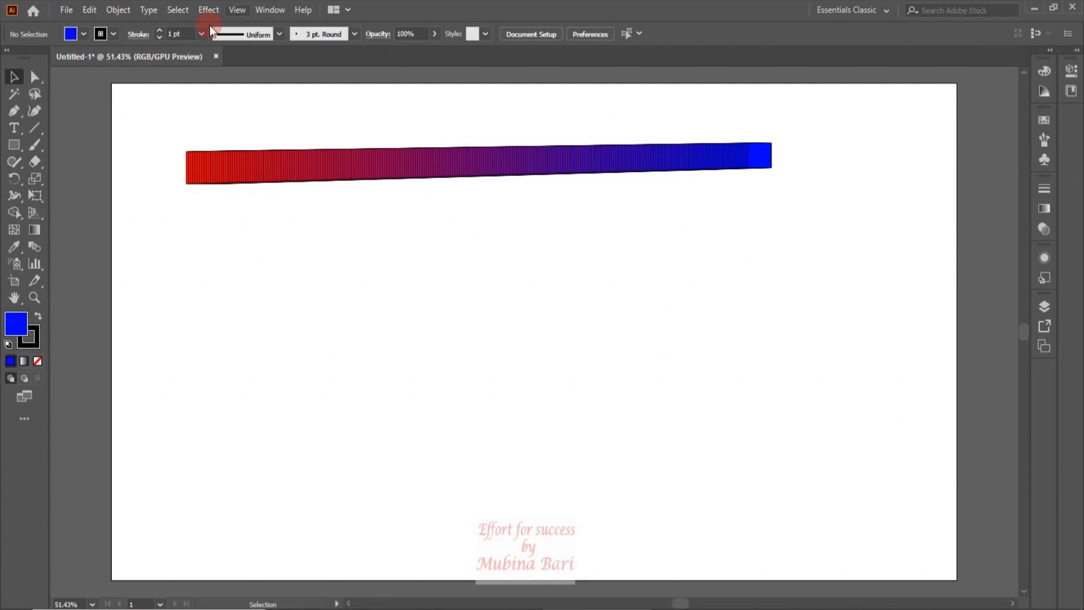
Draw a circle about 88 px below the left end of the blend and remove its fill
left_click(22, 149)
left_click_drag(187, 242, 225, 285)
left_click(16, 365)
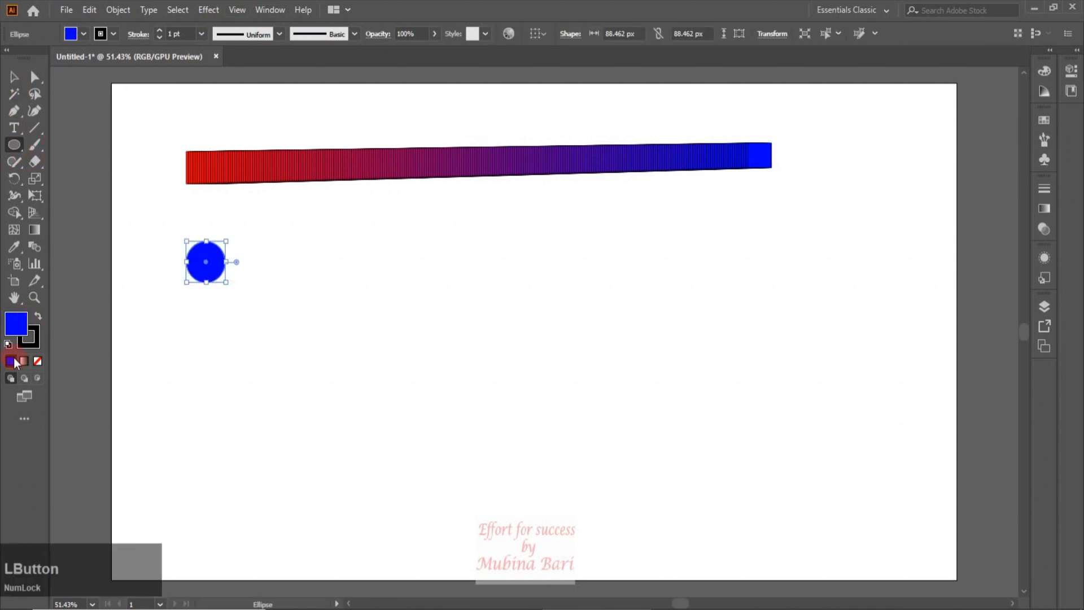
left_click(38, 361)
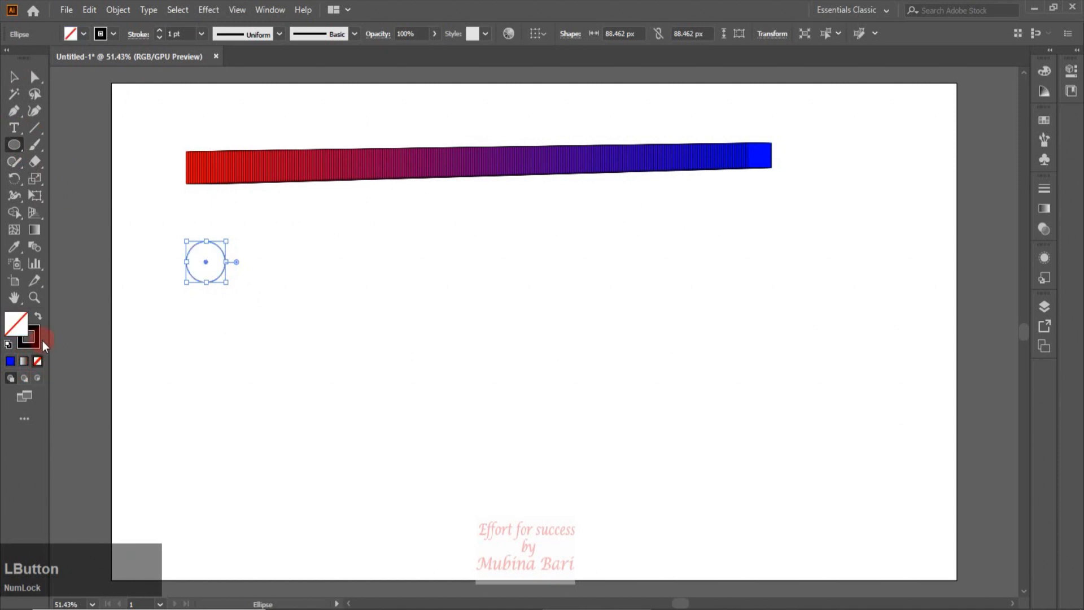
Give the circle a yellow-green stroke and duplicate it horizontally to below the blend's right end
left_click(113, 35)
left_click(36, 69)
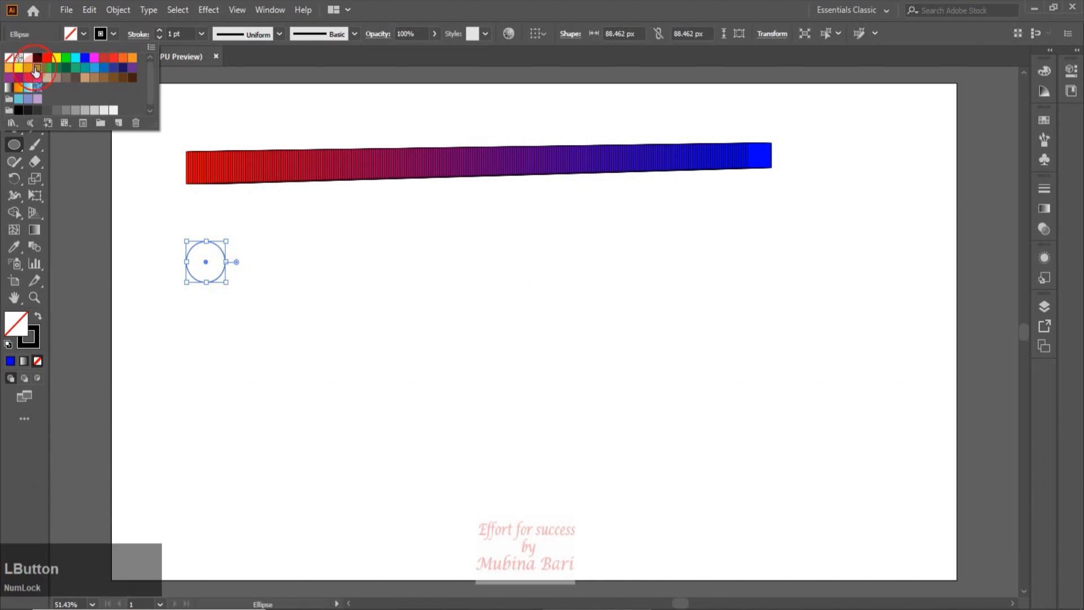
left_click(14, 76)
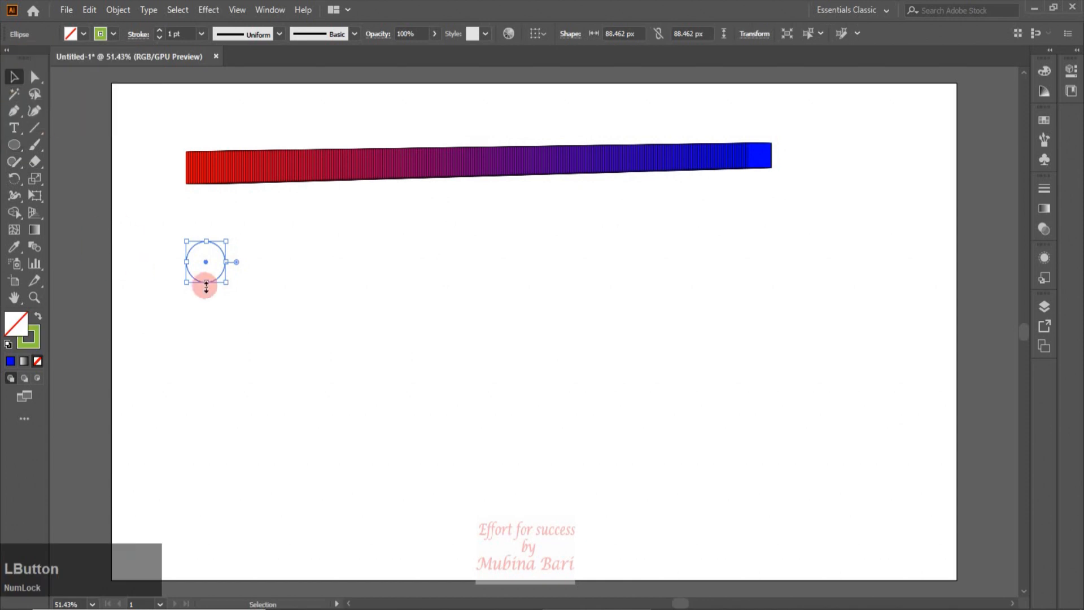
left_click(346, 276)
left_click_drag(213, 275, 756, 275)
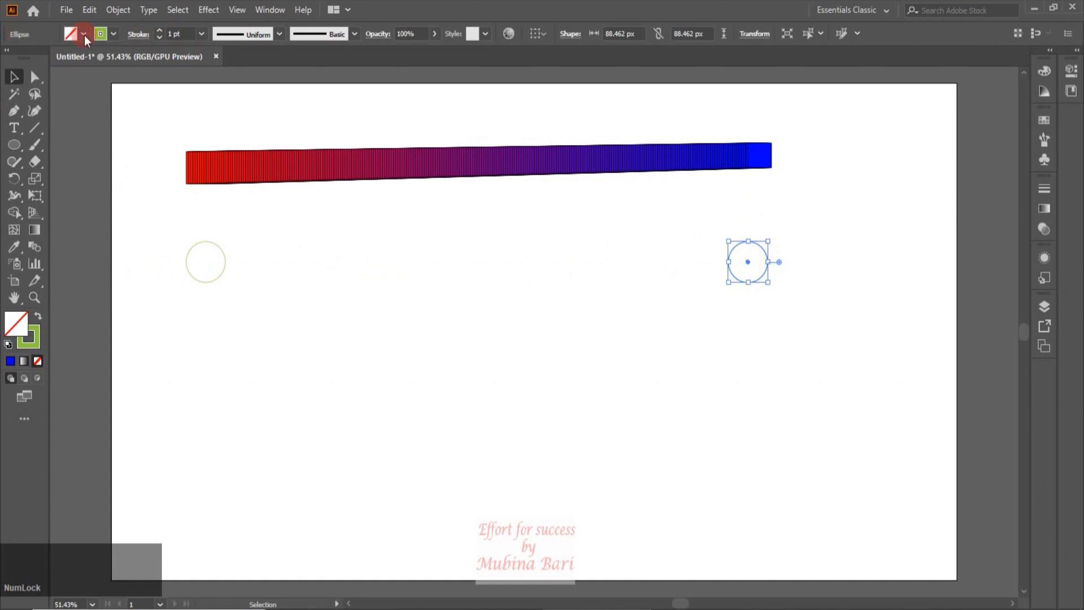
Set the copied right circle's stroke colour to magenta
left_click(114, 34)
left_click(95, 60)
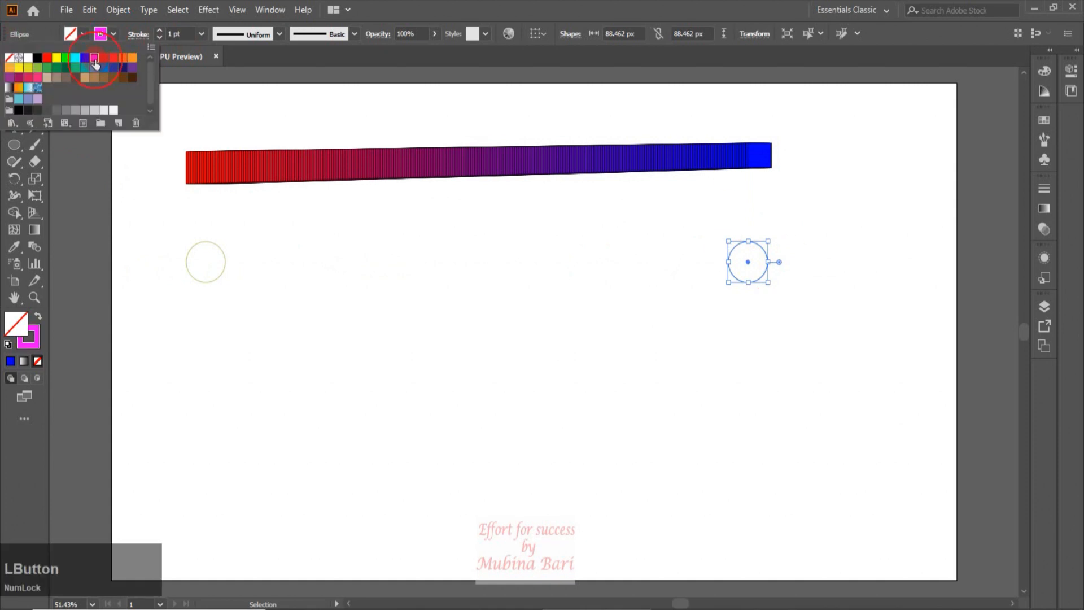
left_click(332, 370)
Select both circles and blend the left circle into the right one with the Blend tool
left_click_drag(138, 221, 855, 300)
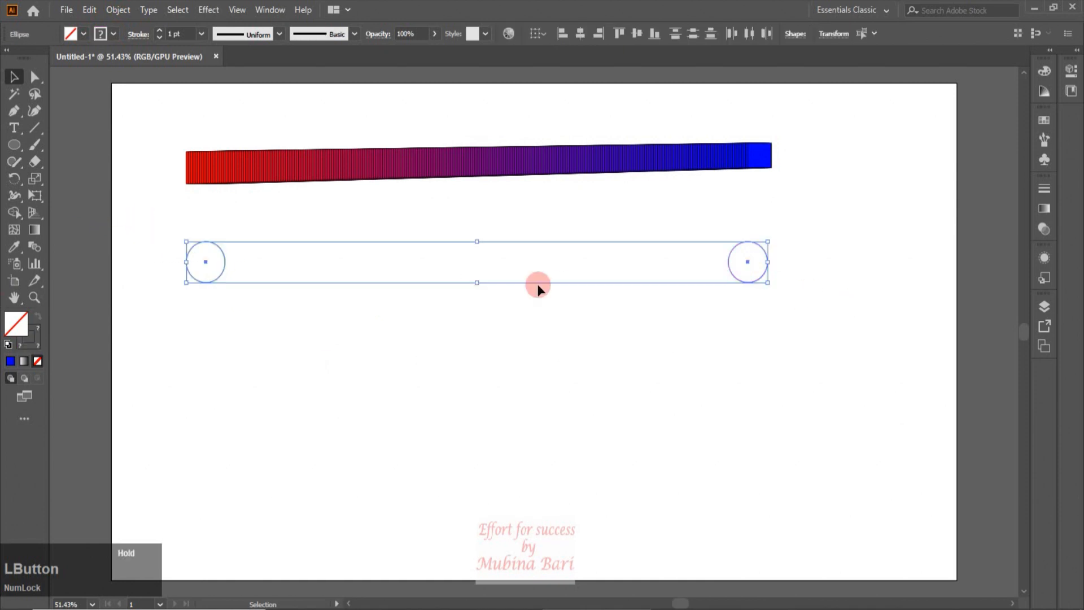
left_click(34, 246)
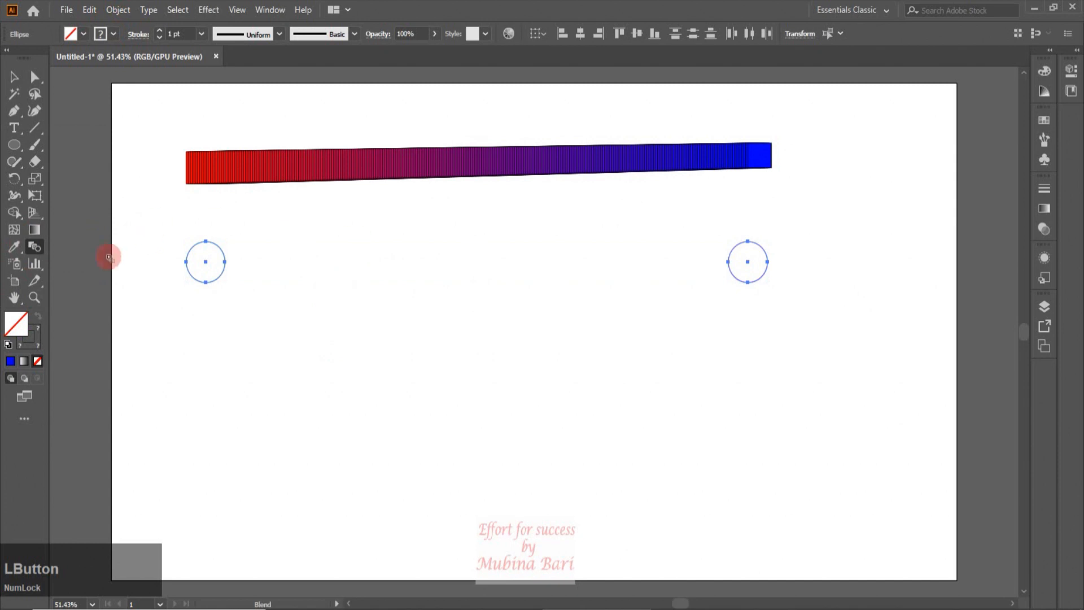
left_click(207, 267)
left_click(741, 275)
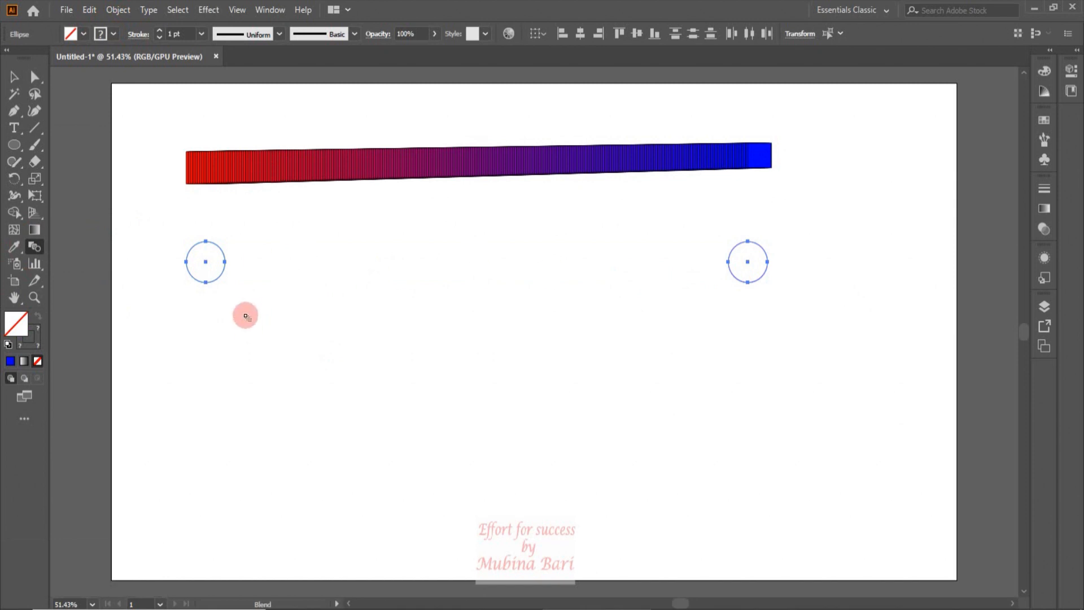
left_click(221, 276)
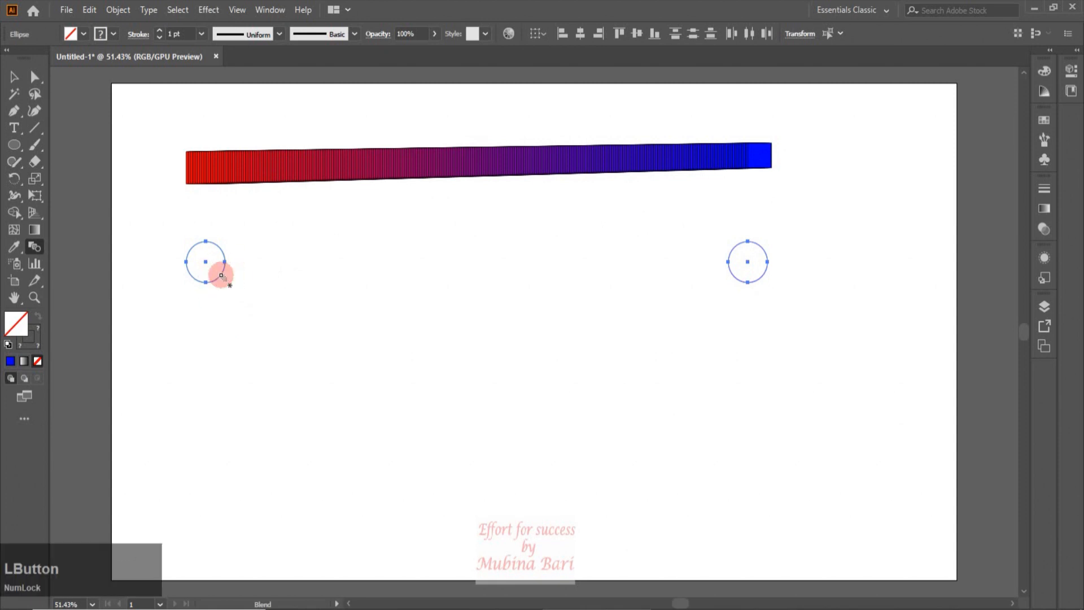
left_click(732, 272)
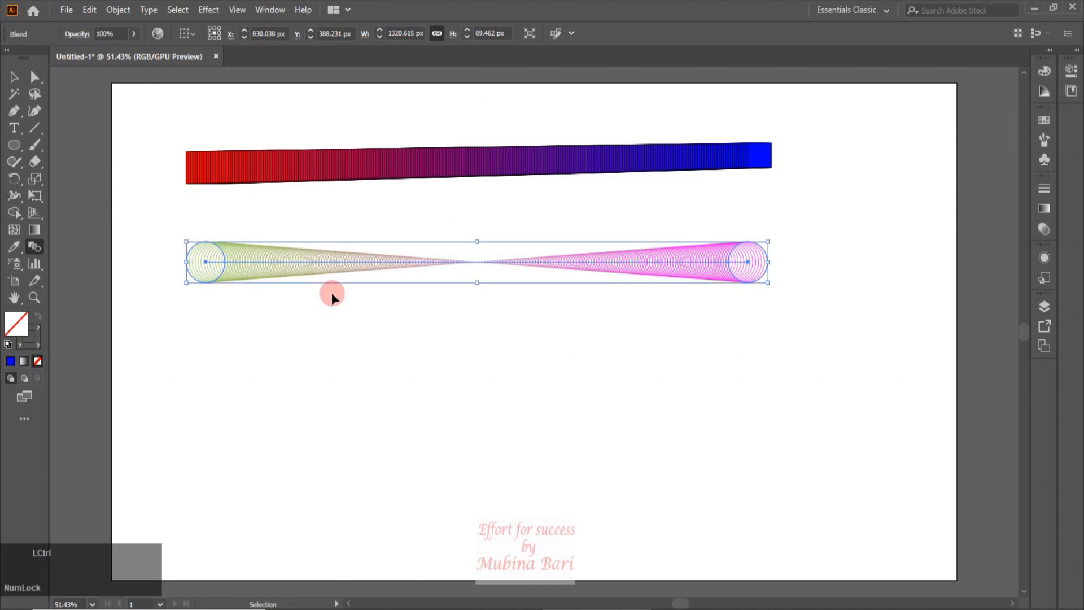
Release the circle blend and remake it between the two circles with the Blend Make command
key("ctrl+alt+shift+b")
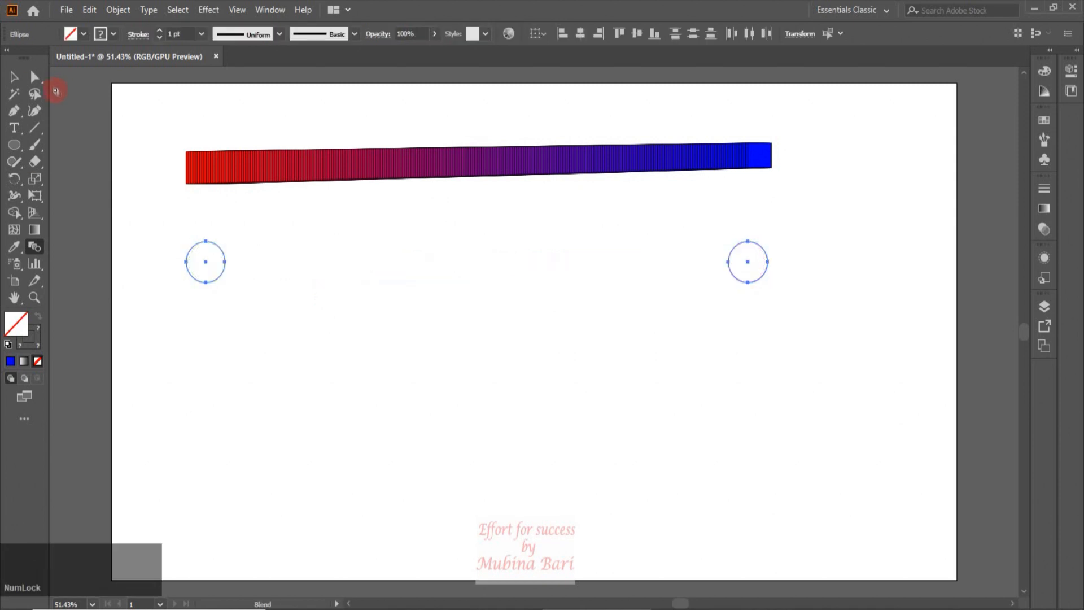
left_click(14, 77)
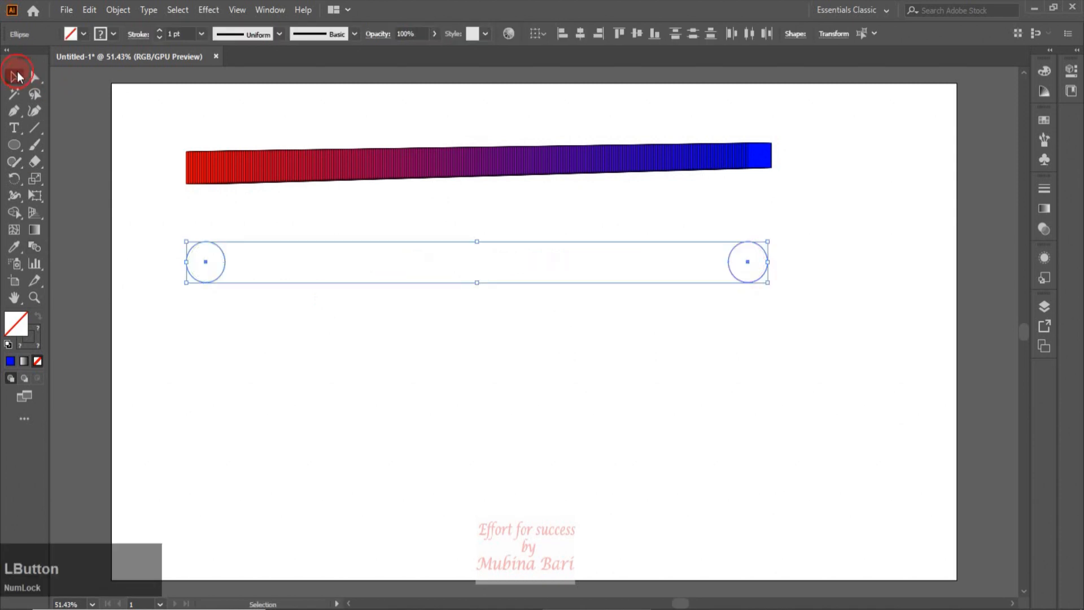
left_click(117, 14)
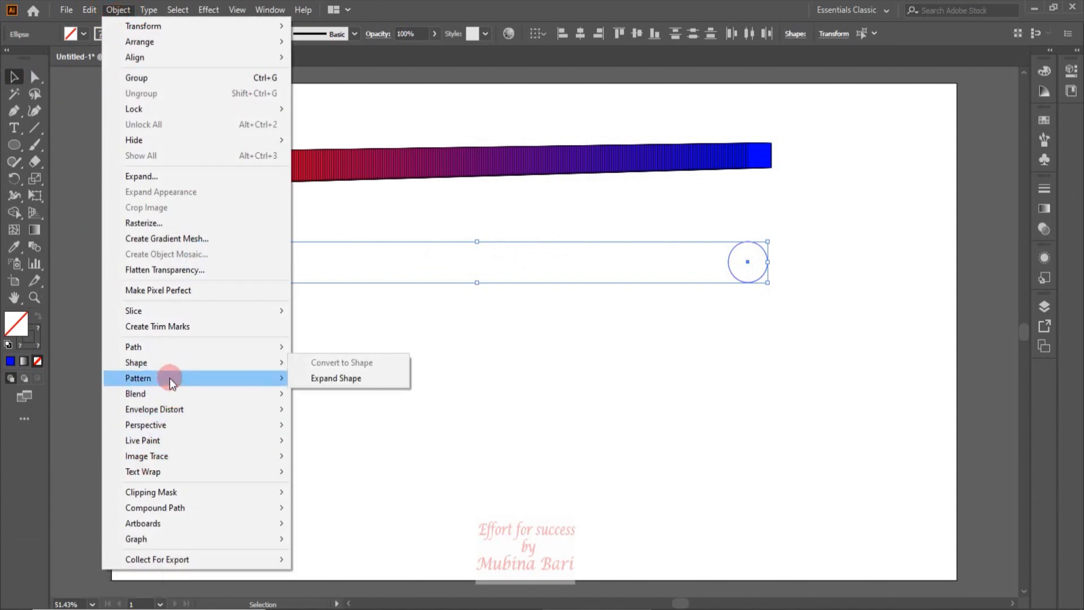
mouse_move(168, 393)
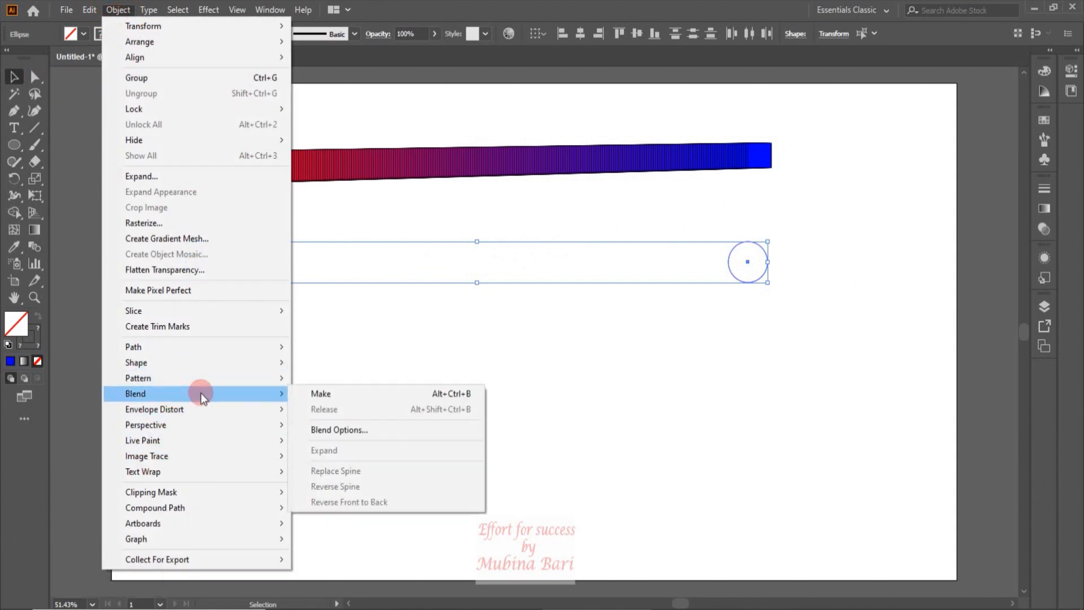
left_click(309, 396)
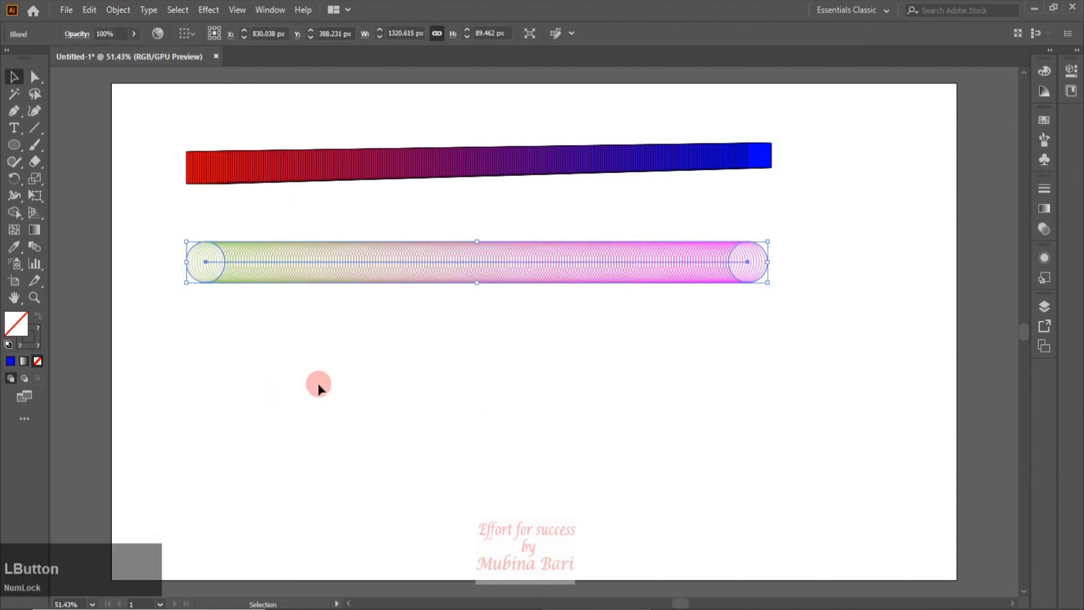
Draw a vertical ellipse about 97 by 160 px below the circle blend and switch to direct selection
left_click(160, 327)
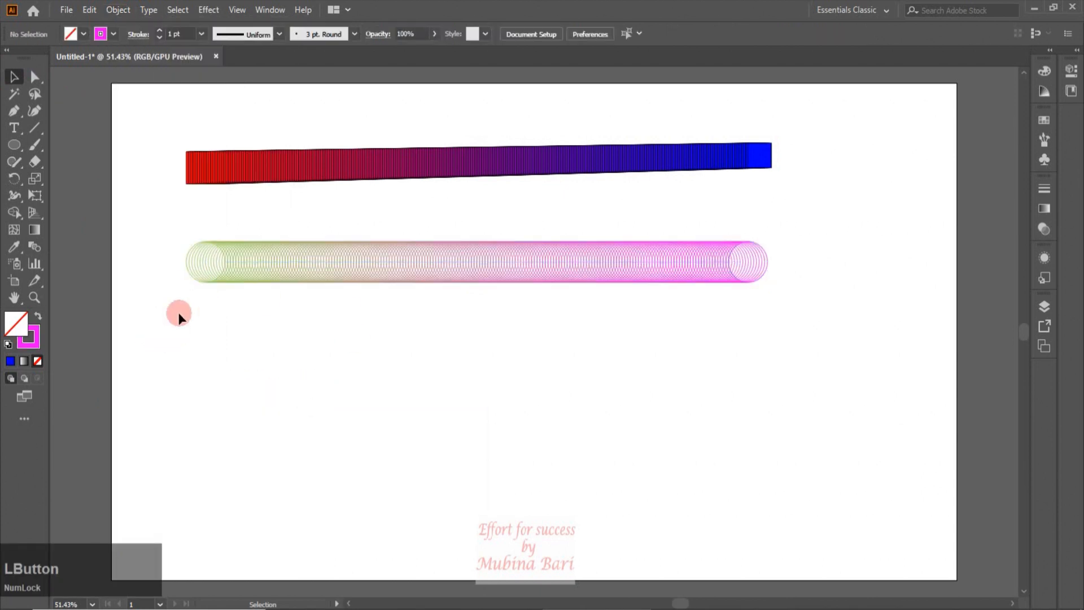
left_click(509, 262)
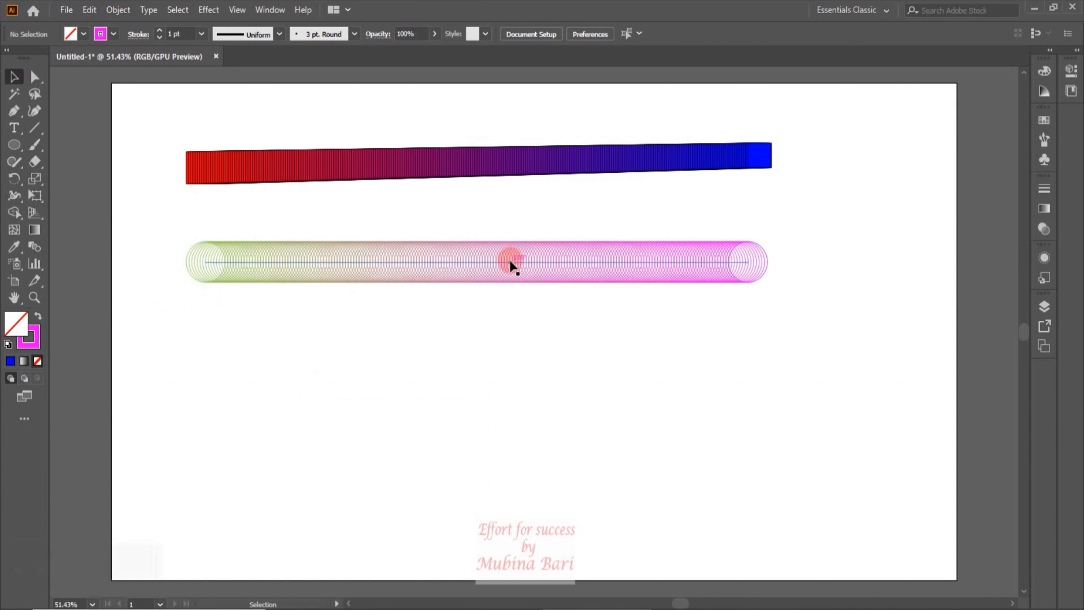
key("l")
left_click_drag(367, 366, 411, 440)
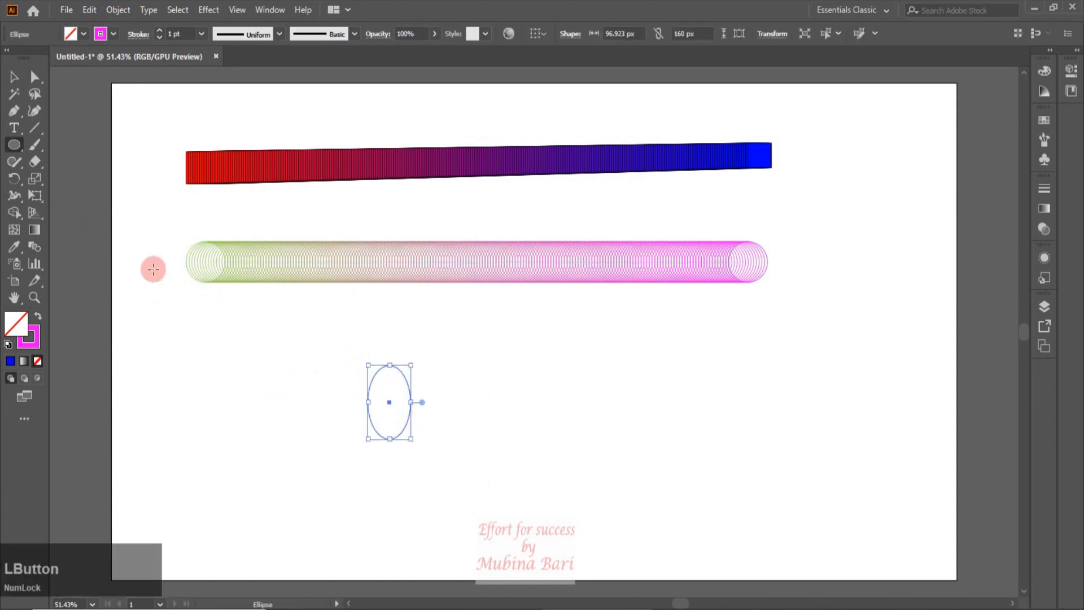
left_click(14, 76)
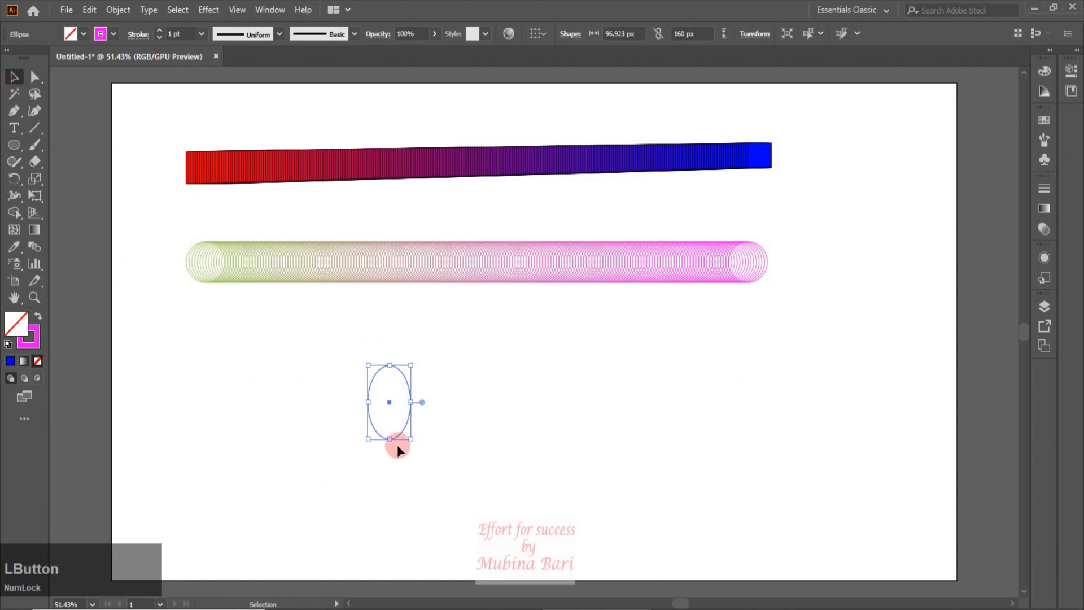
left_click(35, 77)
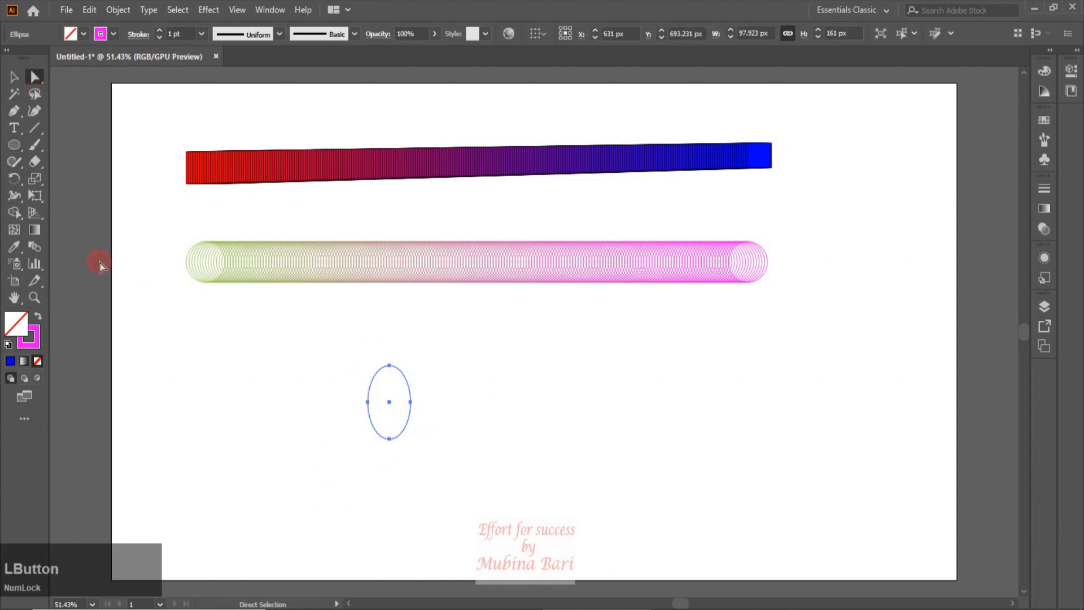
Convert the ellipse's bottom anchor to a corner point, then rotate copies 90° around it to form four petals
left_click(389, 439)
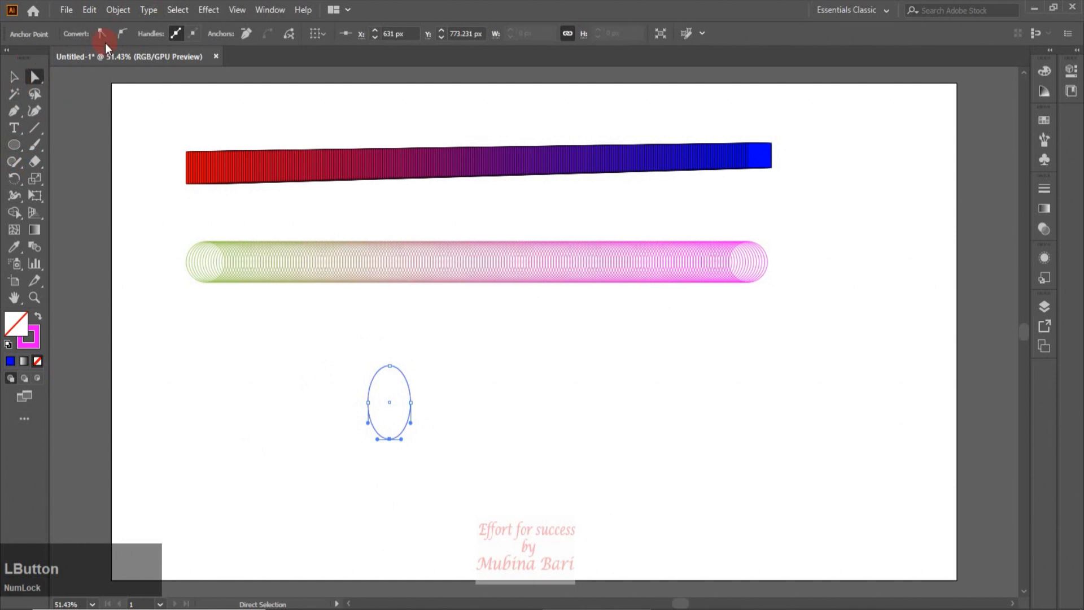
left_click(100, 32)
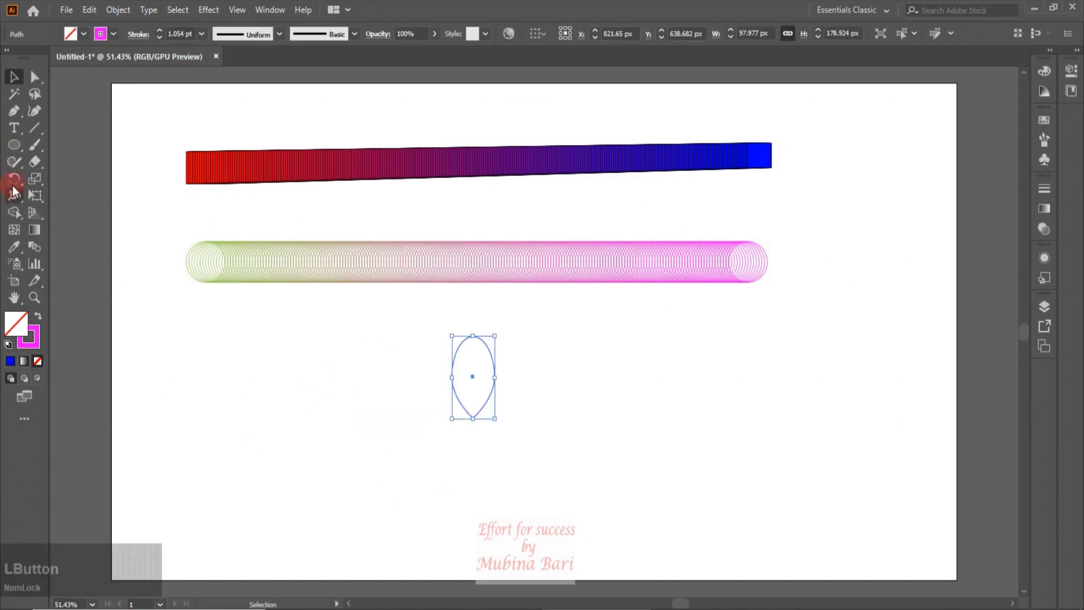
left_click(14, 179)
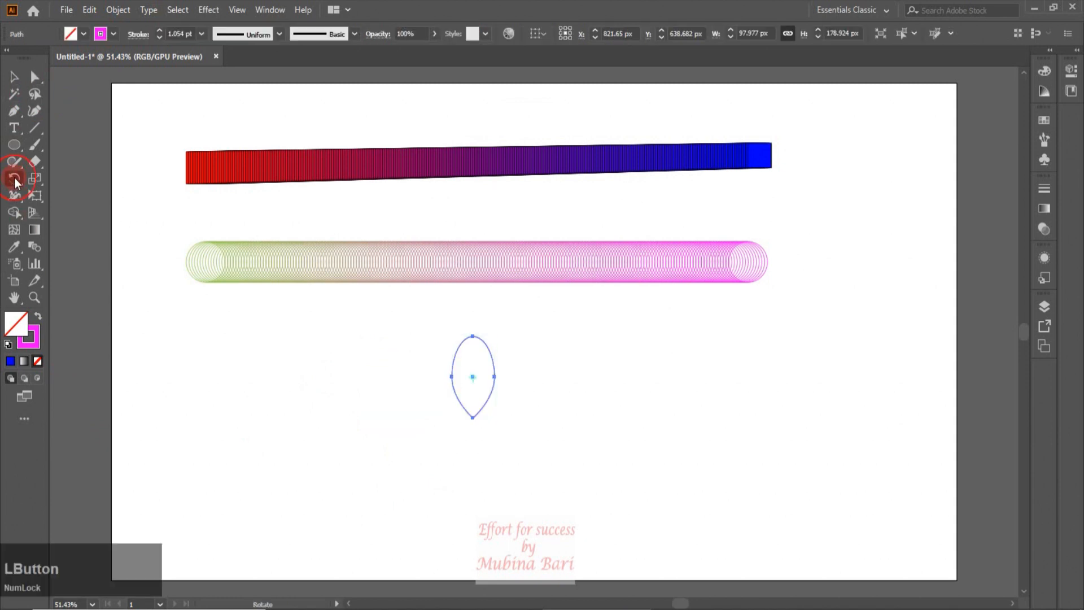
left_click(473, 420)
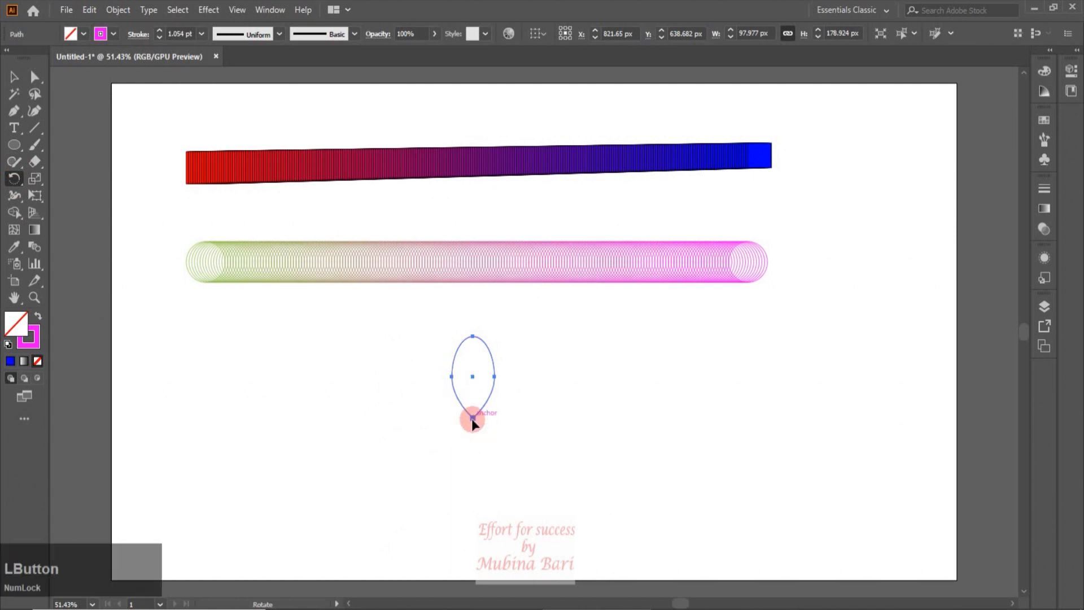
left_click_drag(472, 334, 567, 419)
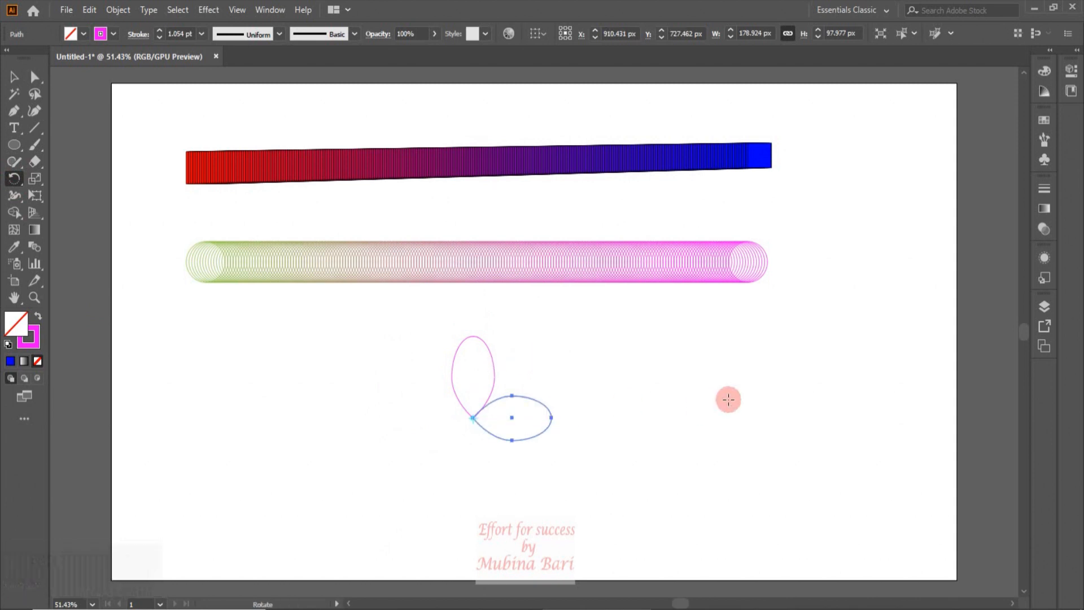
key("ctrl+d")
key("ctrl+d")
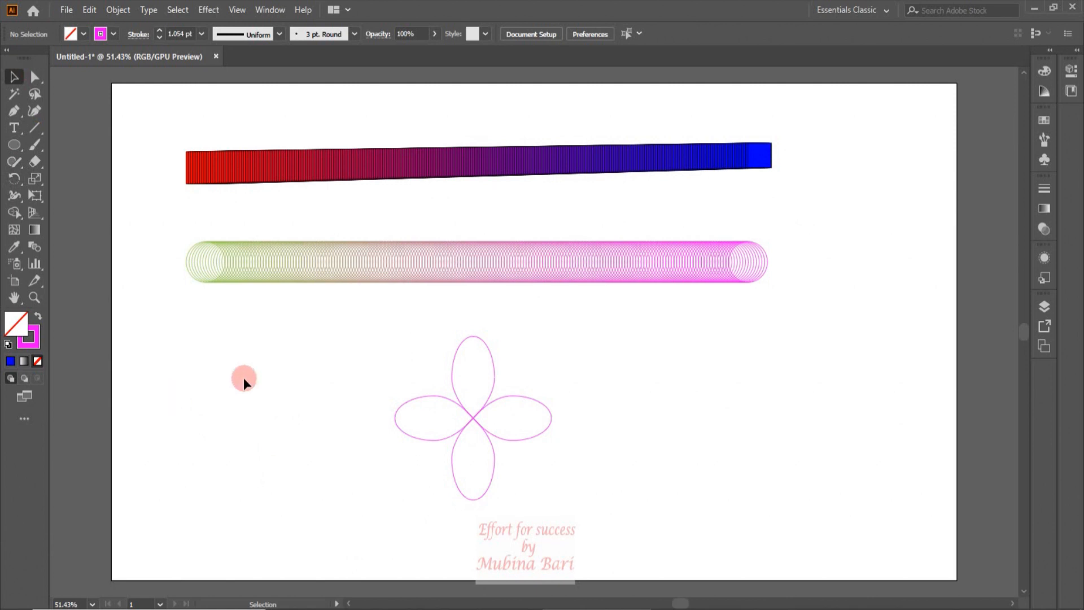
Select all four petals and blend them with the Blend Make command
left_click_drag(377, 305, 597, 510)
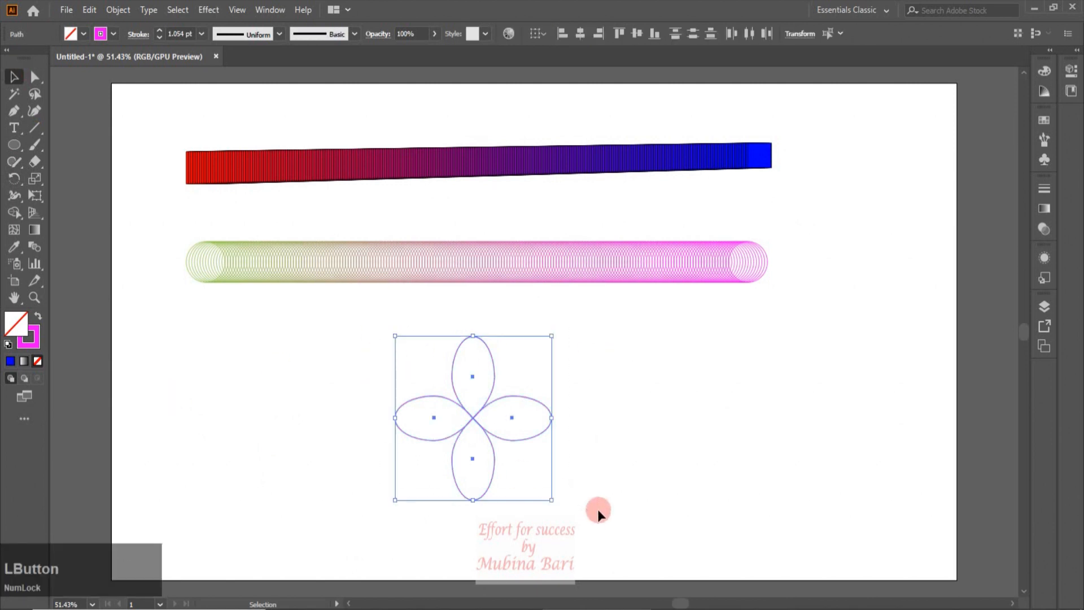
left_click(118, 10)
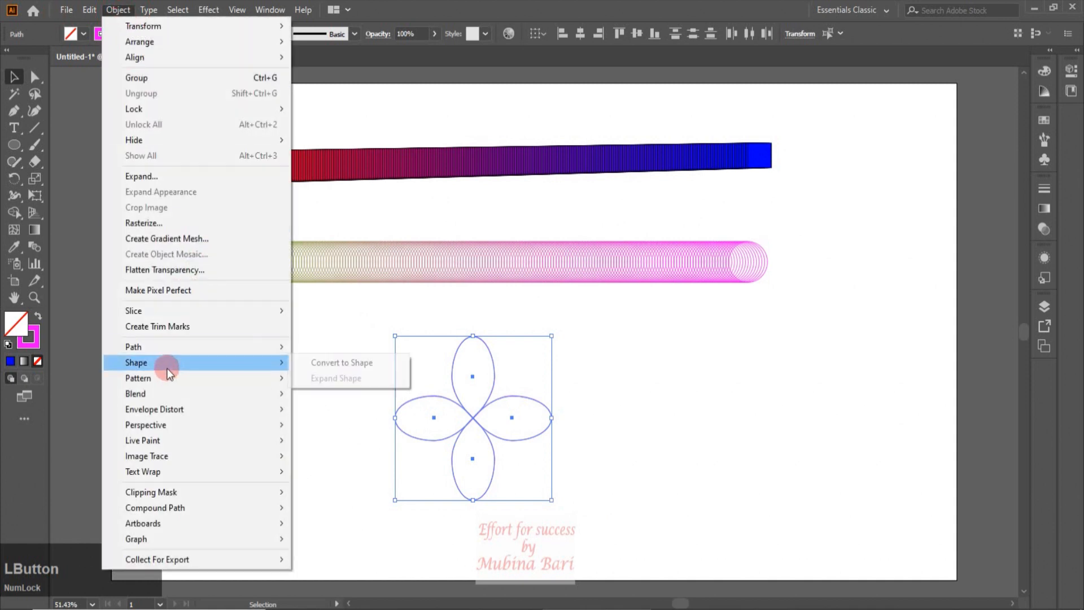
mouse_move(165, 398)
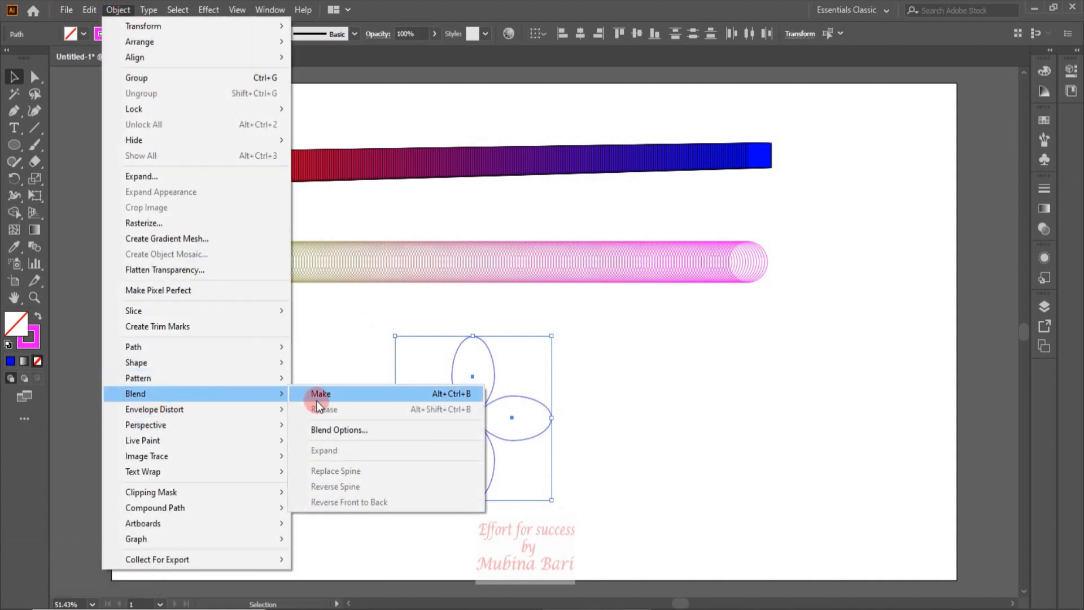
left_click(322, 394)
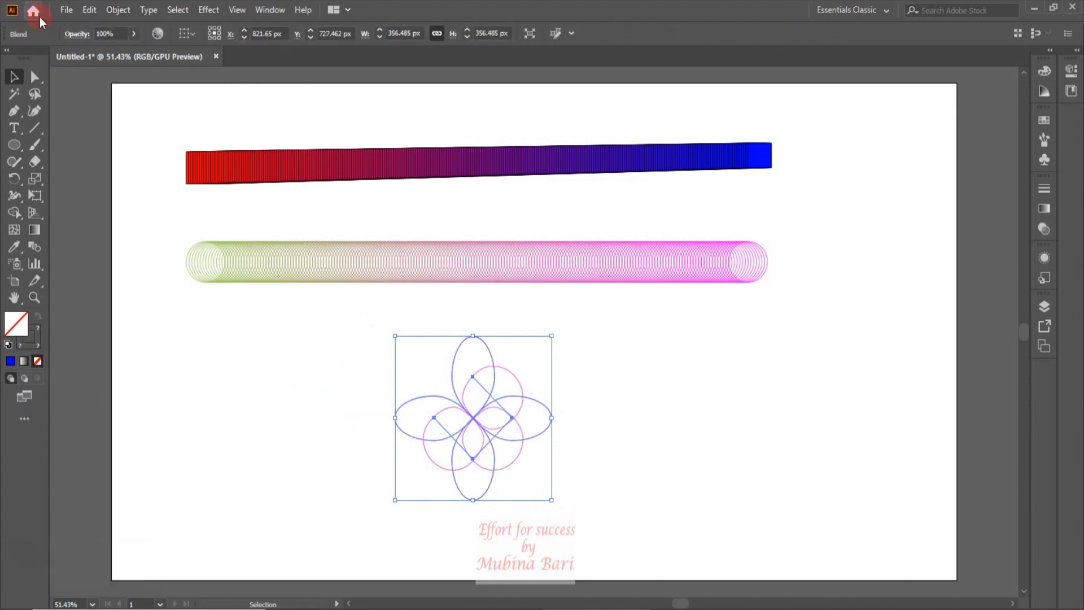
Set the petal blend's spacing to Specified Steps with 30 steps, previewing the result
left_click(108, 11)
mouse_move(139, 392)
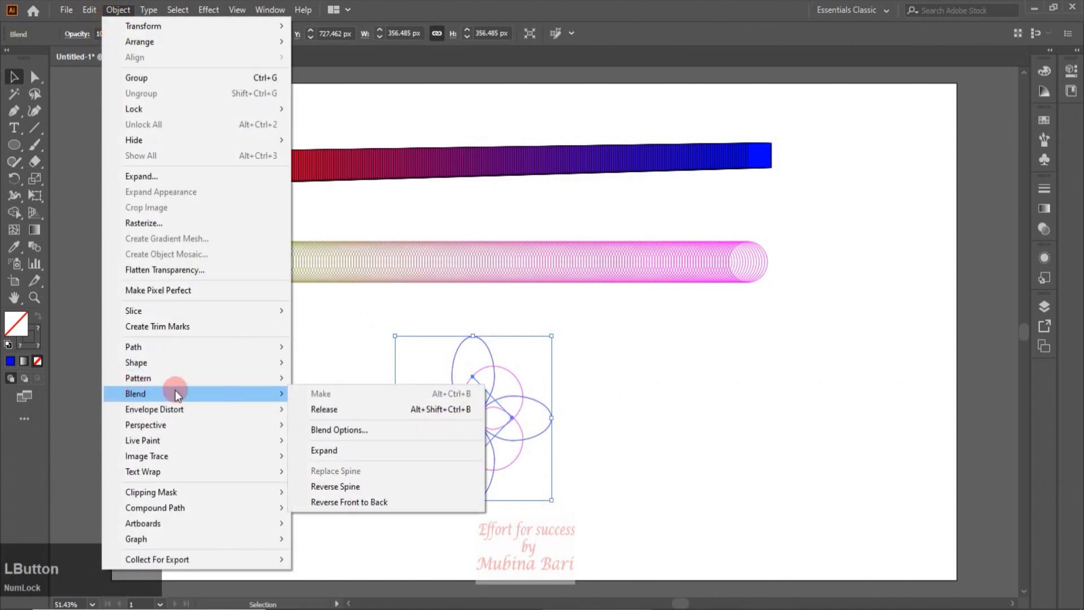
left_click(335, 429)
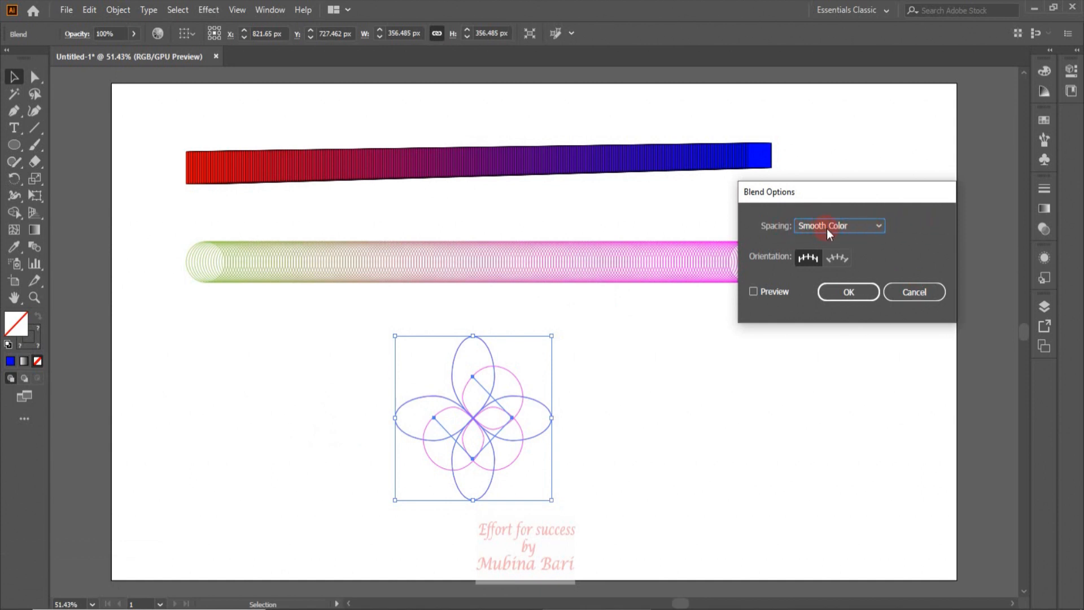
left_click(879, 226)
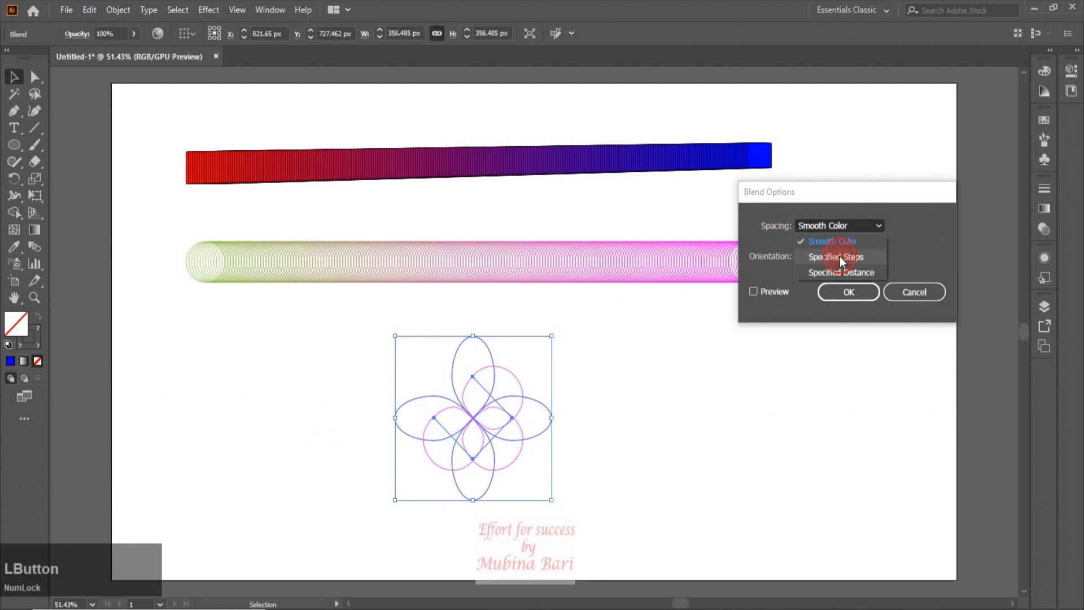
left_click(839, 257)
left_click(900, 226)
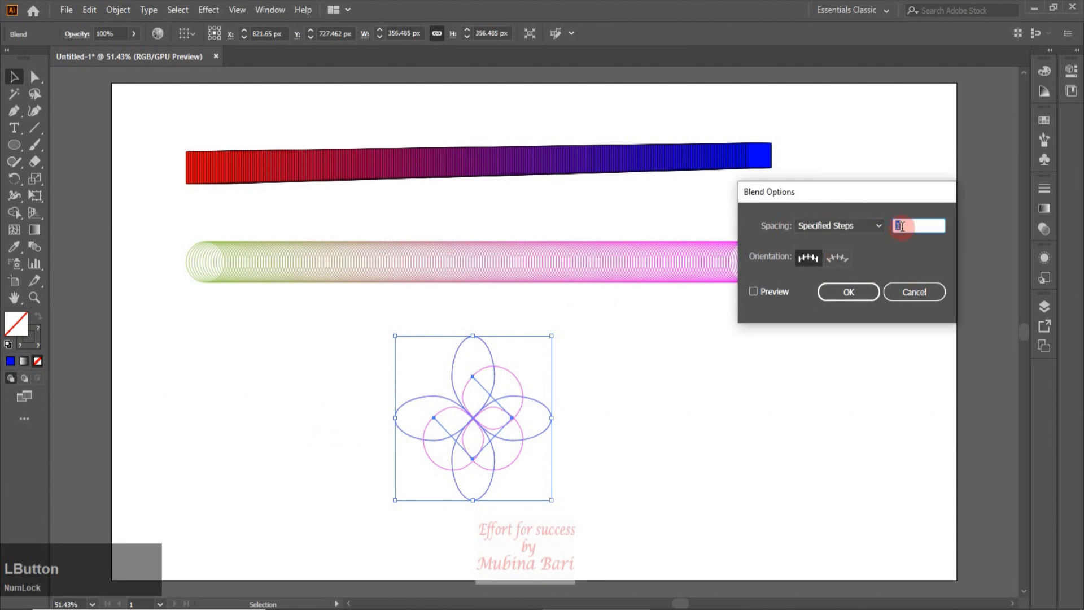
left_click(753, 291)
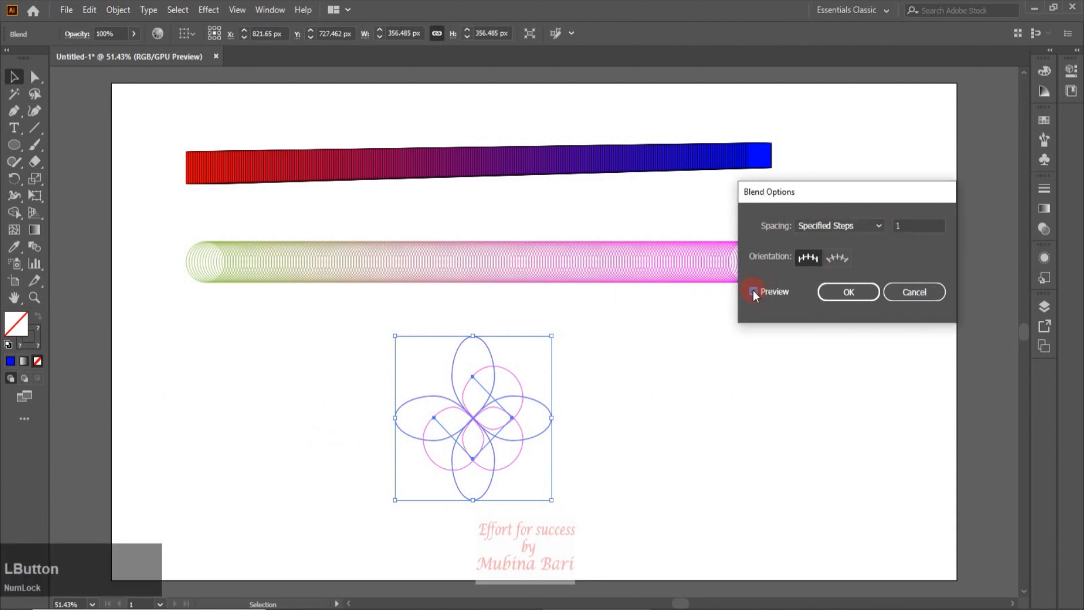
left_click(903, 226)
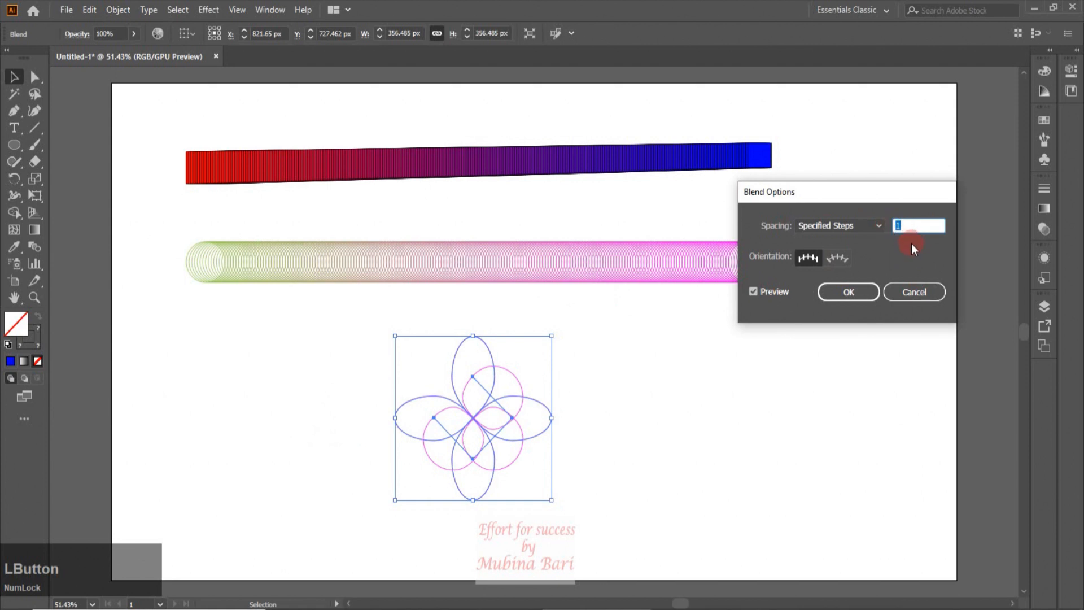
key("Up")
key("Up")
key("Up")
key("Up")
key("Up")
key("Up")
key("Up")
key("Up")
key("Up")
key("Up")
key("Up")
key("Up")
key("Up")
key("Up")
key("Up")
key("Up")
key("Up")
key("Up")
key("Up")
key("Up")
key("Up")
key("Up")
key("Up")
key("Up")
key("Up")
key("Up")
key("Up")
key("Up")
key("Up")
key("Up")
key("Up")
key("Up")
key("Up")
key("Up")
key("Up")
key("Up")
key("Up")
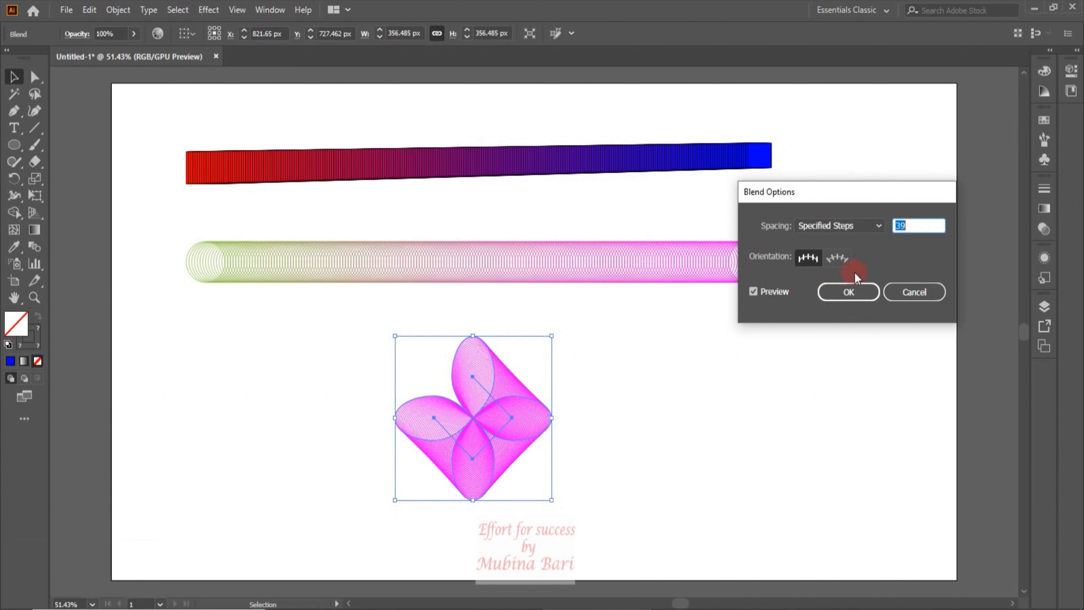
left_click(845, 292)
Move the petal blend slightly to the right
left_click(605, 443)
left_click_drag(475, 496, 564, 478)
left_click(666, 495)
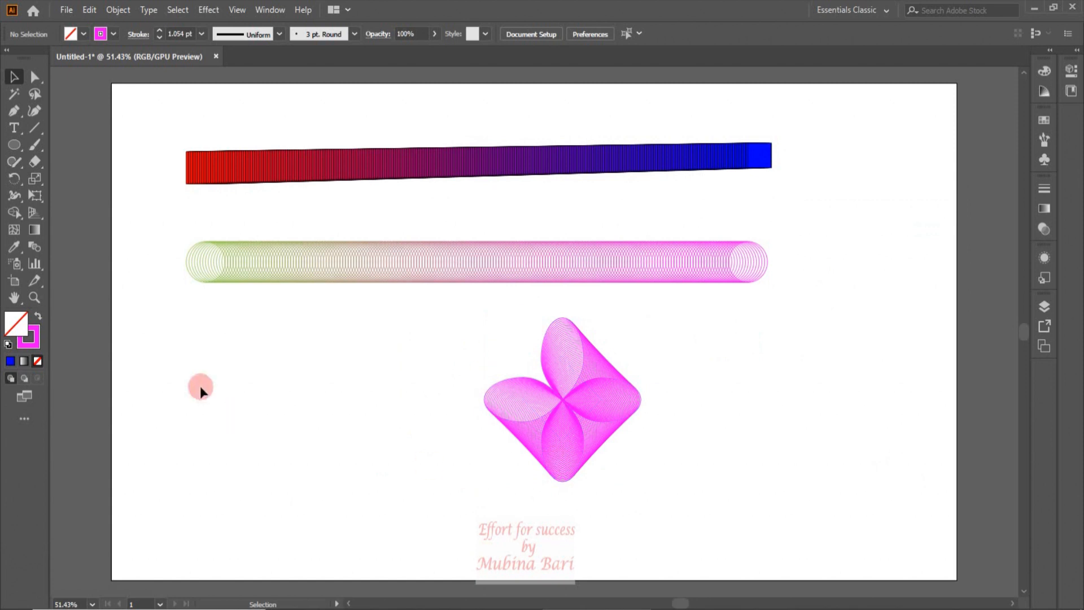
Recolour the top petal's stroke to light blue 2A9DFF
left_click(34, 78)
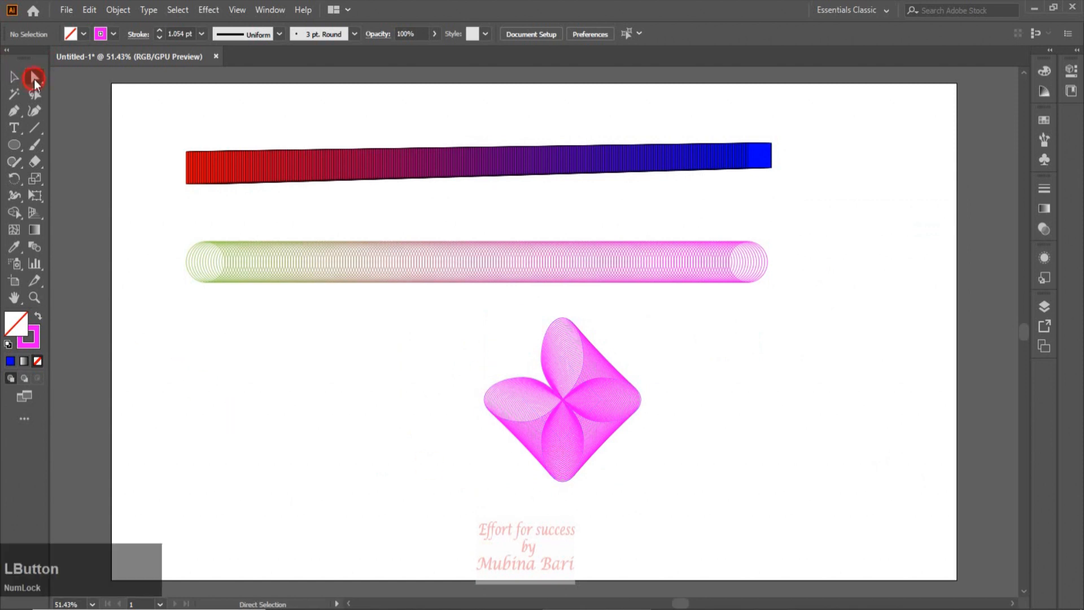
left_click(556, 319)
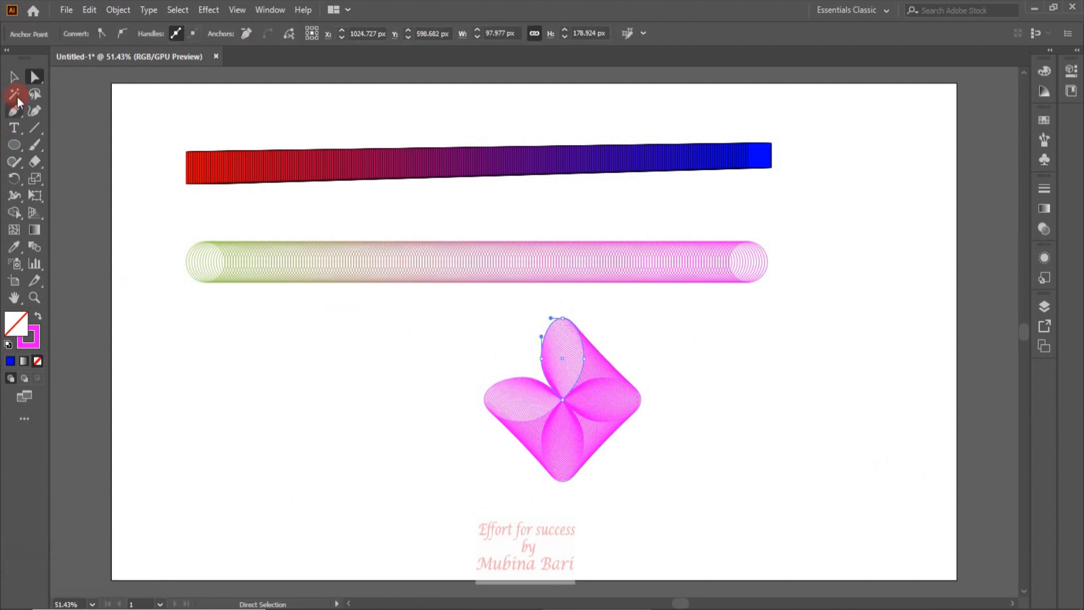
left_click(20, 330)
left_click(27, 347)
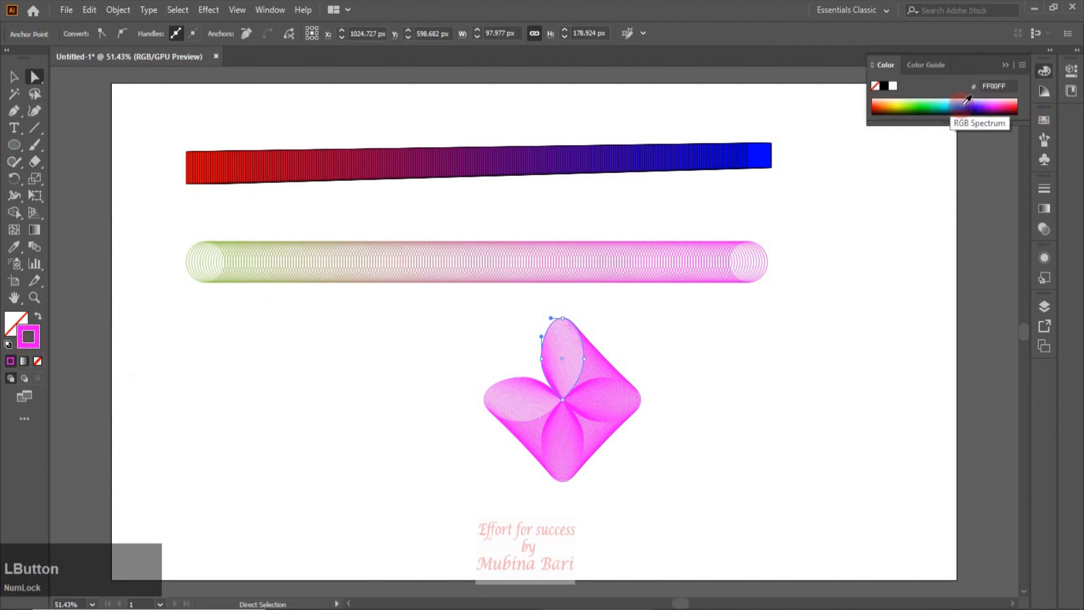
left_click(956, 103)
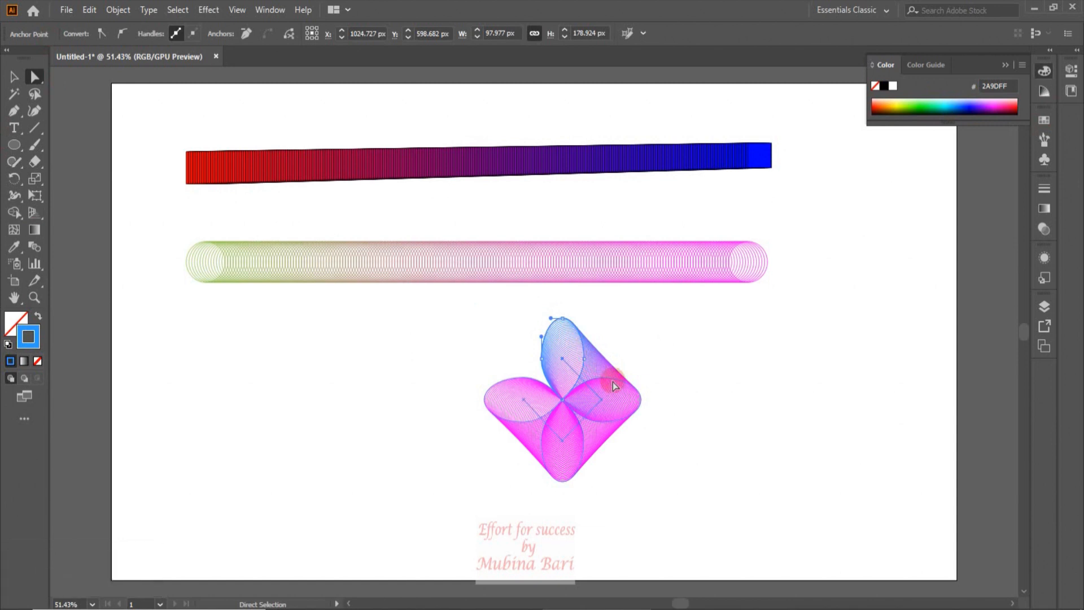
Recolour the bottom petal's stroke green and move the flower blend towards the right edge of the artboard
left_click(32, 78)
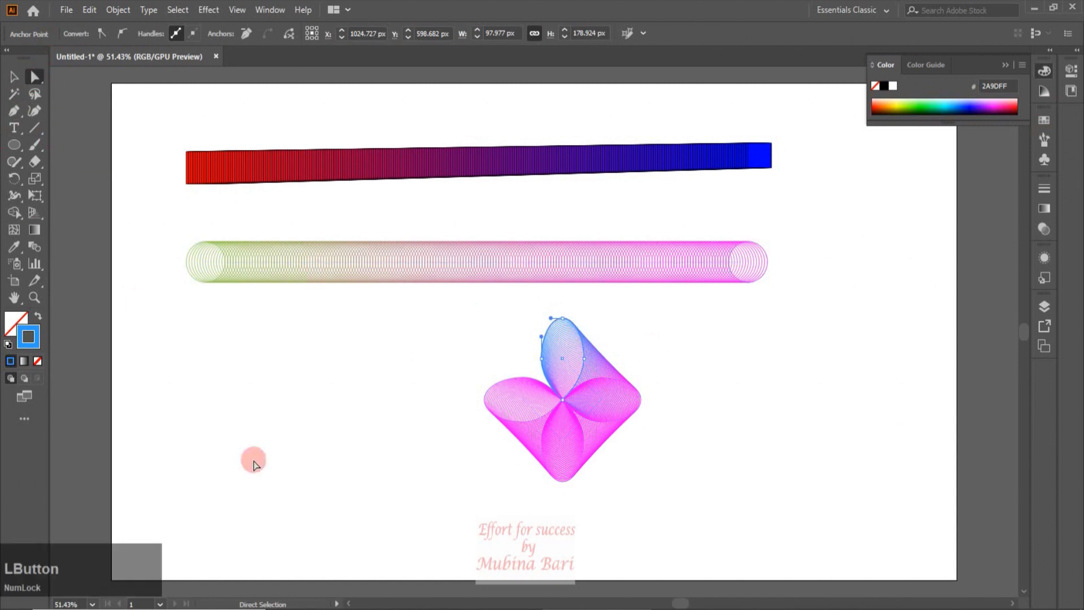
left_click(565, 482)
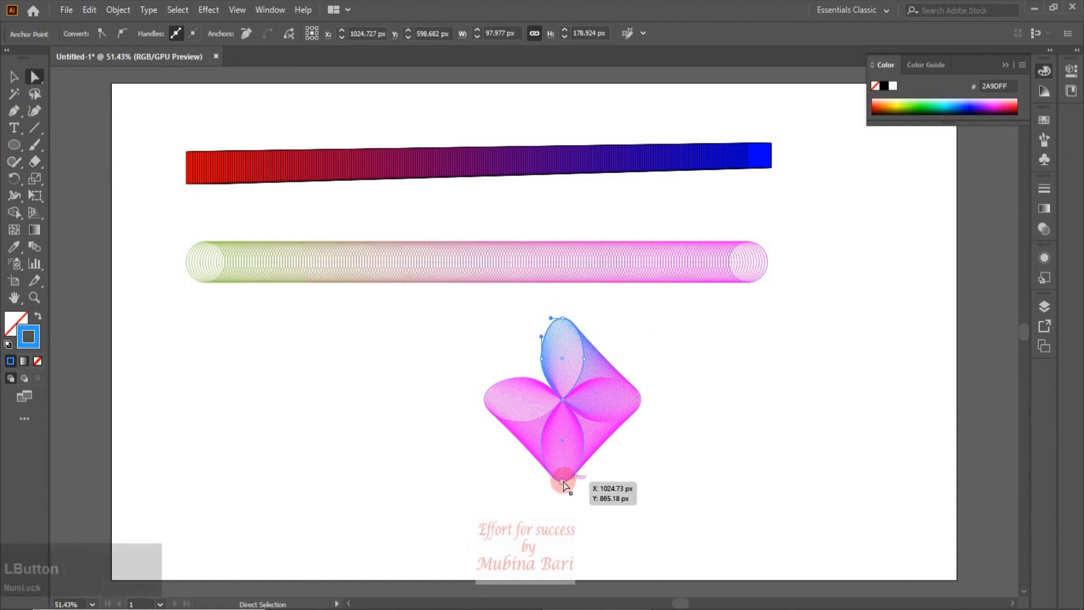
left_click(924, 108)
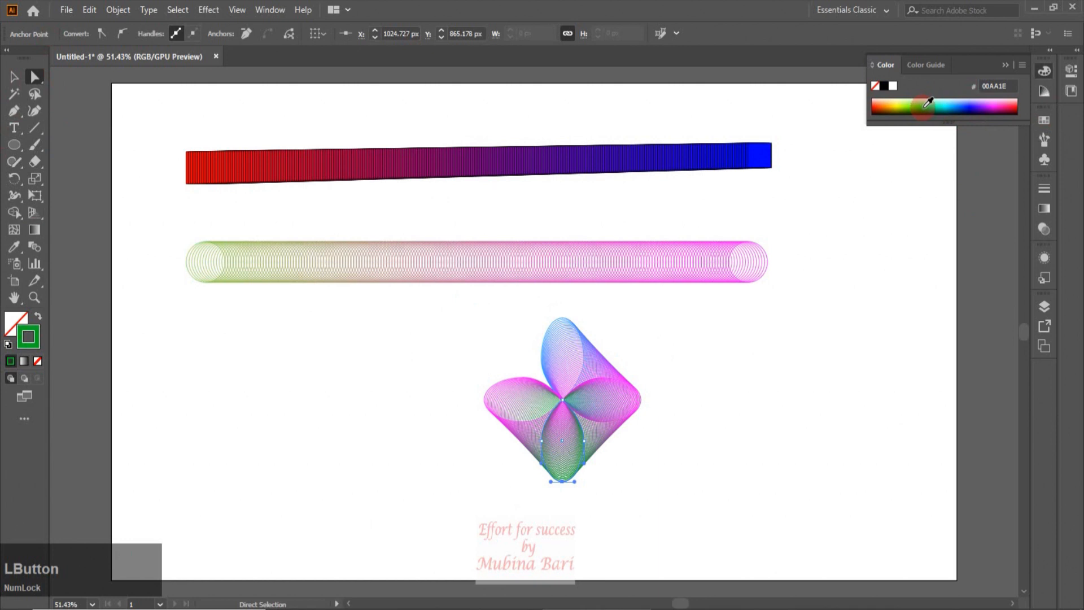
left_click(921, 100)
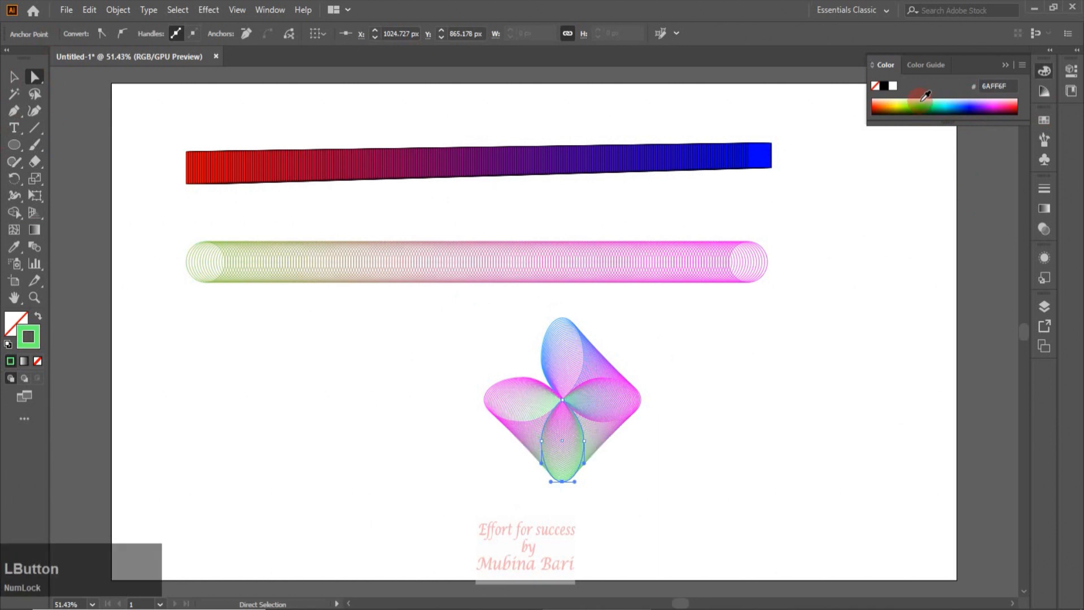
left_click(925, 105)
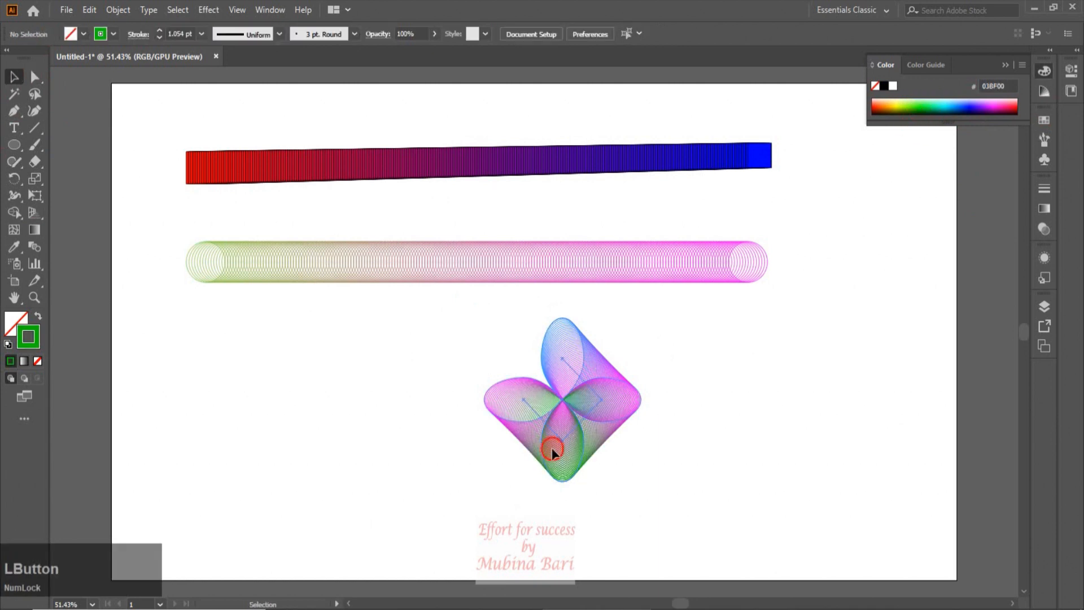
left_click_drag(551, 447, 683, 448)
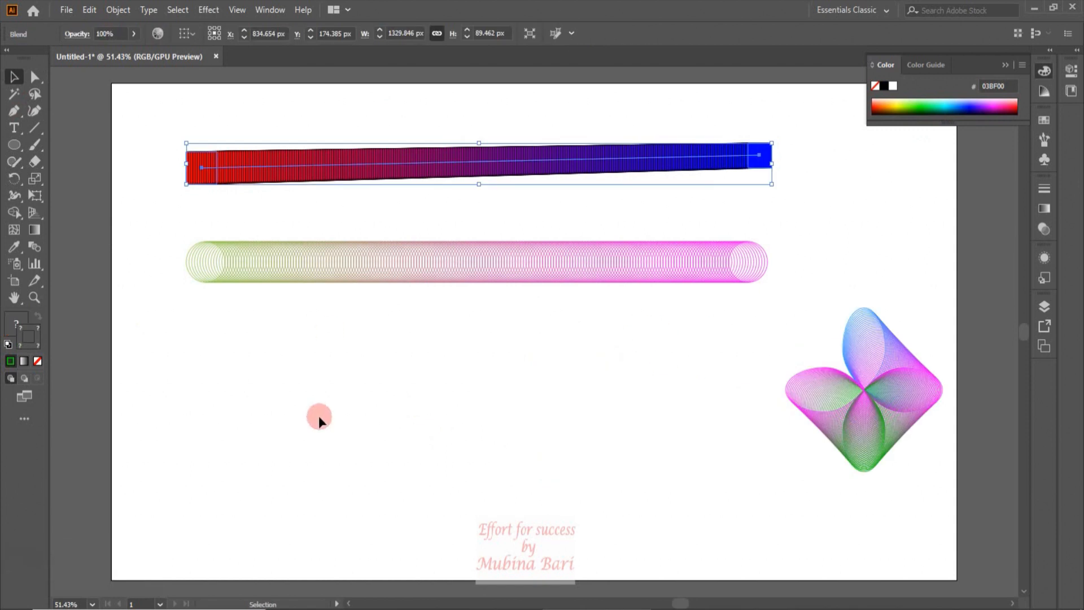
left_click(313, 397)
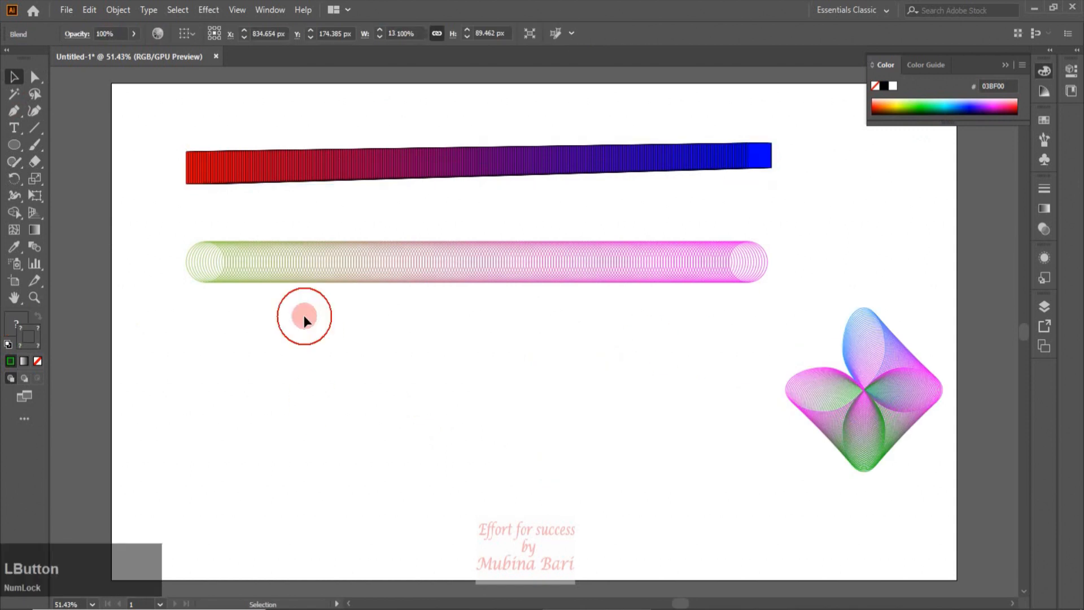
Select the square blend and remove its stroke
left_click(296, 168)
left_click(38, 337)
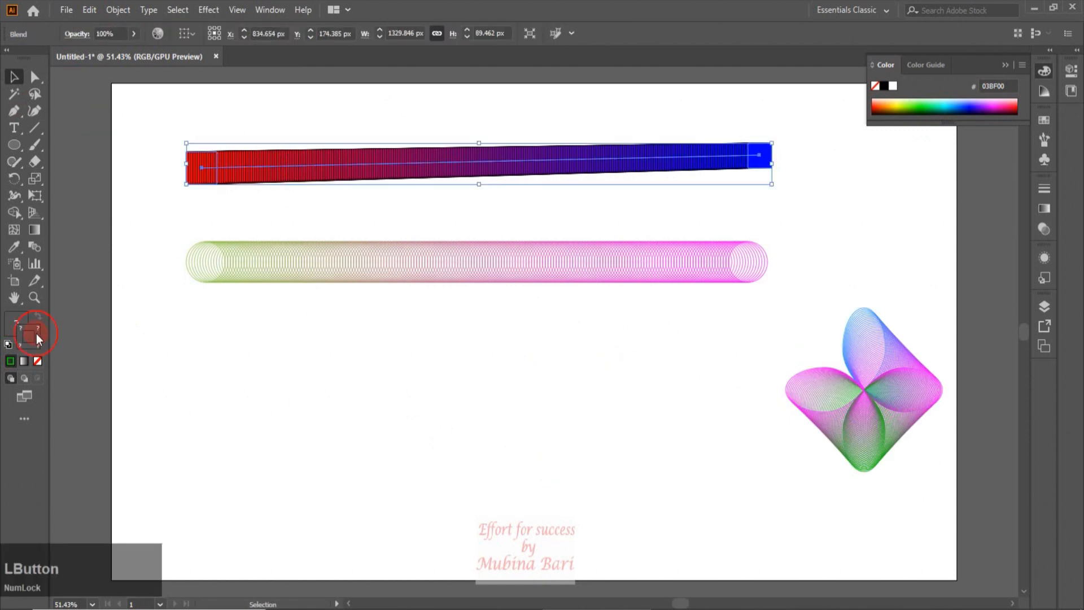
left_click(37, 361)
Open Blend Options for the square blend, enable preview and set Specified Steps spacing to 6 steps
left_click(254, 356)
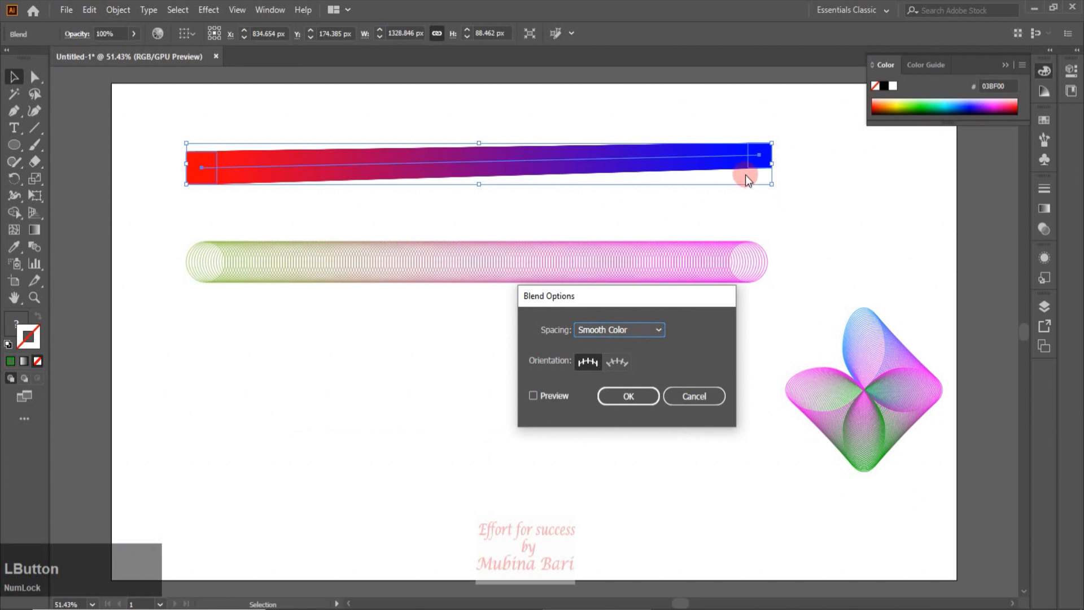
left_click(533, 395)
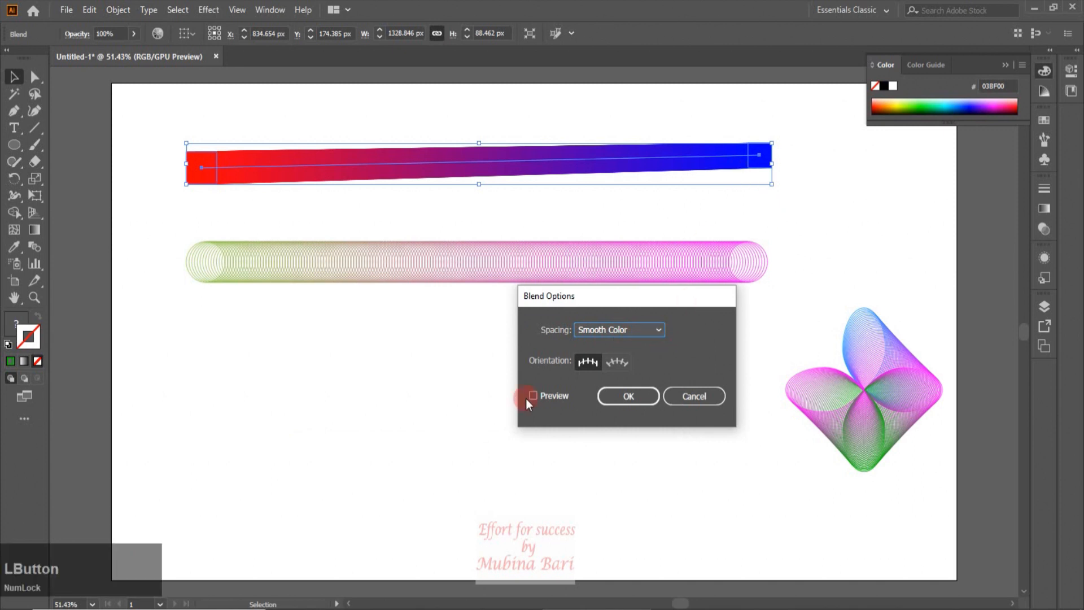
left_click(656, 331)
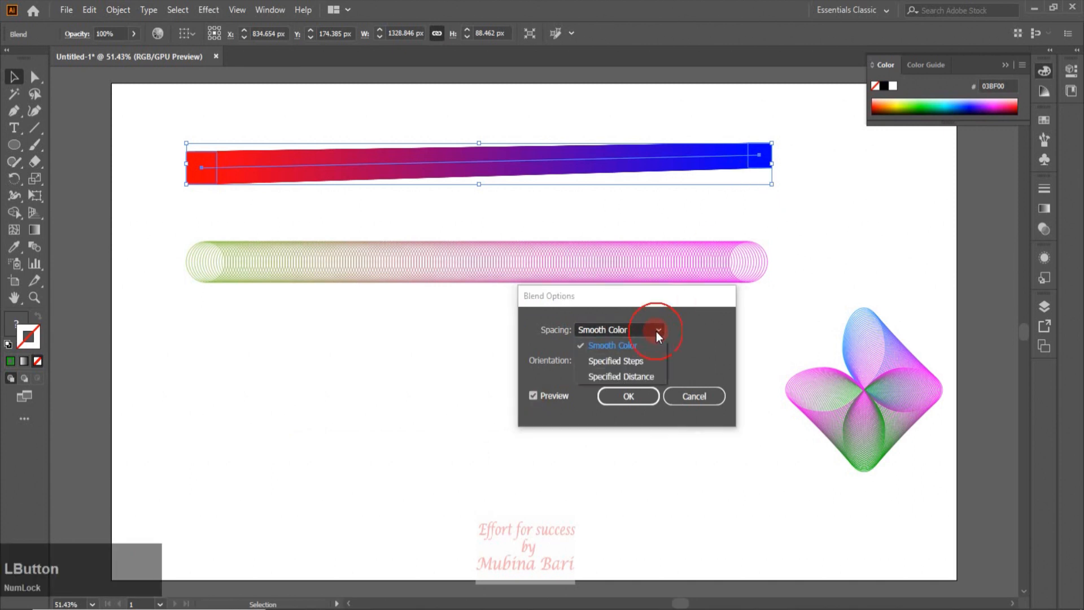
left_click(639, 360)
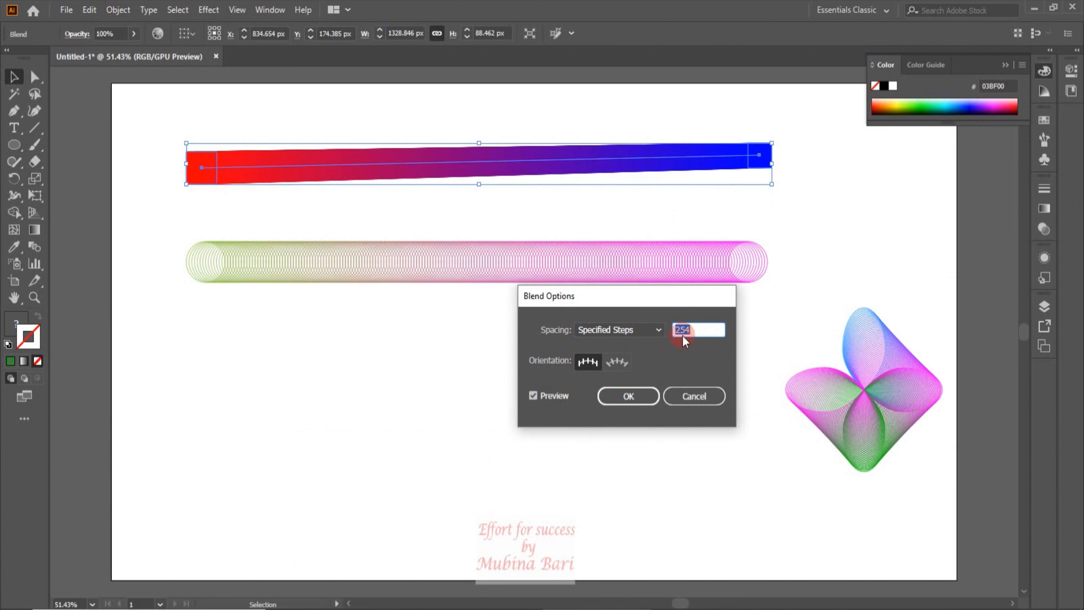
left_click_drag(674, 327, 676, 328)
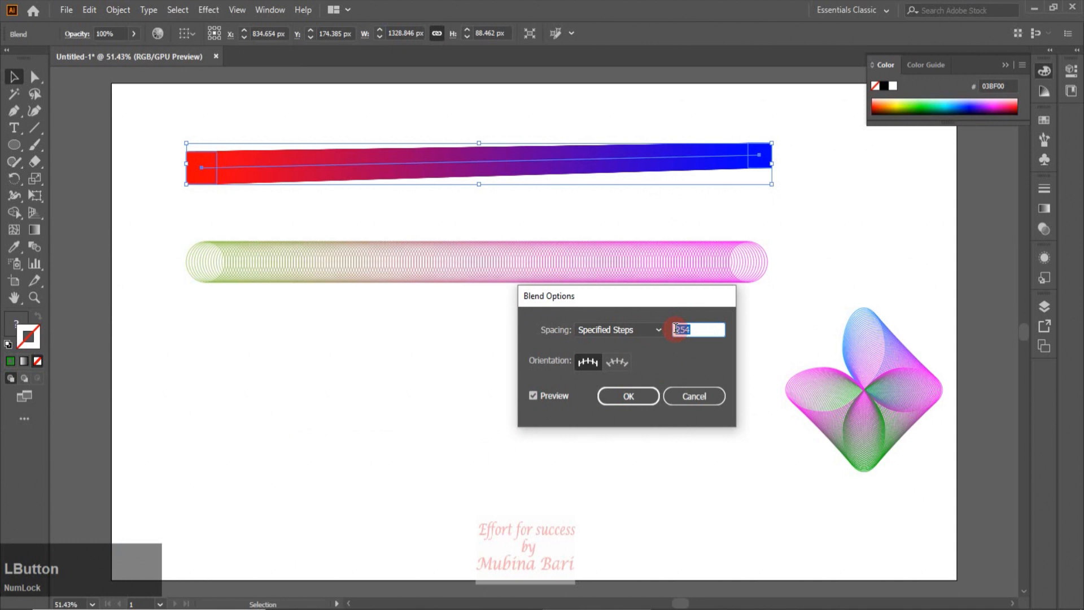
type("5")
left_click(533, 395)
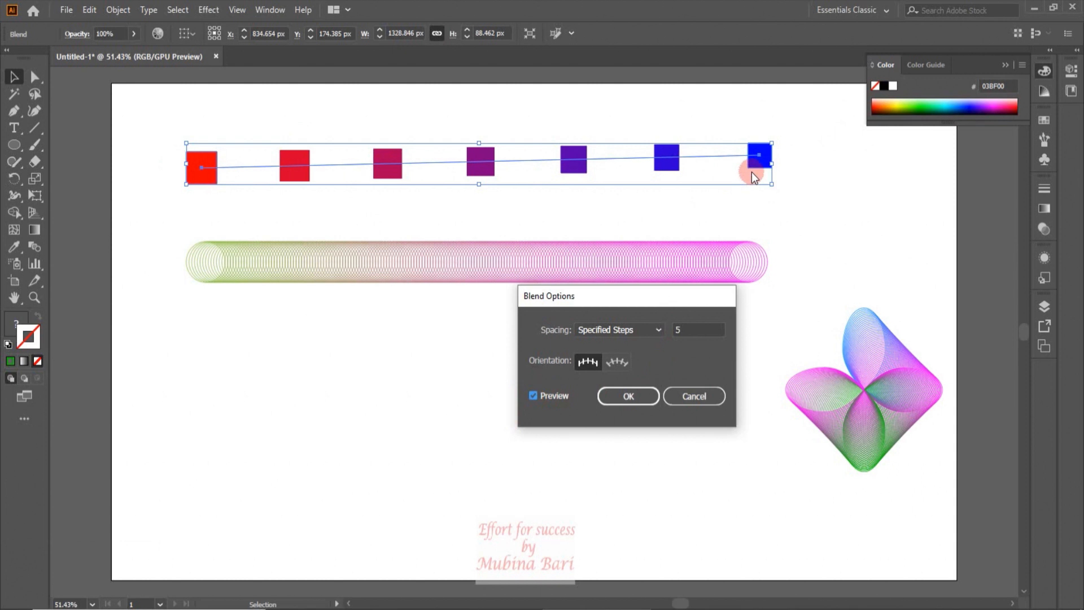
double_click(681, 332)
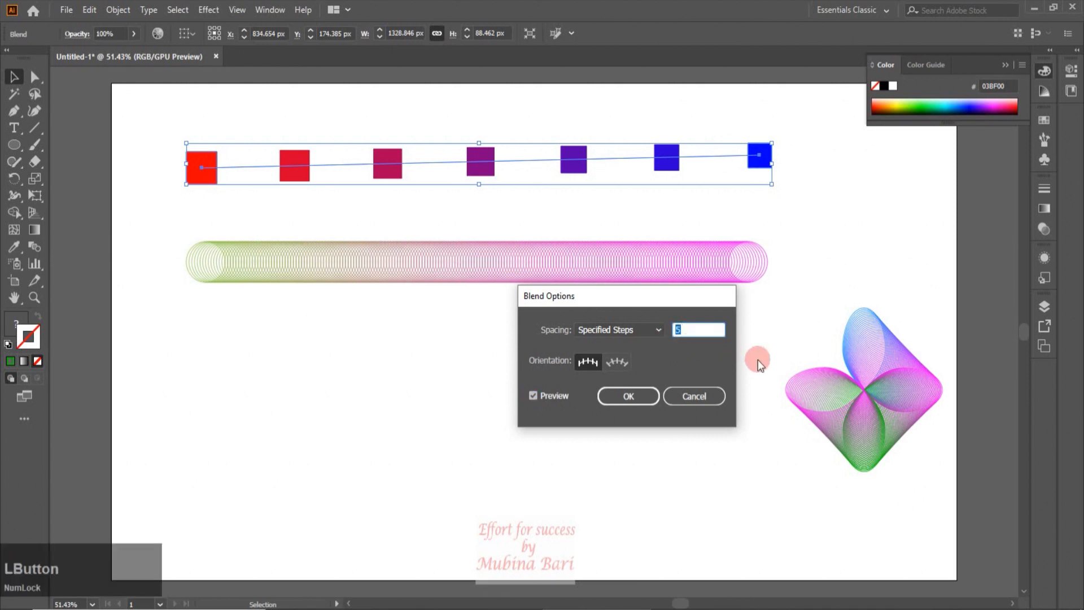
key("Up")
key("Up")
key("Up")
key("Up")
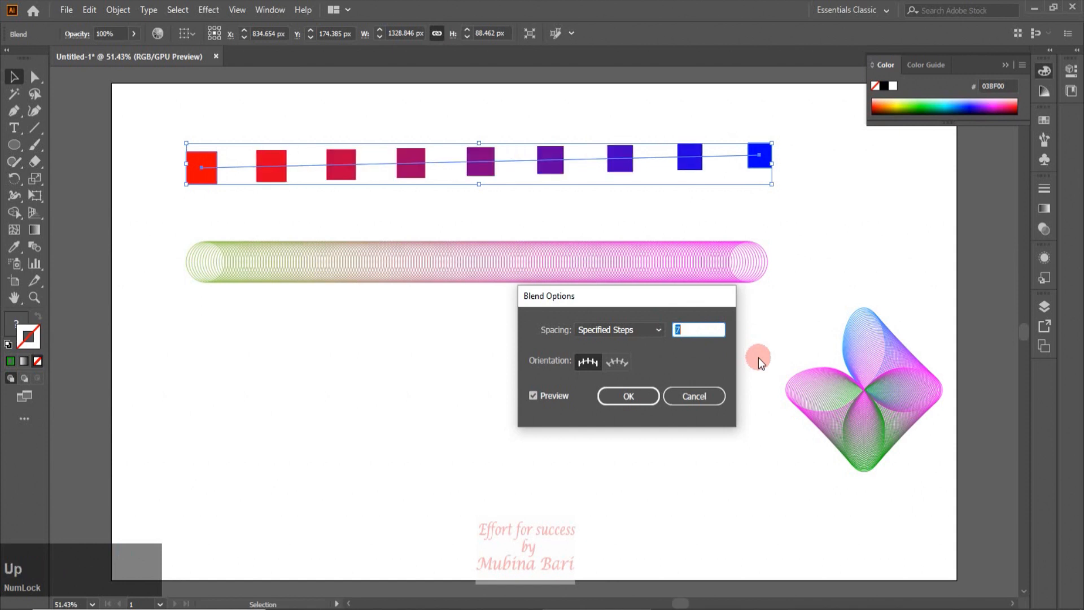
key("Up")
key("Up")
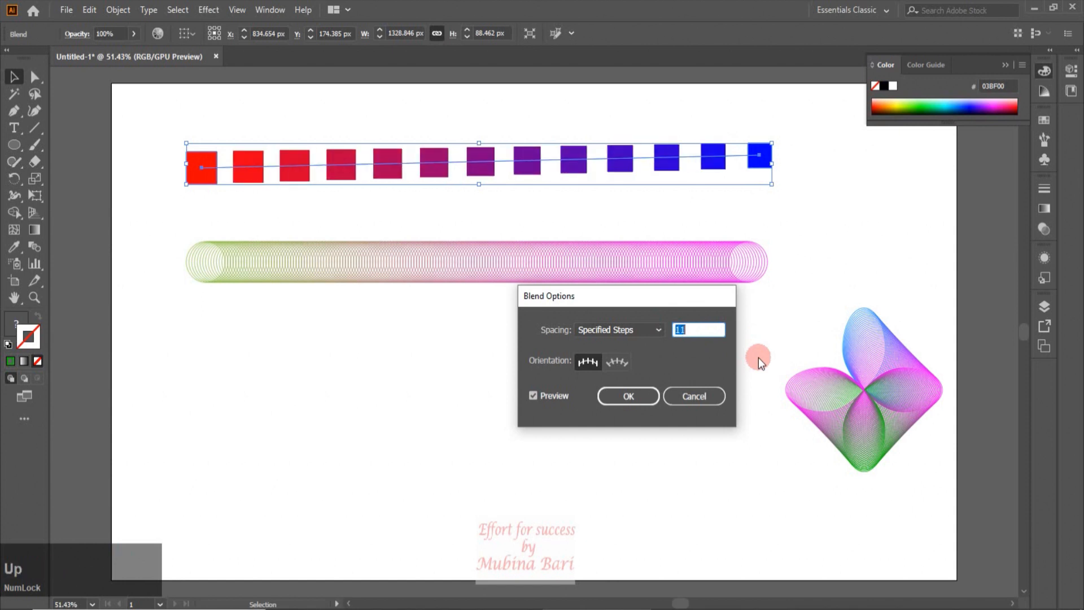
key("Down")
key("Down")
key("Down")
key("Down")
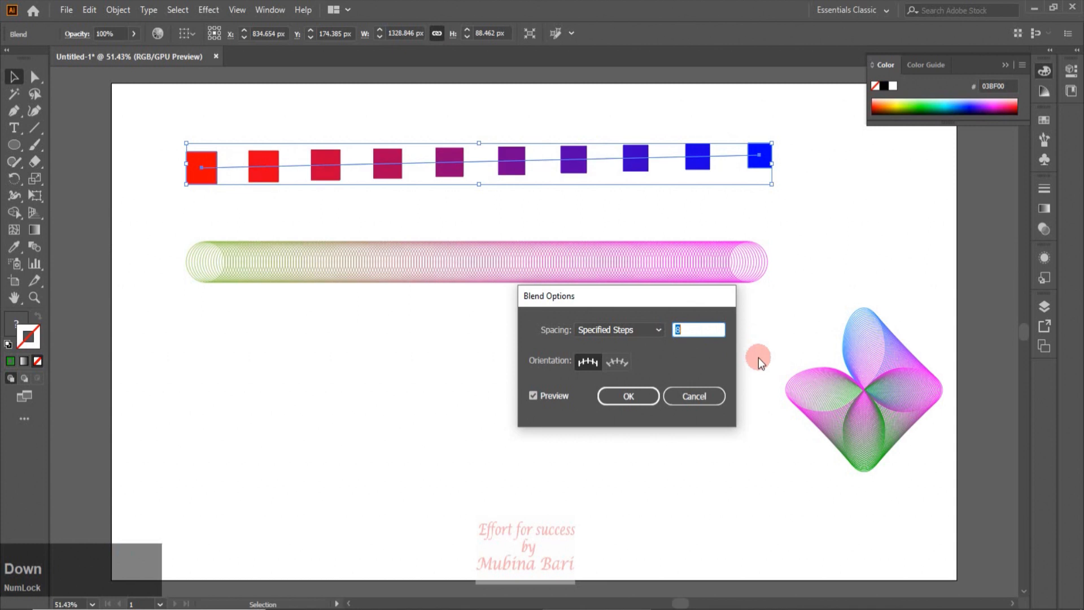
key("Down")
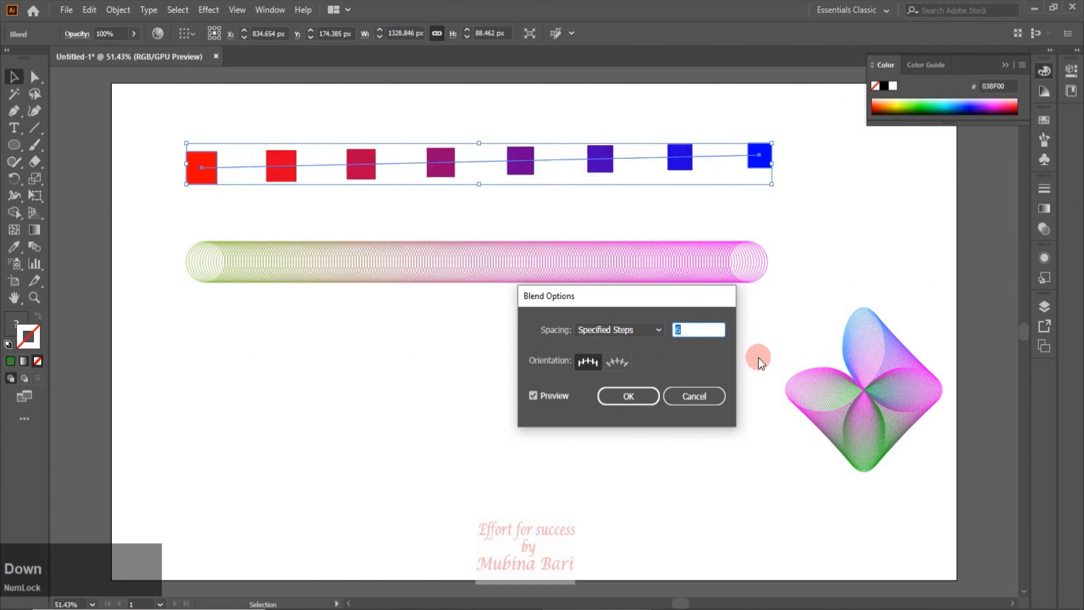
Switch the blend spacing to Specified Distance of 79 px, try both orientation options, and confirm
left_click(660, 334)
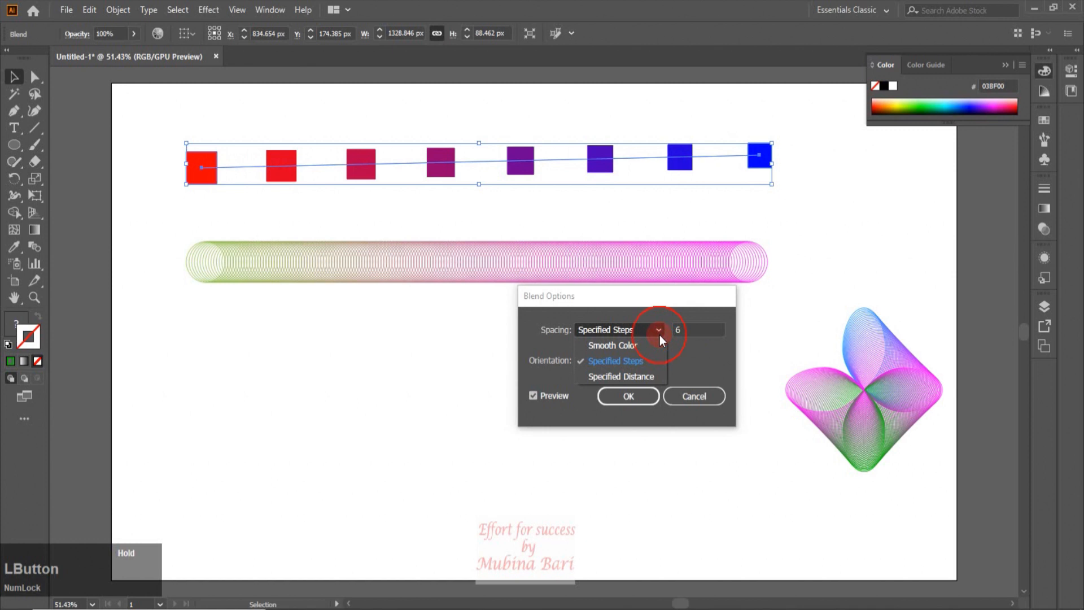
left_click(623, 375)
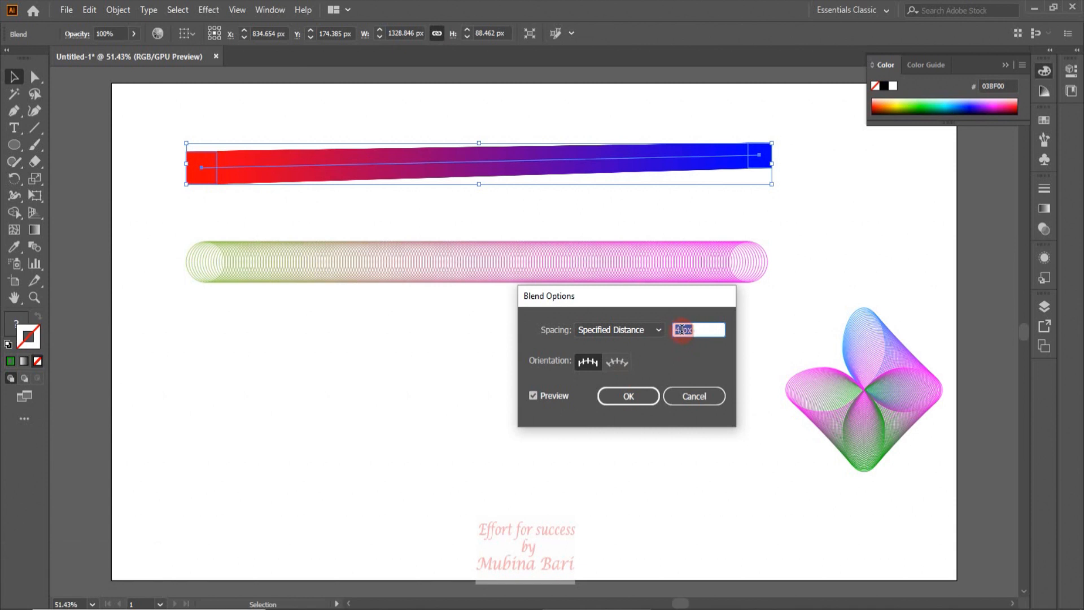
double_click(682, 329)
key("Up")
key("Up")
key("Up")
key("Up")
key("Up")
key("Up")
key("Up")
key("Up")
key("Up")
key("Up")
key("Up")
key("Up")
key("Up")
key("Up")
key("Up")
key("Up")
key("Up")
key("Up")
key("Up")
key("Up")
key("Up")
key("Up")
key("Up")
key("Up")
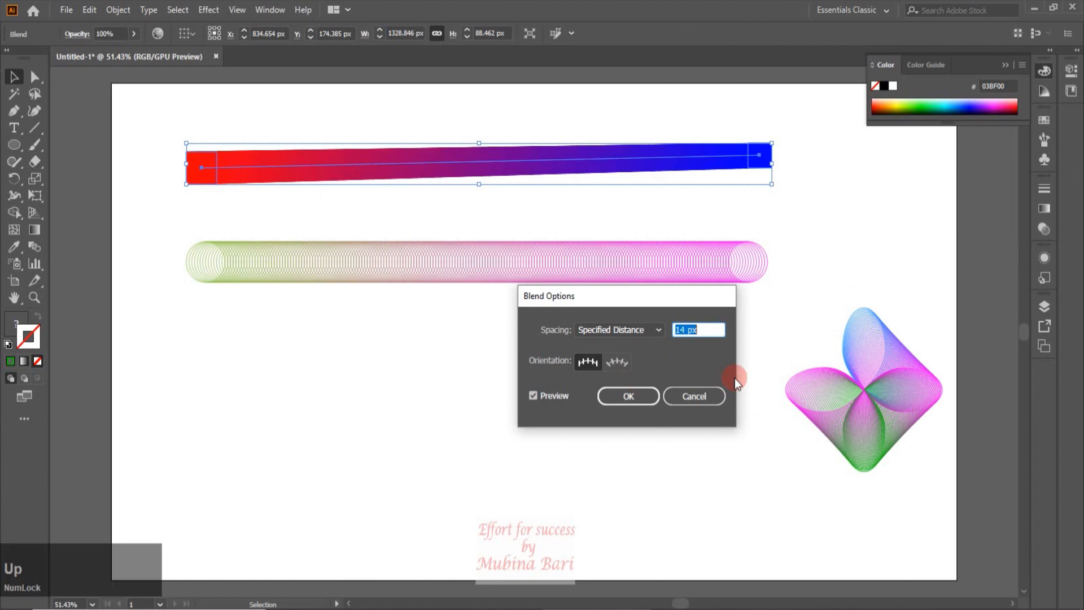
key("Up")
key("Up")
key("Up")
key("Up")
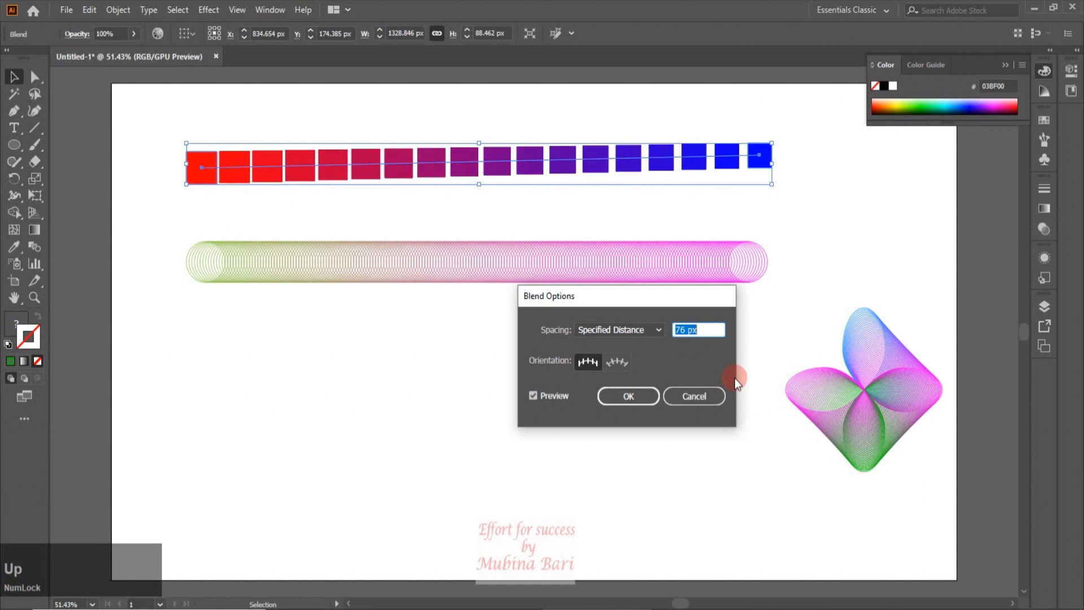
key("Up")
key("Up")
key("Up")
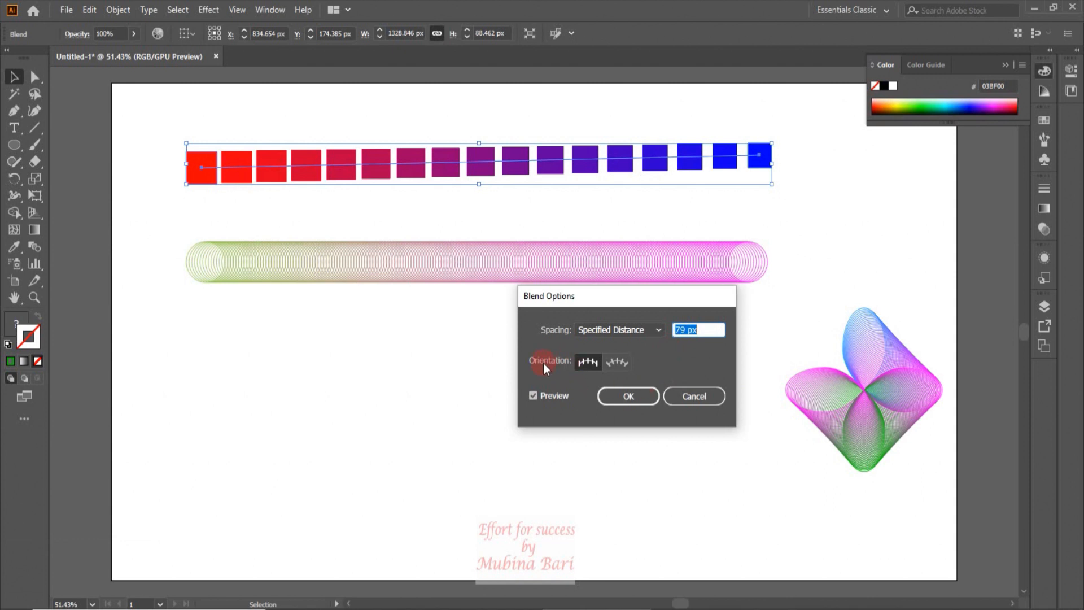
left_click(586, 362)
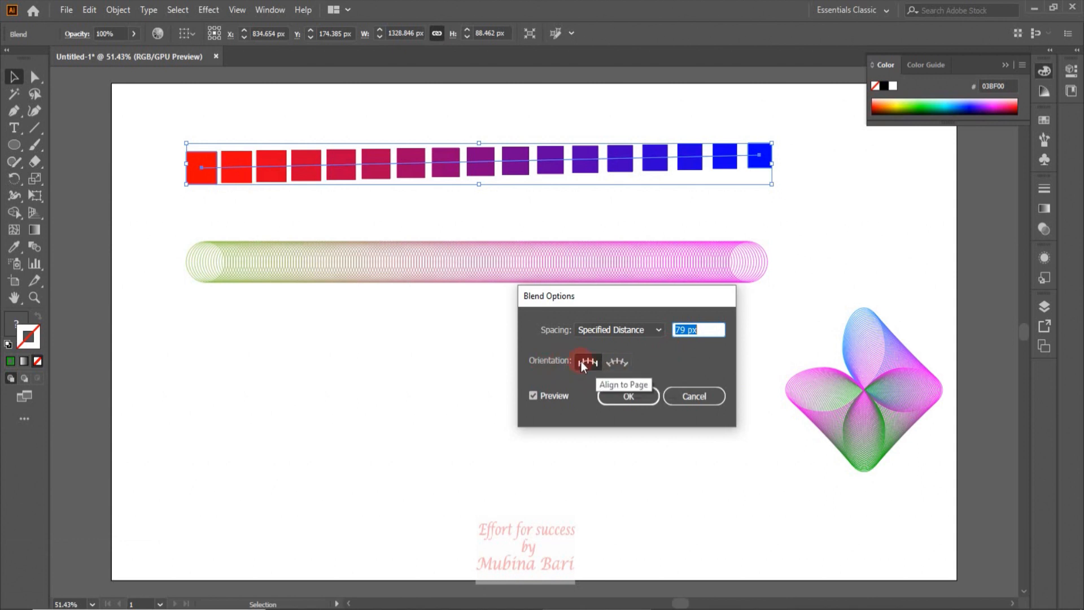
left_click(626, 363)
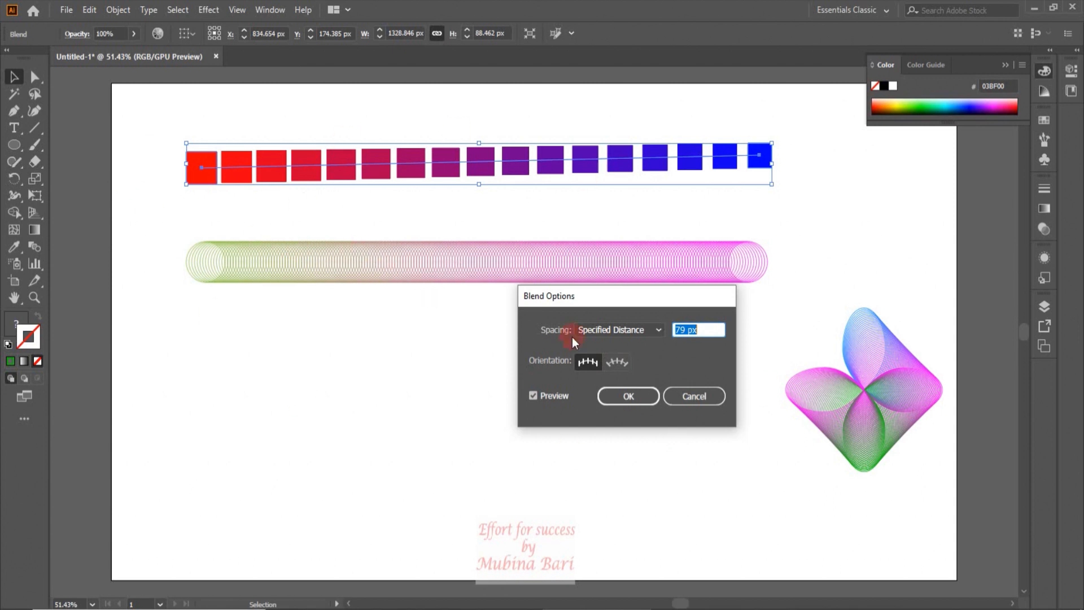
left_click(635, 395)
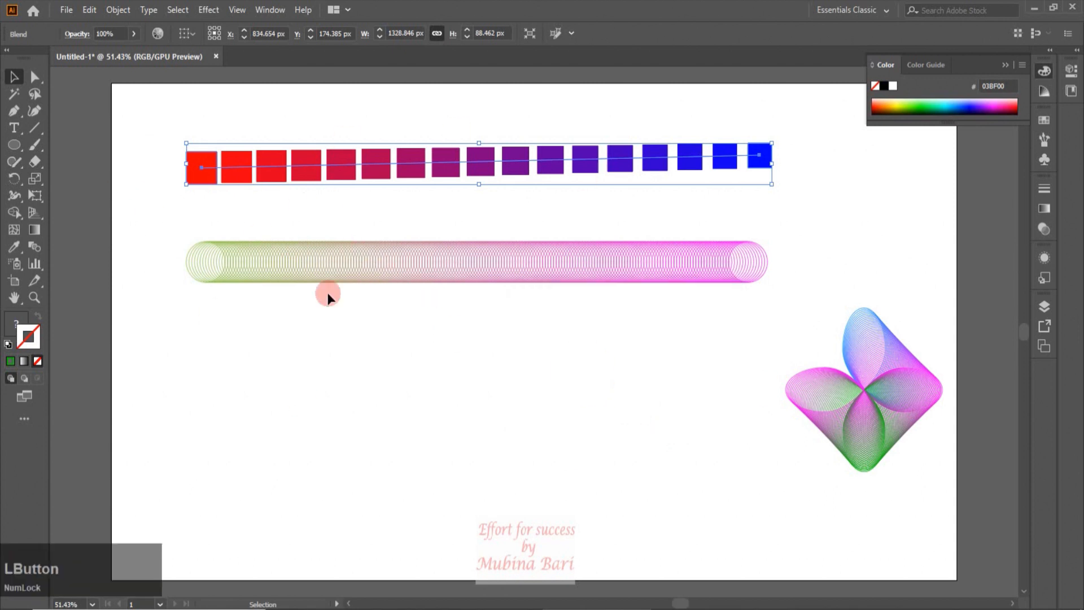
Delete the square blend and the circle blend
key("Delete")
left_click(371, 261)
key("Delete")
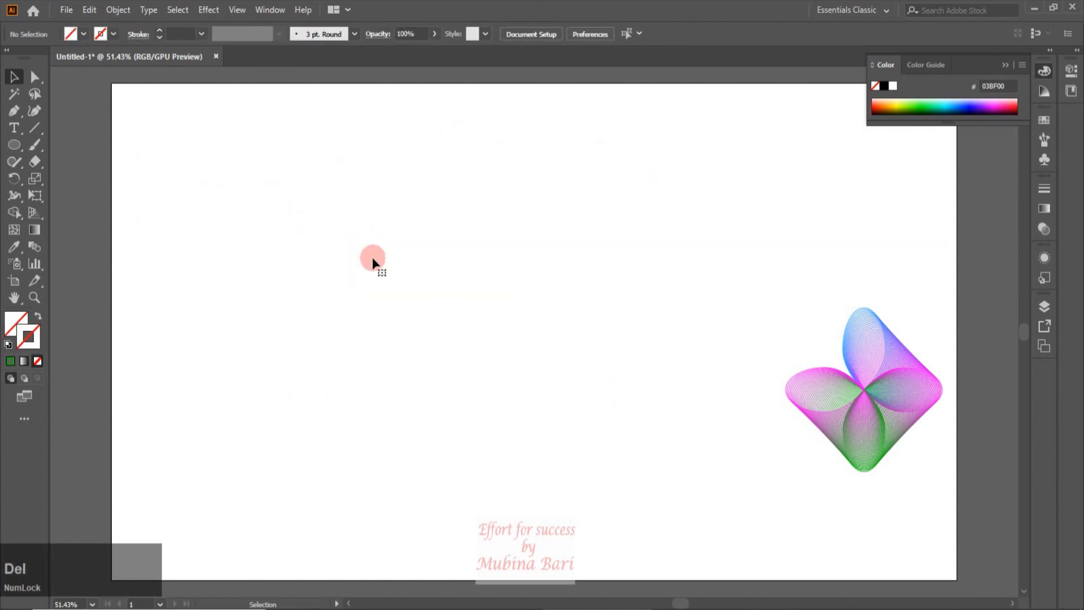
Draw a small 30 px square near the top left of the artboard and fill it green
left_click(22, 150)
left_click_drag(21, 151, 63, 144)
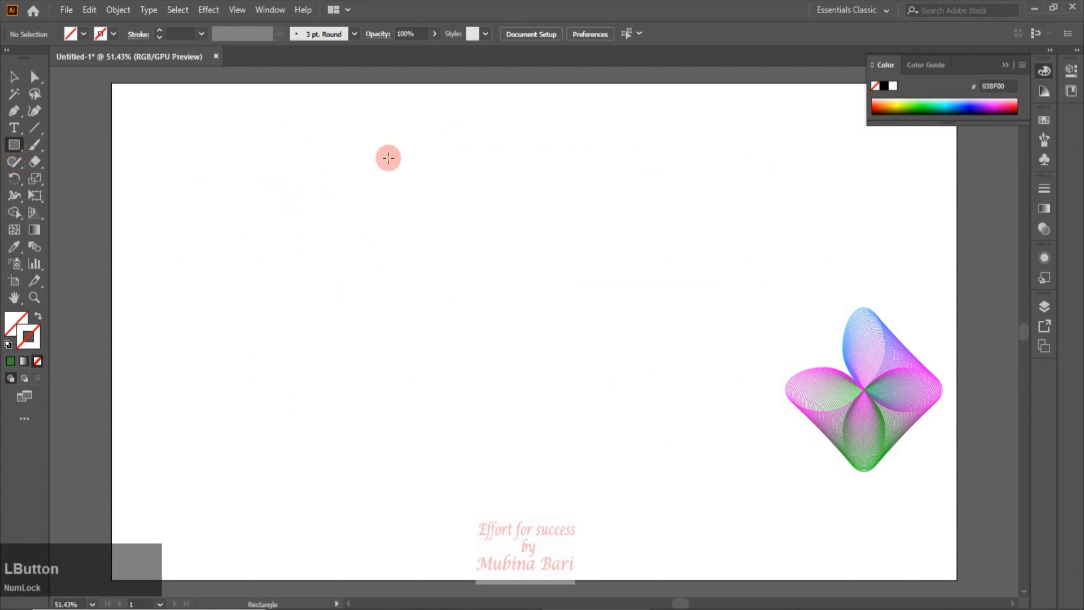
left_click_drag(199, 146, 213, 159)
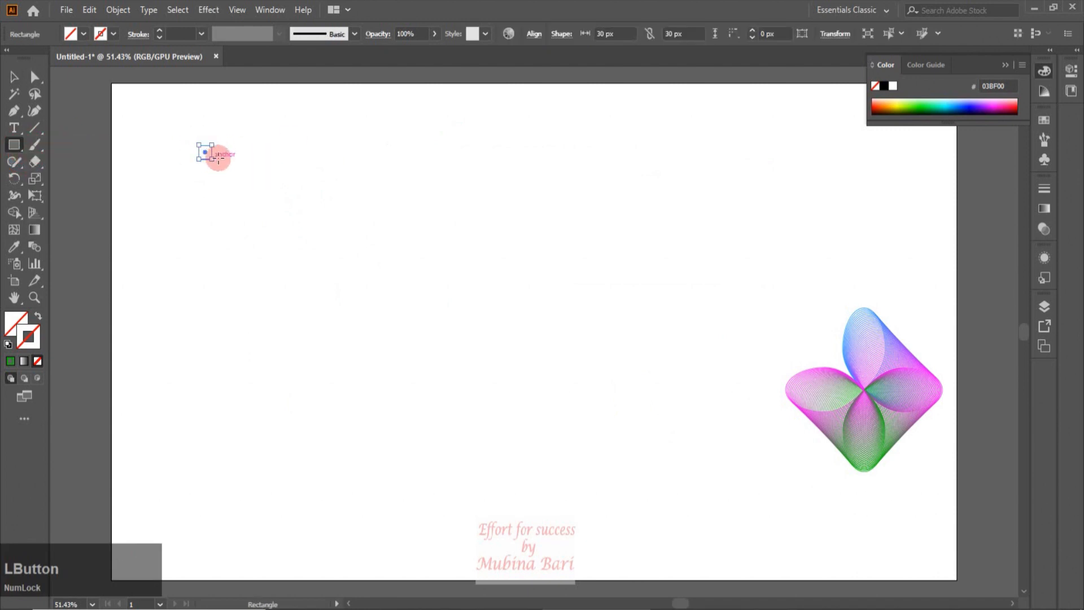
left_click(81, 34)
left_click(68, 60)
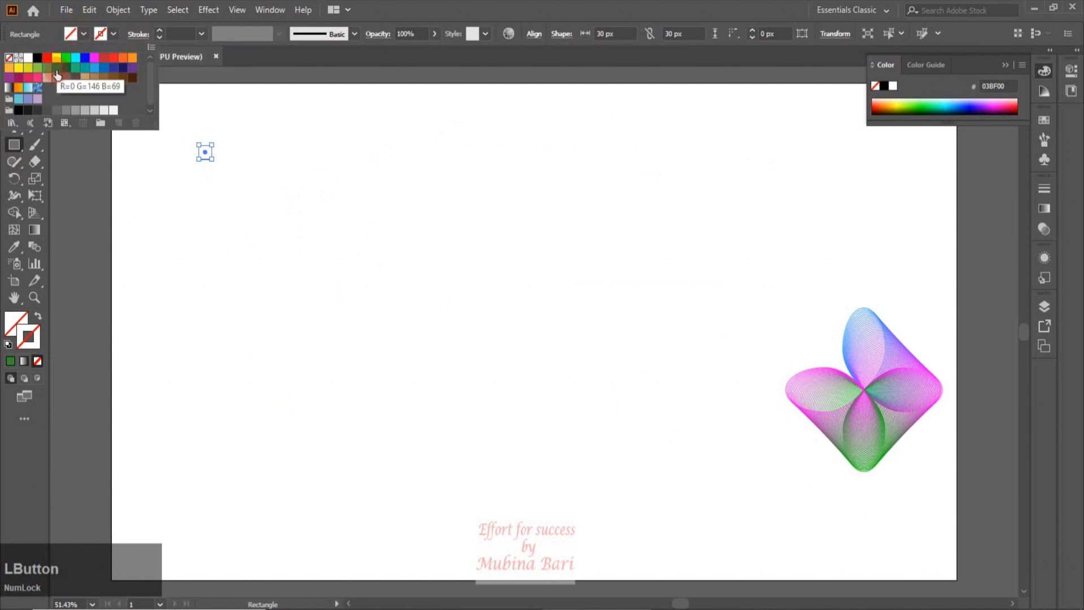
left_click(15, 77)
Duplicate the square horizontally to the right side and fill the copy purple
left_click_drag(204, 159, 692, 161)
key("shift")
left_click(82, 34)
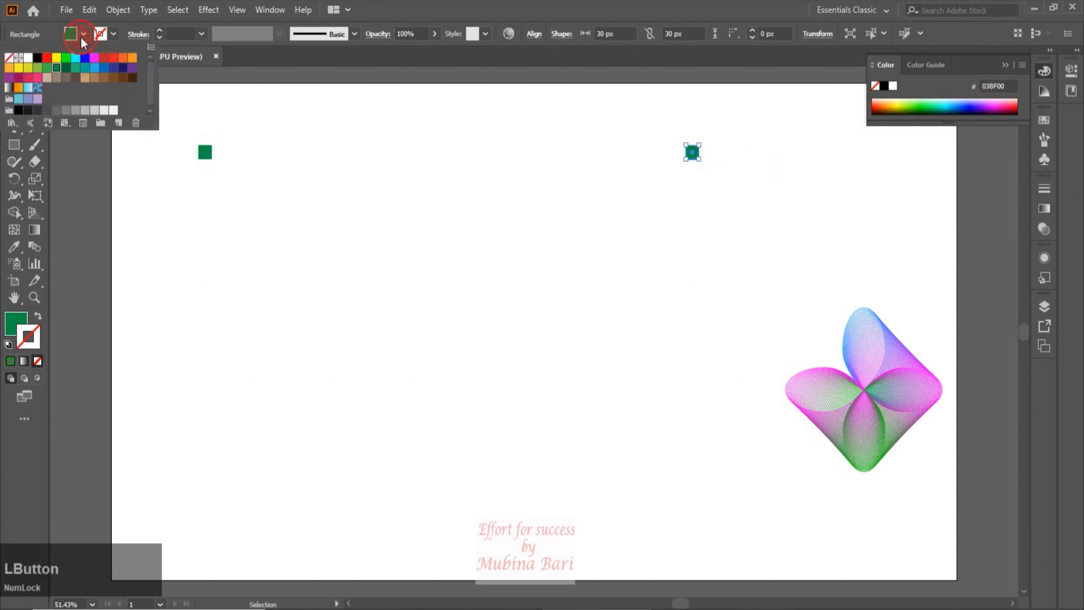
left_click(132, 69)
Select both squares and blend them with the Blend tool
left_click(93, 227)
left_click_drag(181, 118, 788, 177)
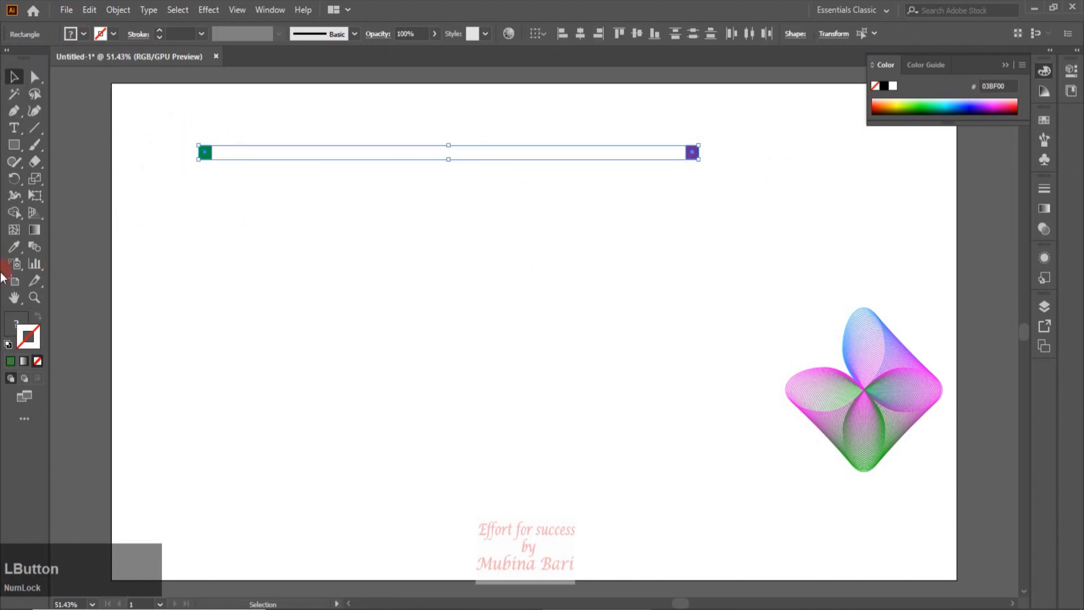
left_click(33, 248)
left_click(205, 153)
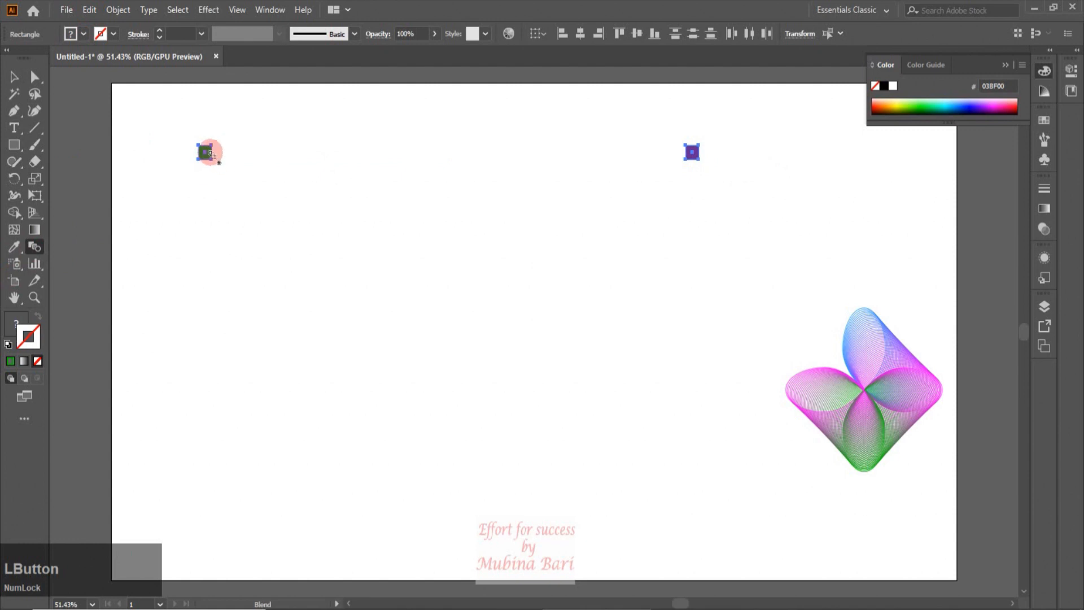
left_click(690, 154)
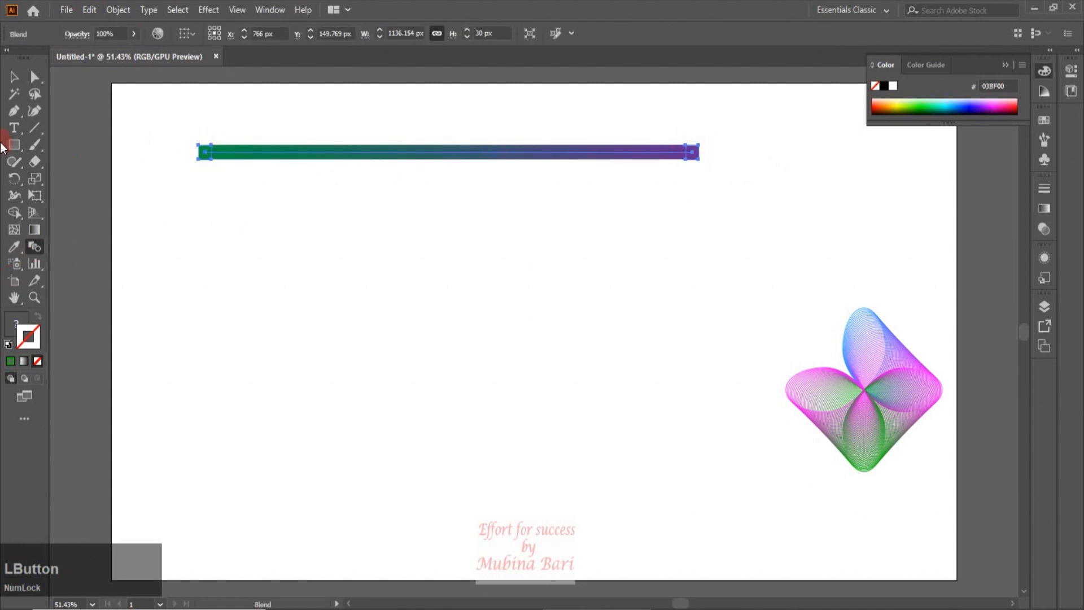
Open Blend Options for the new blend and apply Specified Steps spacing with 21 steps
left_click(118, 10)
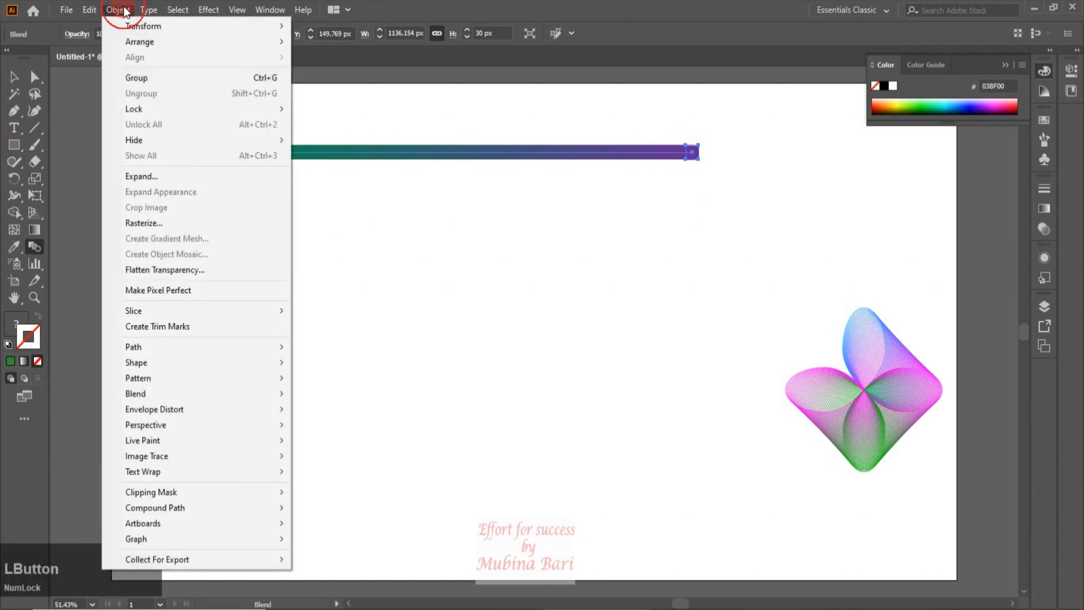
left_click(142, 391)
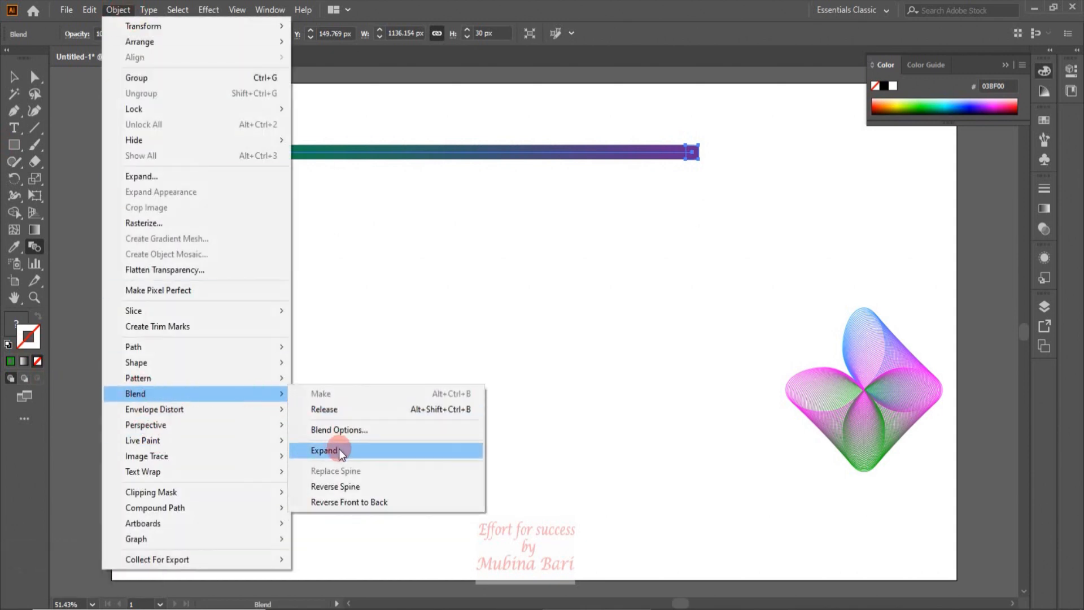
left_click(338, 430)
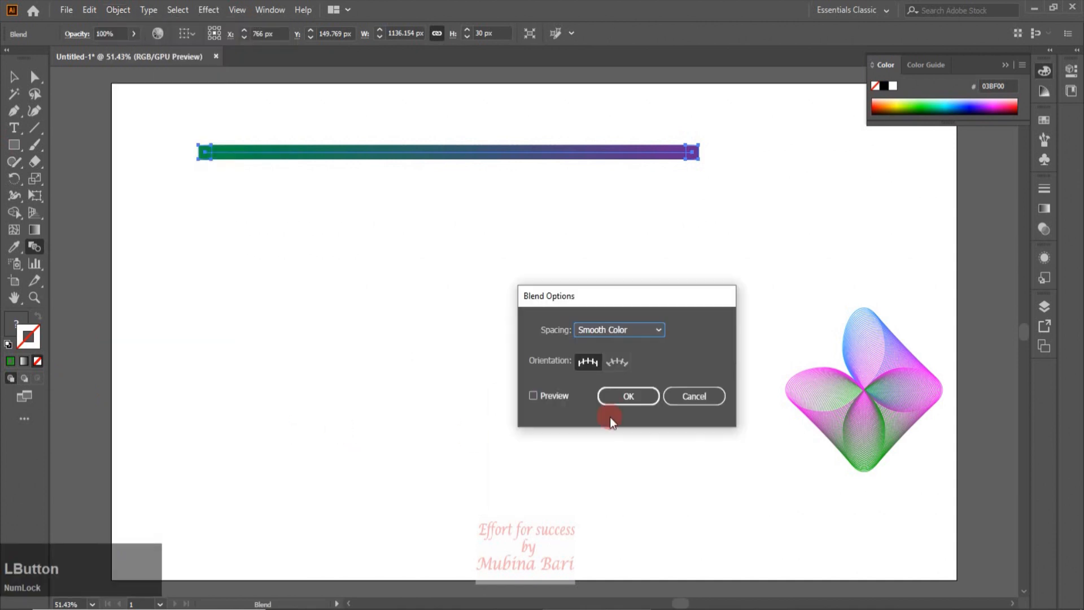
left_click(658, 332)
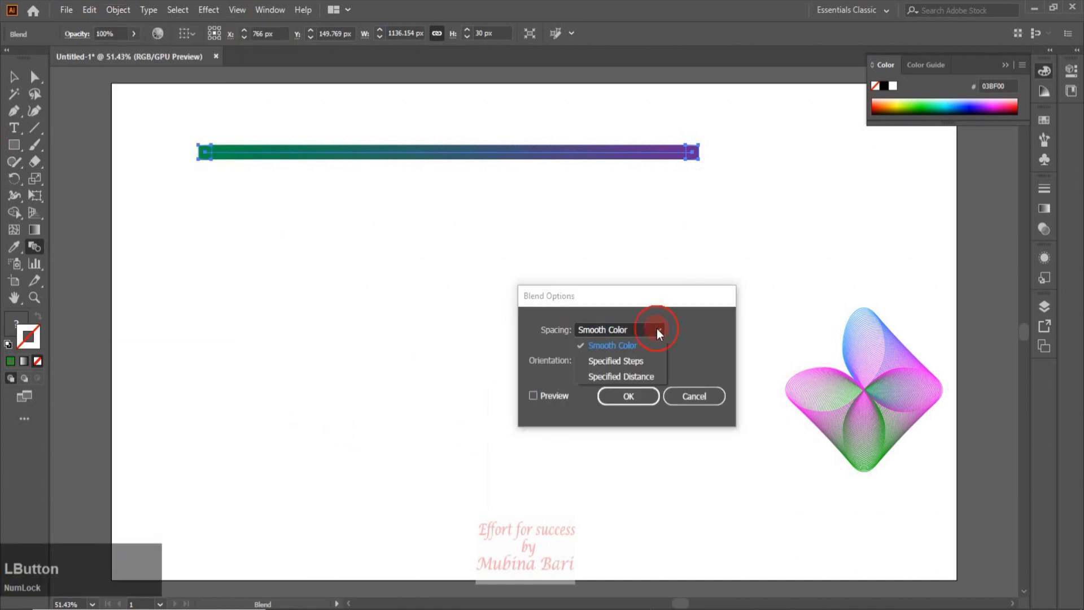
left_click(640, 360)
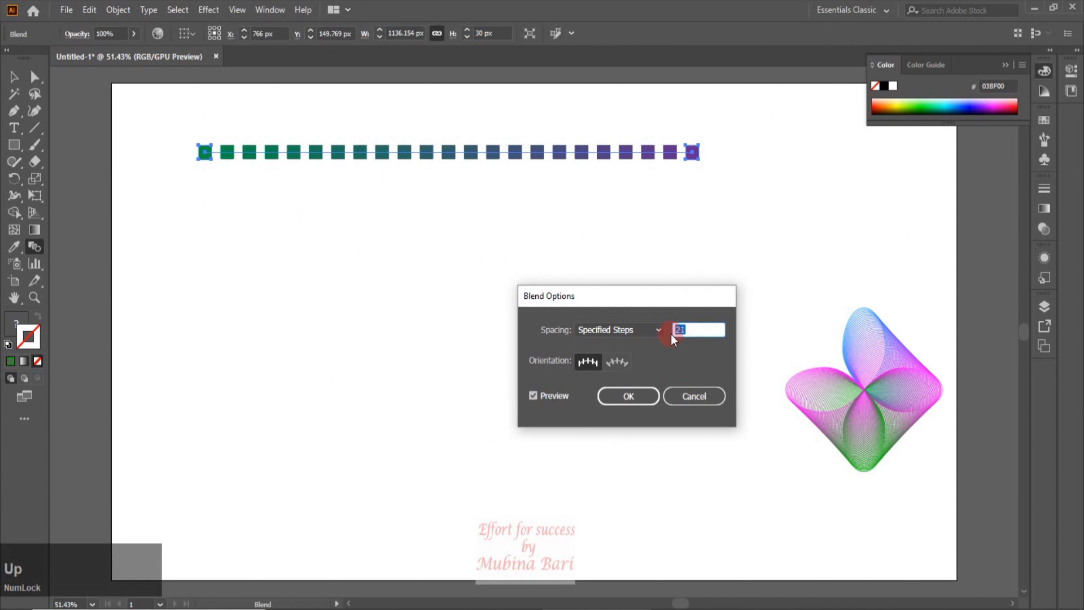
left_click(629, 395)
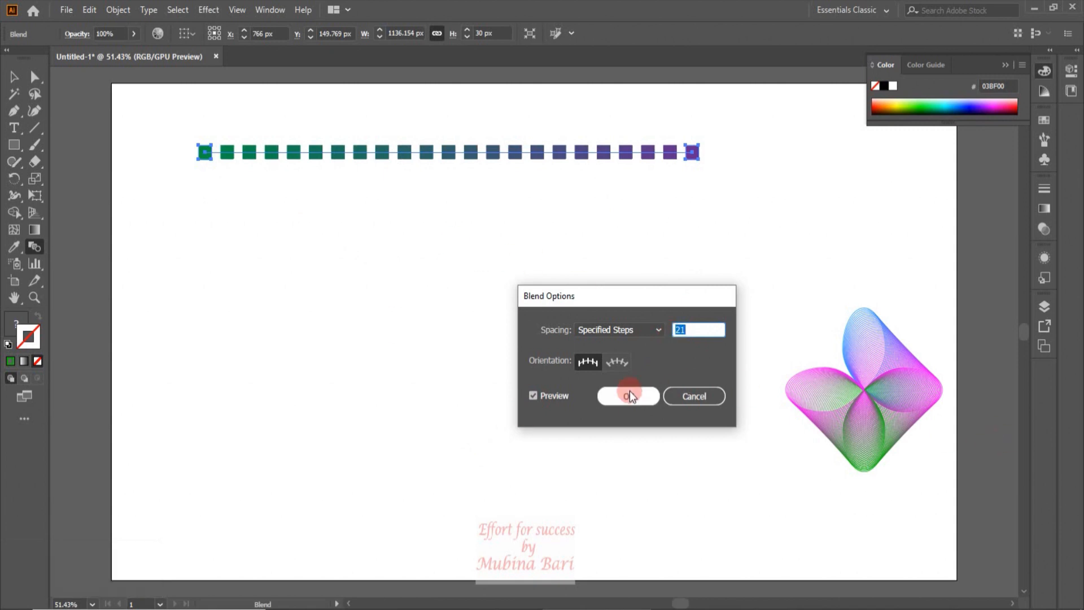
left_click(629, 396)
left_click(262, 317)
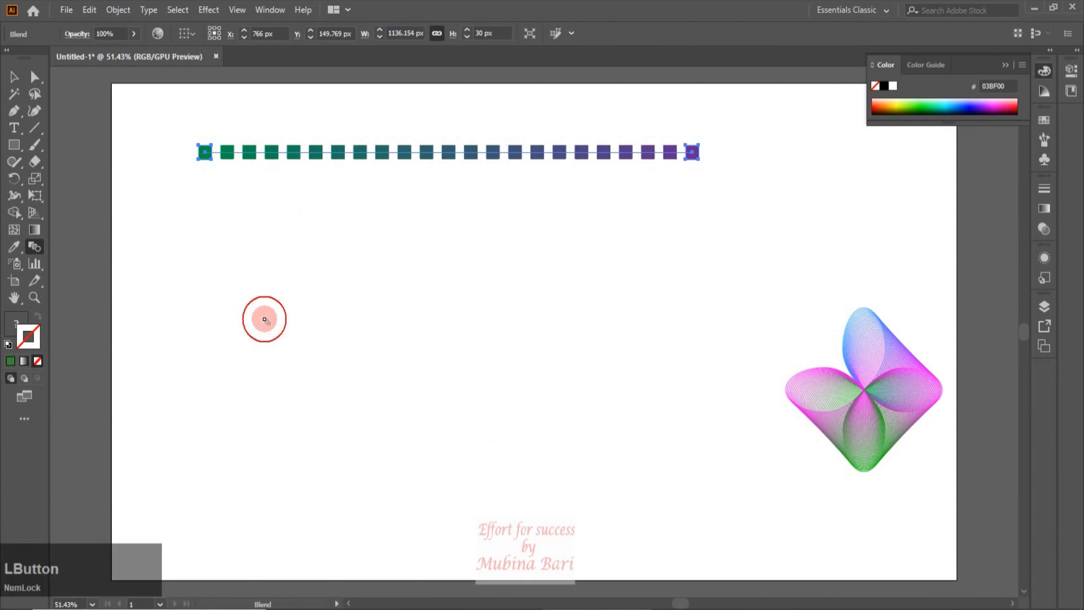
key("v")
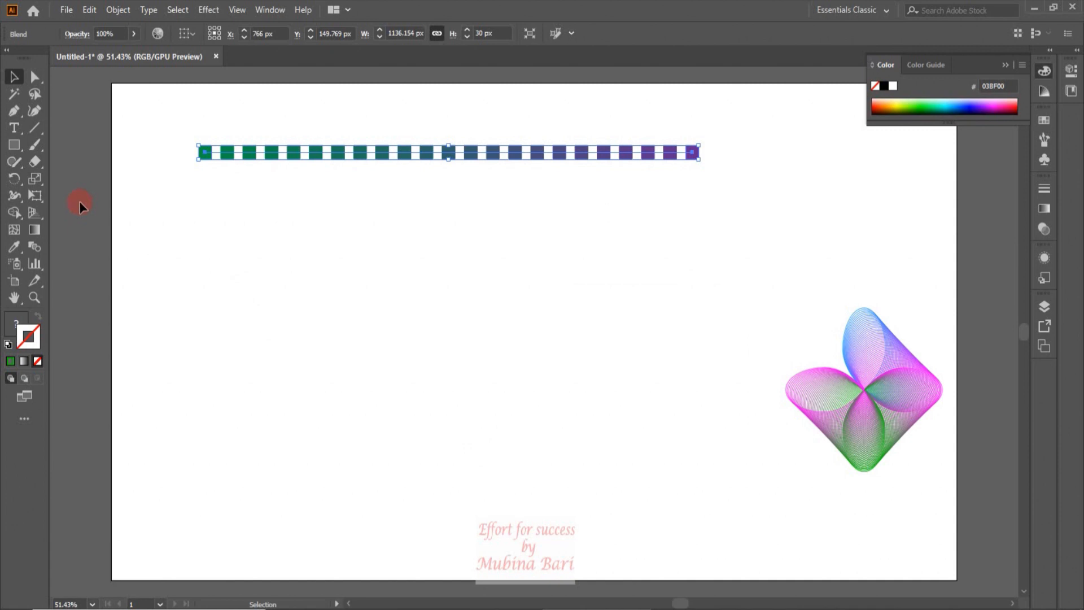
Draw a circle below the row of blended squares with the Ellipse tool and set its fill to none
left_click_drag(22, 148, 66, 177)
mouse_move(322, 285)
left_mouse_down()
mouse_move(445, 424)
mouse_move(516, 482)
left_mouse_up()
left_click(114, 34)
left_click(111, 33)
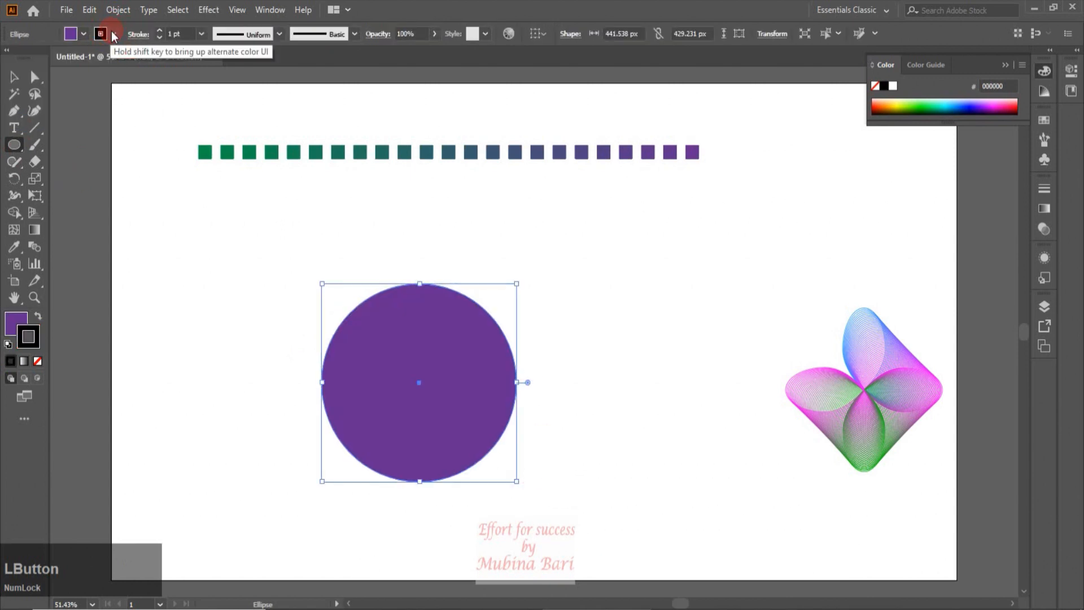
left_click(83, 34)
left_click(84, 38)
left_click(85, 37)
left_click(11, 61)
left_click(520, 383)
Select the circle and the square blend together, replace the blend's spine with the circle, and move the result up
left_click(184, 230)
left_click(227, 184)
left_click_drag(227, 182, 371, 377)
left_click(122, 10)
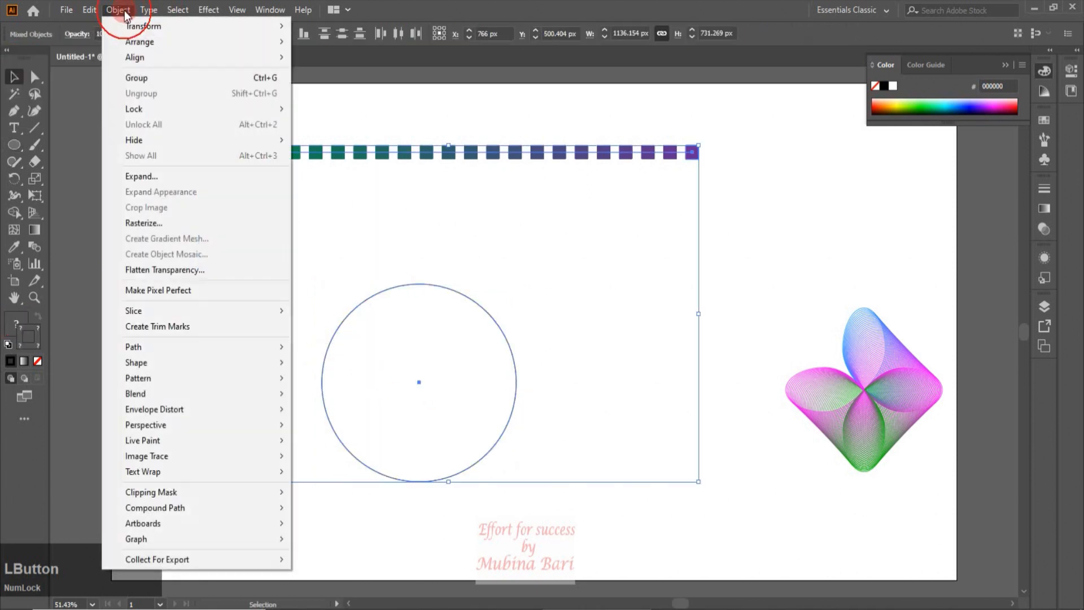
mouse_move(151, 392)
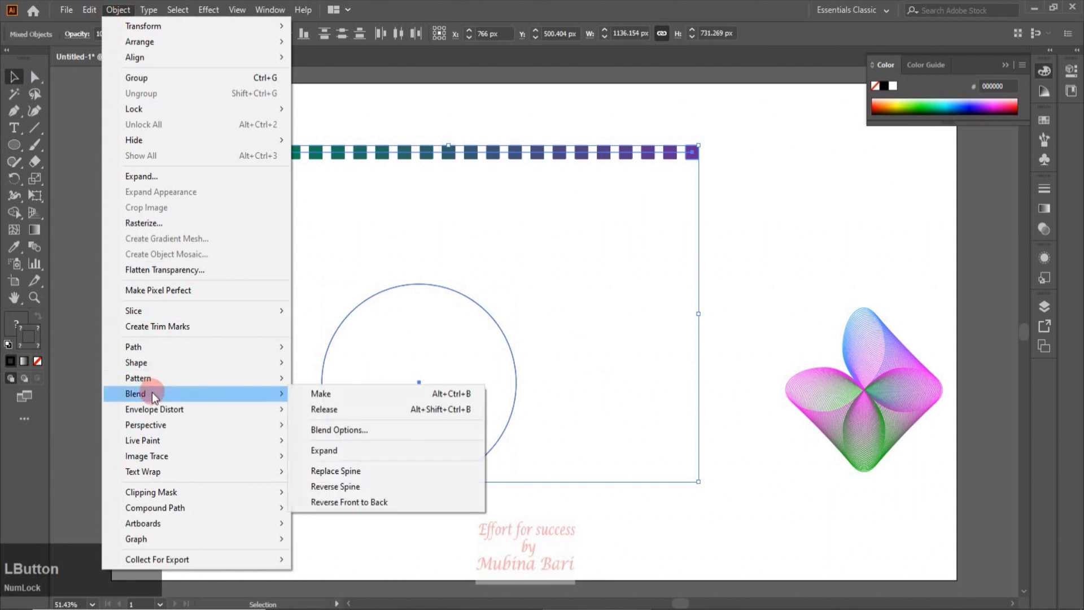
left_click(361, 471)
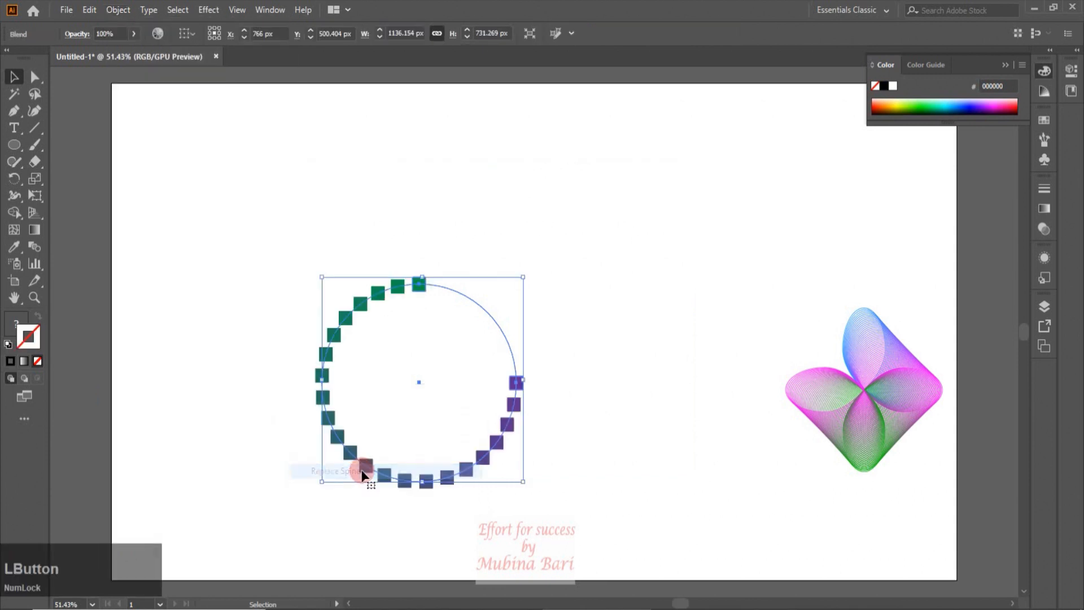
left_click_drag(501, 445, 456, 381)
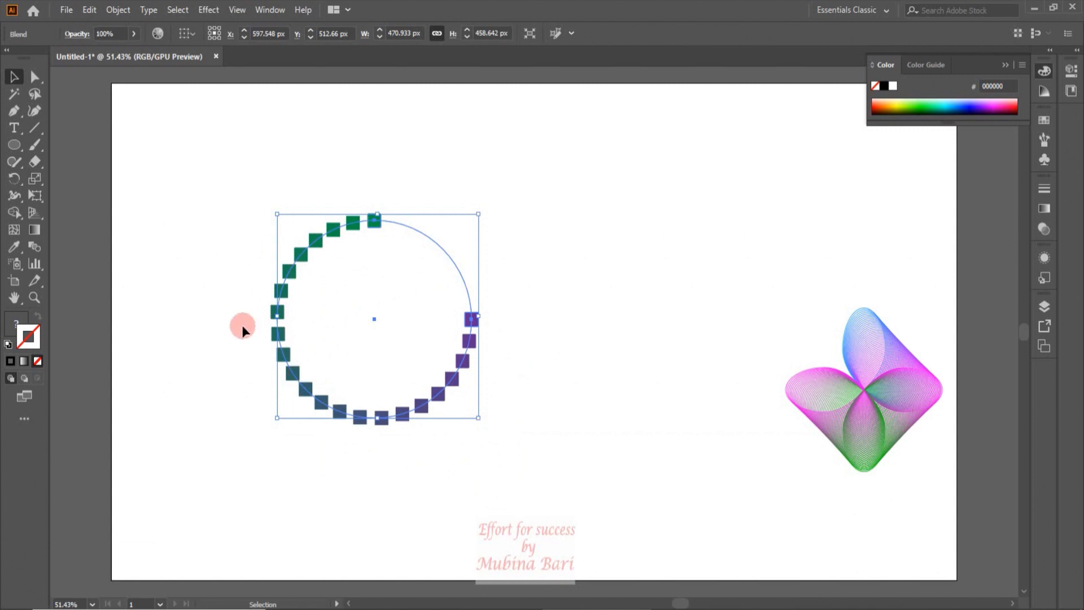
Set the blend's orientation to Align to Path in Blend Options, previewing the change before confirming
left_click(34, 297)
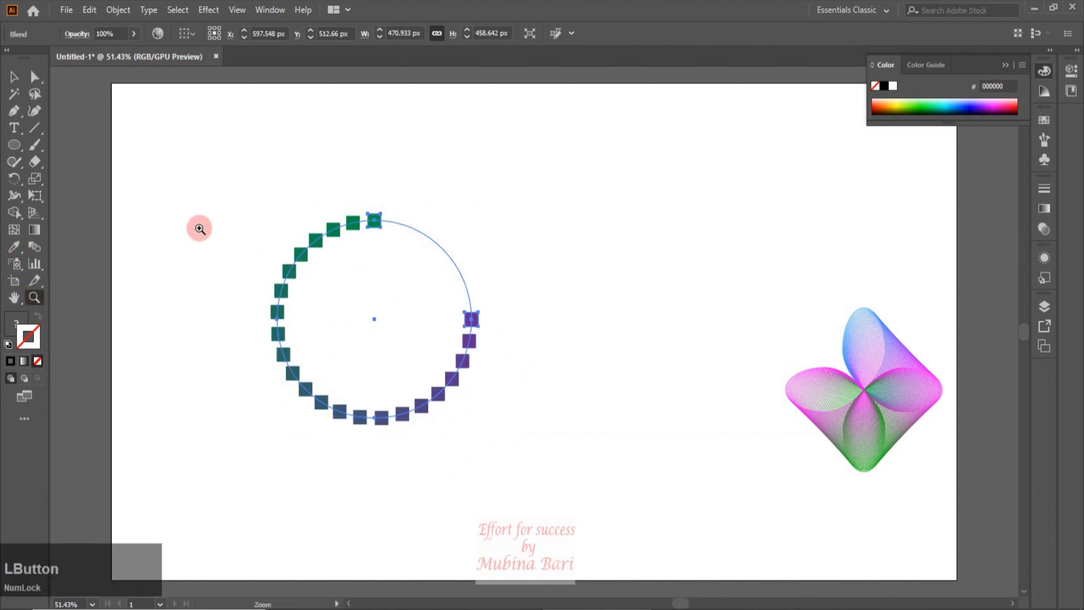
left_click(236, 211)
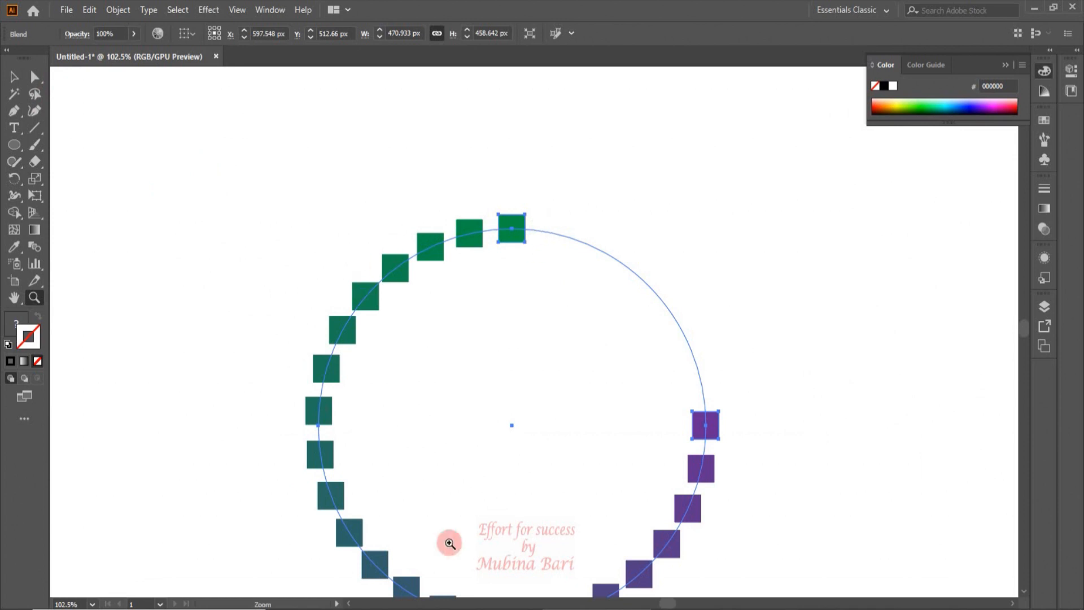
left_click(18, 81)
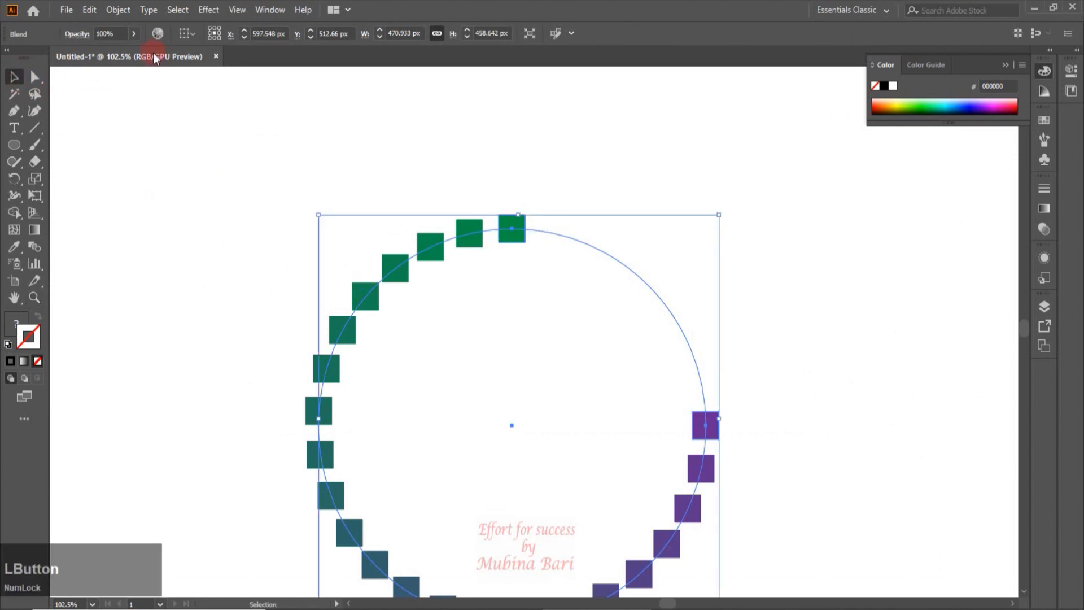
left_click(119, 12)
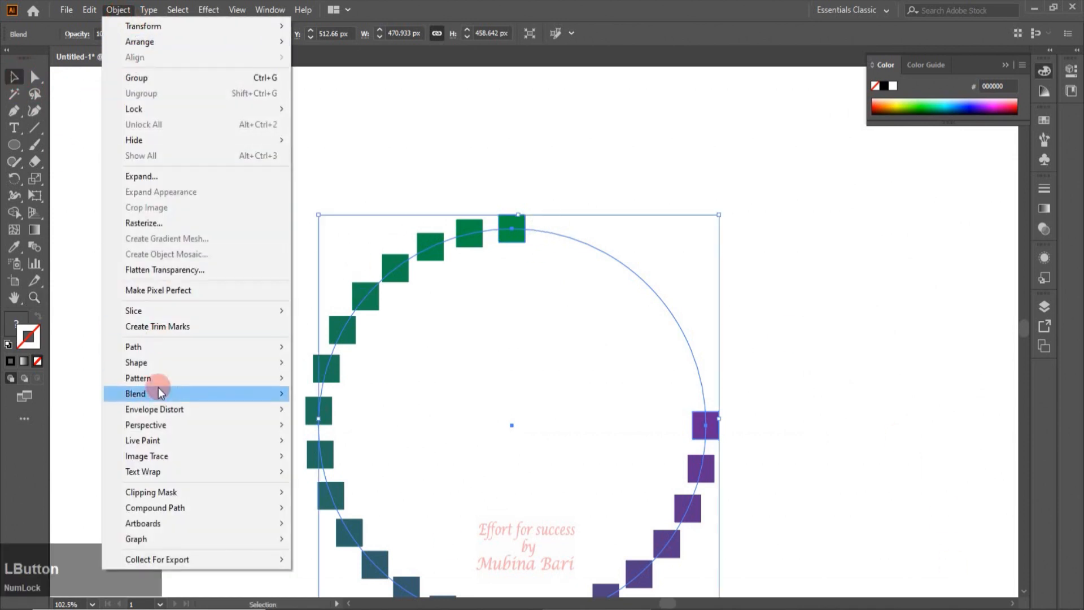
left_click(317, 434)
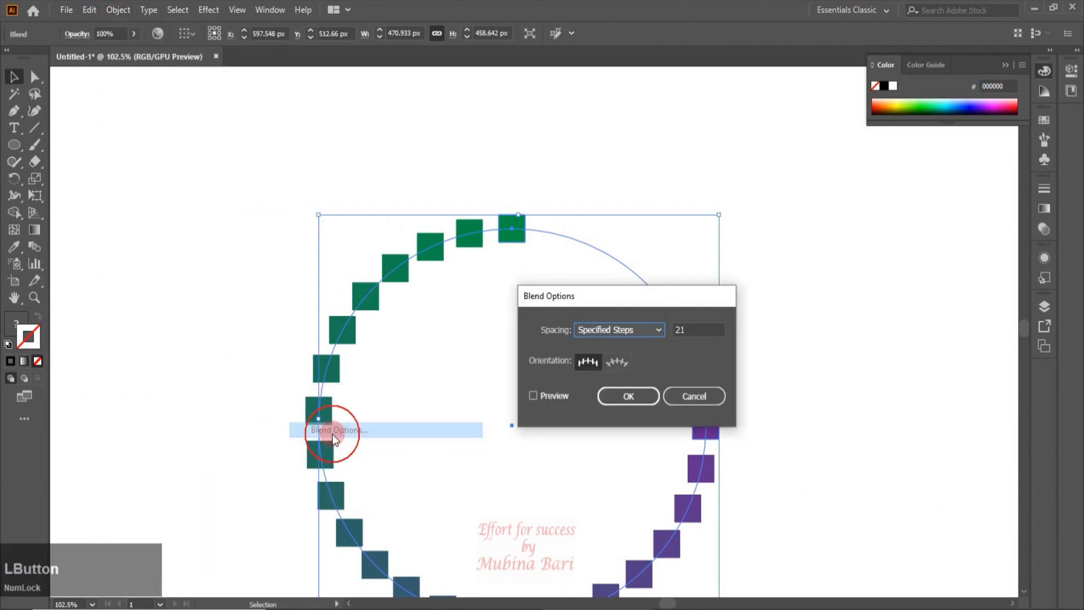
left_click_drag(637, 300, 847, 262)
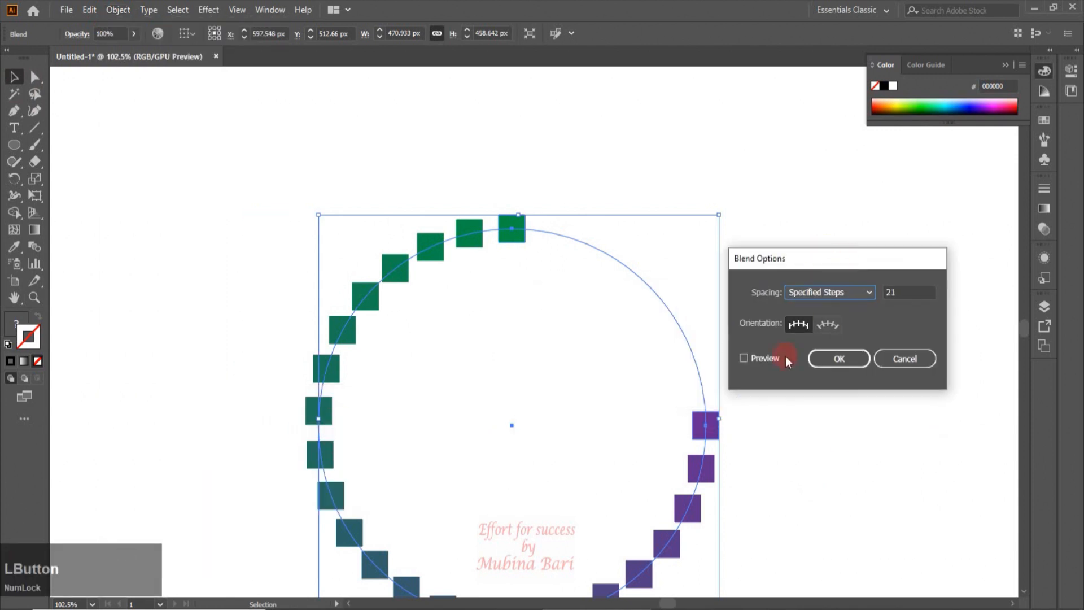
left_click(822, 327)
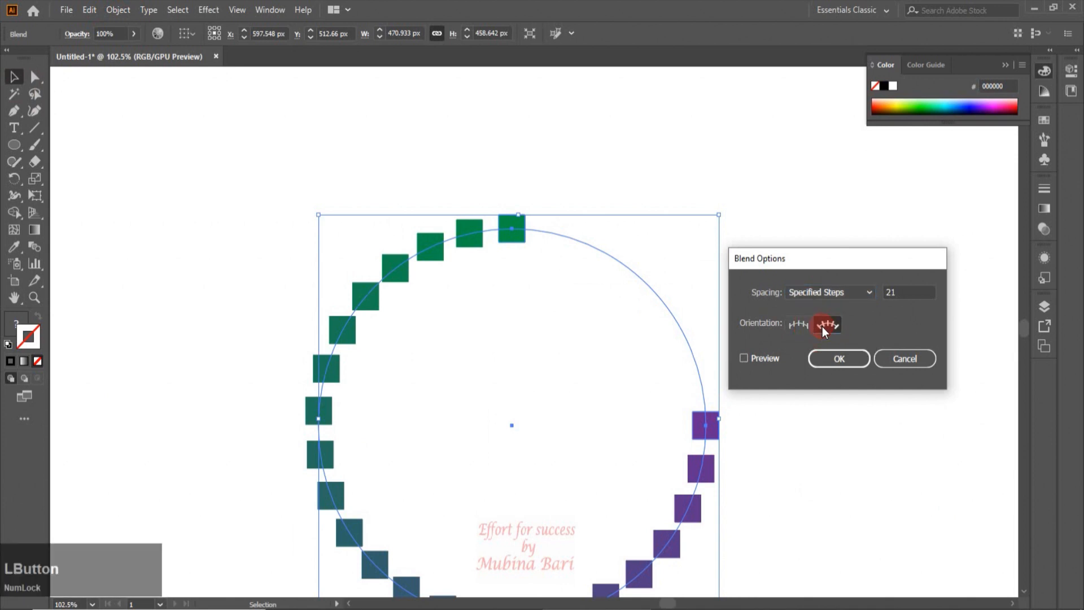
left_click(745, 357)
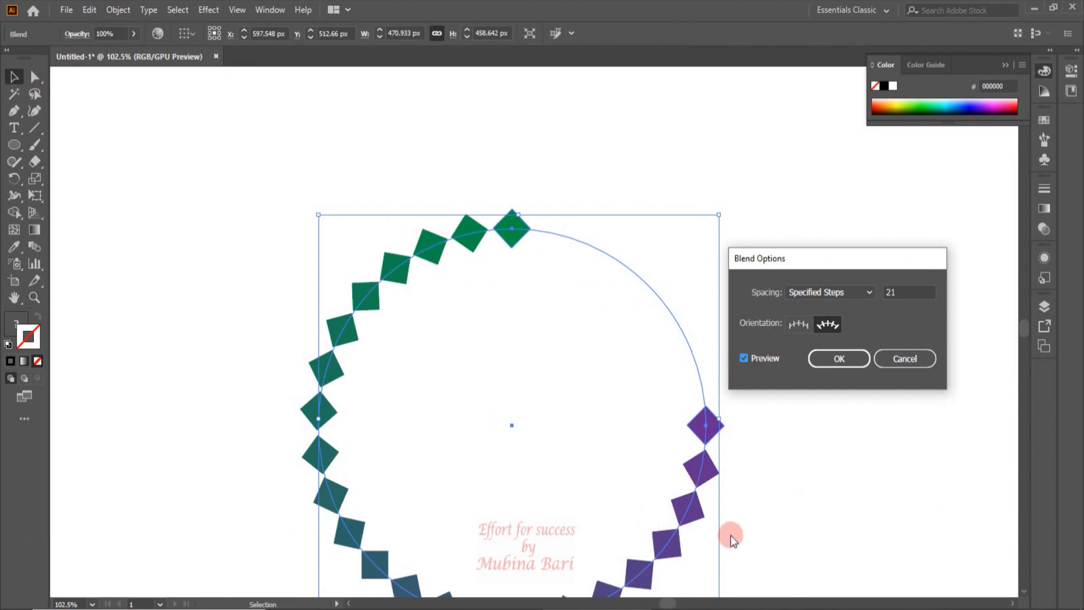
left_click(796, 324)
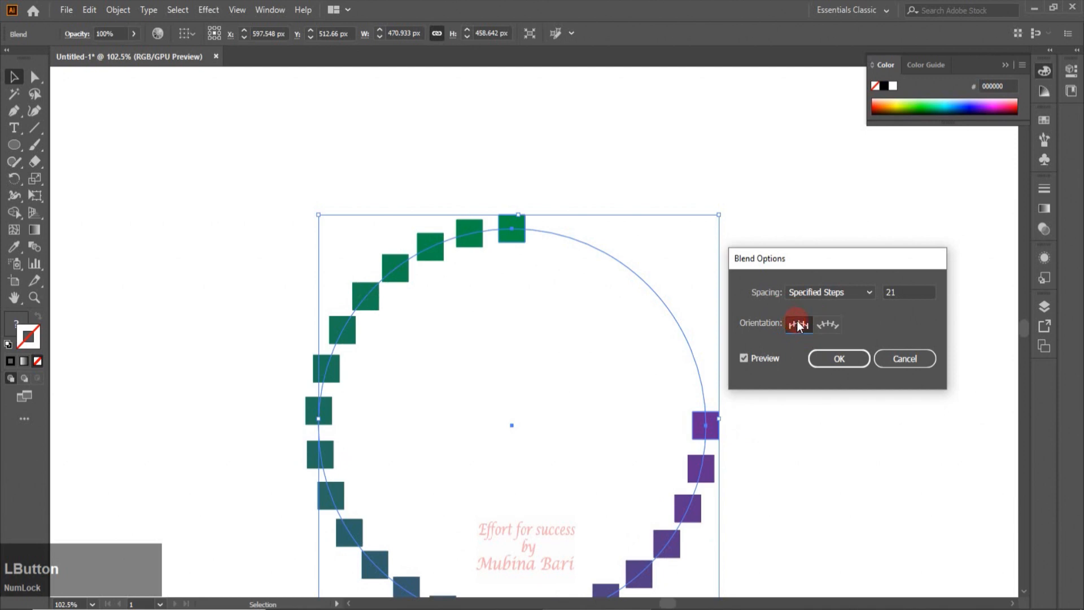
left_click(824, 327)
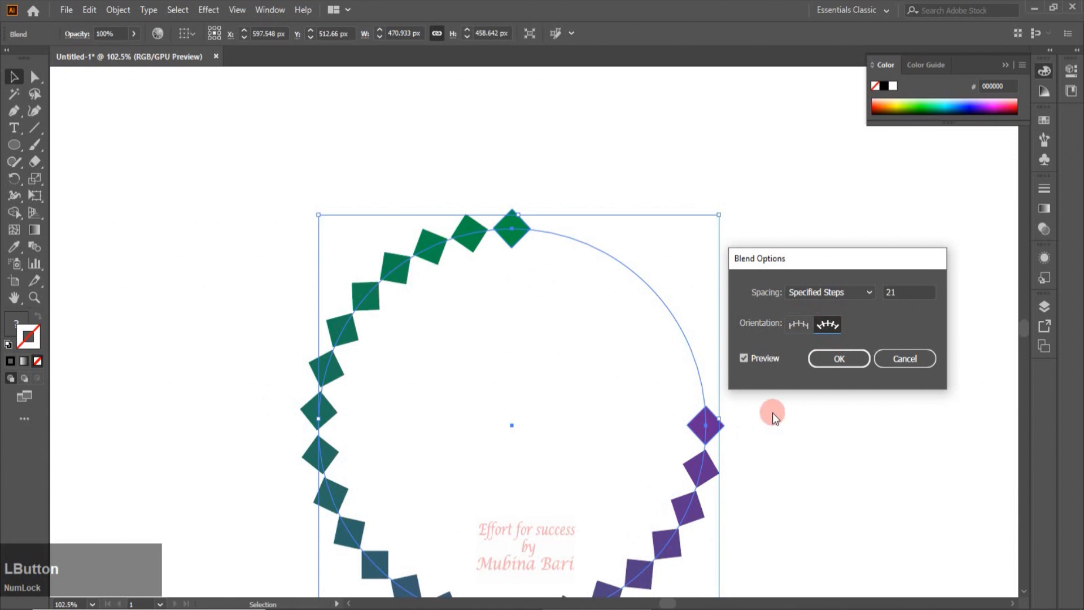
left_click(841, 359)
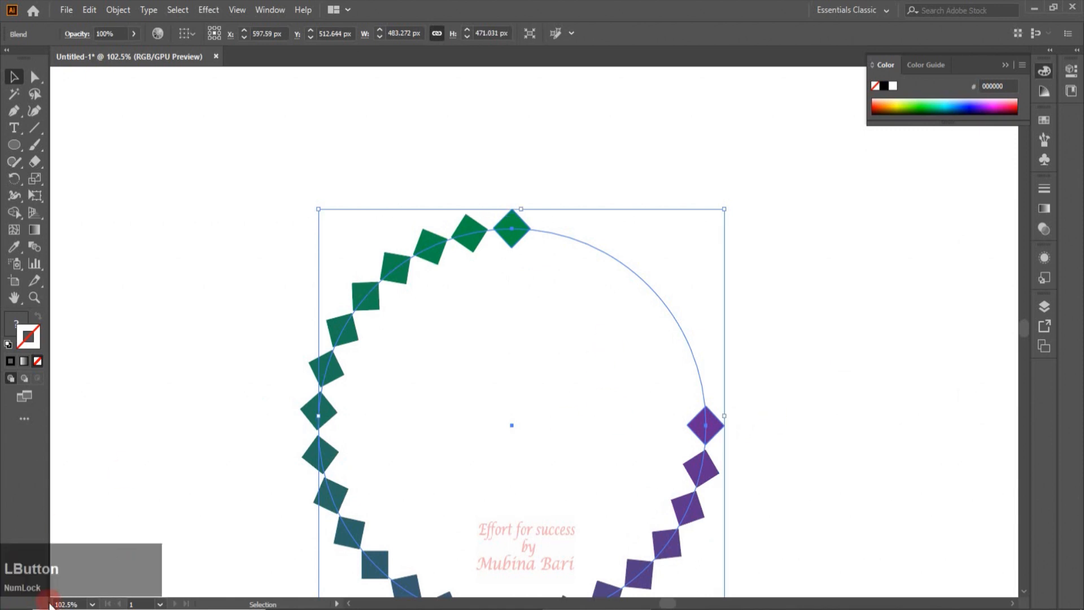
Cut the circle spine at its left anchor point so the blend runs around the whole circle
left_click(91, 604)
left_click(102, 588)
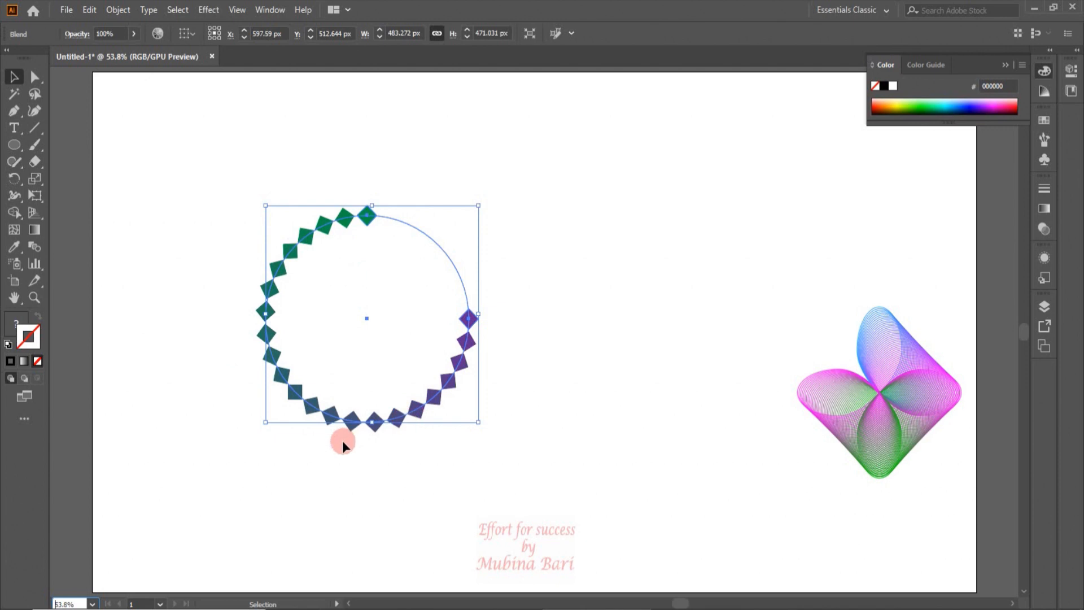
left_click(35, 79)
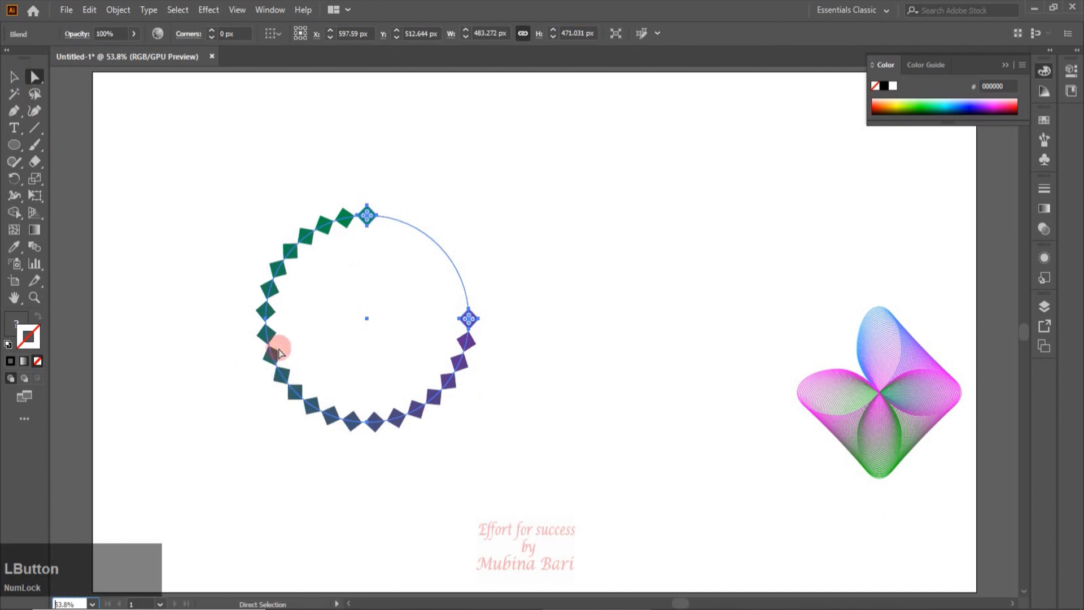
left_click(266, 320)
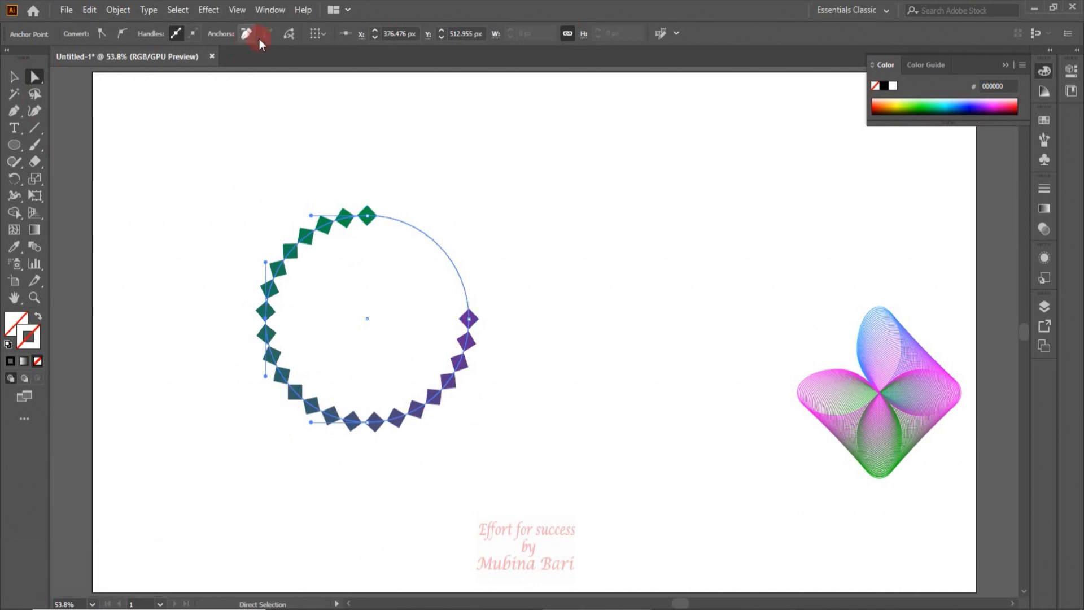
left_click(288, 36)
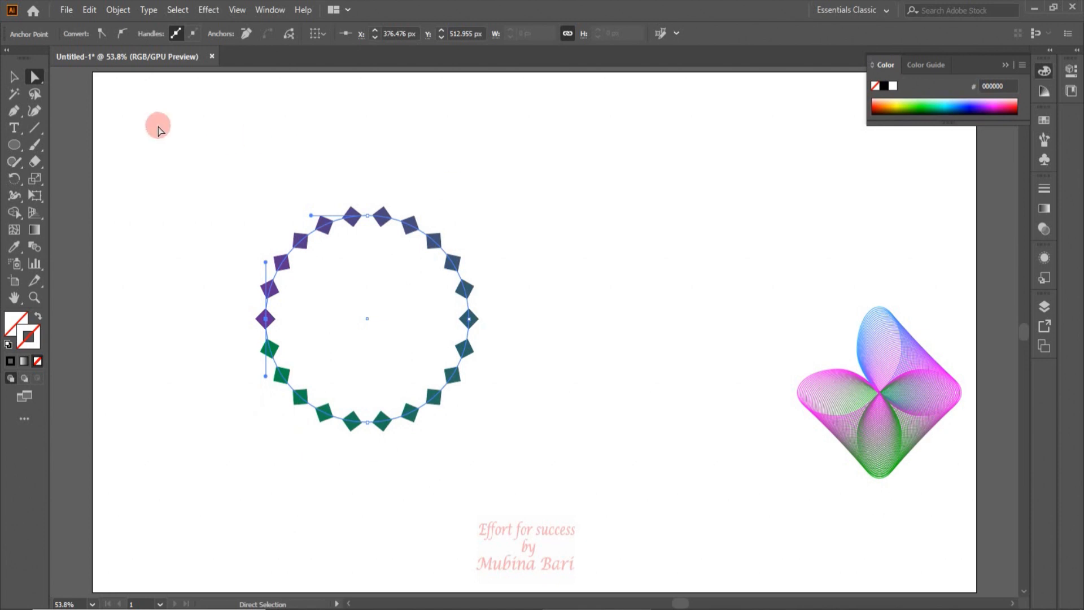
Increase the circular blend's Specified Steps in Blend Options with Preview on, then confirm
left_click(14, 79)
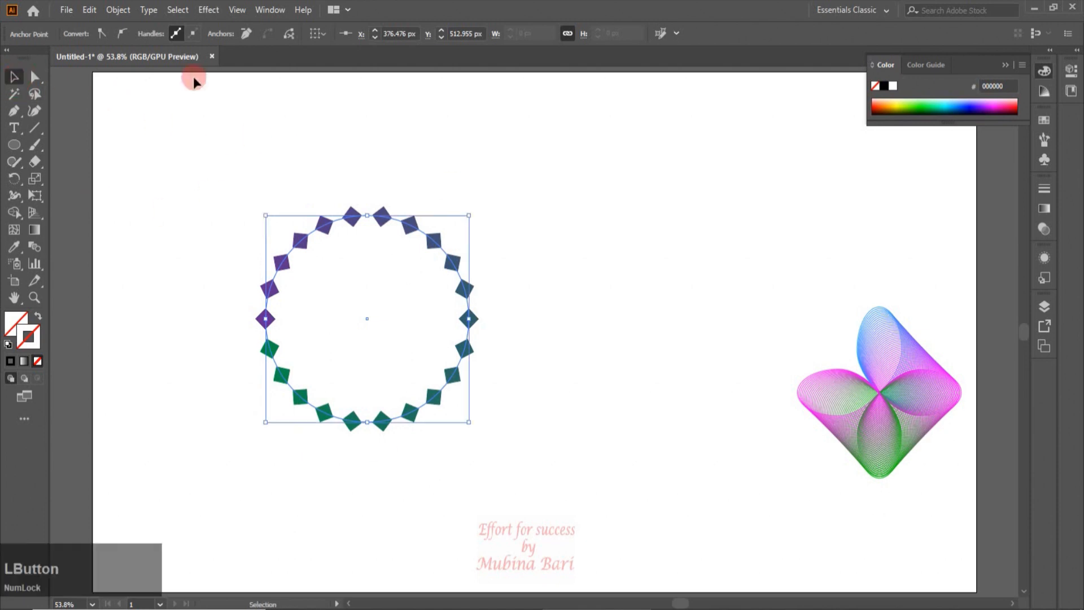
left_click(120, 10)
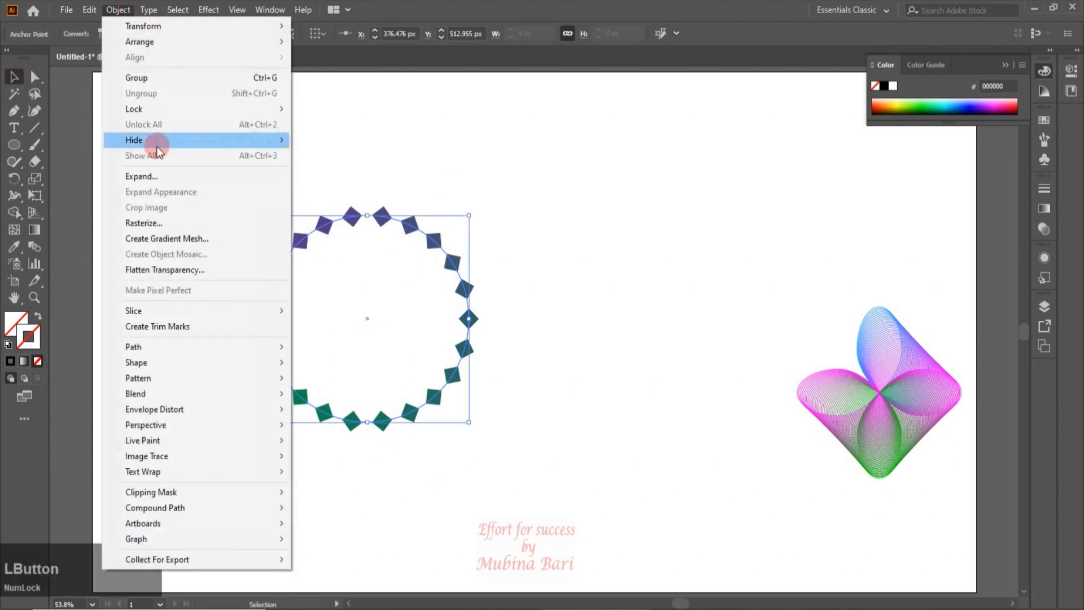
mouse_move(169, 396)
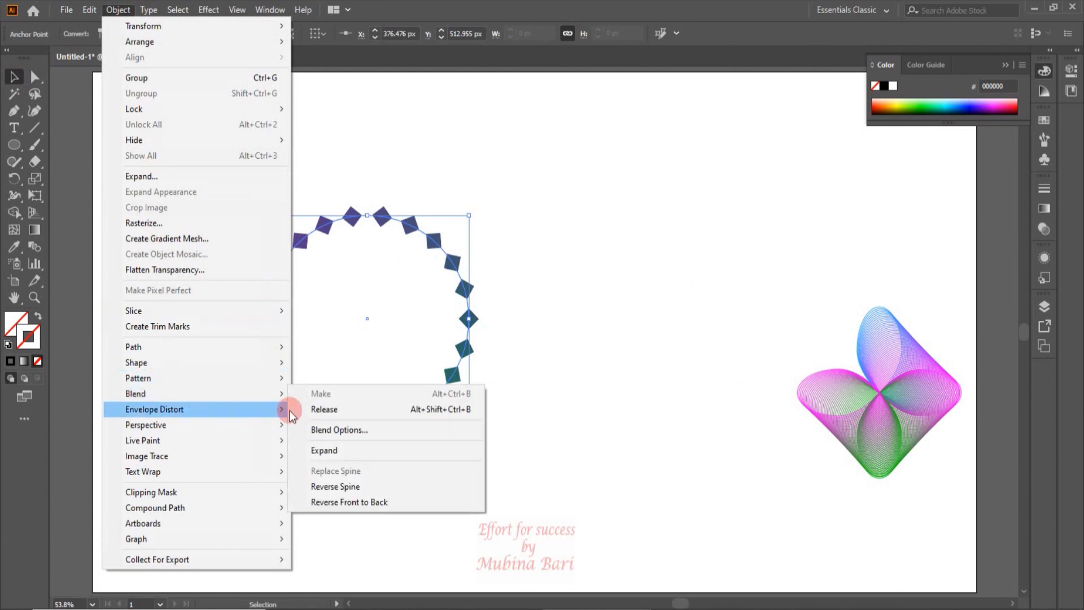
left_click(338, 435)
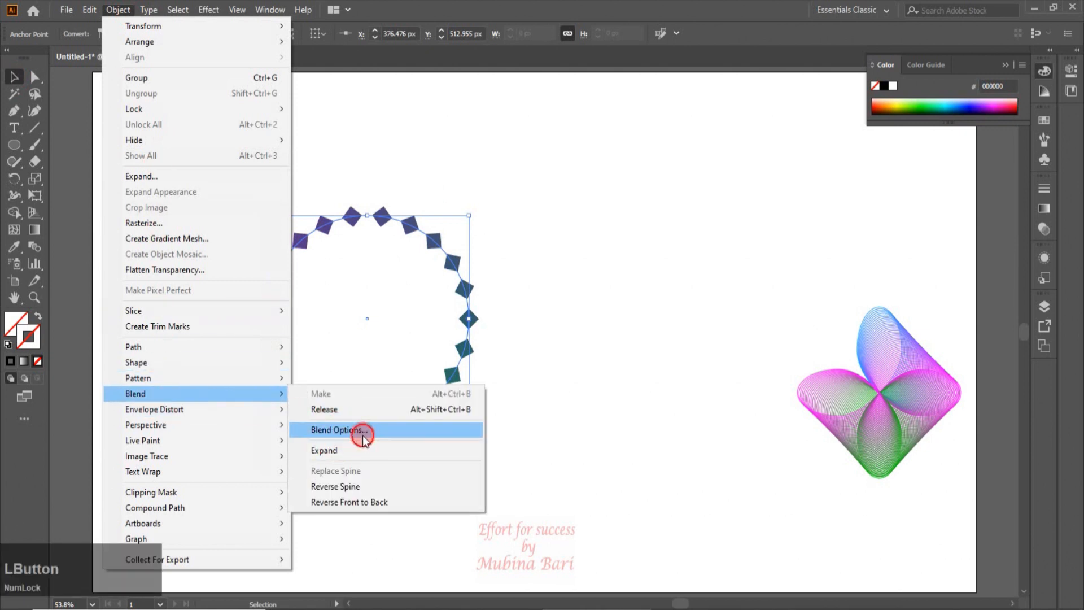
left_click_drag(909, 295, 880, 296)
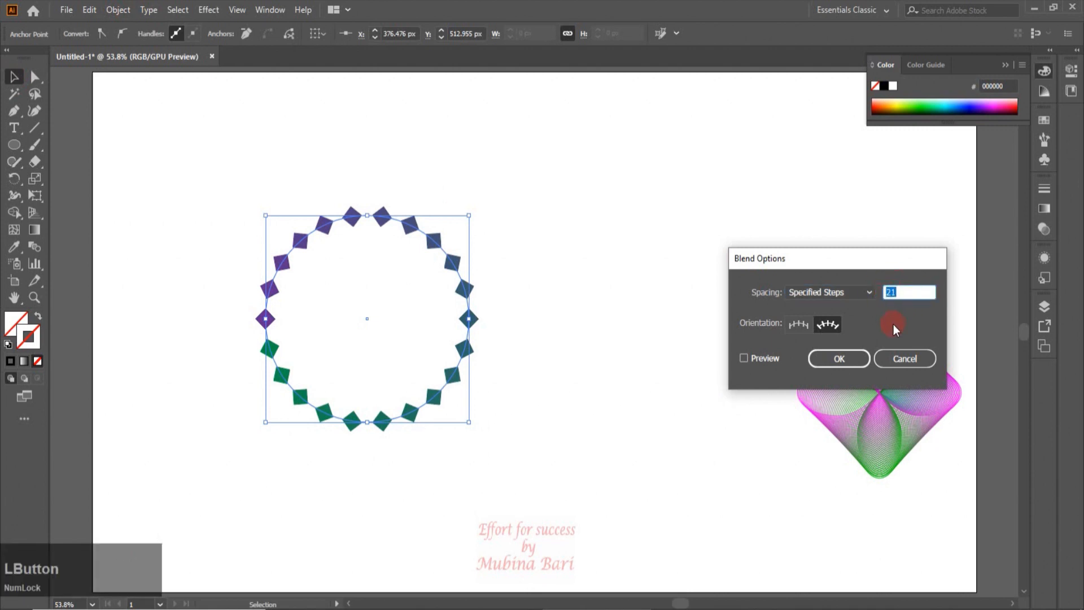
key("Up")
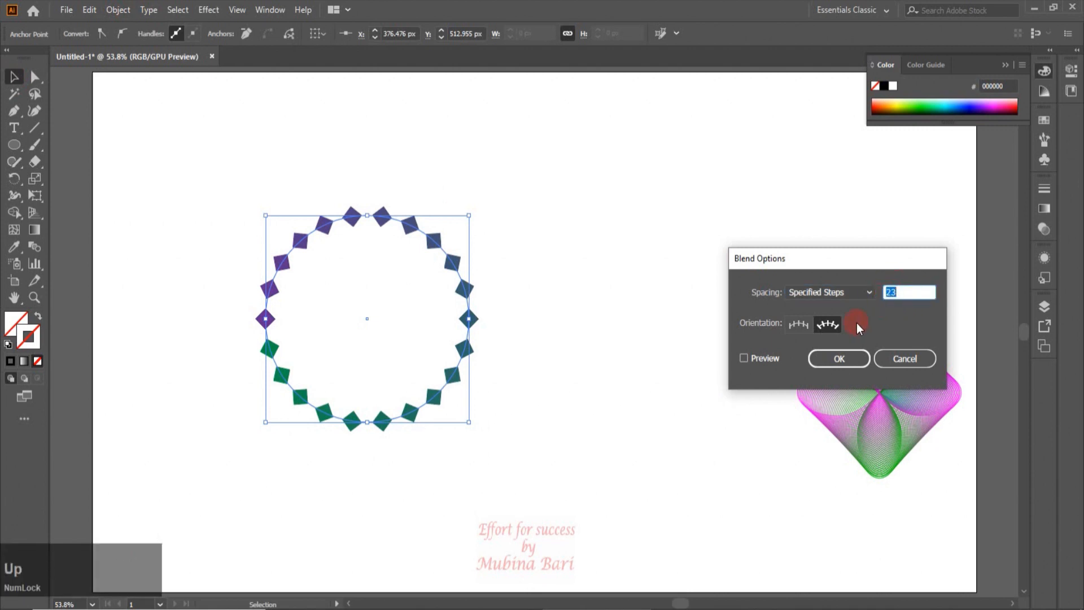
left_click(745, 358)
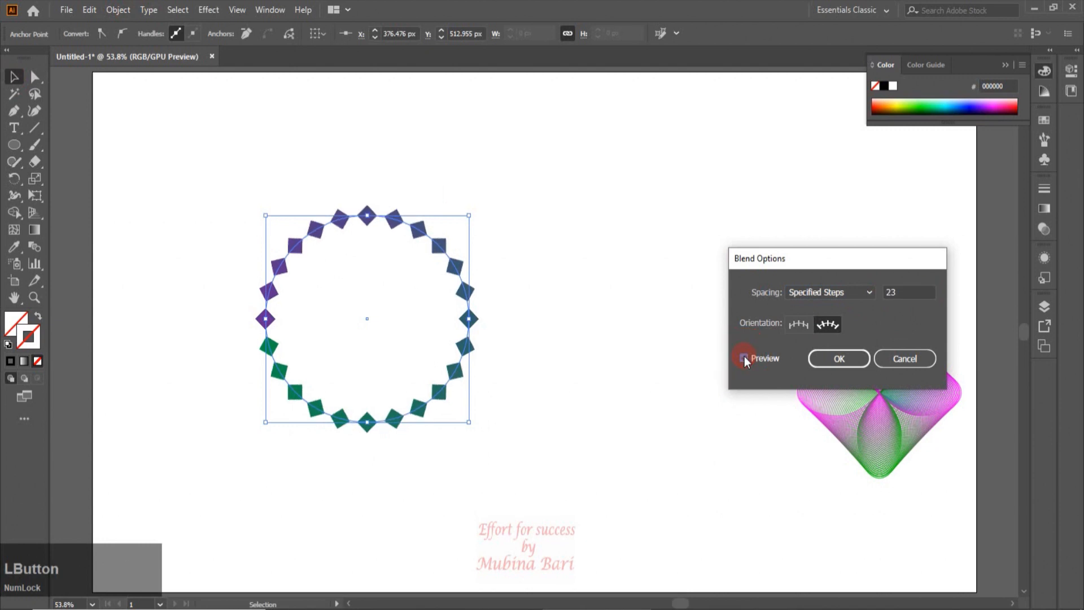
left_click(880, 300)
key("Up")
key("Up")
key("Up")
key("Up")
key("Up")
key("Up")
key("Up")
key("Up")
key("Up")
key("Up")
key("Up")
key("Up")
key("Up")
key("Up")
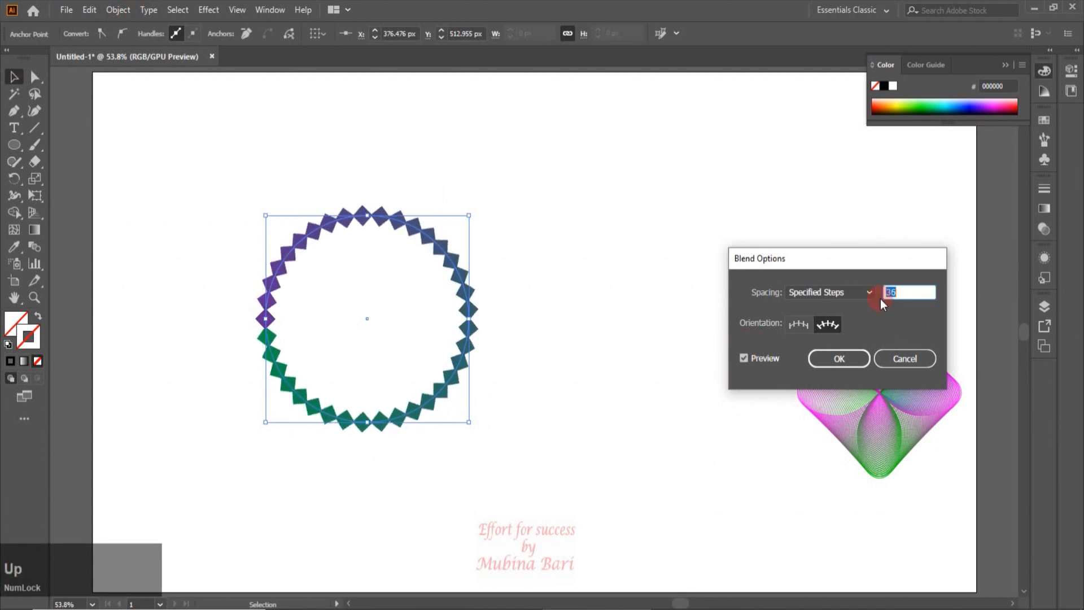
key("Up")
key("Up")
key("Up")
key("Up")
key("Up")
key("Up")
key("Up")
key("Up")
key("Up")
key("Up")
key("Up")
key("Up")
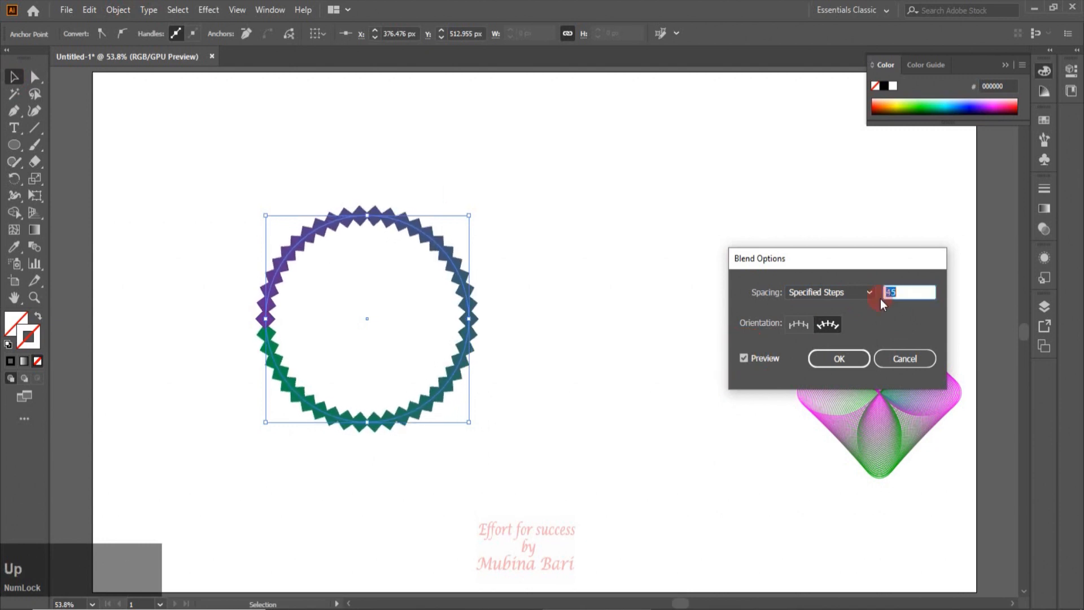
key("Up")
key("Up")
key("Up")
key("Up")
key("Up")
key("Up")
key("Up")
key("Up")
key("Up")
key("Up")
key("Up")
key("Up")
key("Up")
key("Up")
key("Up")
key("Up")
key("Up")
key("Up")
key("Up")
key("Up")
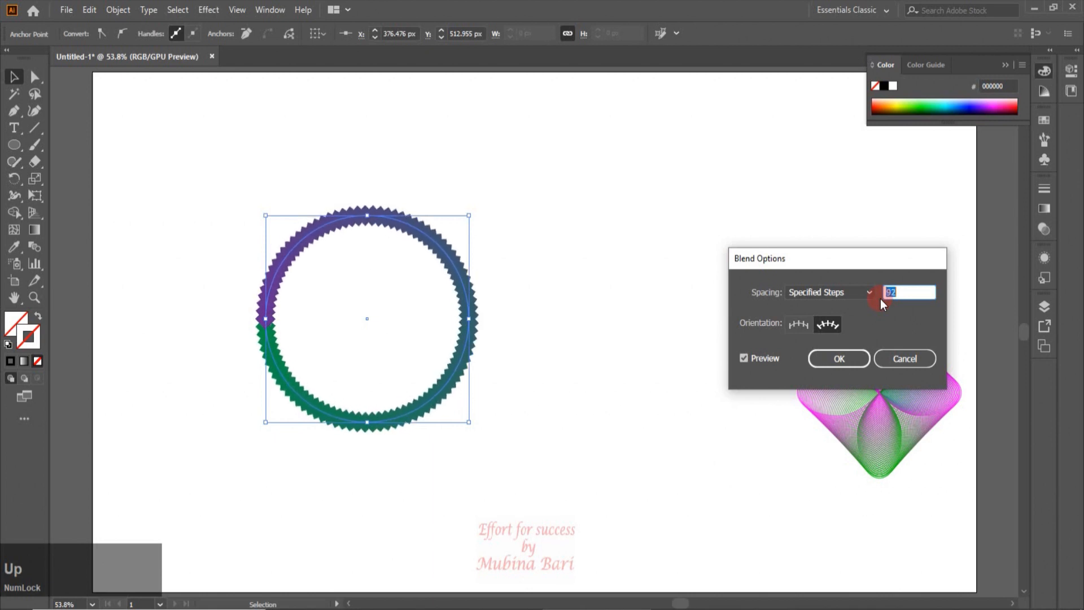
key("Down")
key("Down")
key("Down")
key("Down")
key("Down")
key("Down")
key("Down")
key("Down")
key("Down")
key("Down")
key("Down")
key("Down")
left_click(846, 359)
Recolour the fill of the blend's left-end shape to brown-orange 896610 using the Color Picker
left_click(562, 413)
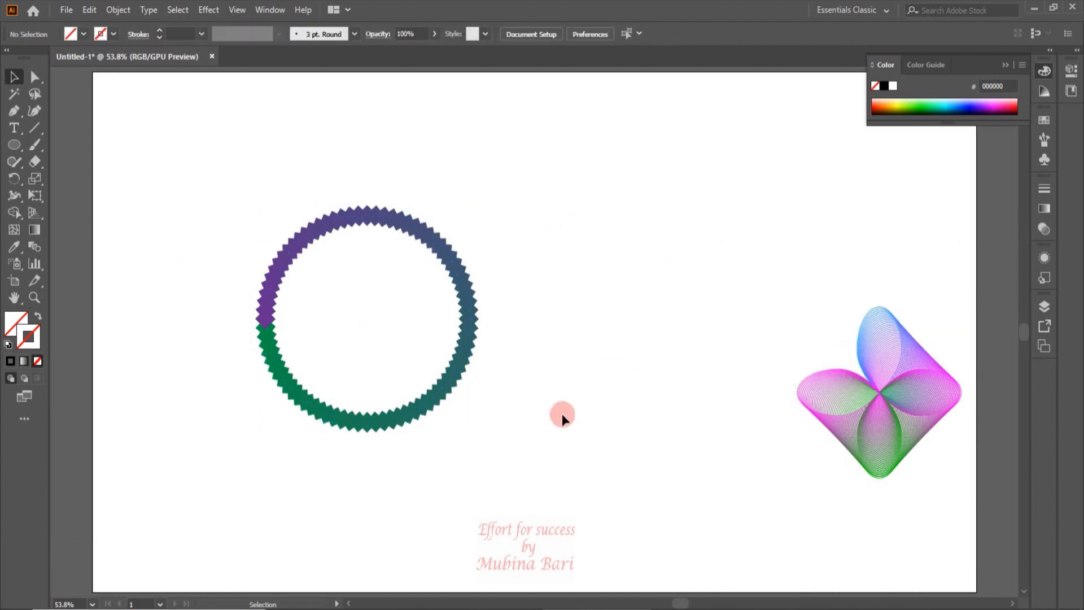
left_click(34, 76)
left_click(269, 387)
left_click(270, 333)
left_click_drag(264, 323, 262, 325)
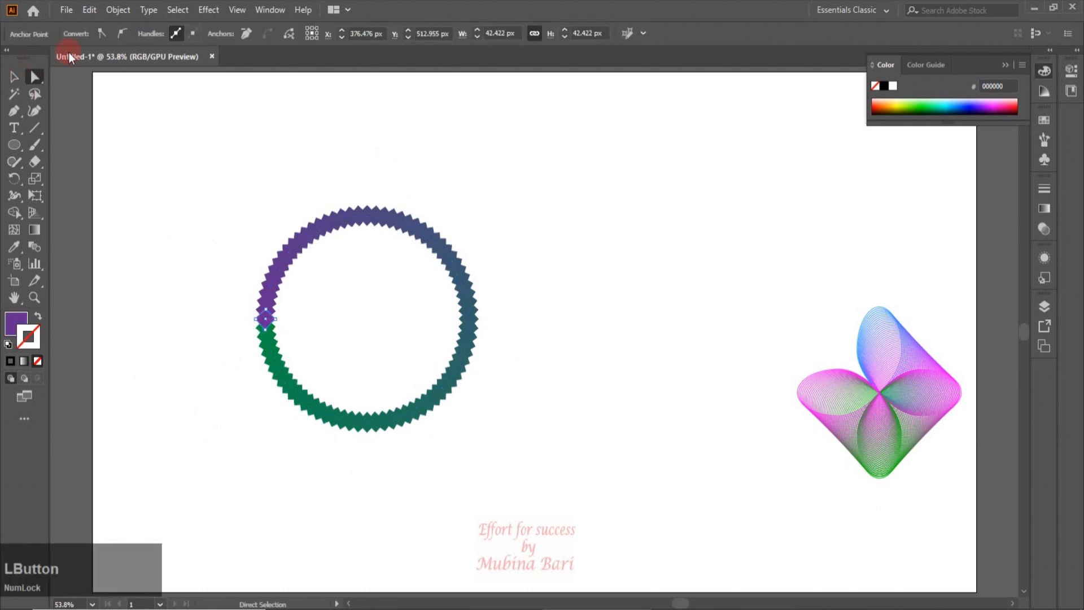
left_click(11, 328)
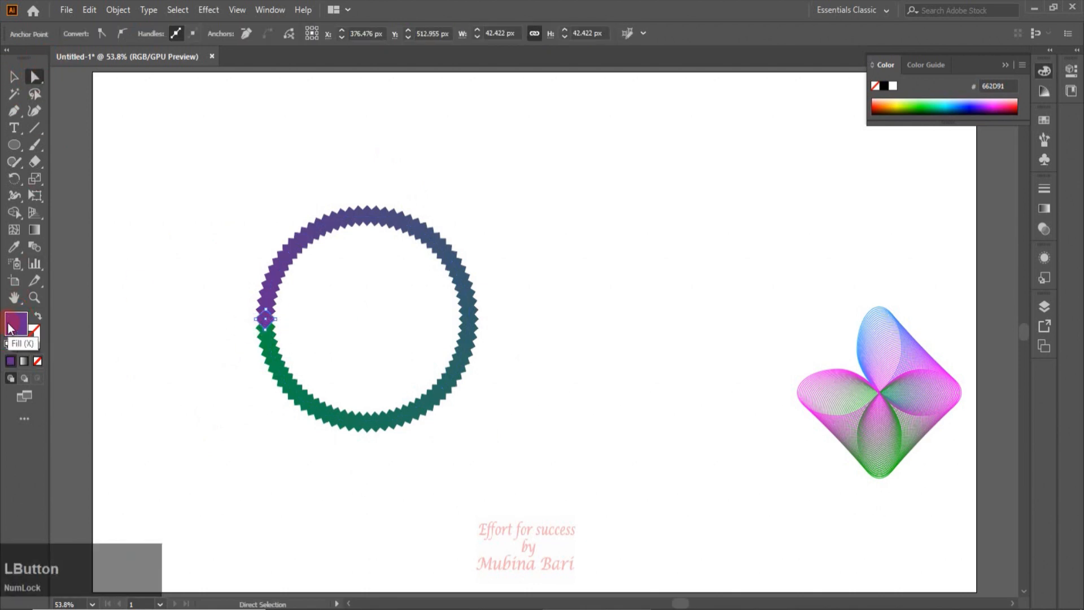
double_click(10, 327)
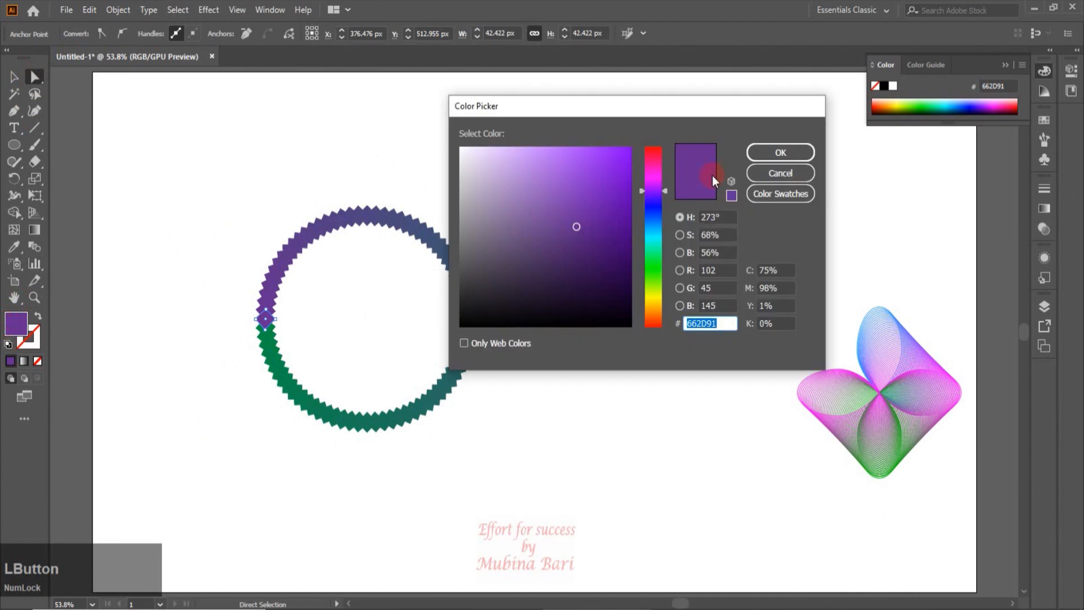
left_click(652, 297)
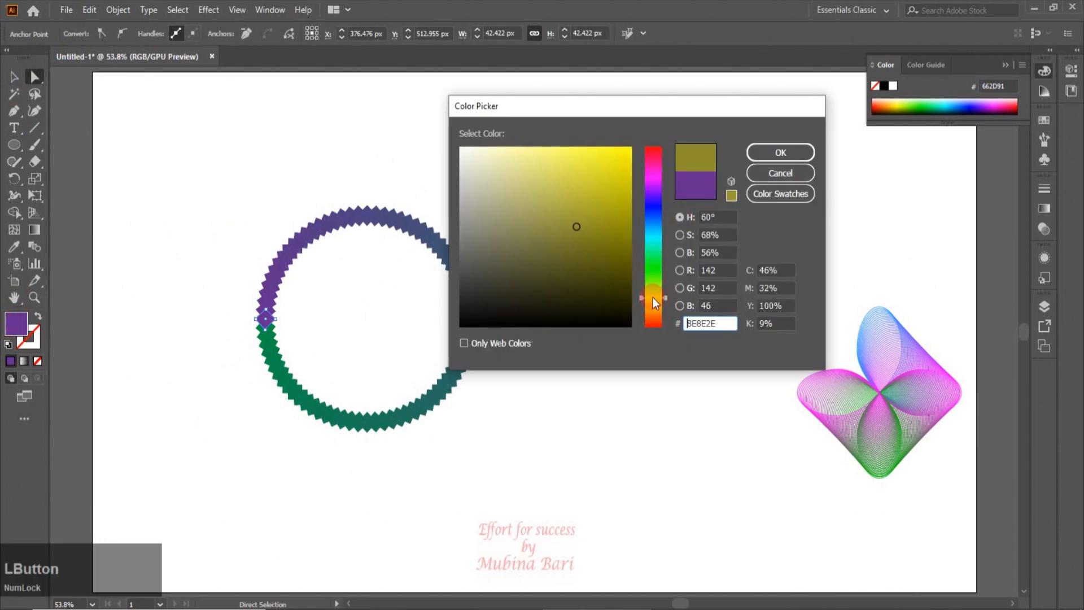
left_click(653, 301)
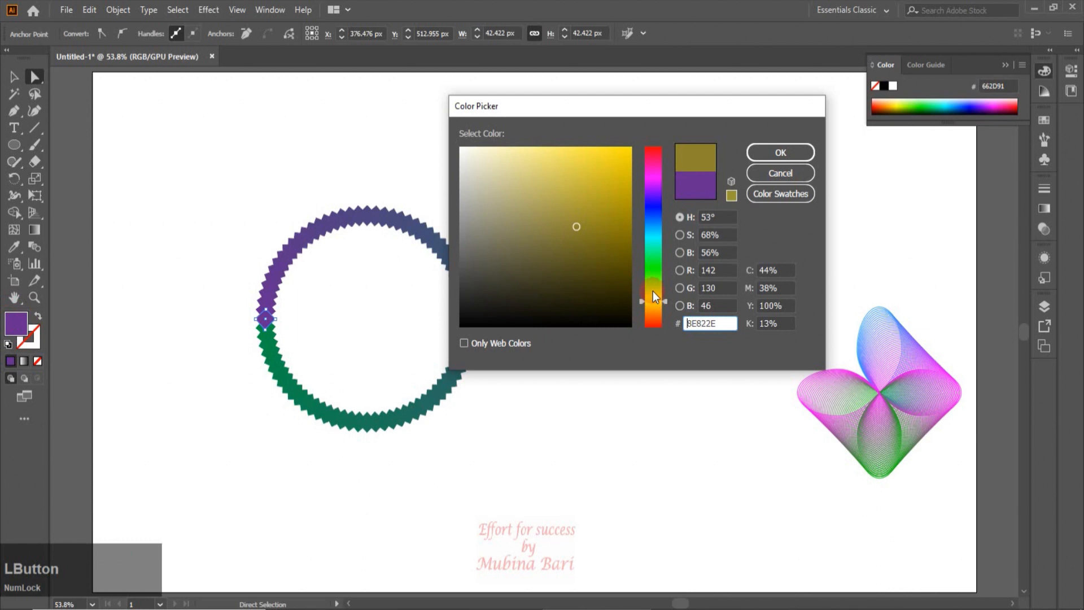
left_click(653, 305)
left_click(625, 254)
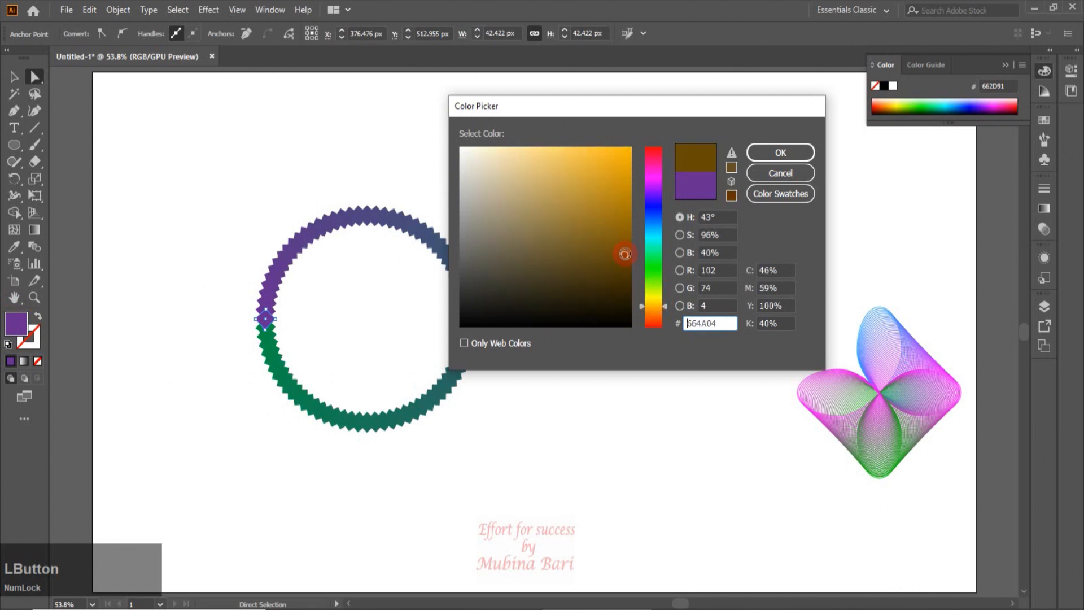
left_click_drag(625, 240, 614, 228)
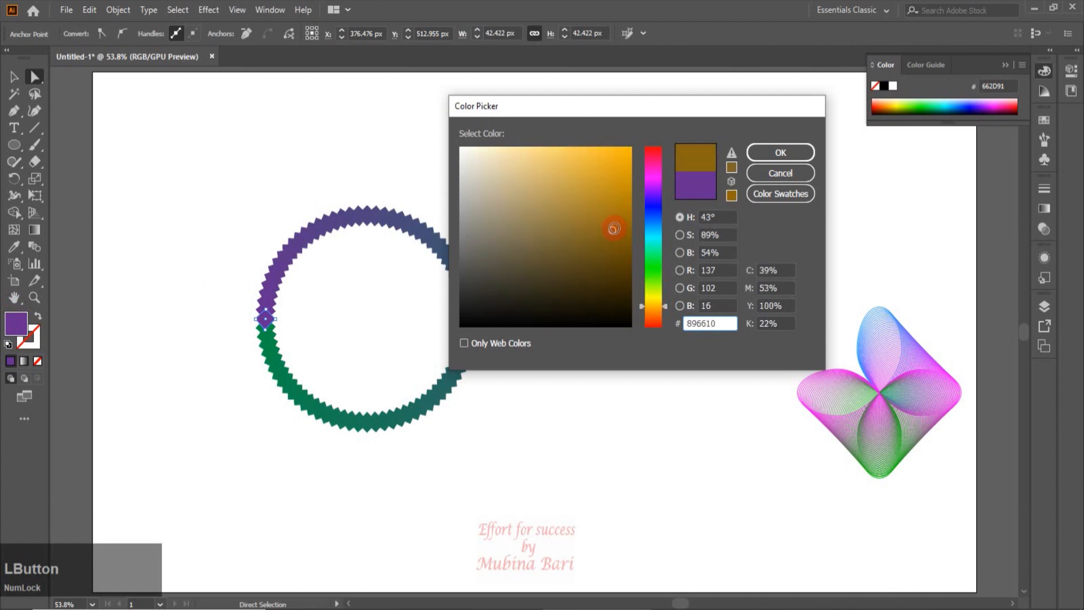
left_click(767, 152)
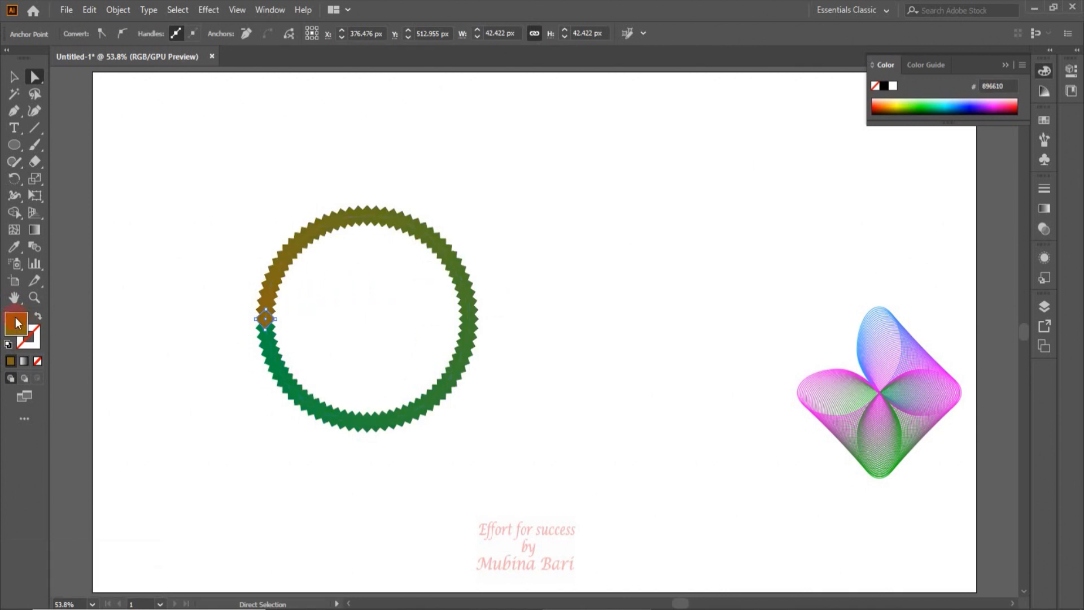
Set the same shape's stroke colour to yellow F7F006 in the Color Picker
left_click(24, 346)
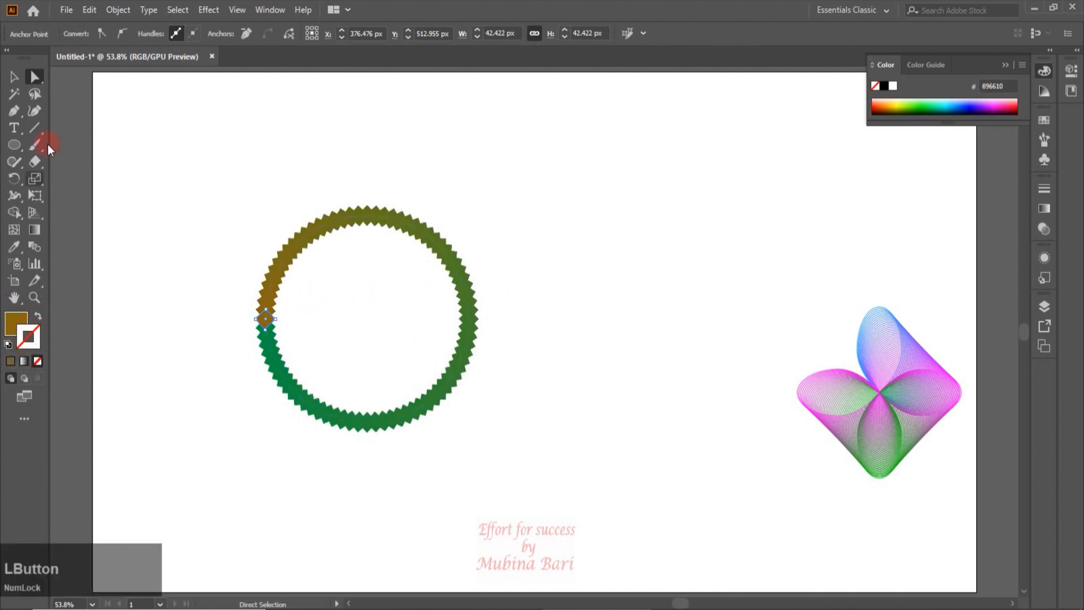
double_click(36, 348)
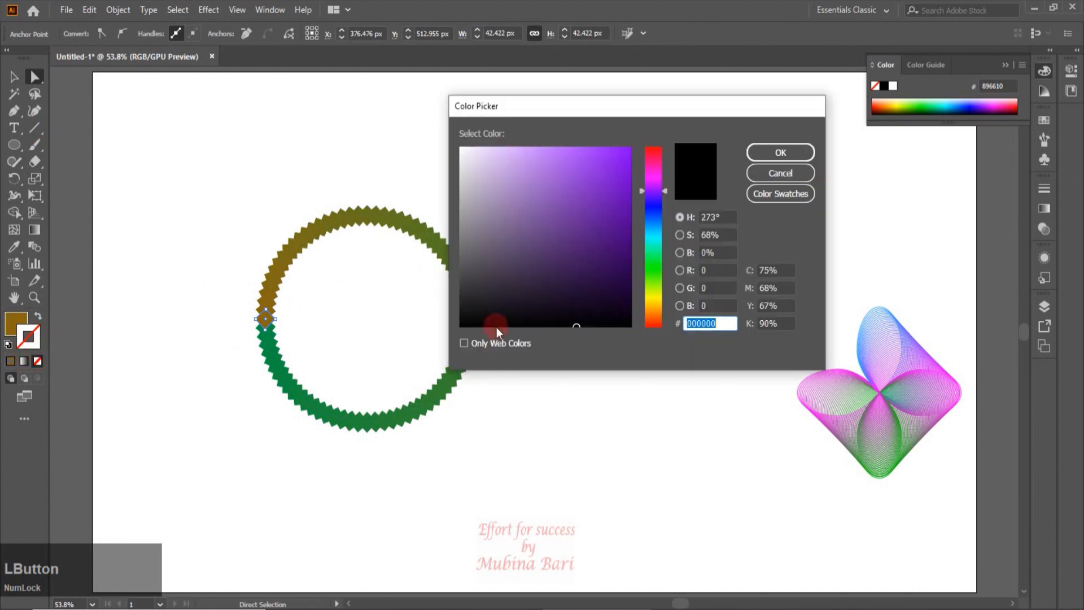
left_click(653, 298)
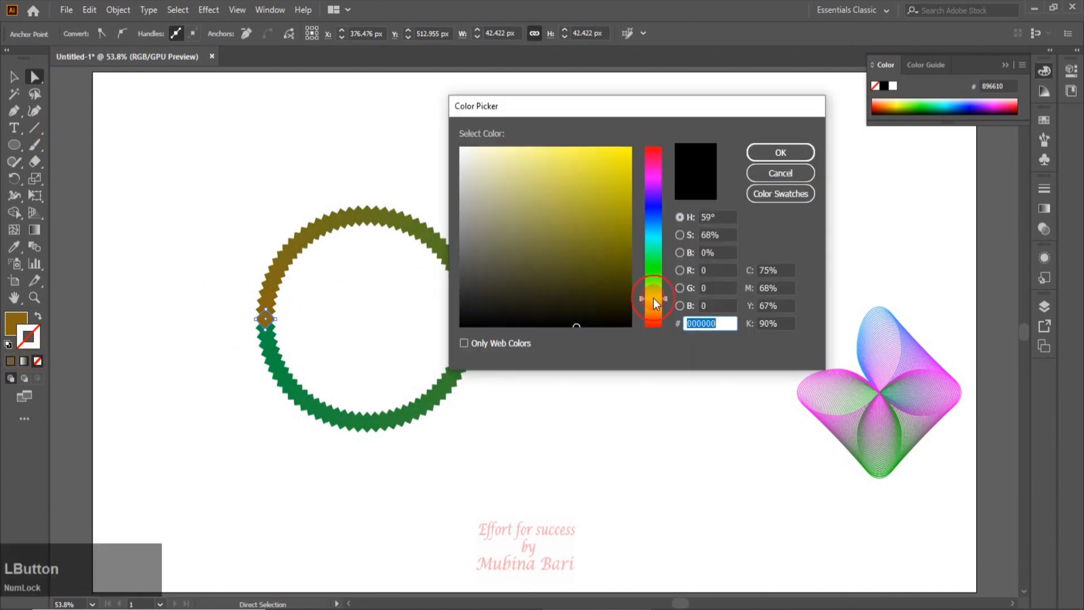
left_click(629, 150)
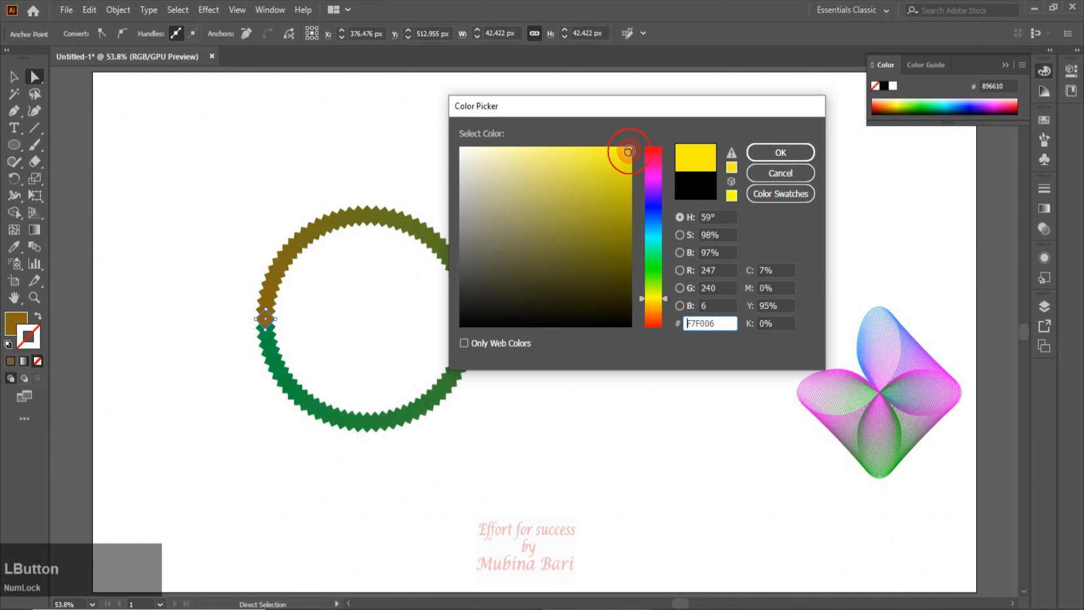
left_click(793, 152)
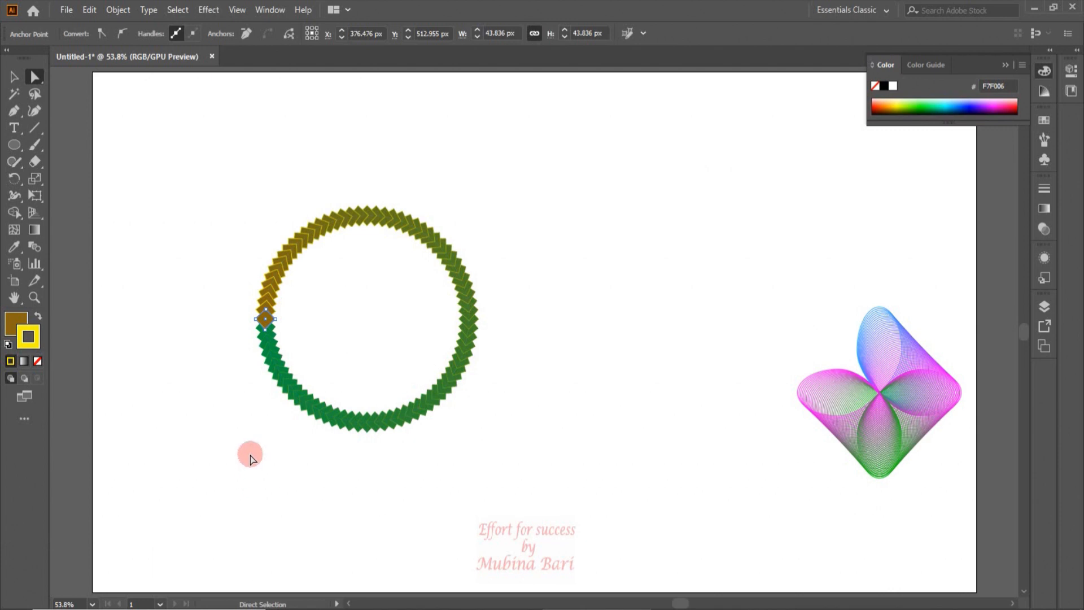
Scale the circular blend down and move it to the upper right corner of the artboard
left_click(429, 403)
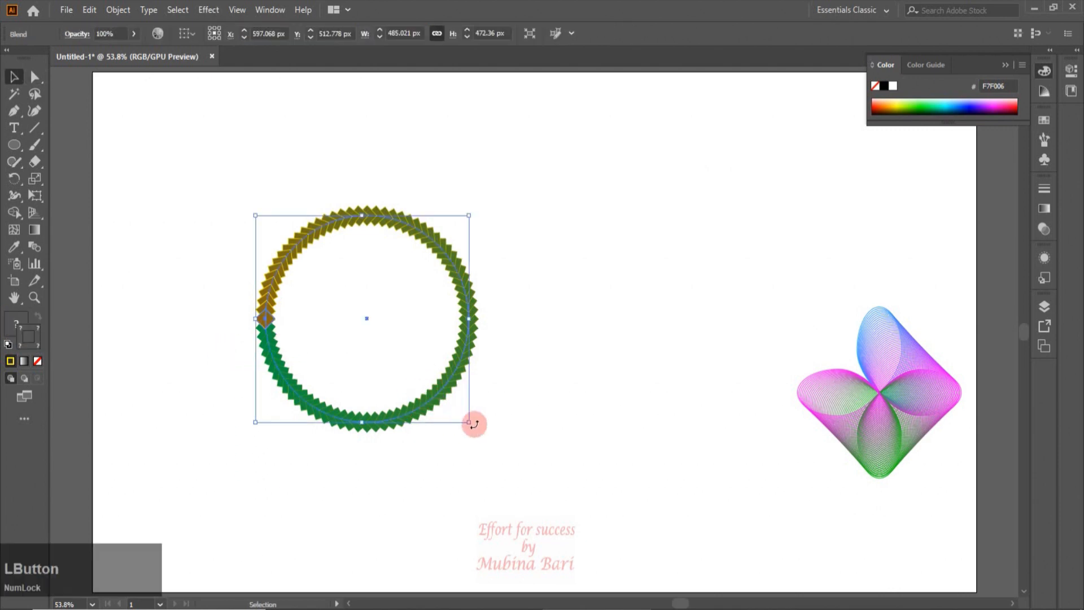
left_click_drag(467, 420, 888, 249)
left_click(579, 327)
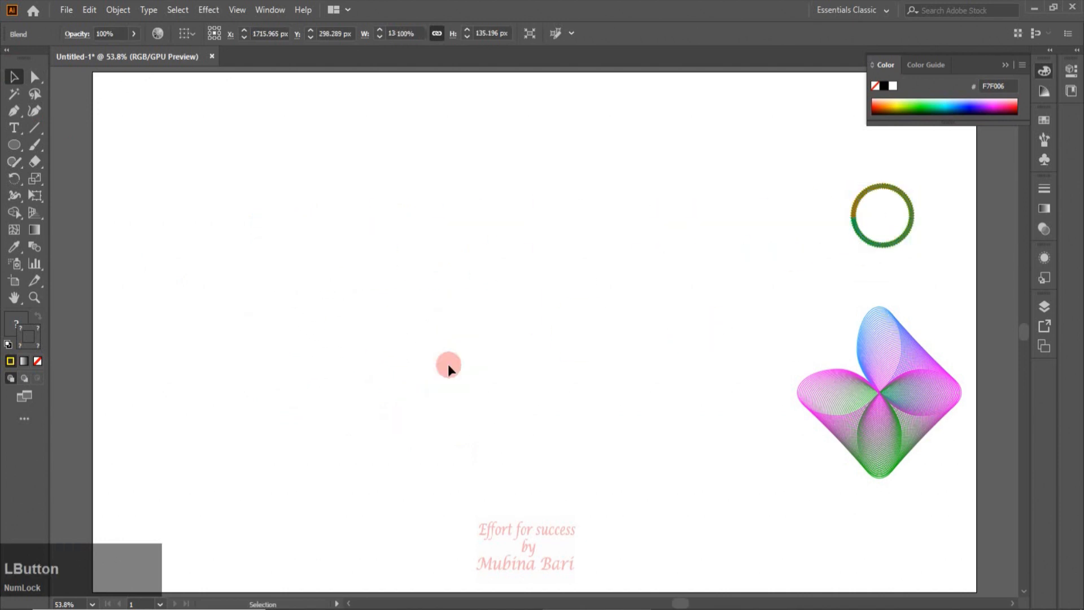
Draw a small circle about 40 px wide in the upper left and fill it with blue
left_click(14, 145)
left_click_drag(177, 164, 197, 184)
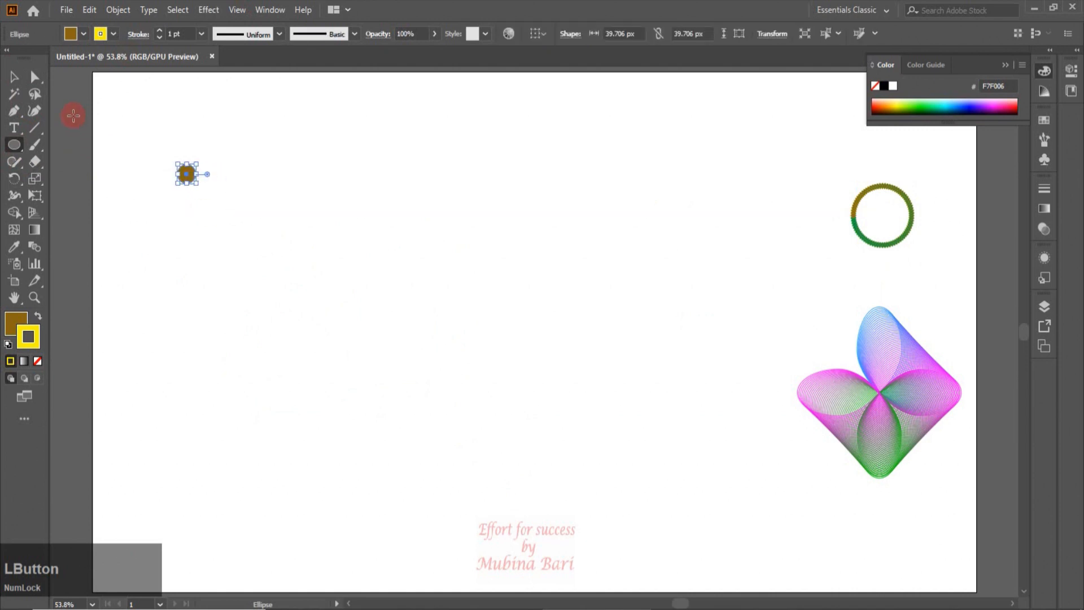
left_click(84, 34)
left_click(98, 74)
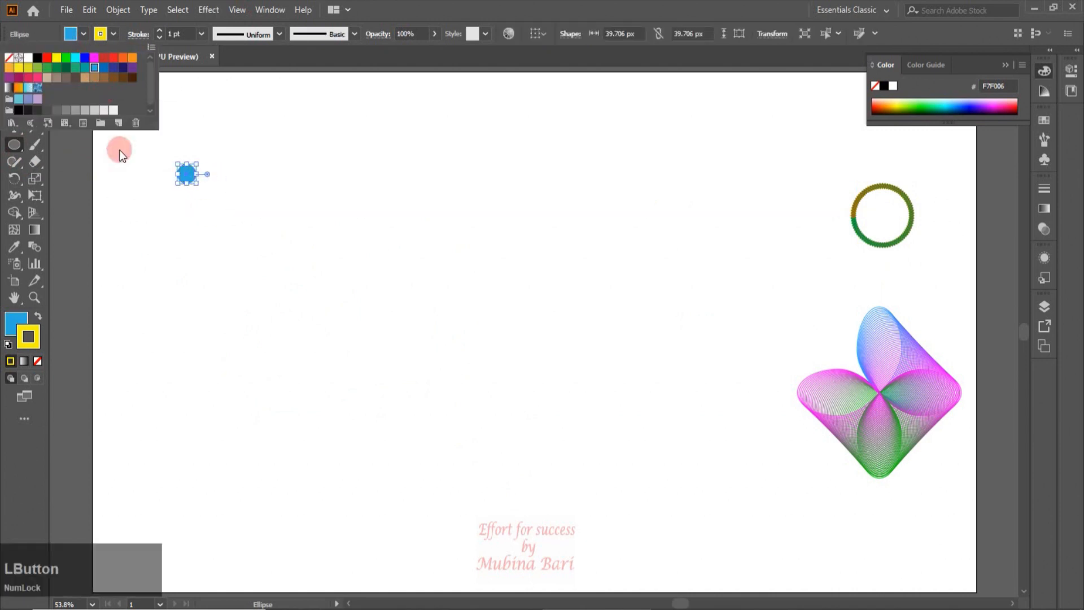
left_click(144, 237)
key("Escape")
Draw a star about 240 px wide to the right of the circle, with no fill and a blue 0000FF stroke
left_click_drag(14, 145, 75, 213)
left_click_drag(563, 151, 612, 190)
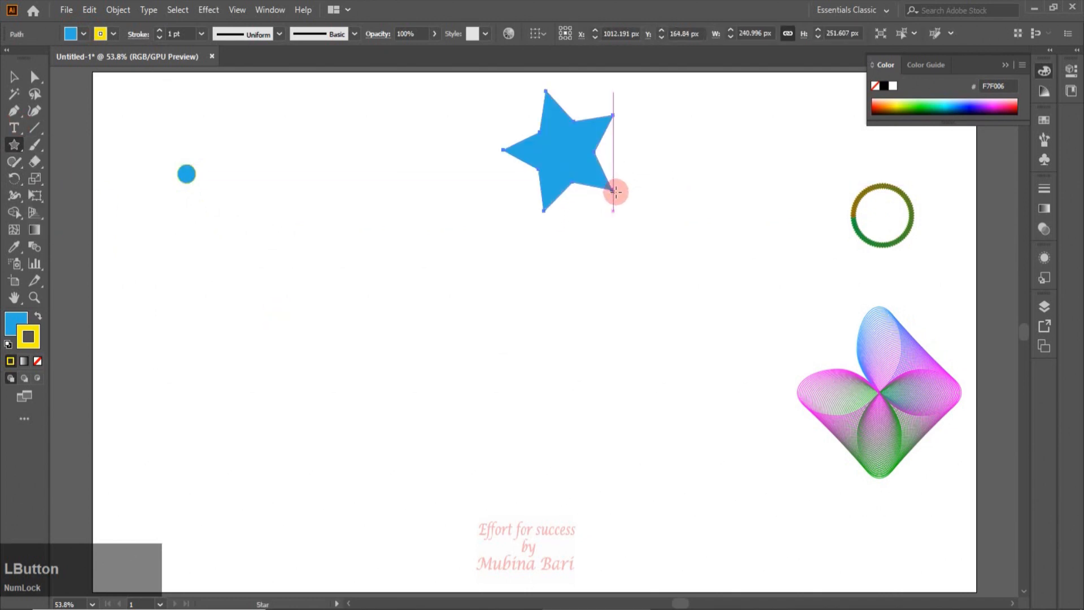
left_click(83, 34)
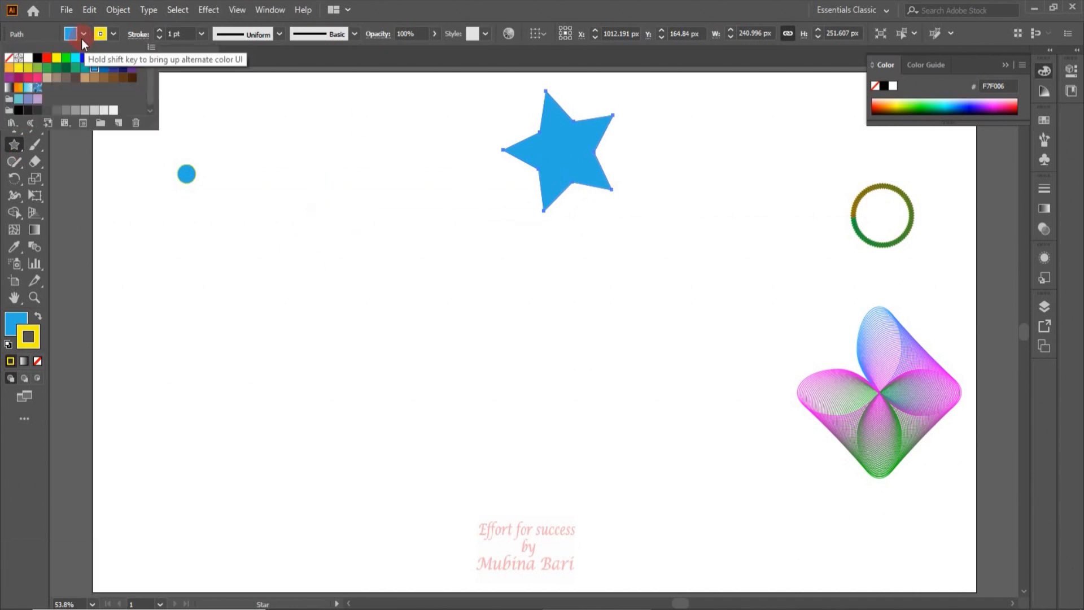
left_click(10, 58)
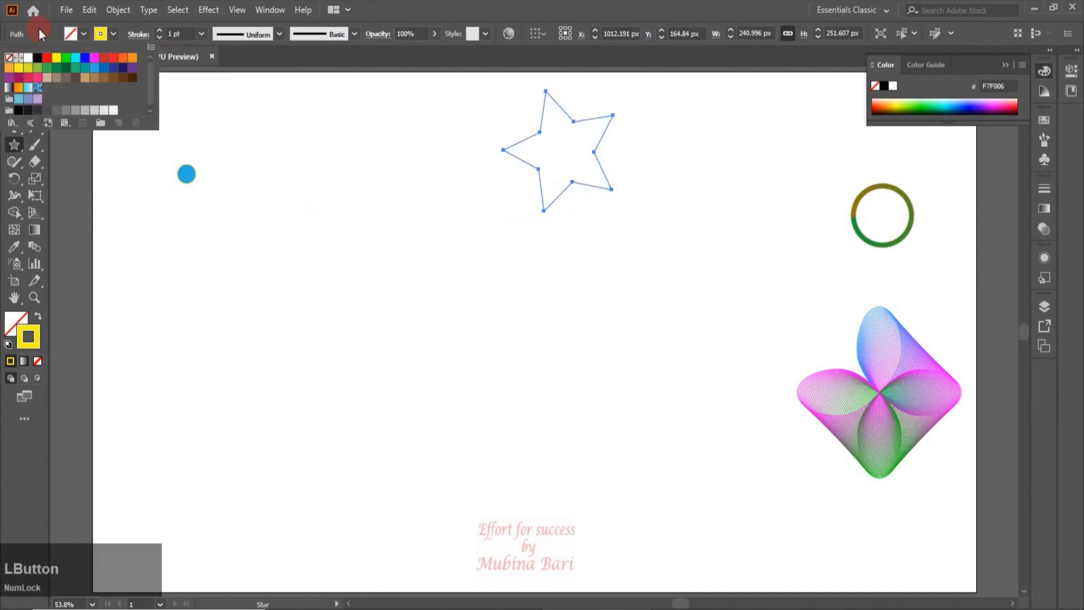
left_click(111, 35)
left_click(112, 35)
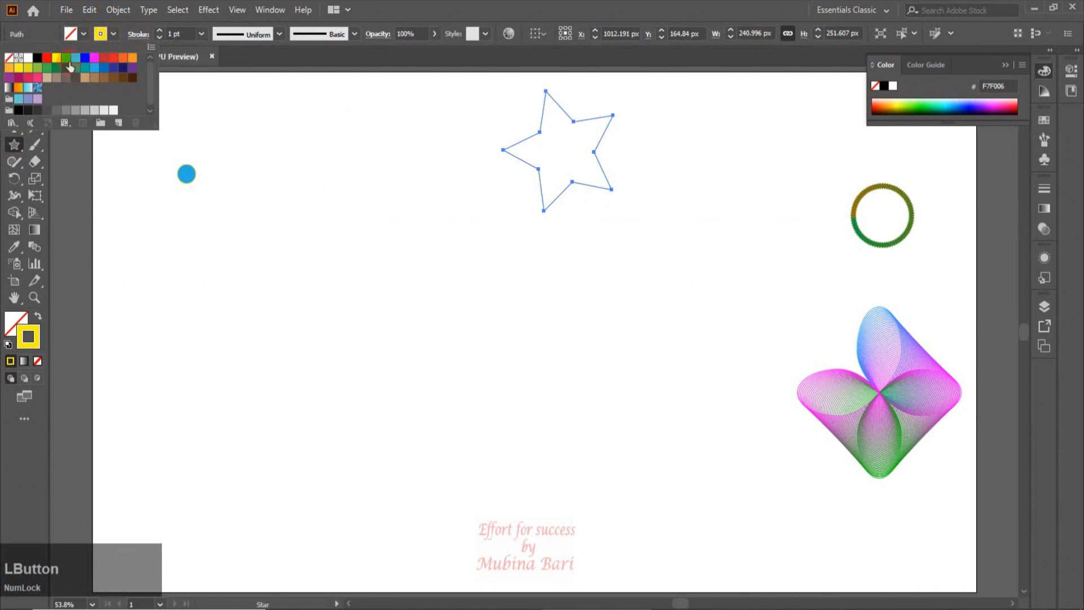
left_click(85, 58)
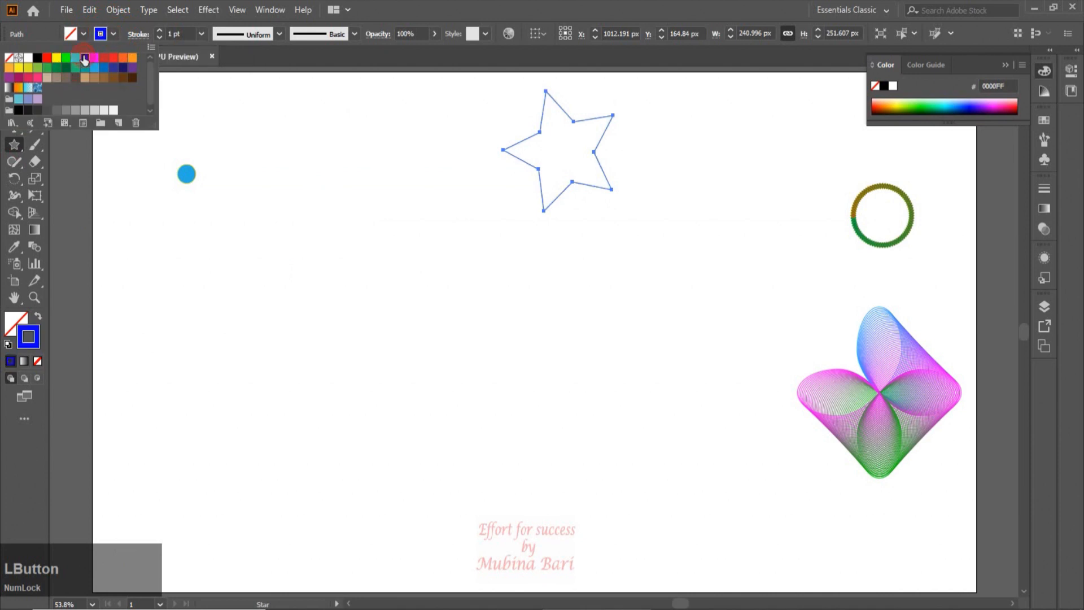
left_click(209, 232)
Select the small circle and the star and blend them together with the Blend tool
left_click(15, 80)
left_click_drag(160, 134, 512, 226)
left_click(35, 247)
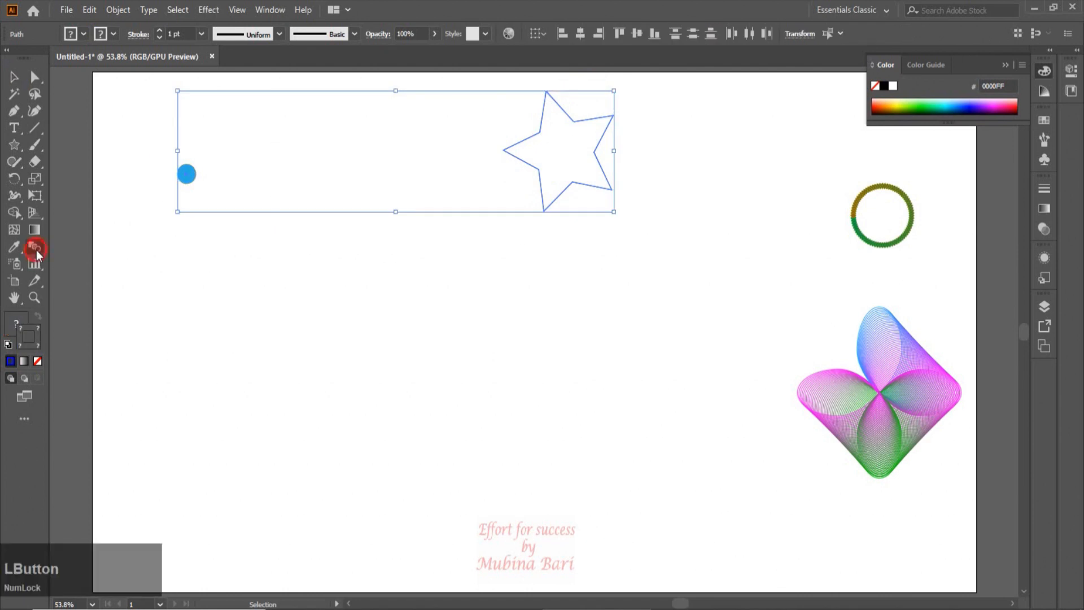
left_click(188, 177)
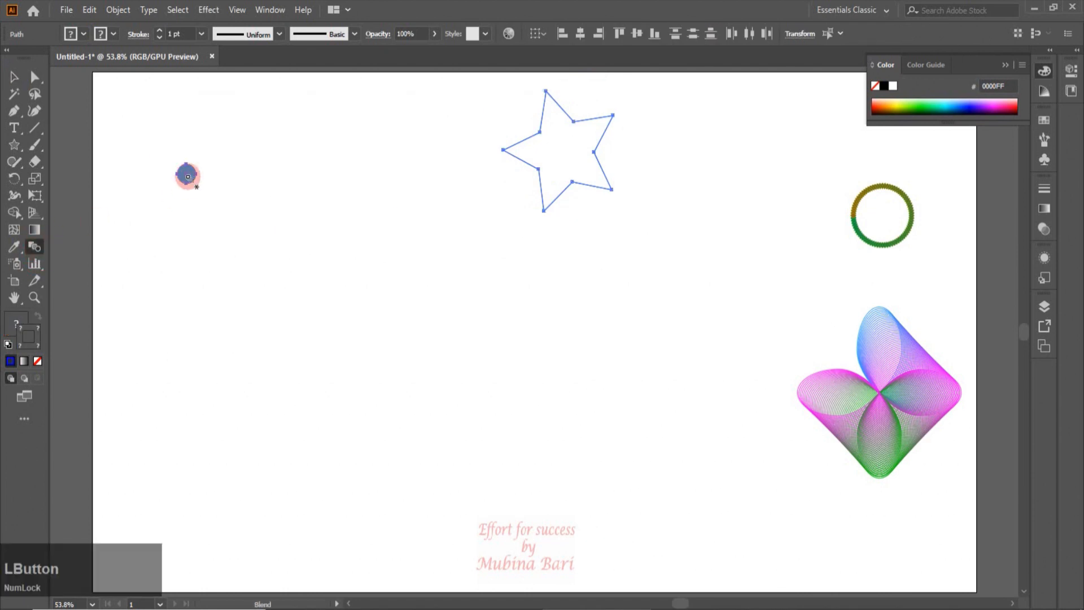
left_click(530, 138)
left_click(14, 76)
left_click(441, 376)
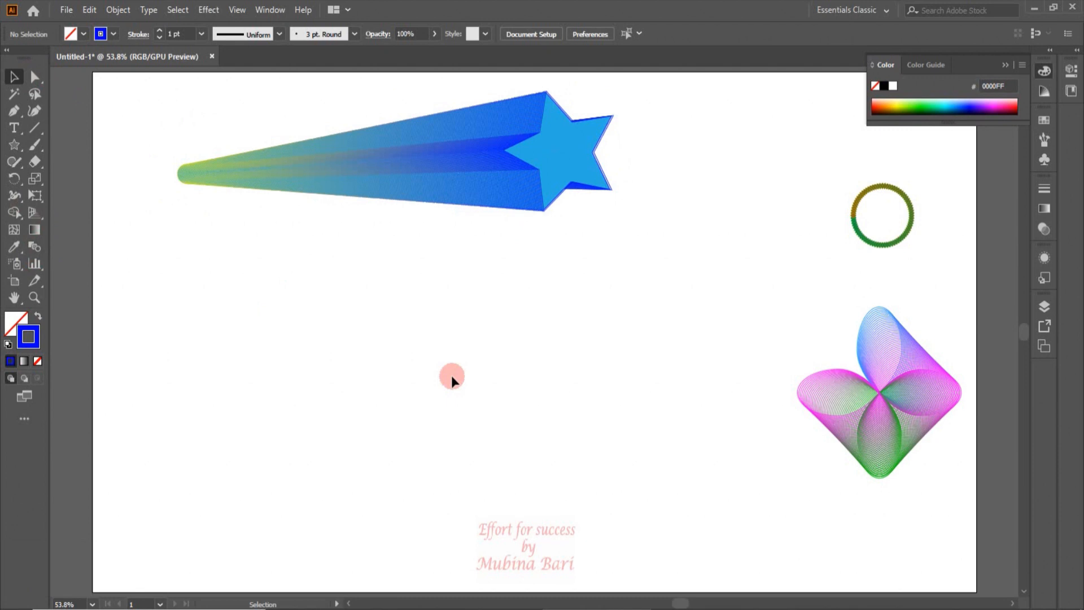
Bend the blend's straight spine downward into an arc with the Curvature tool
left_click(35, 111)
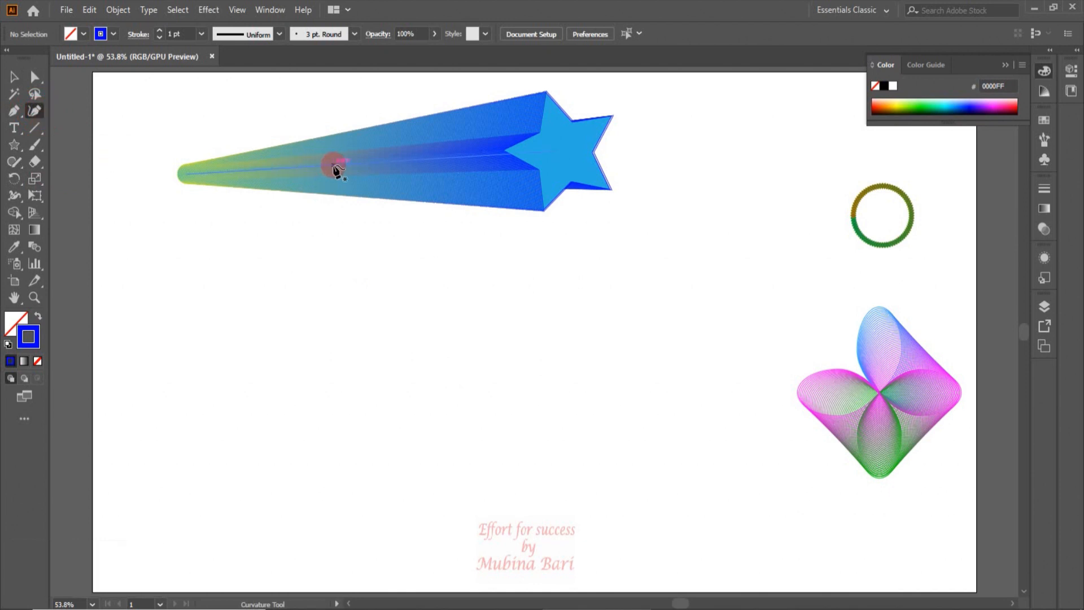
left_click_drag(337, 169, 360, 251)
key("v")
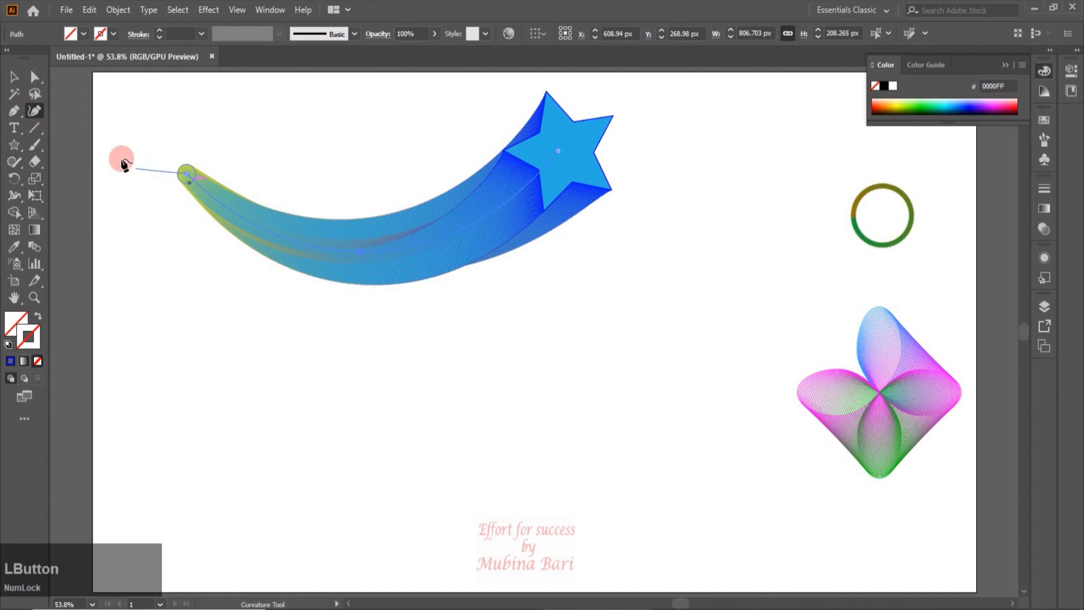
Scale the curved shooting-star blend down and move it to the lower right of the artboard
left_click(140, 175)
left_click(281, 256)
left_click_drag(614, 91, 377, 187)
left_click_drag(292, 273, 725, 534)
left_click(152, 321)
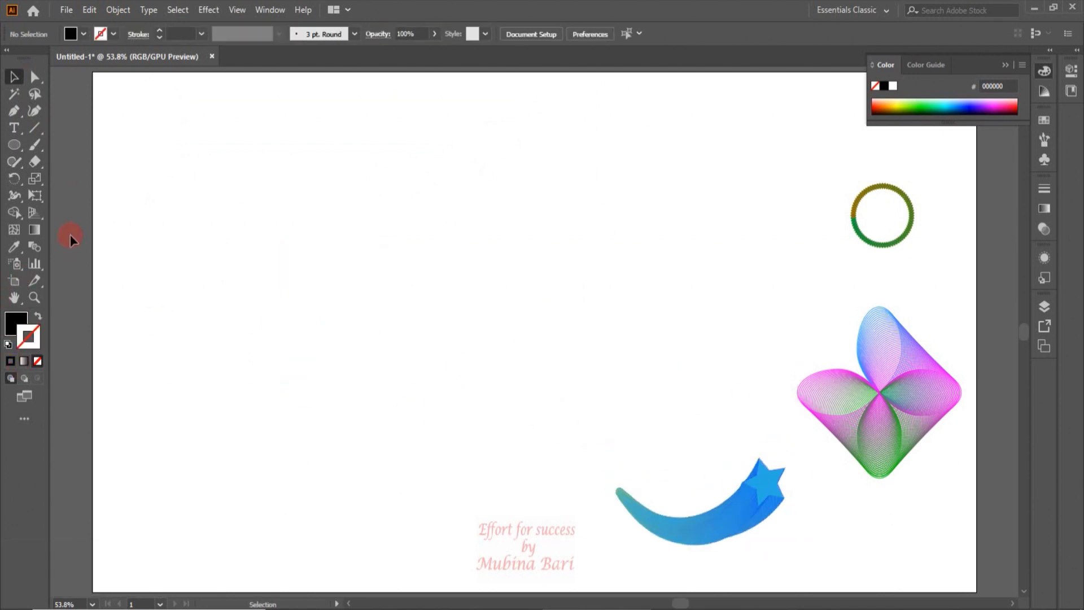
Create a new 1920 x 1080 px document
left_click(69, 13)
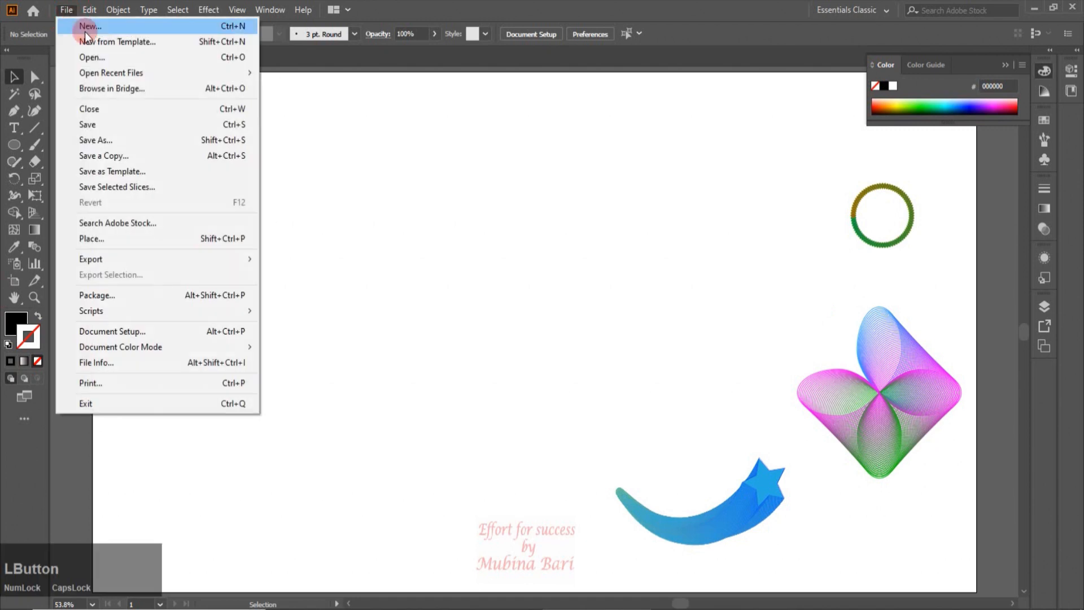
left_click(84, 32)
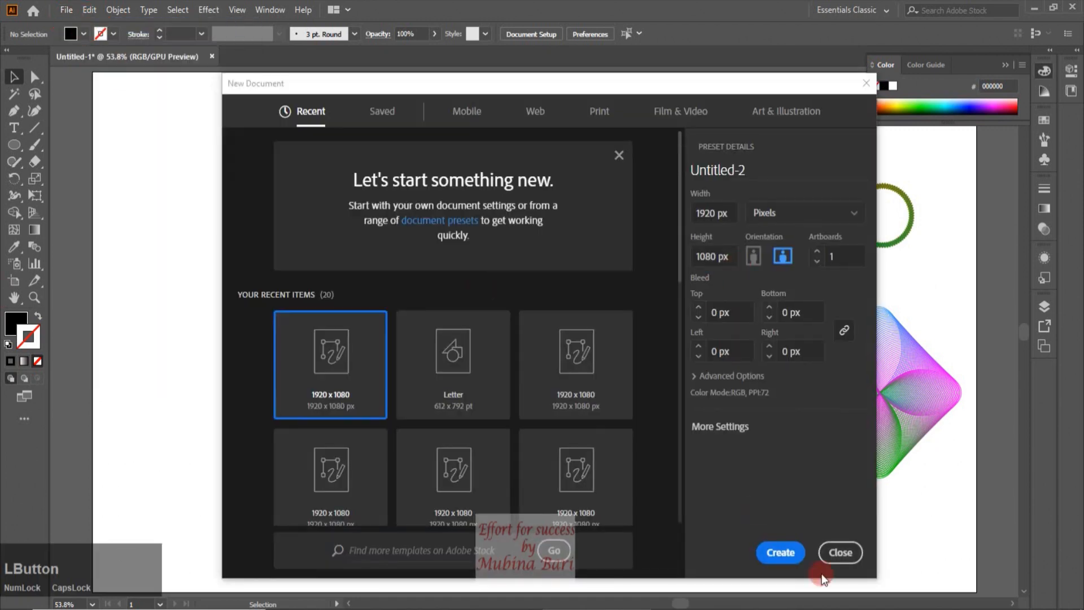
left_click(798, 559)
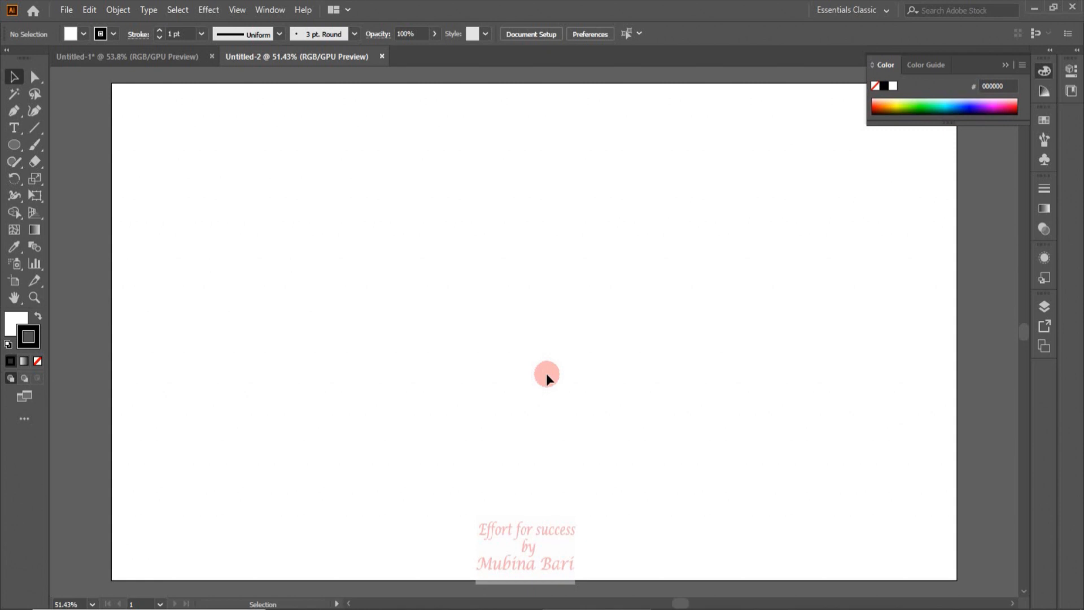
Create a 72 pt point text reading "BLEND" on the new artboard
left_click(17, 127)
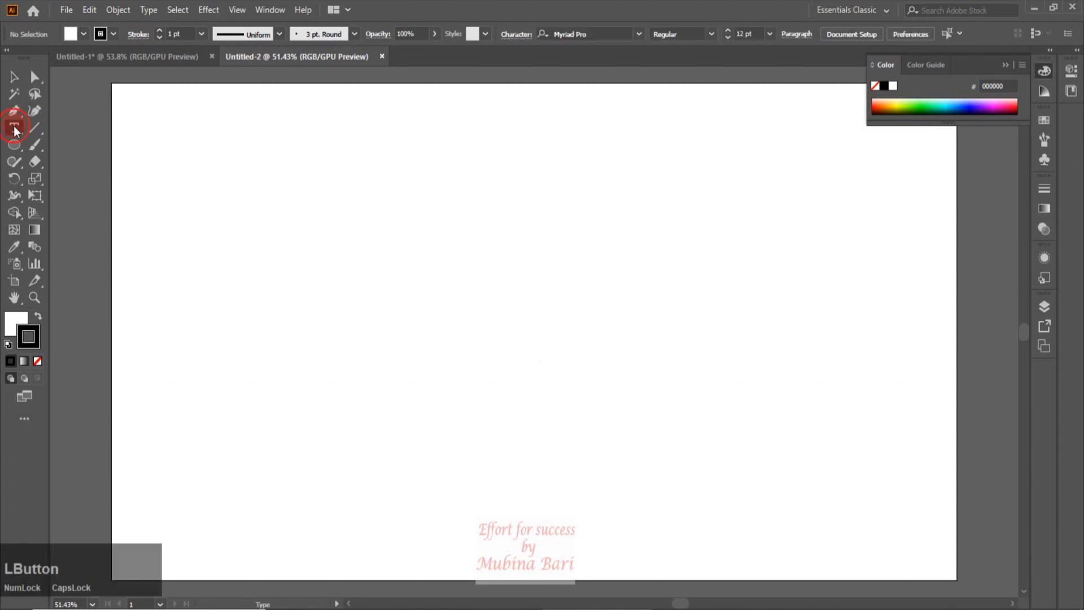
left_click(359, 230)
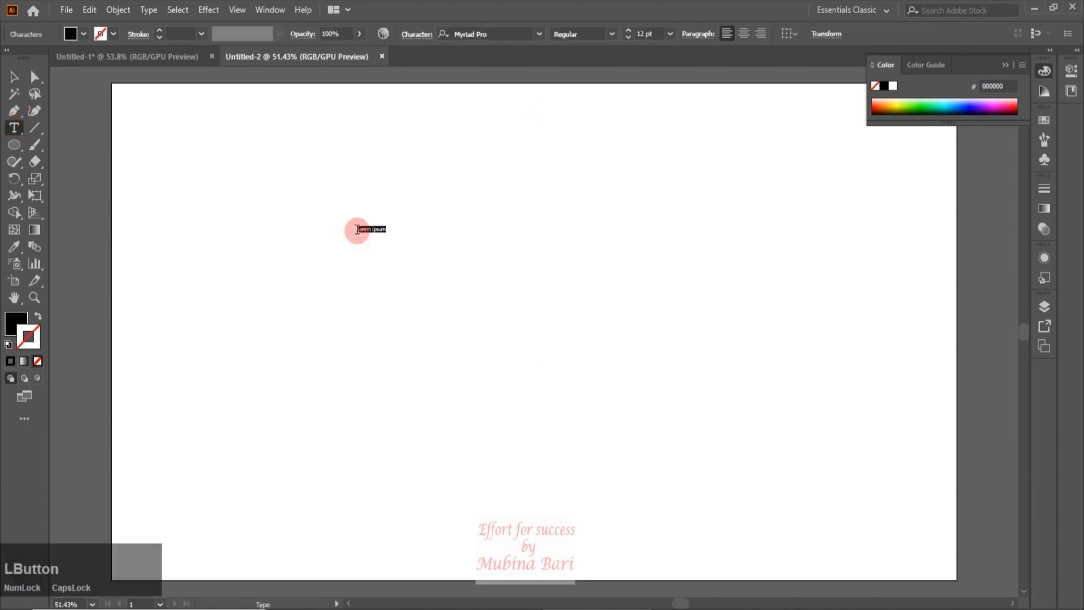
left_click(669, 35)
left_click(688, 286)
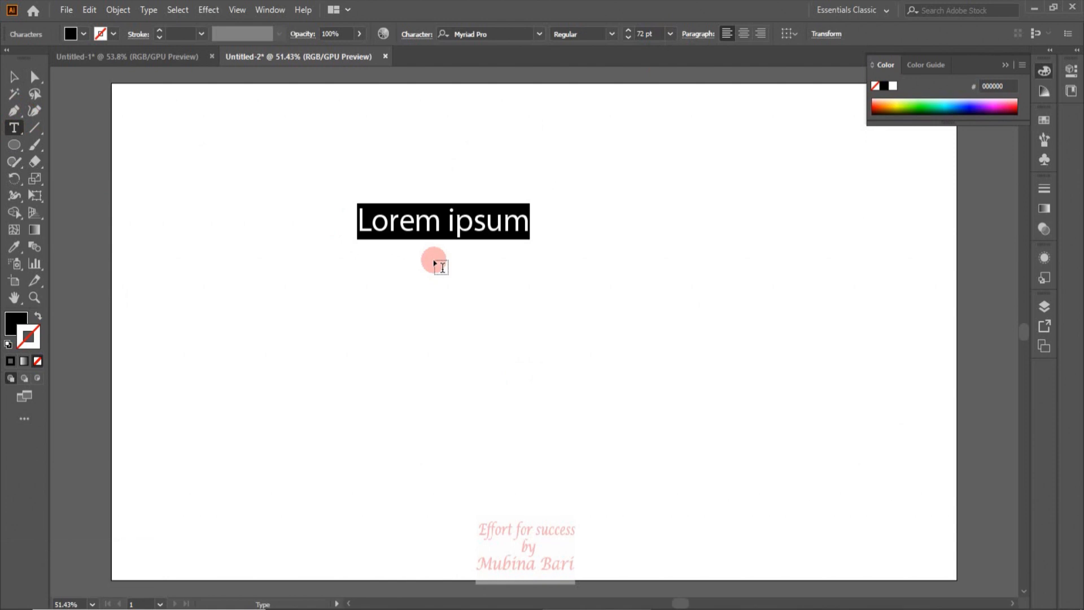
type("B")
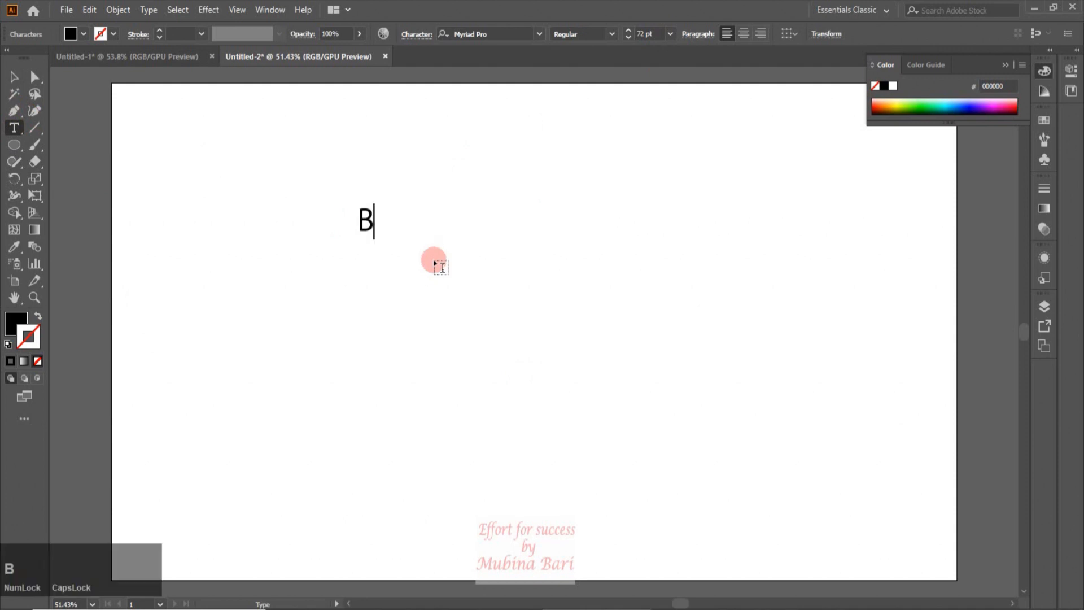
type("LEND")
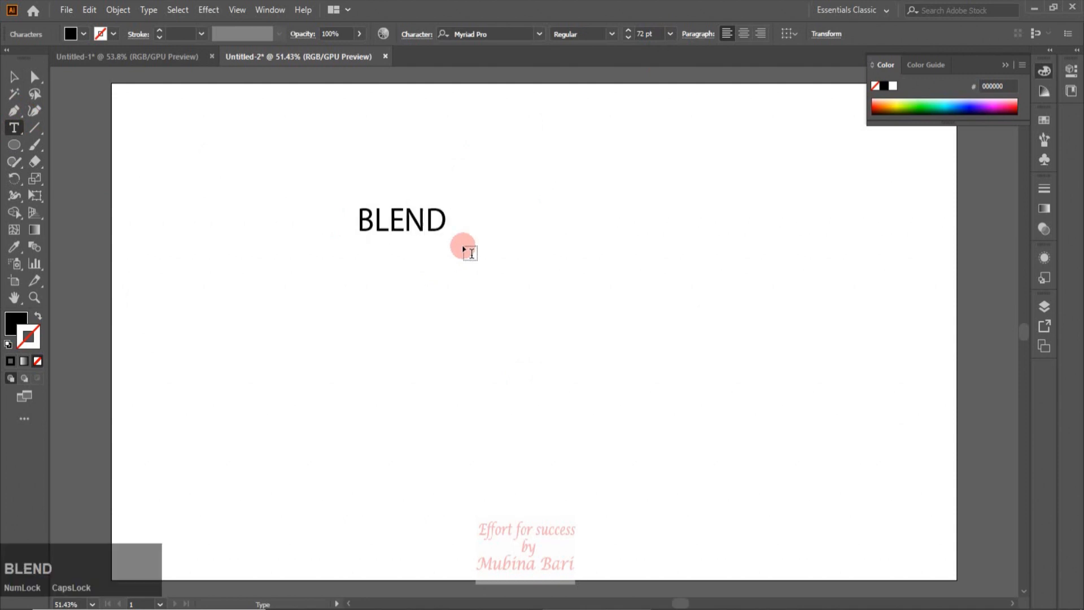
Add a second point text reading "TOOL" just below BLEND
left_click(363, 282)
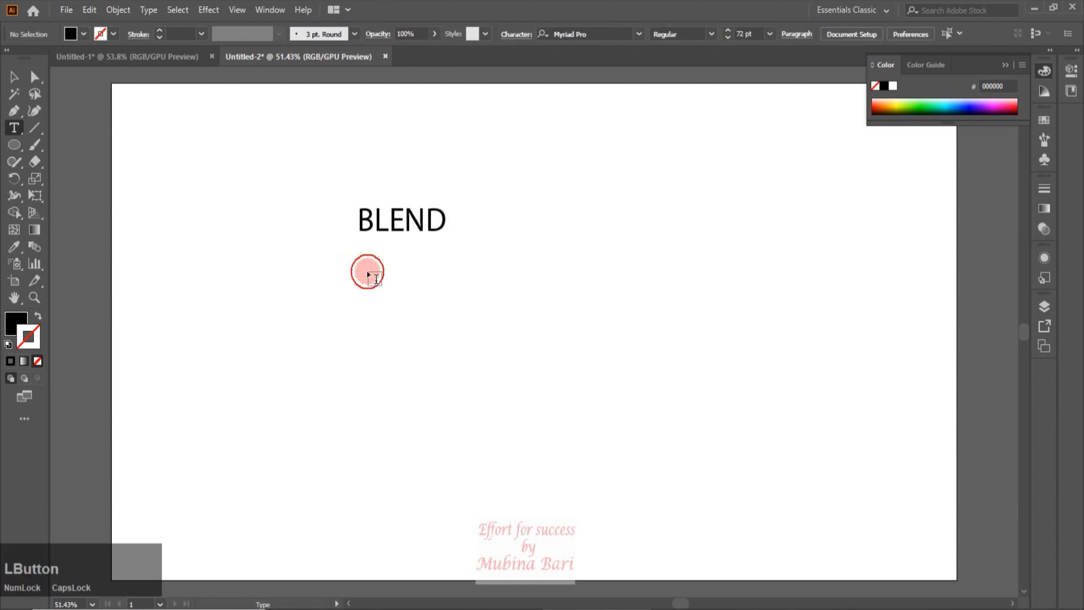
left_click(368, 274)
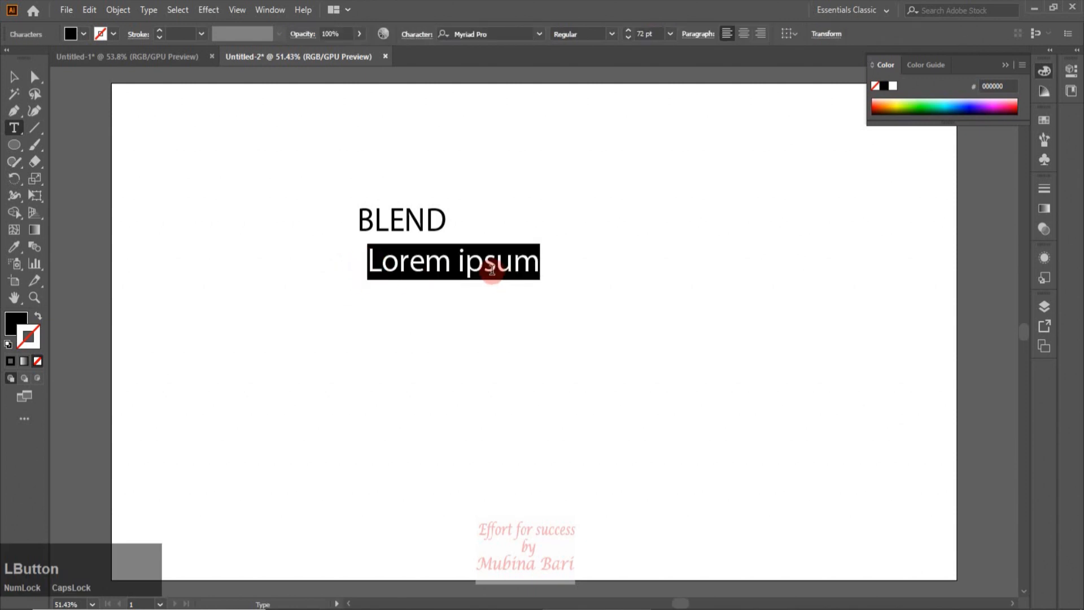
type("TOOL")
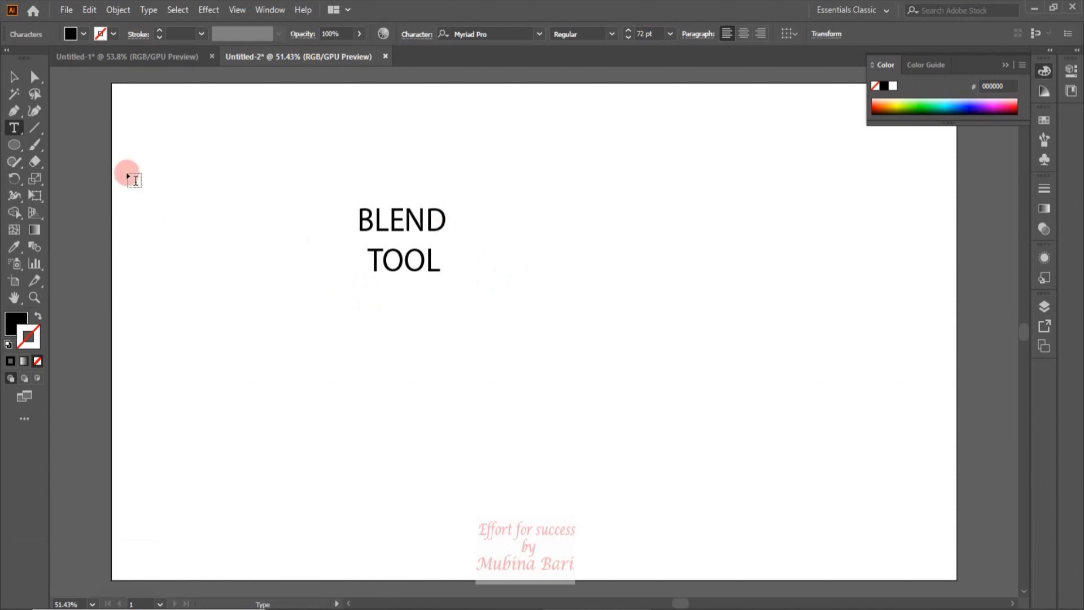
Select both texts and change their font to Bauer Bodoni Titling BT
left_click(16, 78)
left_click_drag(349, 186, 408, 298)
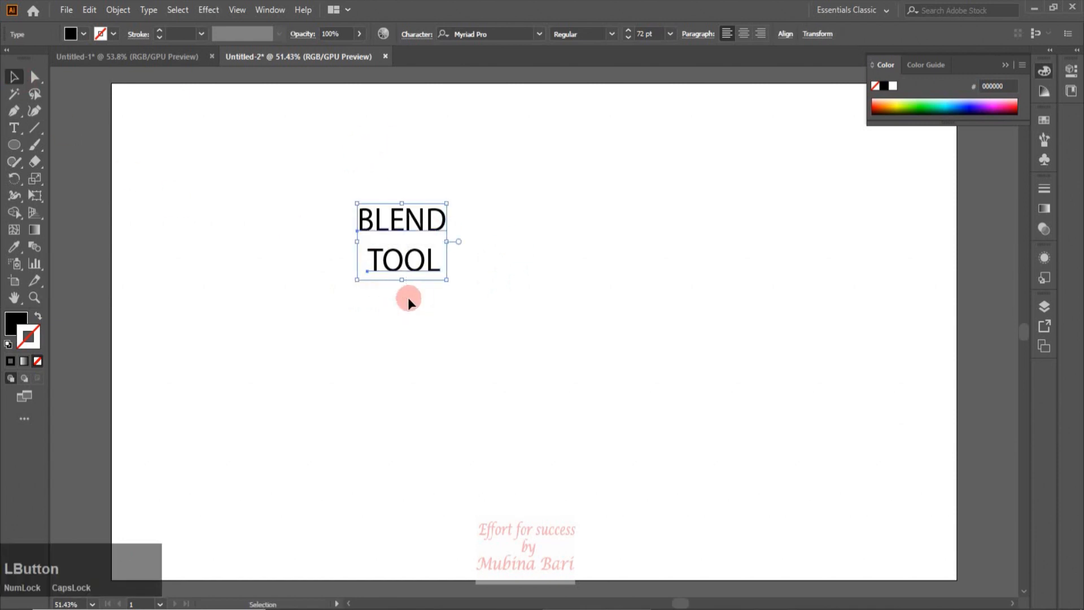
left_click(541, 35)
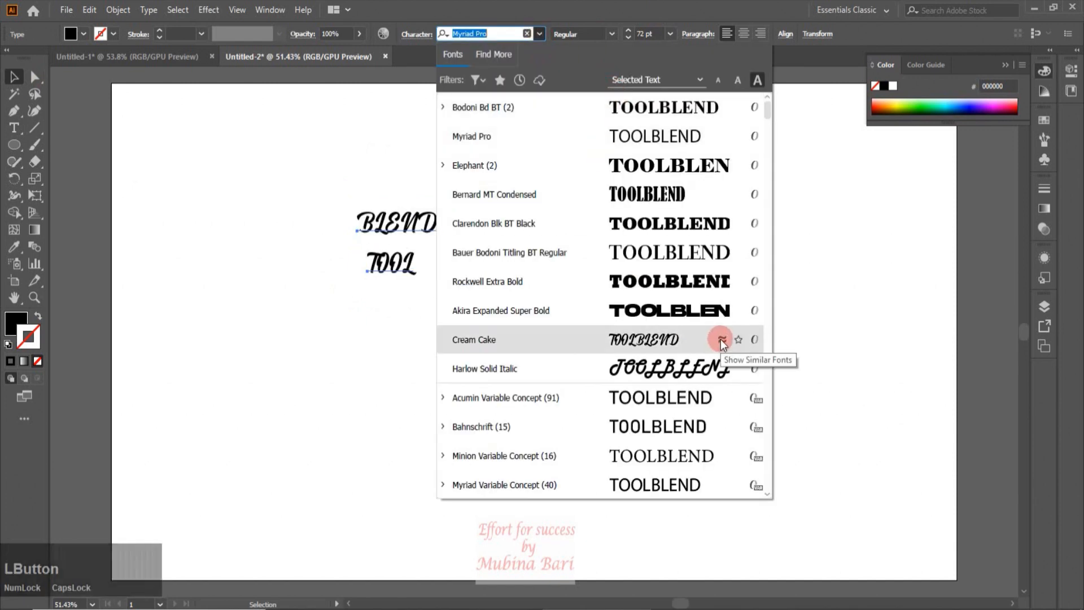
scroll(611, 205, "down", 5)
left_click(658, 176)
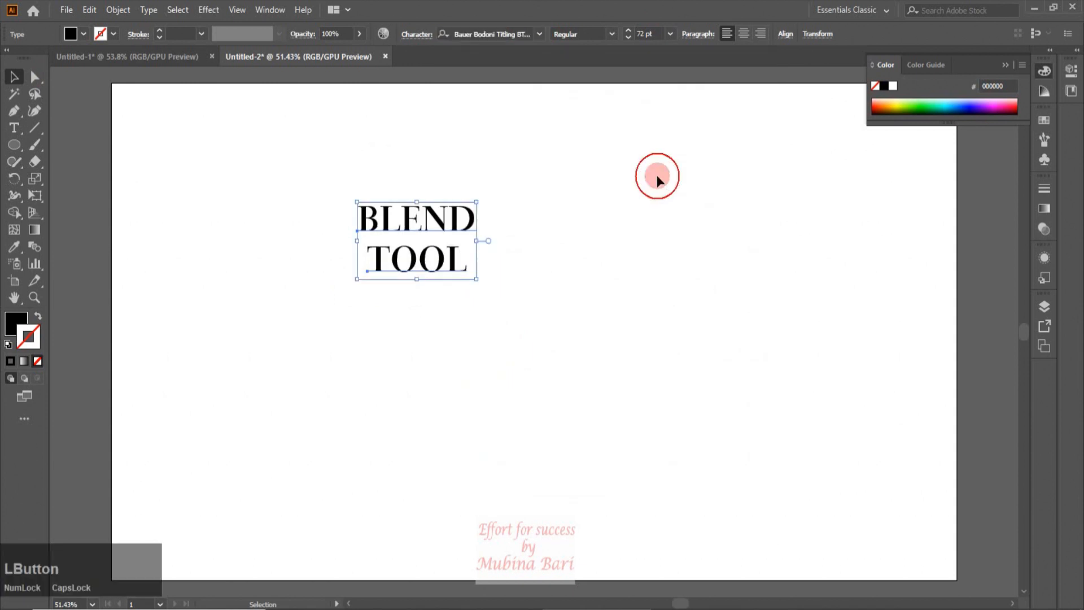
Duplicate BLEND upward and TOOL downward so each word has a copy
left_click(418, 299)
left_click_drag(443, 225, 439, 181)
left_click_drag(452, 268, 449, 333)
left_click_drag(418, 266, 417, 271)
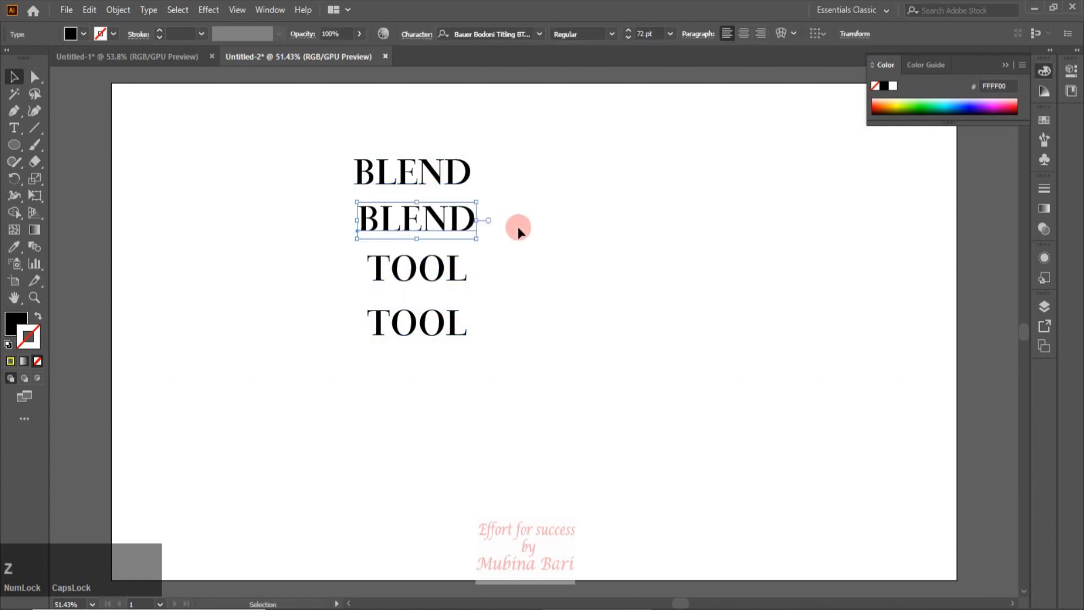
Give the inner BLEND and TOOL no fill and a 0.75 pt RGB Yellow stroke
left_click(518, 224)
left_click_drag(350, 204, 390, 277)
left_click(83, 34)
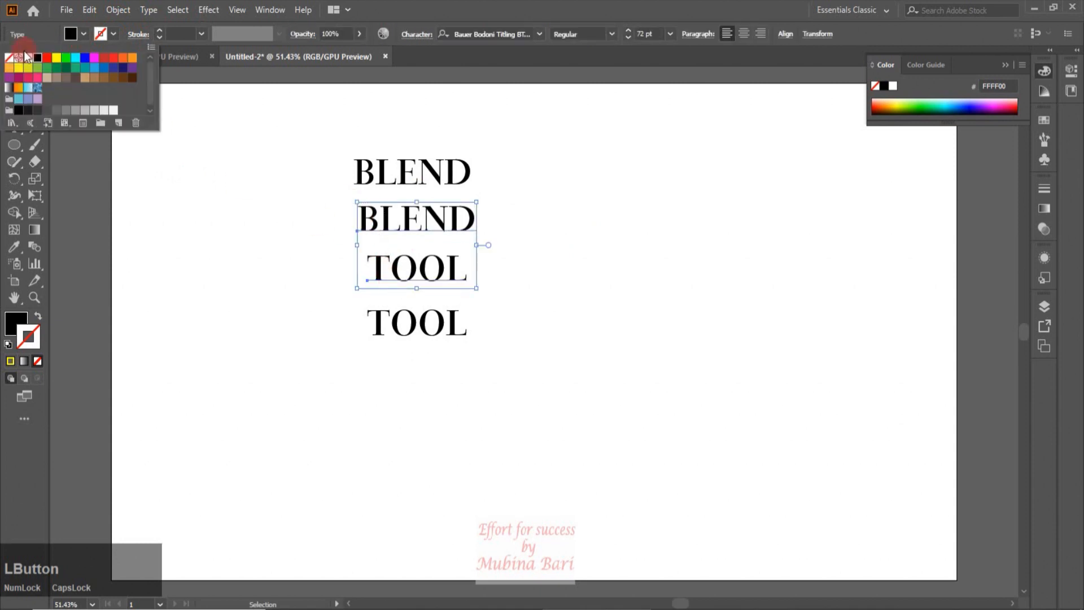
left_click(8, 60)
left_click(114, 34)
left_click(113, 34)
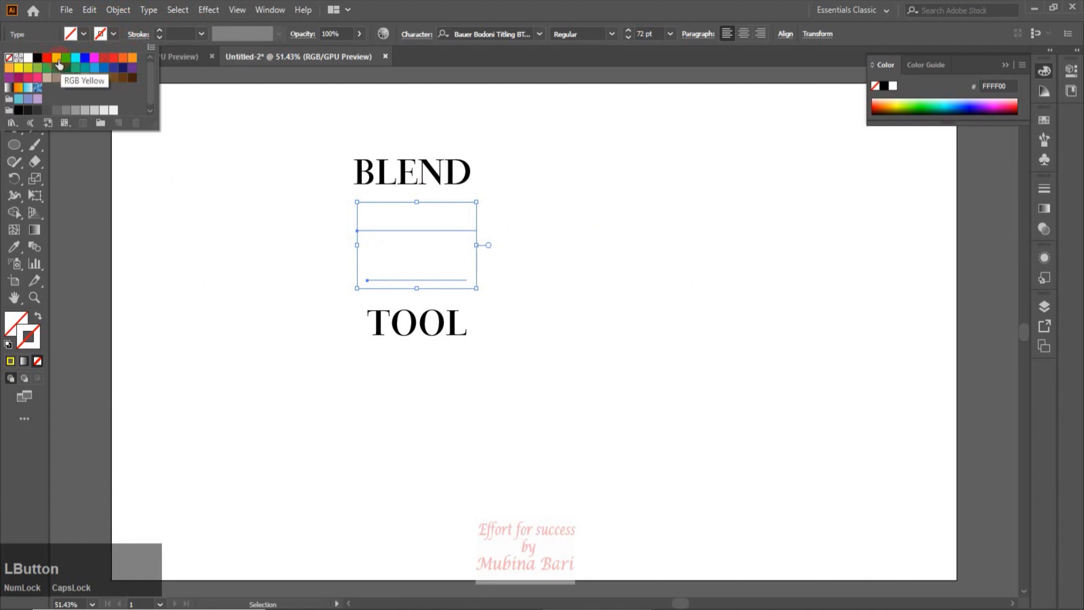
left_click(57, 57)
left_click(201, 33)
left_click(216, 80)
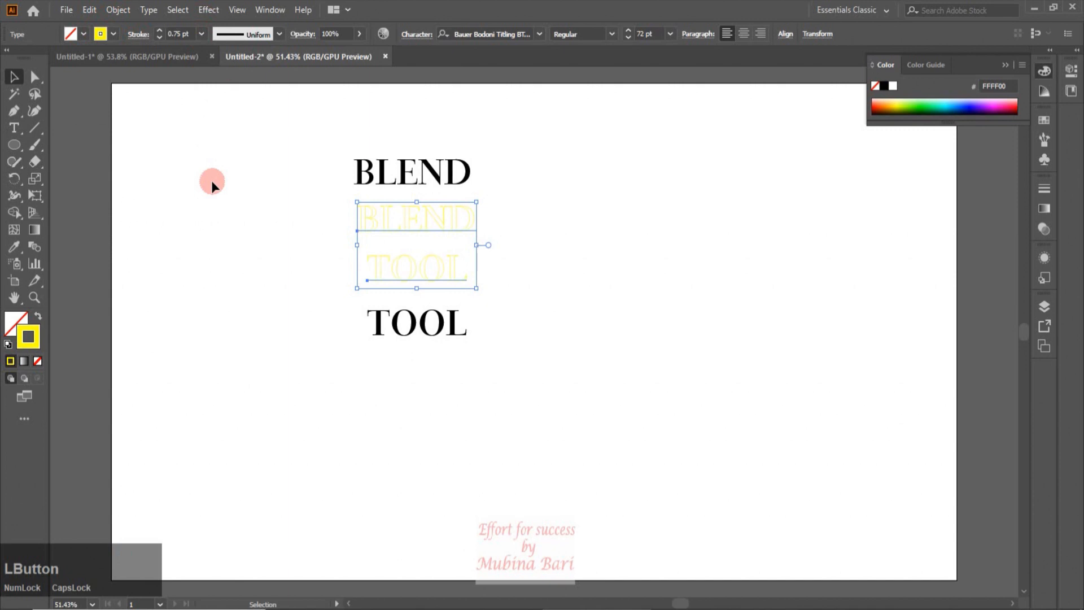
Select the outer BLEND and TOOL and give them no fill and a blue stroke
left_click(212, 186)
left_click(444, 176)
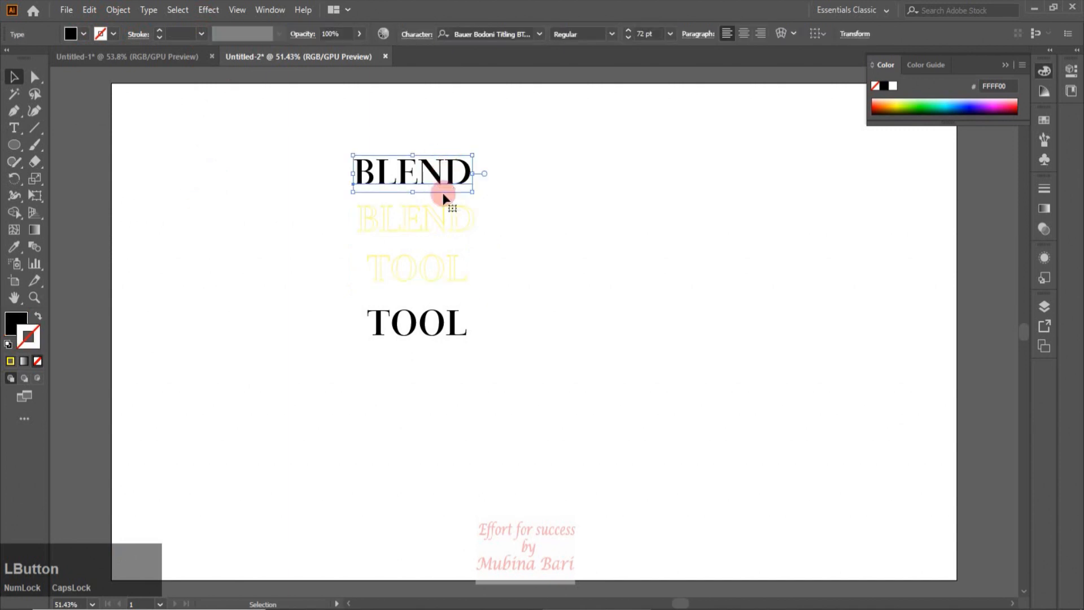
left_click(455, 324, "shift")
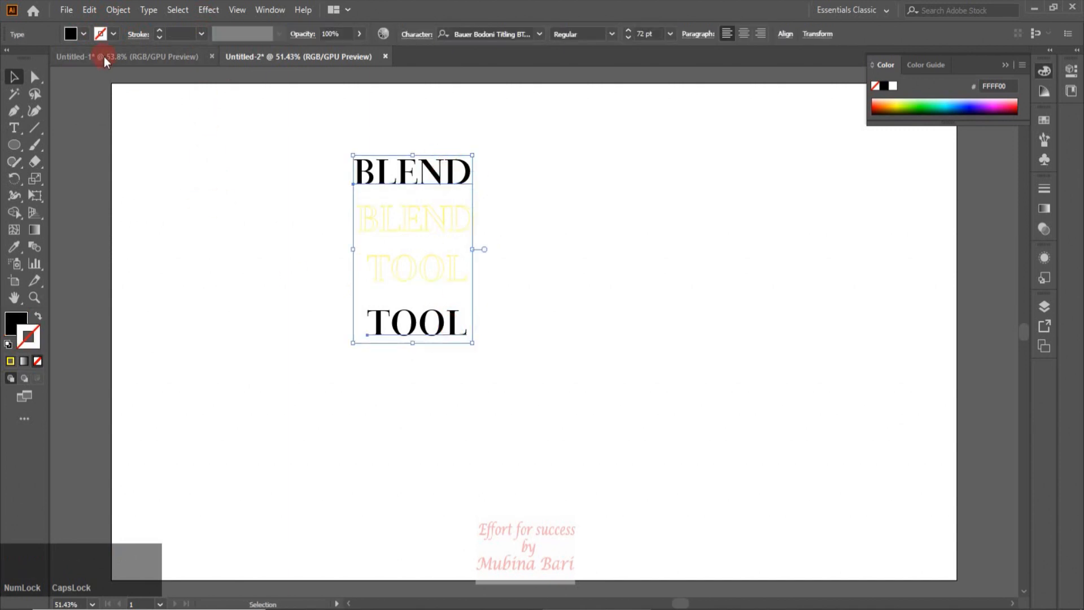
left_click(84, 34)
left_click(9, 58)
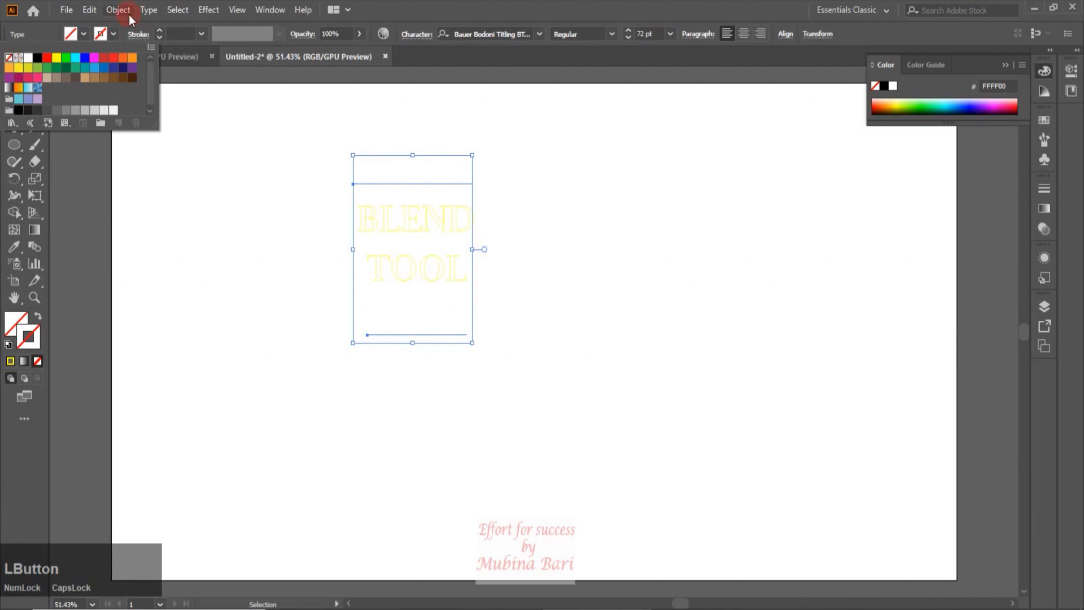
left_click(110, 34)
left_click(109, 33)
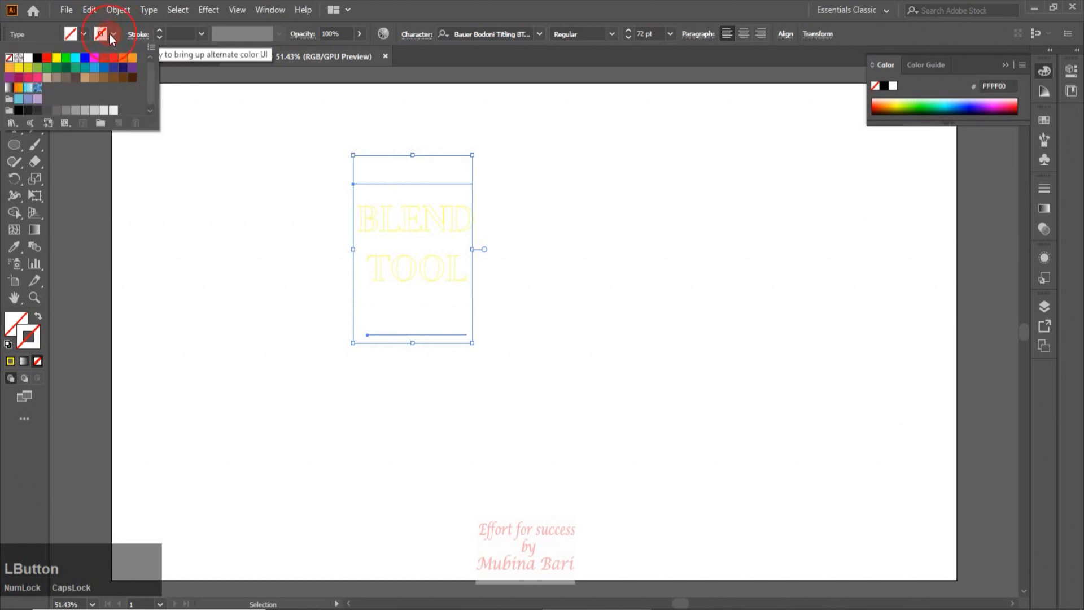
left_click(94, 68)
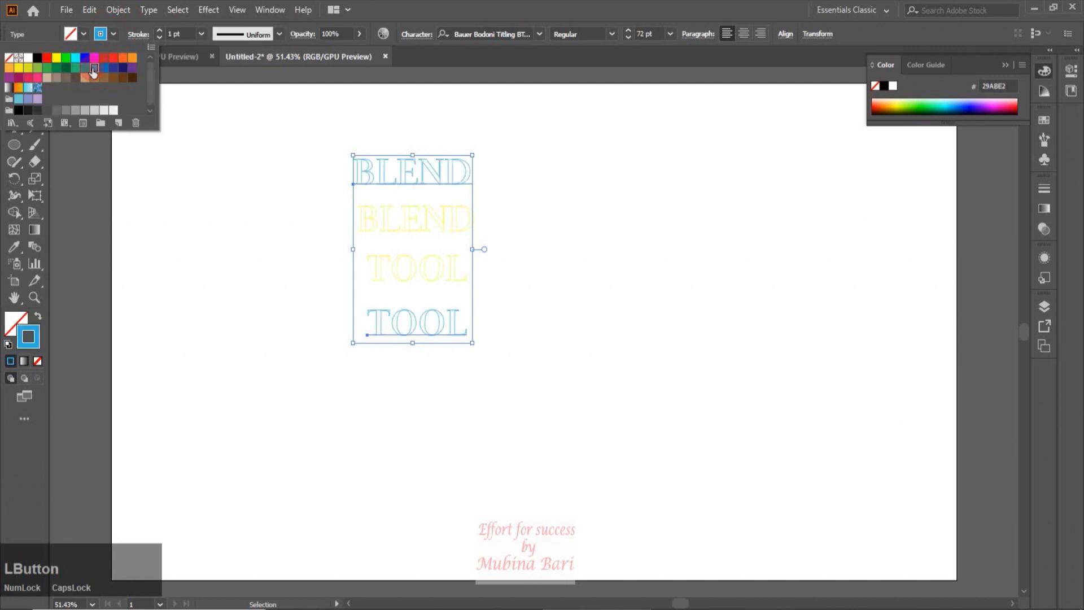
Set the outer BLEND and TOOL stroke weight to 0.75 pt
left_click(425, 332)
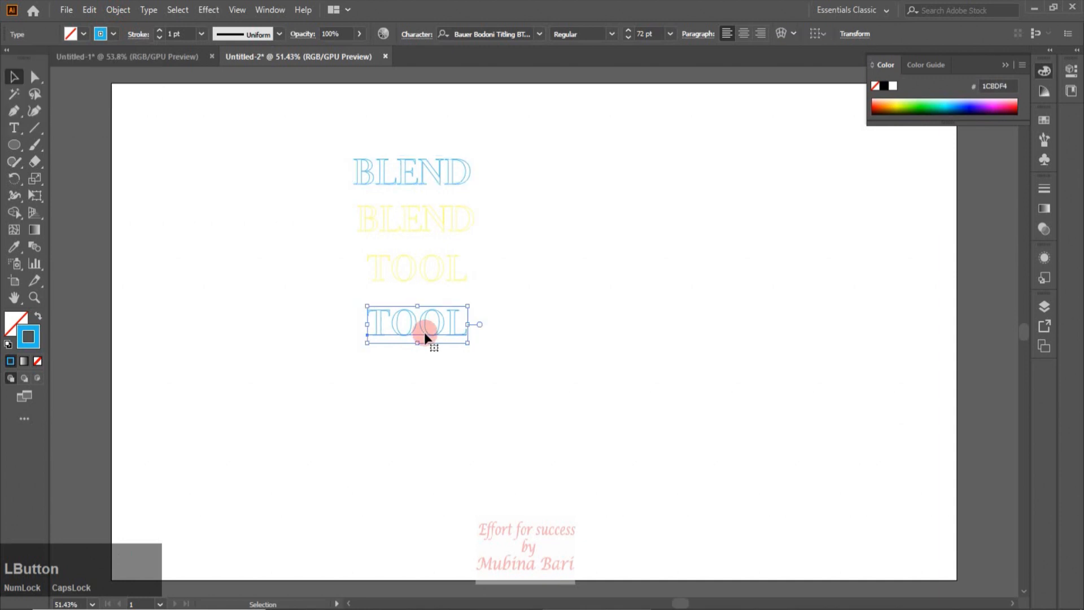
left_click(450, 180, "shift")
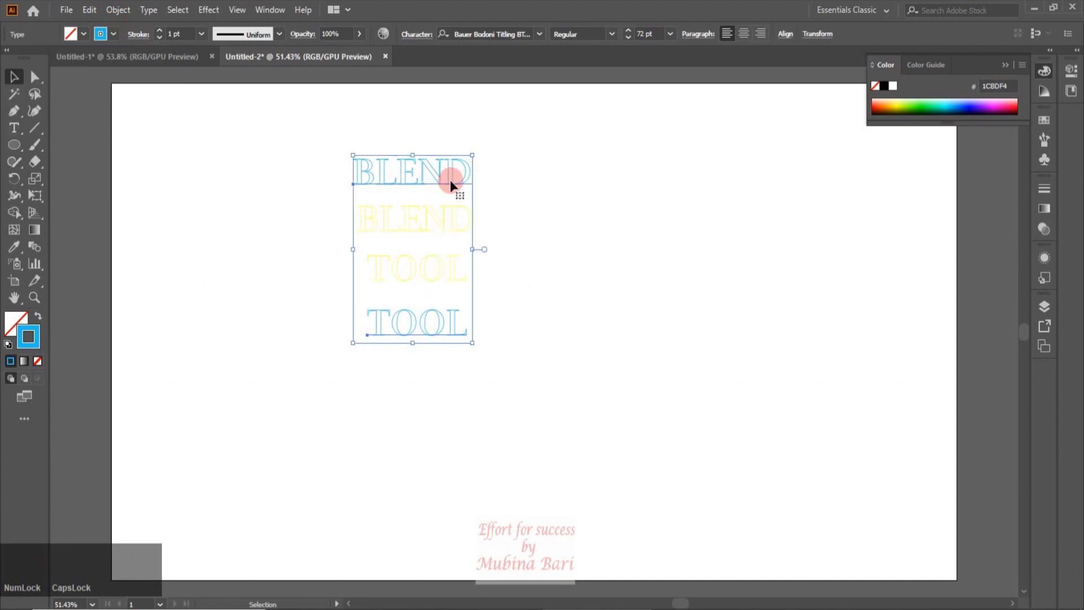
left_click(200, 35)
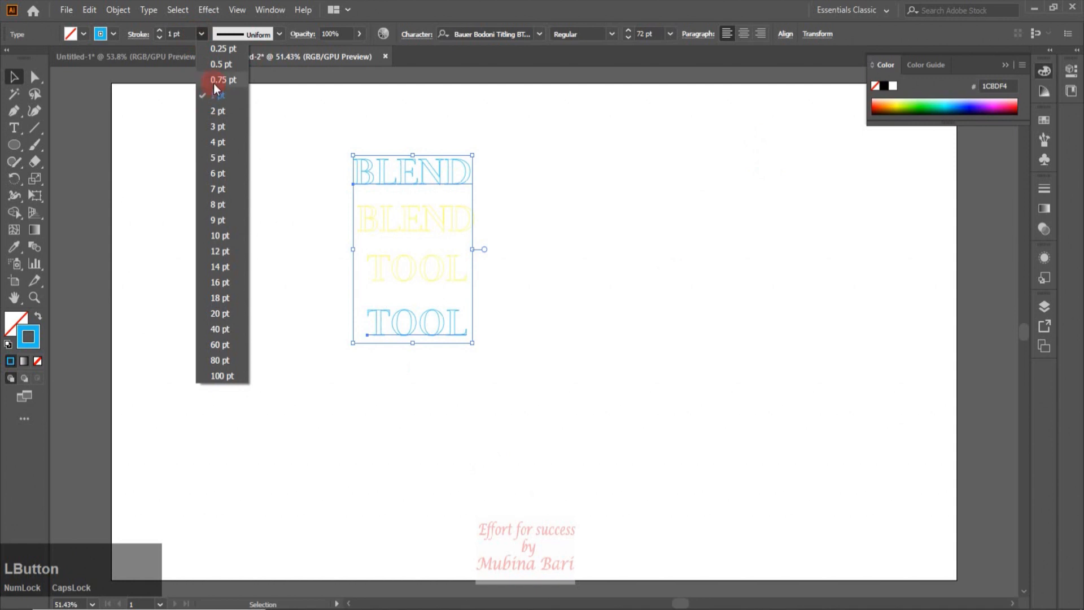
left_click(215, 80)
left_click(660, 377)
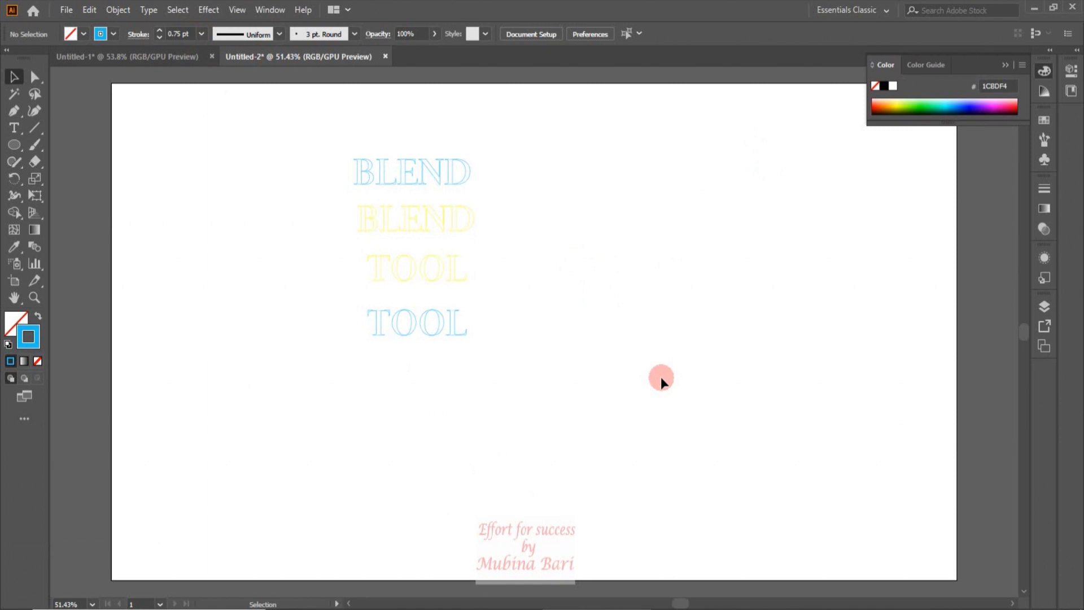
Select the outer BLEND and TOOL together and scale them up to span most of the artboard height
left_click(446, 325)
left_click(451, 168)
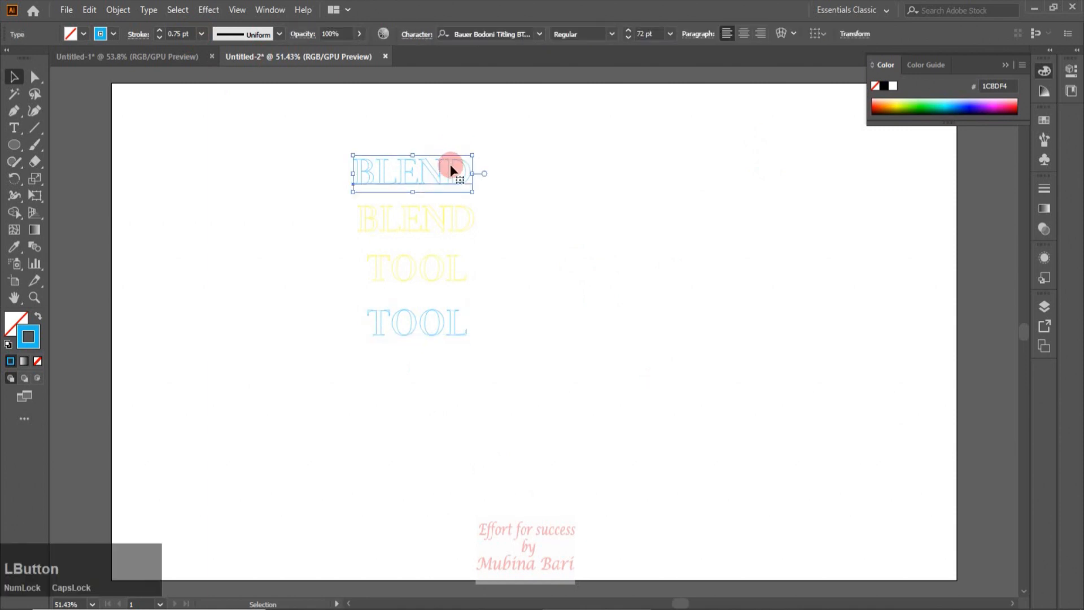
left_click(460, 334, "shift")
left_click_drag(472, 342, 794, 510)
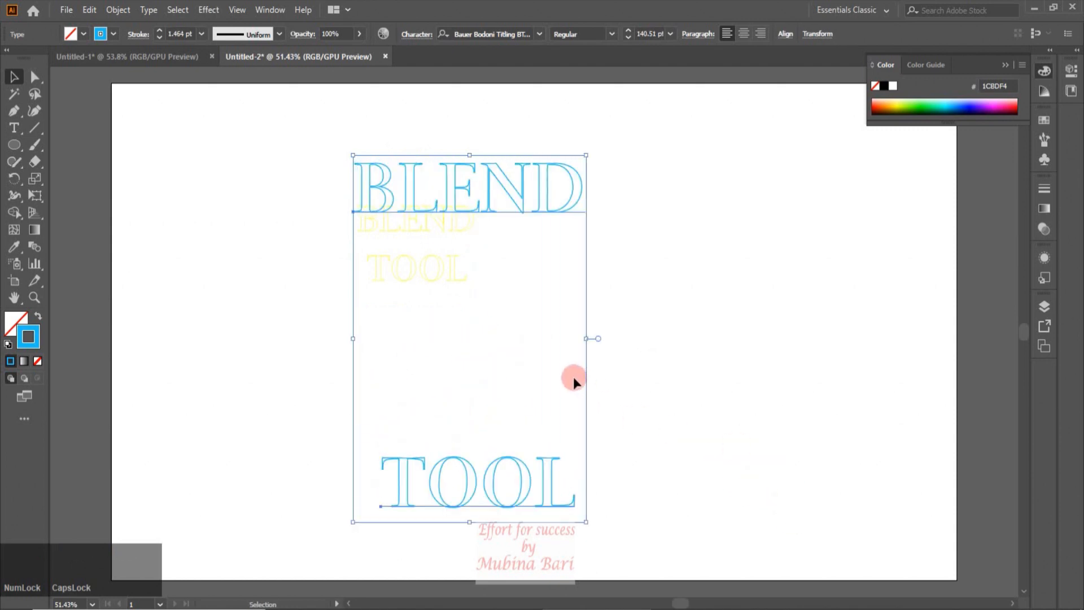
left_click(586, 386)
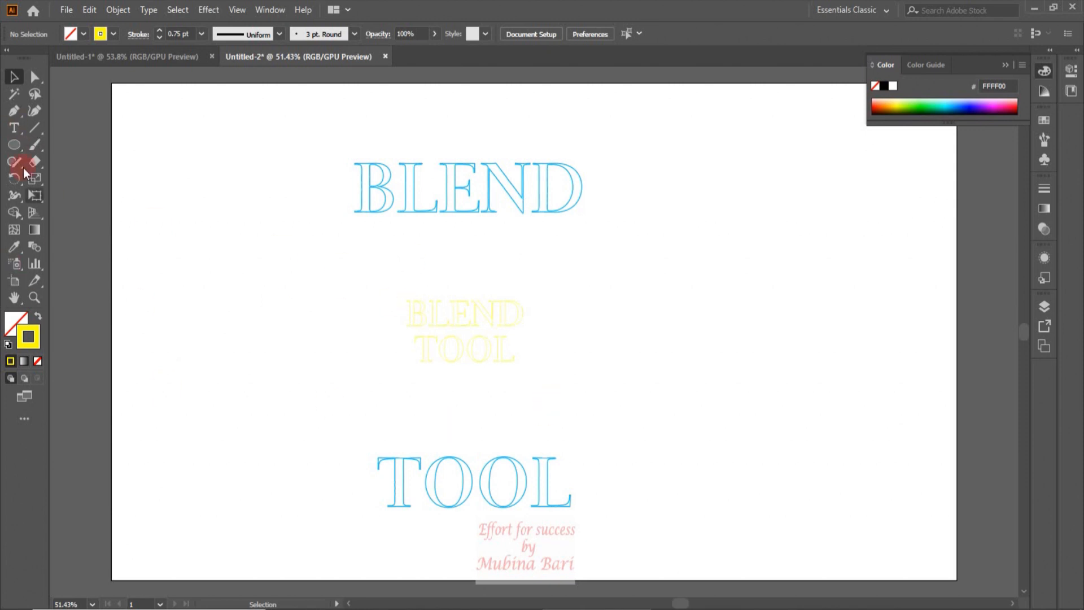
Draw a 1920 x 1080 px rectangle covering the artboard with black fill and no stroke
left_click_drag(14, 145, 60, 148)
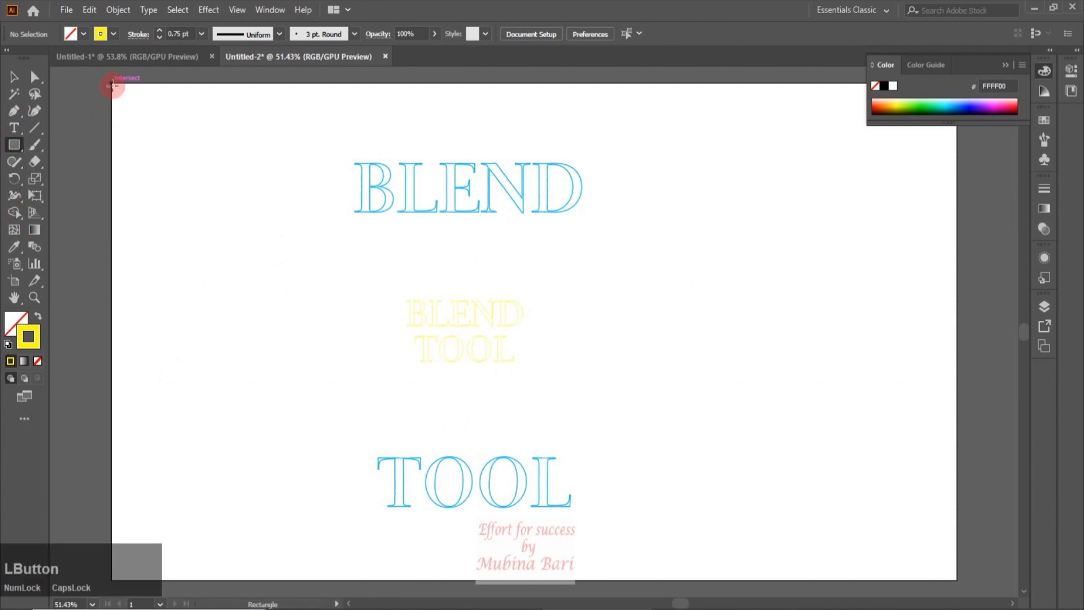
left_click_drag(112, 84, 957, 580)
left_click(83, 34)
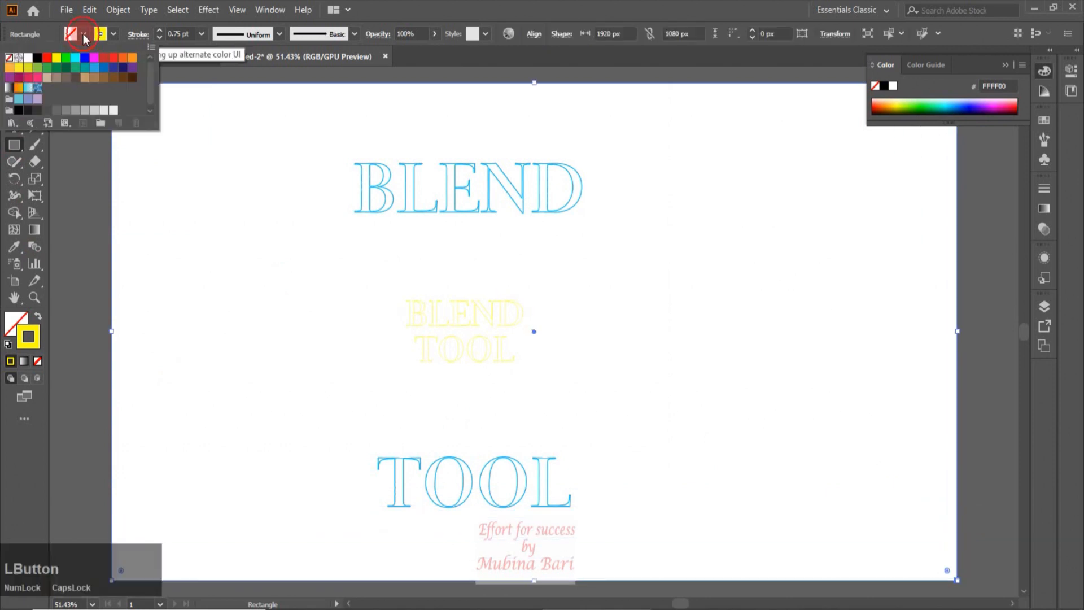
left_click(37, 57)
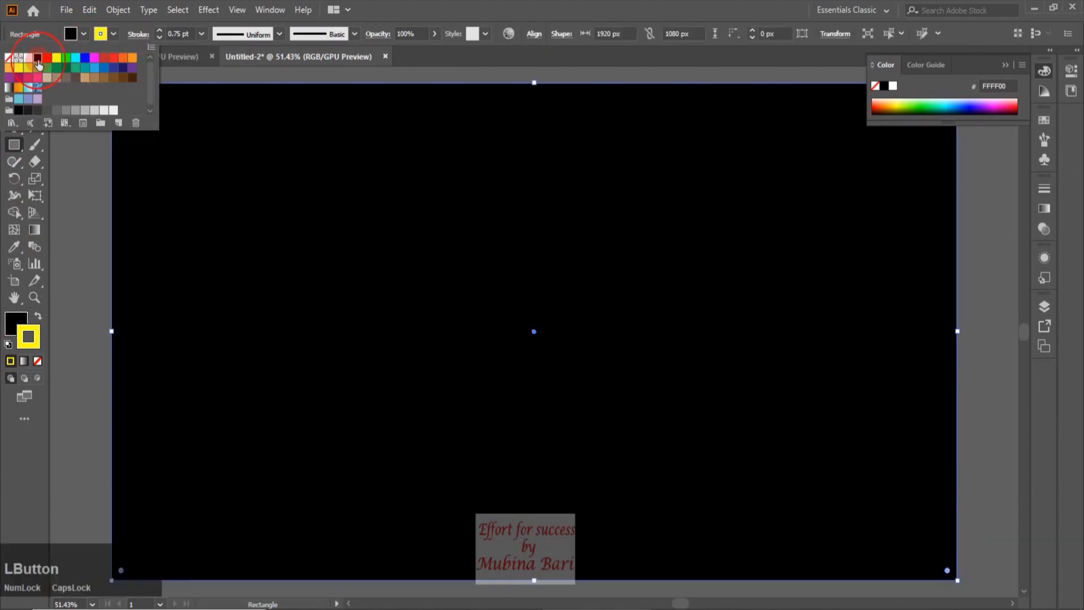
left_click(111, 35)
left_click(111, 35)
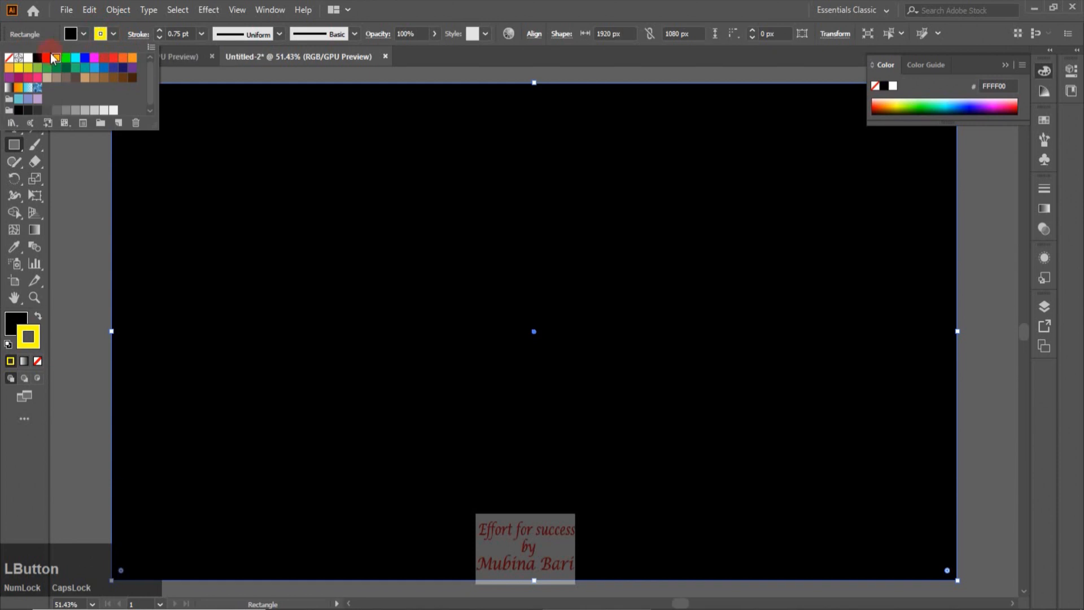
left_click(7, 58)
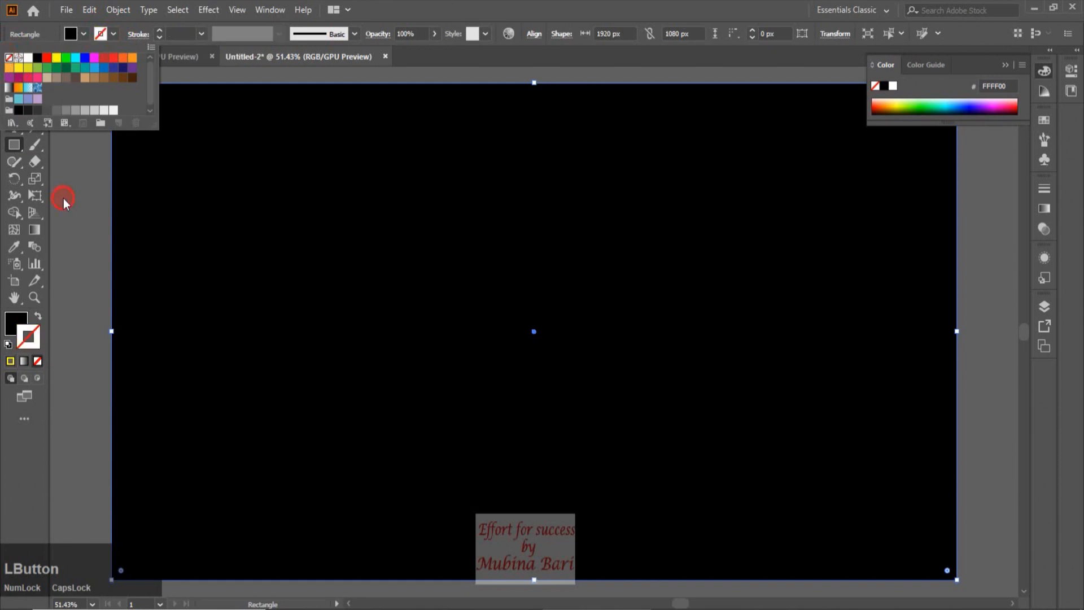
Send the black rectangle to the back behind the texts
right_click(276, 171)
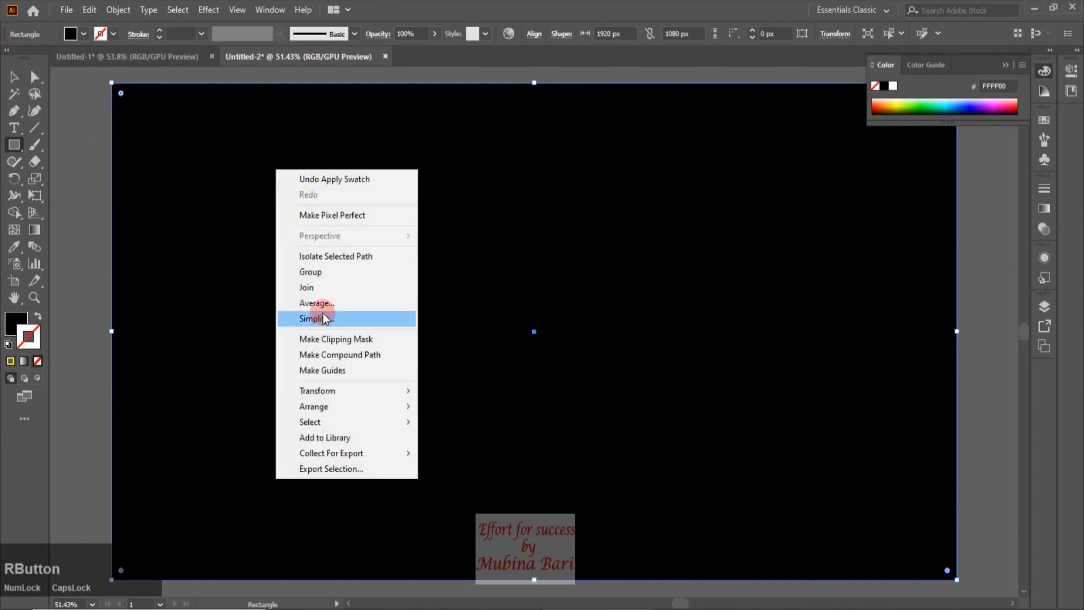
mouse_move(377, 406)
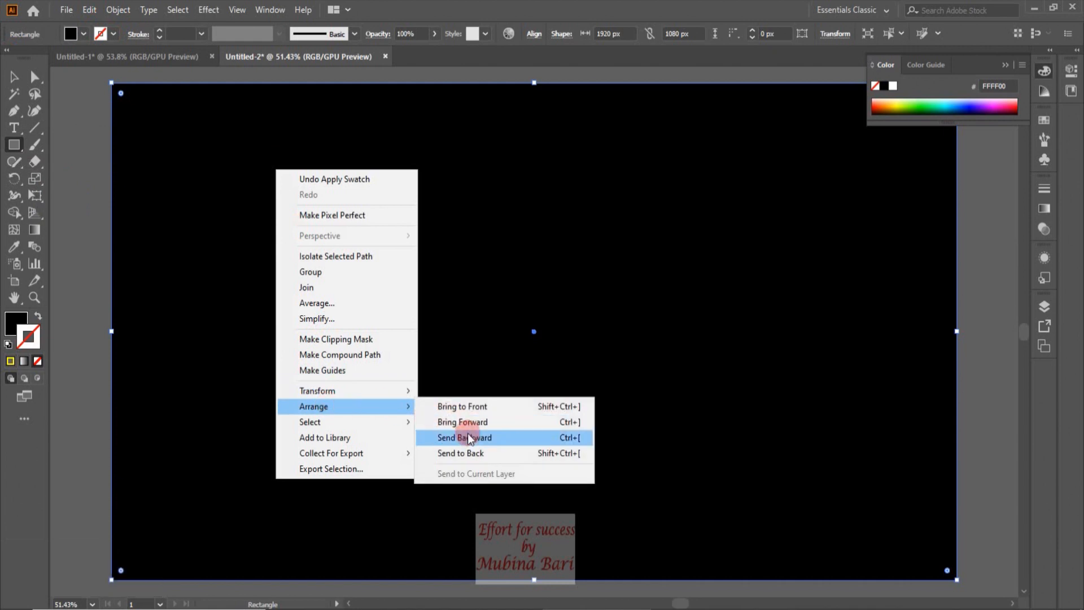
left_click(470, 455)
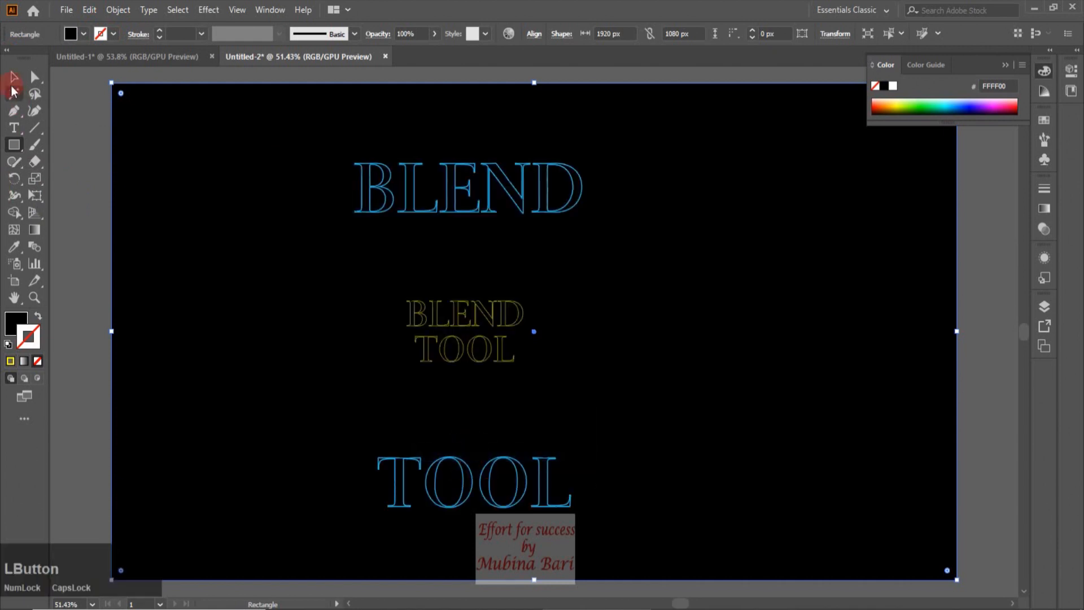
Lock the black background rectangle in Layer 1 so it cannot be selected
left_click(12, 84)
left_click(70, 143)
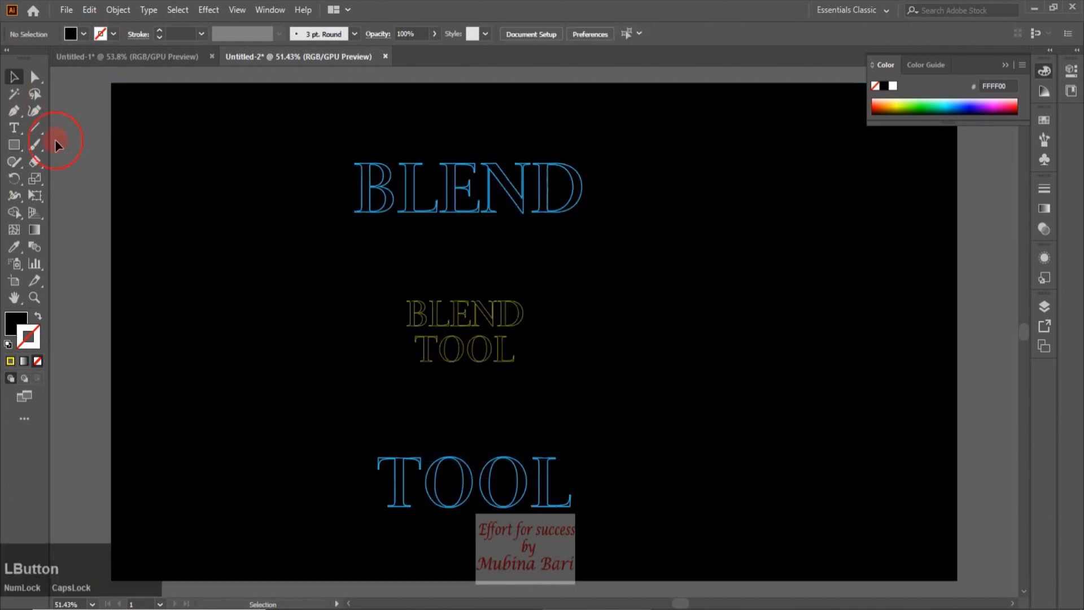
left_click(1047, 309)
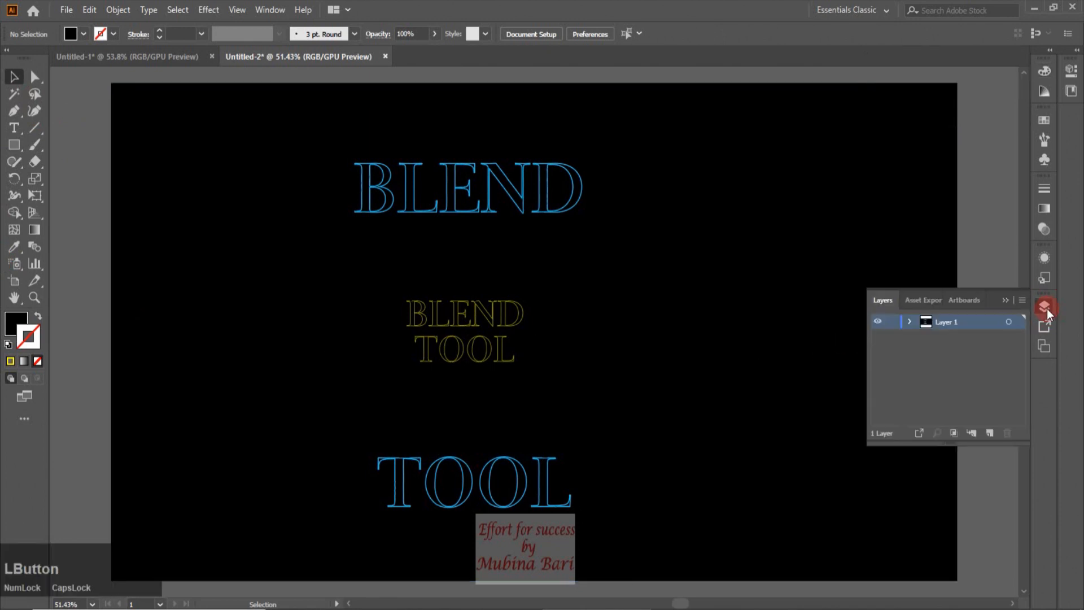
left_click(910, 322)
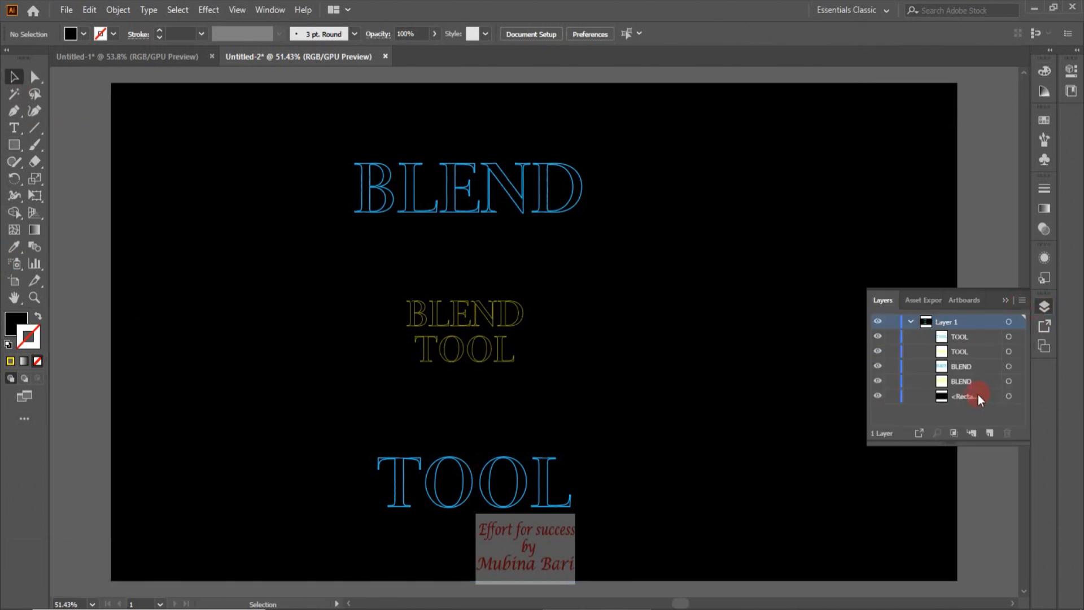
left_click(891, 398)
left_click(982, 243)
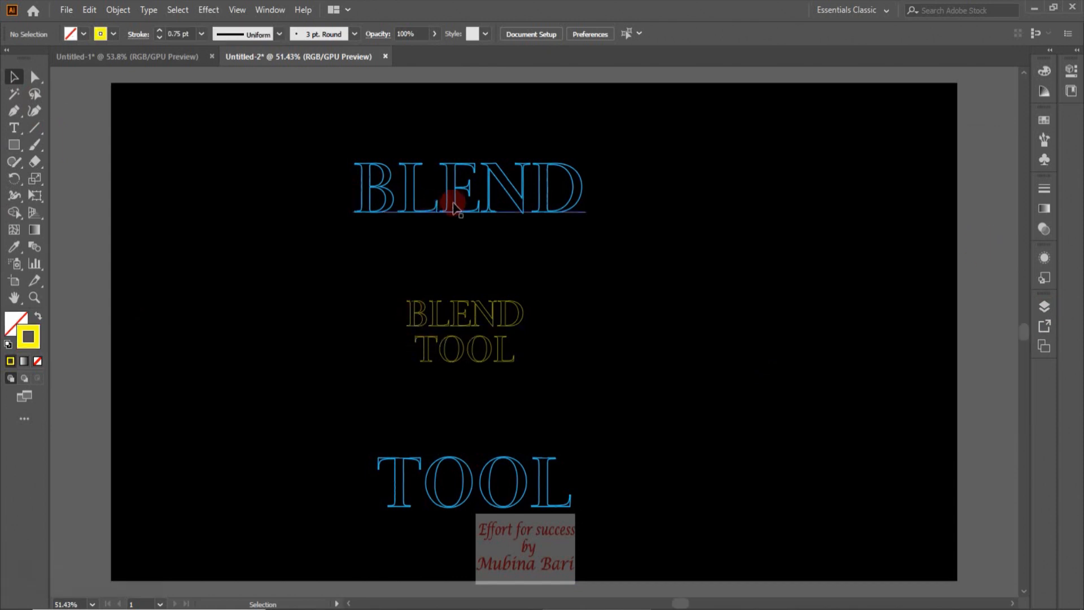
Move the outer BLEND and TOOL aside and scale TOOL up to match BLEND's width
left_click_drag(457, 208, 685, 197)
left_click_drag(528, 500, 729, 254)
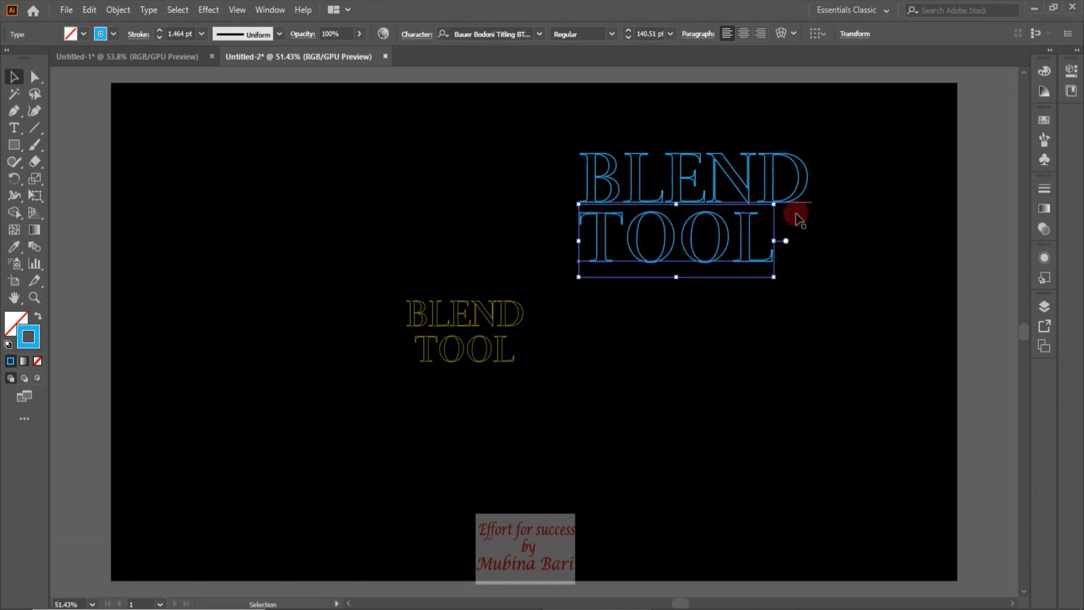
key("shift")
left_click_drag(777, 279, 819, 299)
Shrink the small yellow BLEND and TOOL pair and reposition it near the artboard centre
left_click(463, 356)
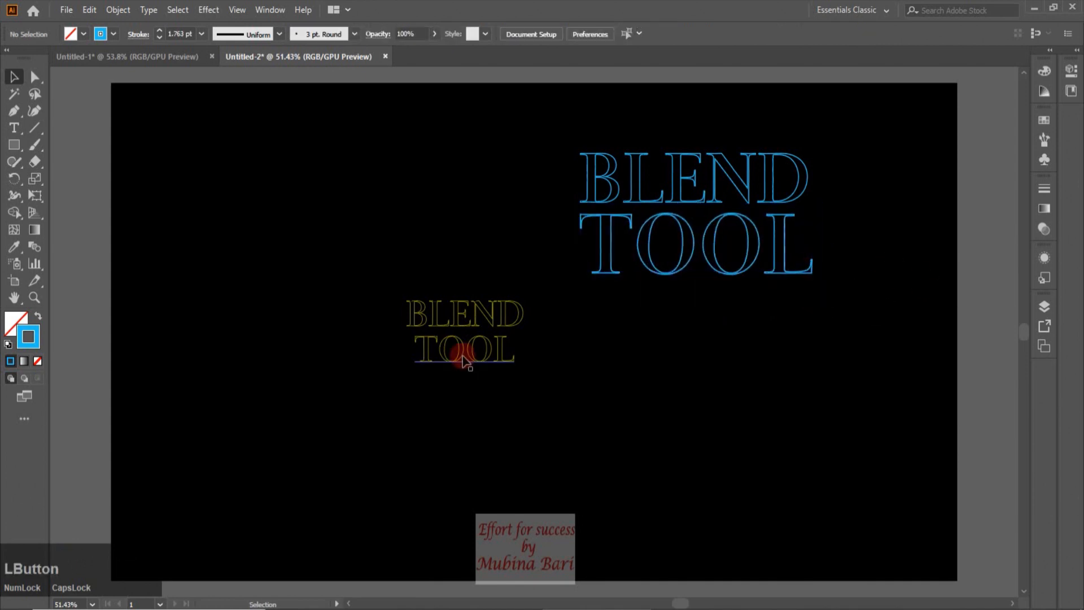
left_click(463, 356)
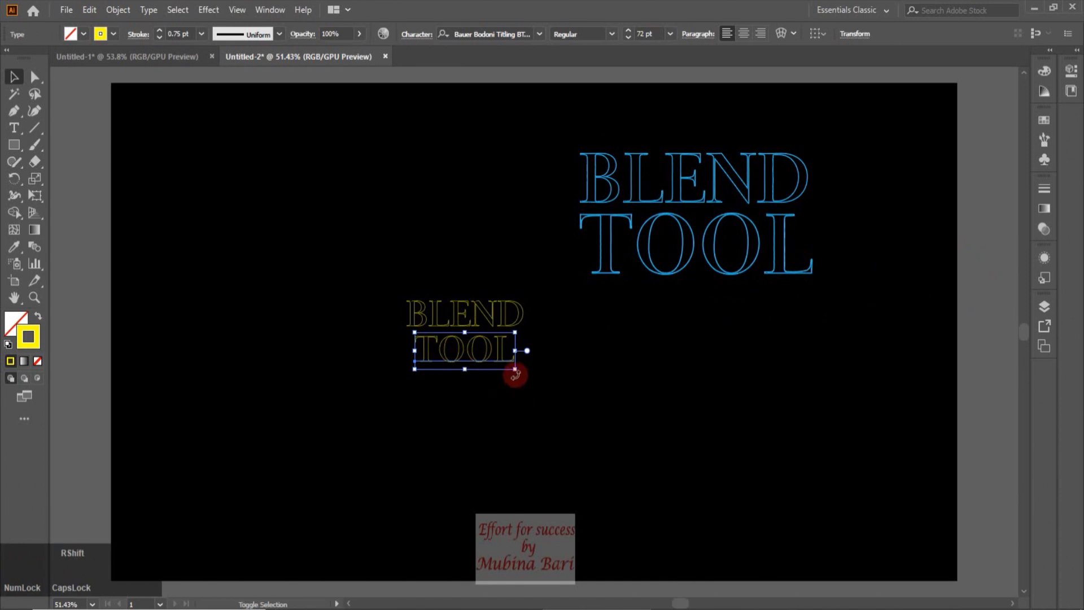
left_click_drag(515, 370, 488, 352)
left_click(564, 353)
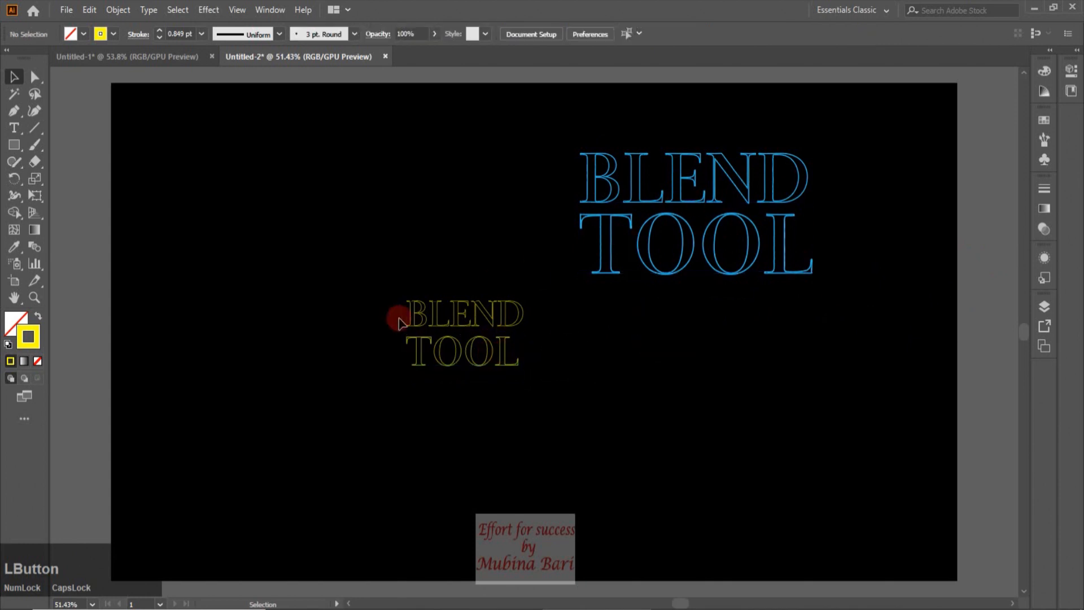
left_click_drag(458, 366, 458, 361)
left_click(383, 387)
left_click_drag(388, 283, 532, 382)
left_click_drag(469, 326, 526, 304)
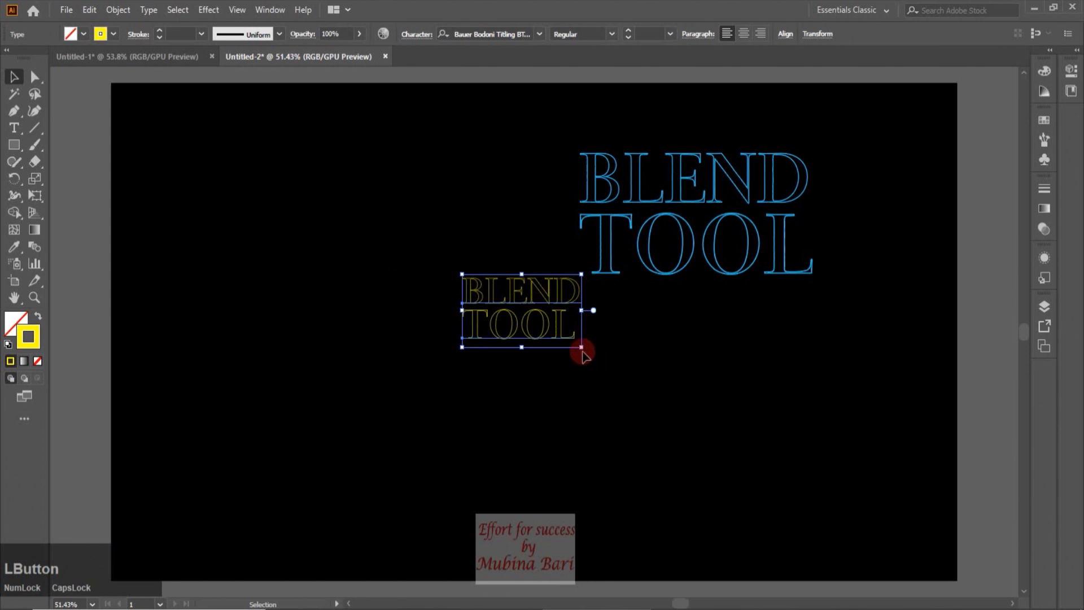
left_click_drag(582, 351, 532, 316)
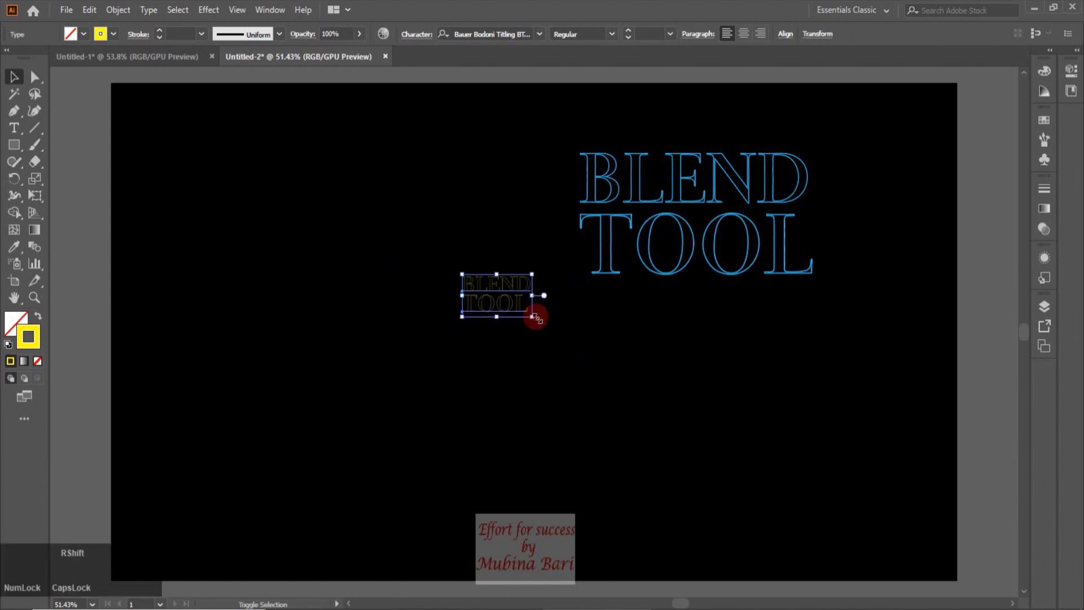
Move the outer BLEND above and the outer TOOL below the small yellow texts
left_click_drag(631, 194, 439, 218)
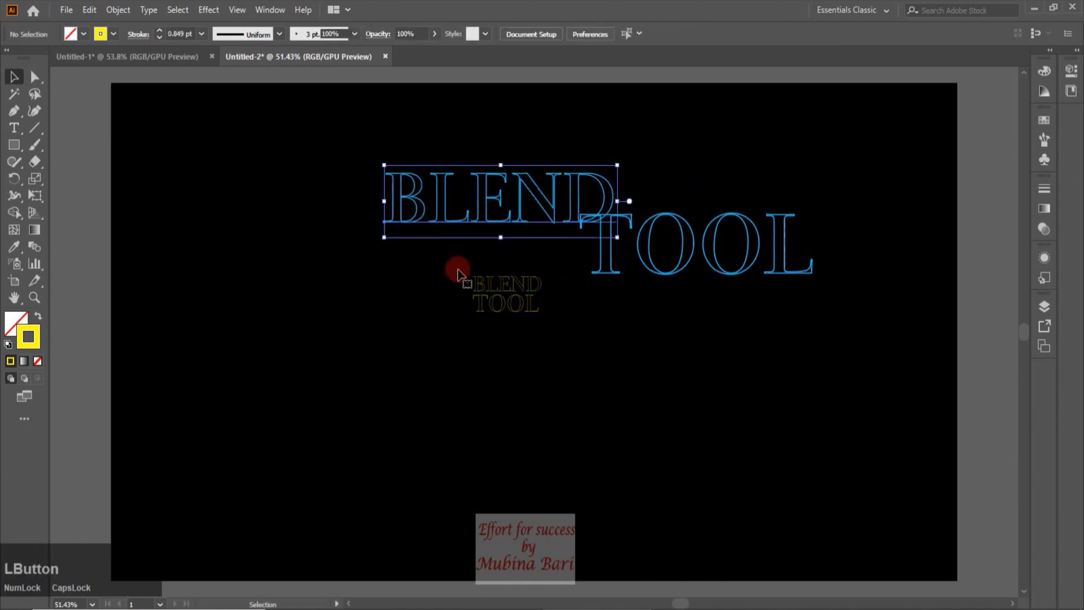
left_click_drag(685, 257, 504, 415)
left_click(974, 242)
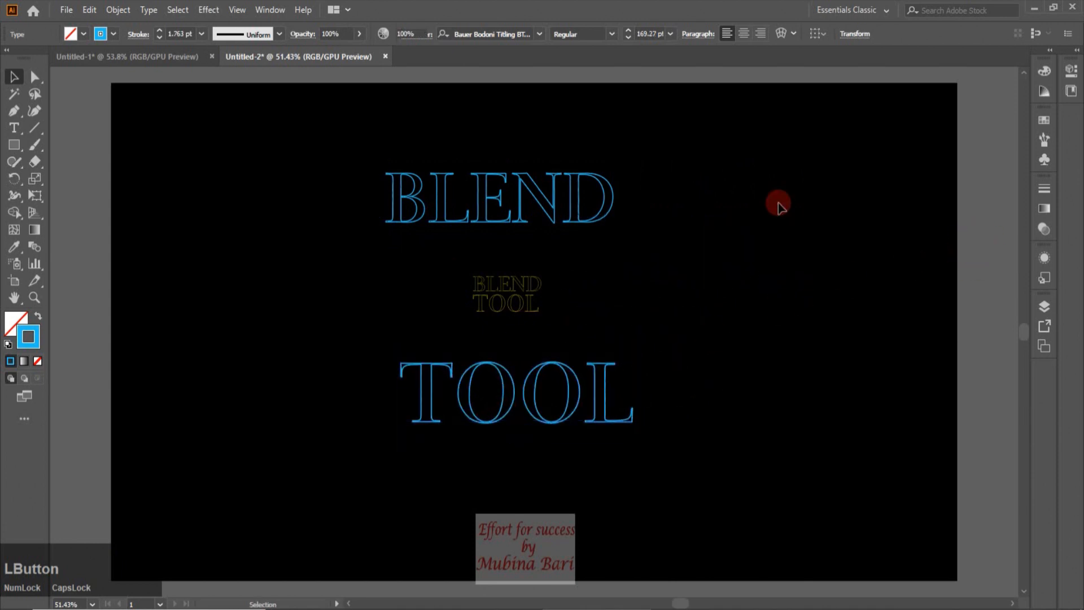
Duplicate BLEND upward and TOOL downward, then align all texts to a common horizontal centre
left_click_drag(539, 206, 533, 131)
left_click_drag(562, 425, 565, 537)
left_click_drag(375, 90, 514, 511)
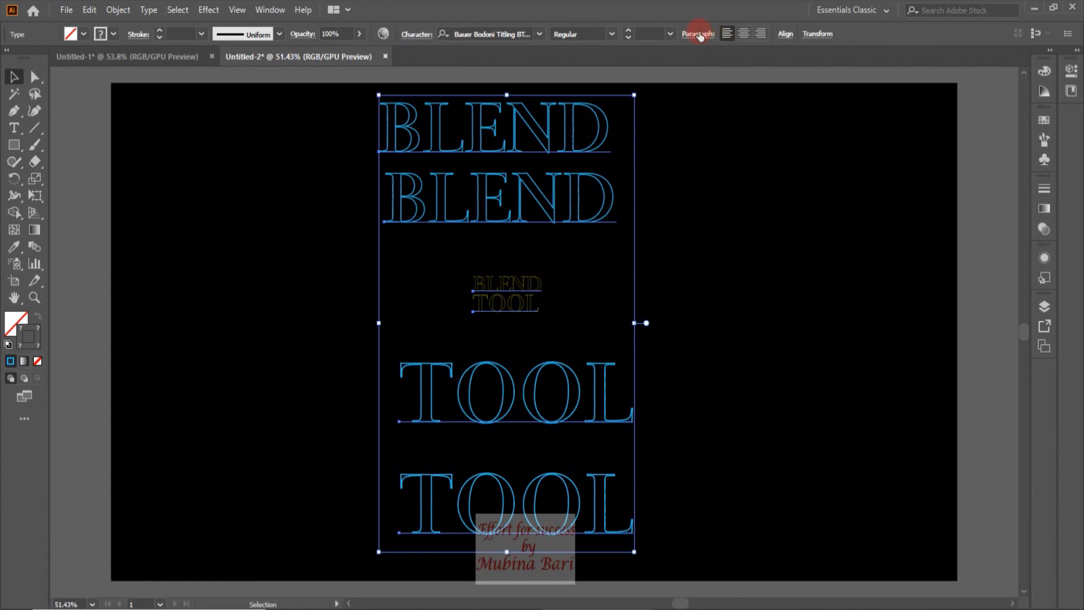
left_click(784, 35)
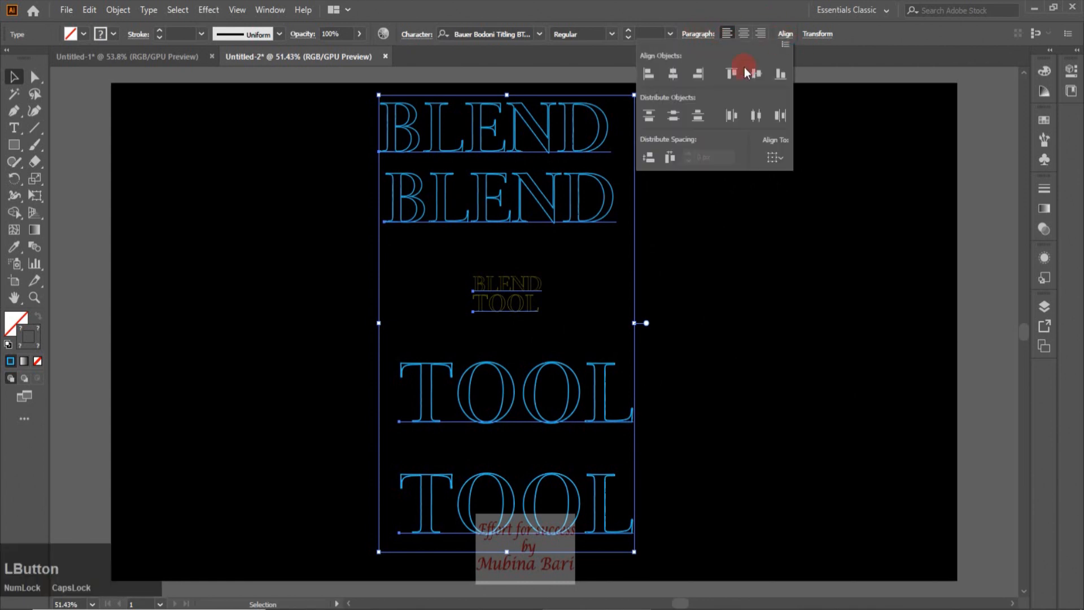
left_click(671, 75)
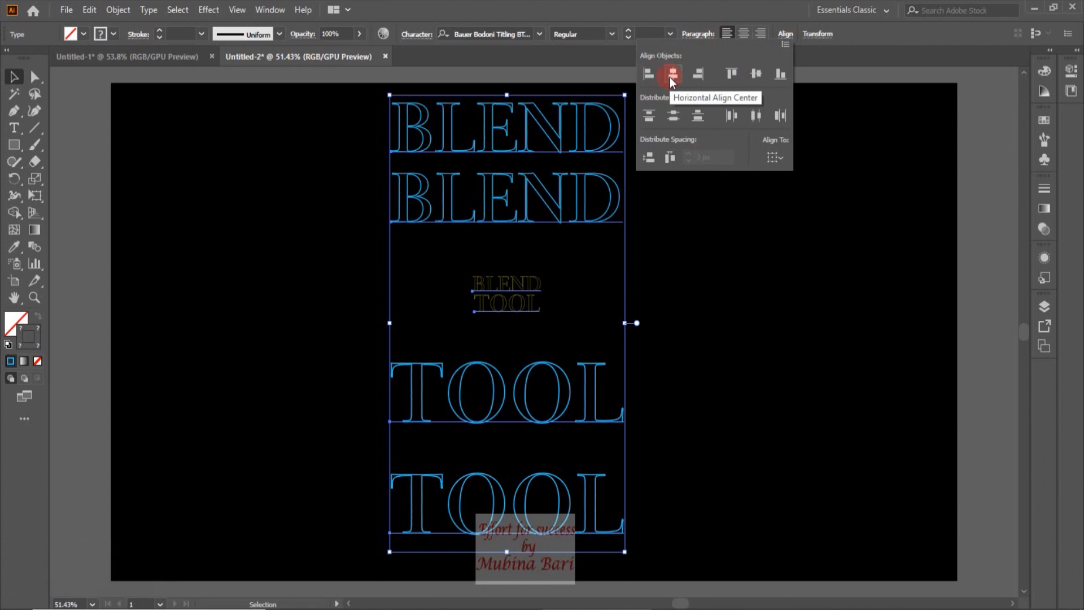
Make a blend between the small yellow TOOL and the inner large blue TOOL
left_click(527, 308)
left_click(528, 310)
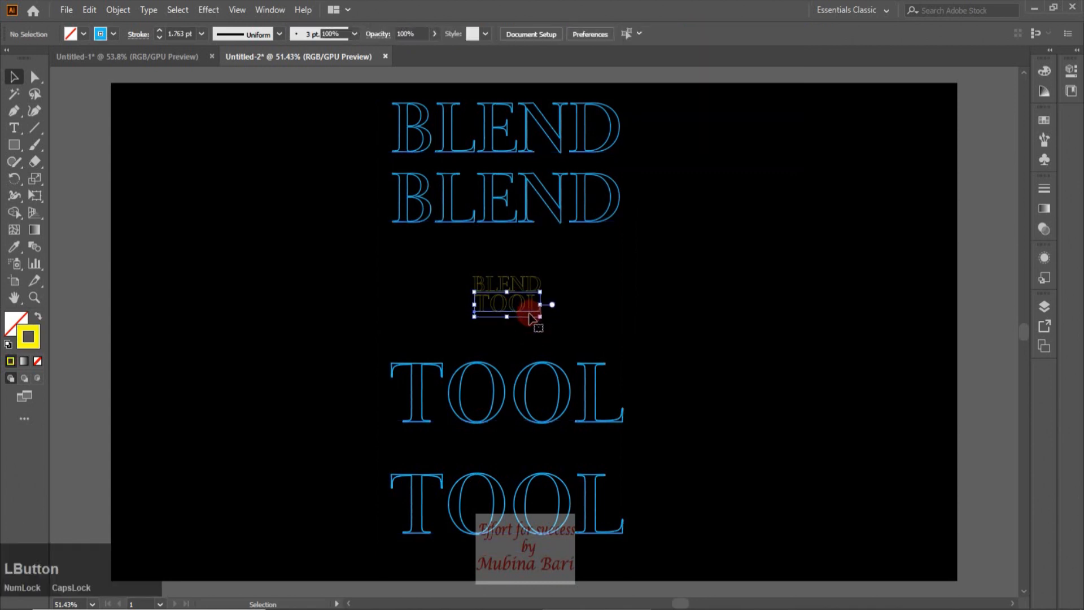
left_click(530, 368, "shift")
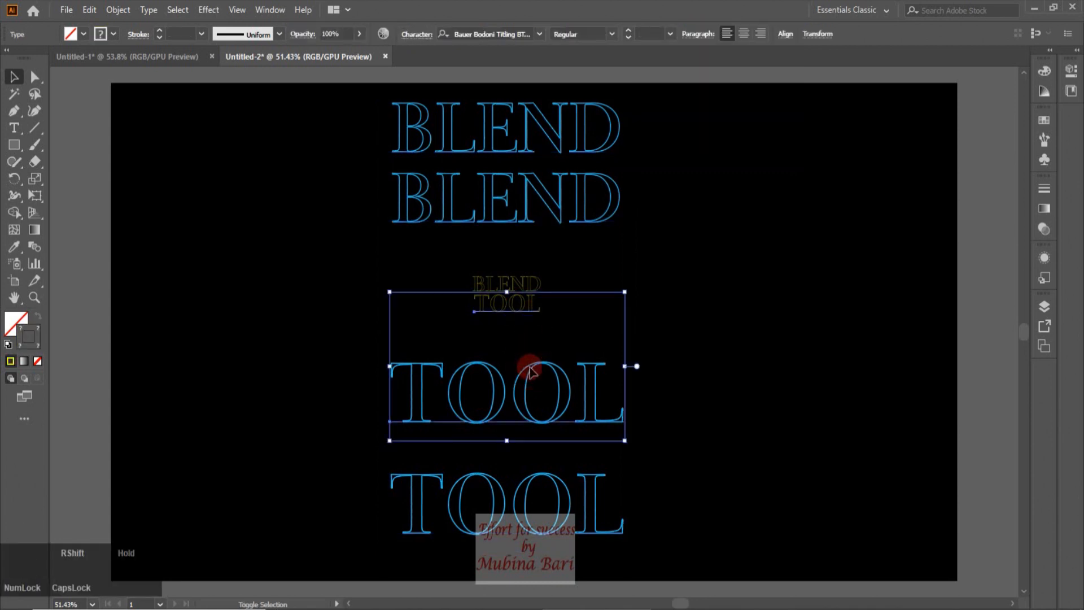
left_click(43, 278)
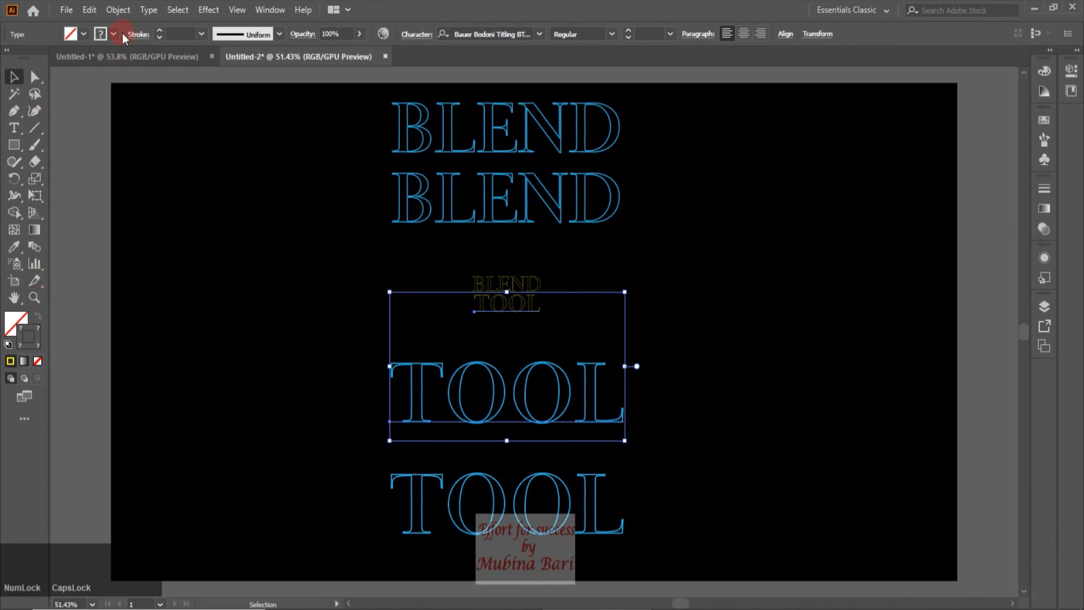
left_click(118, 11)
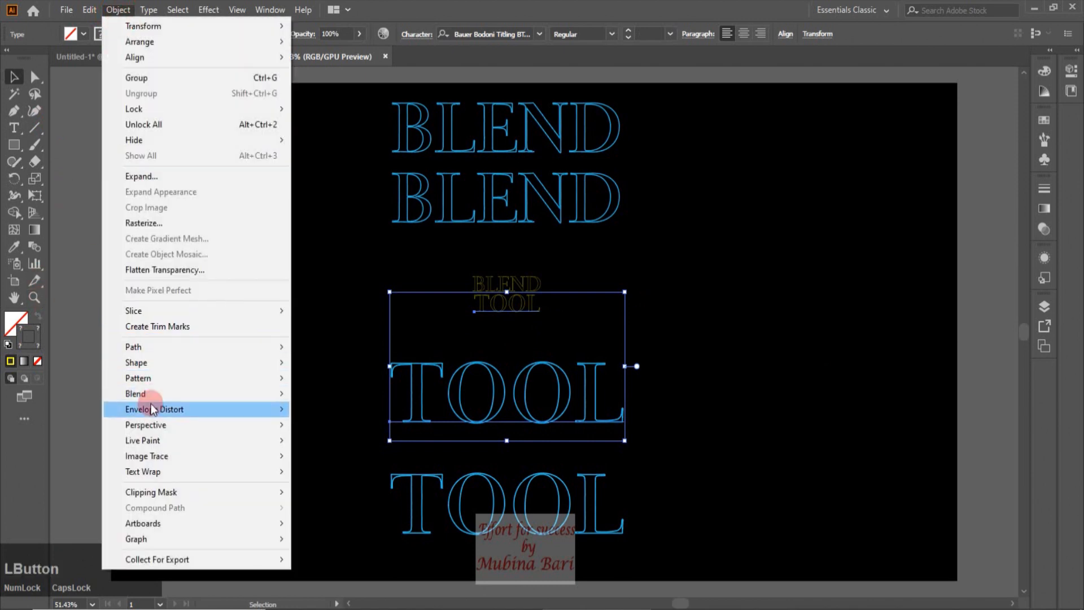
mouse_move(150, 395)
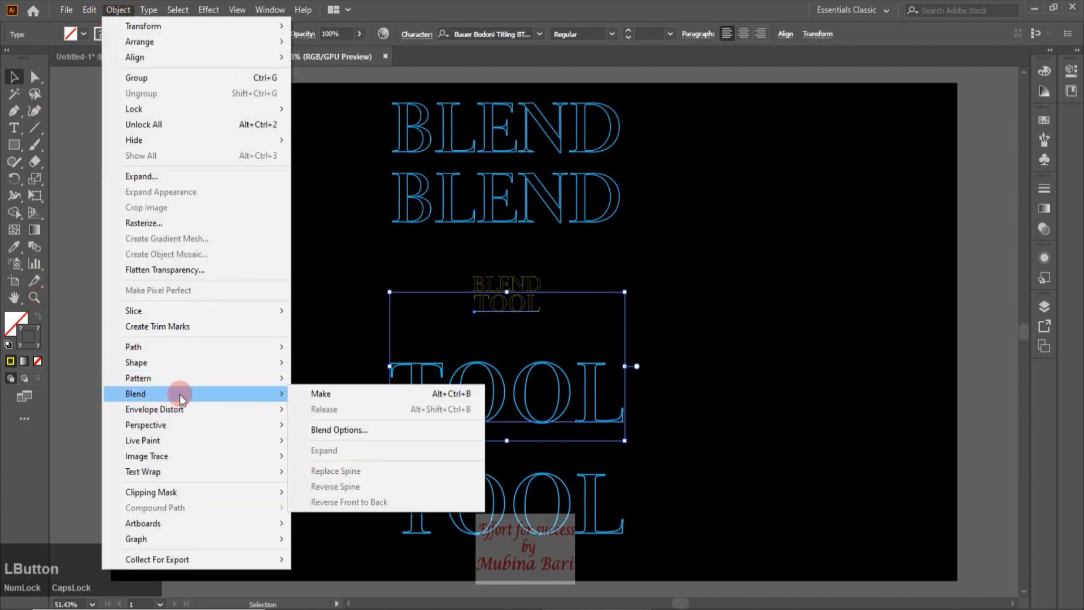
left_click(329, 395)
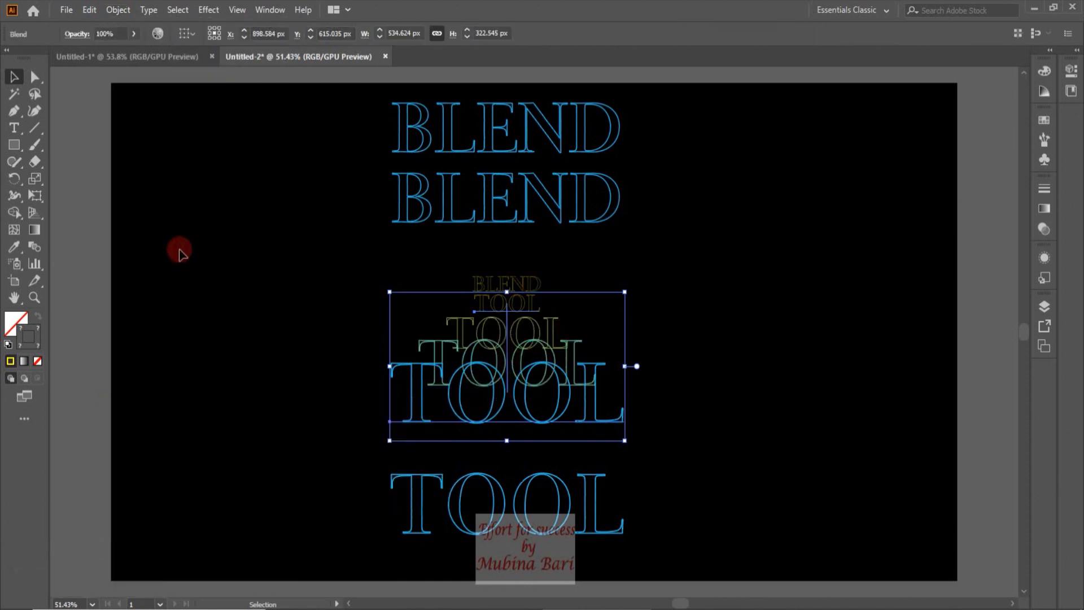
Set the TOOL blend's spacing to Specified Steps with 75 steps, previewing before confirming
left_click(115, 10)
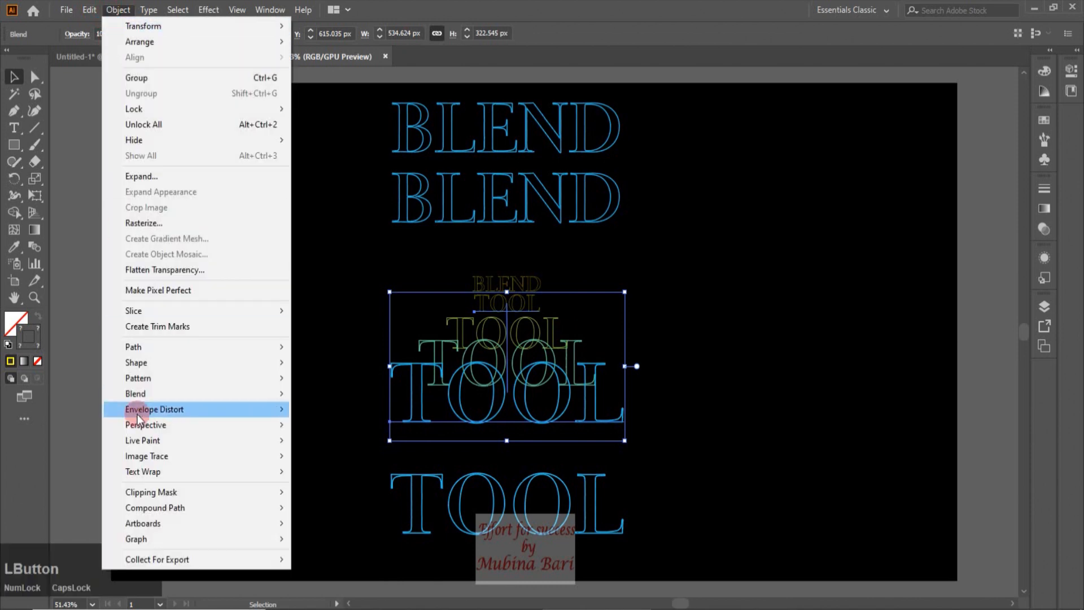
mouse_move(147, 397)
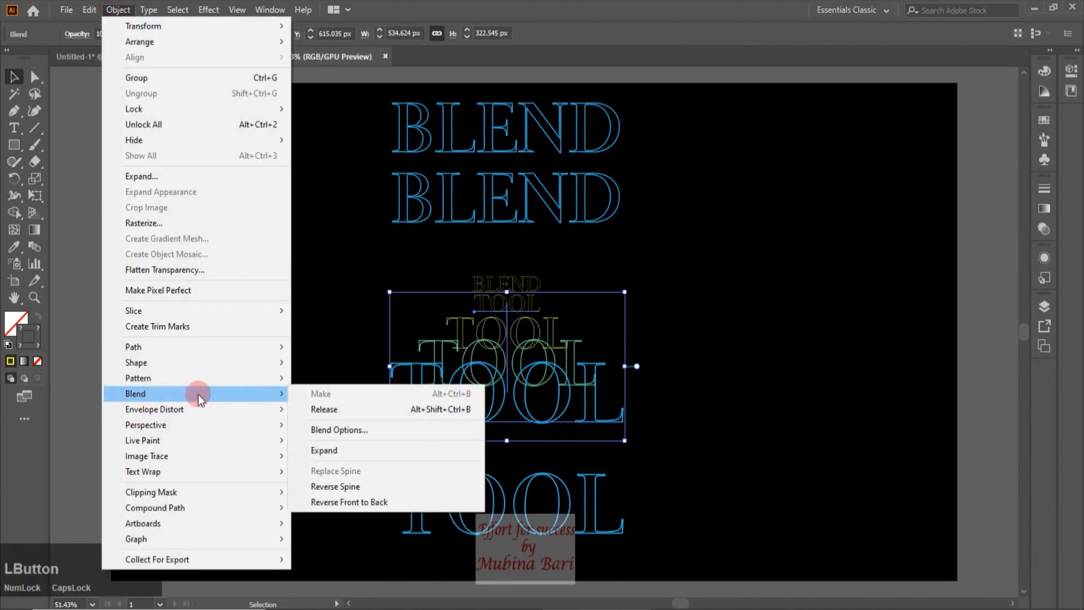
left_click(323, 431)
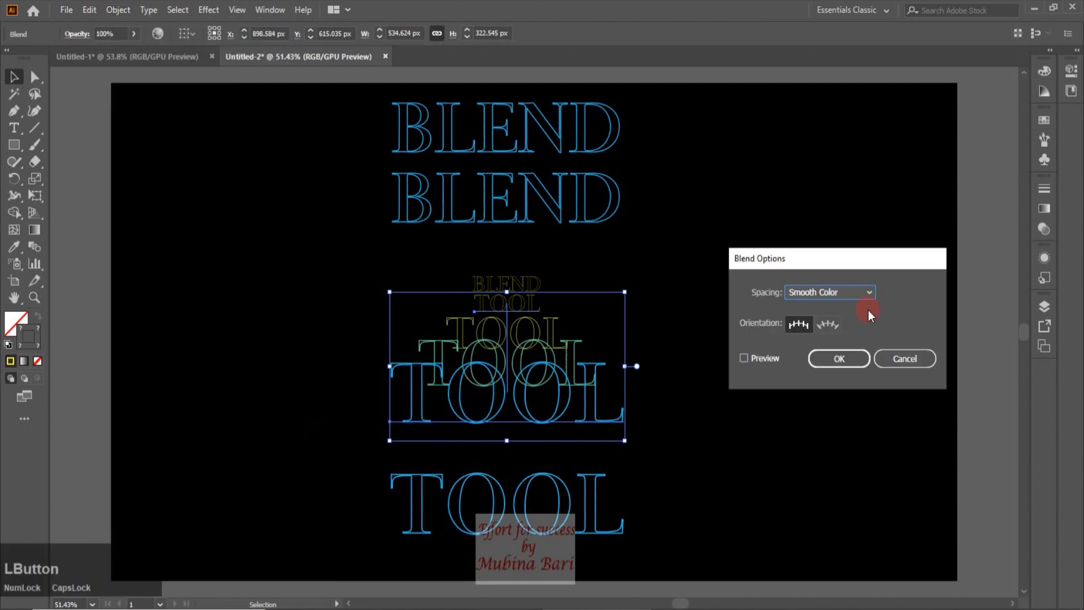
left_click(872, 294)
left_click(872, 293)
left_click(872, 294)
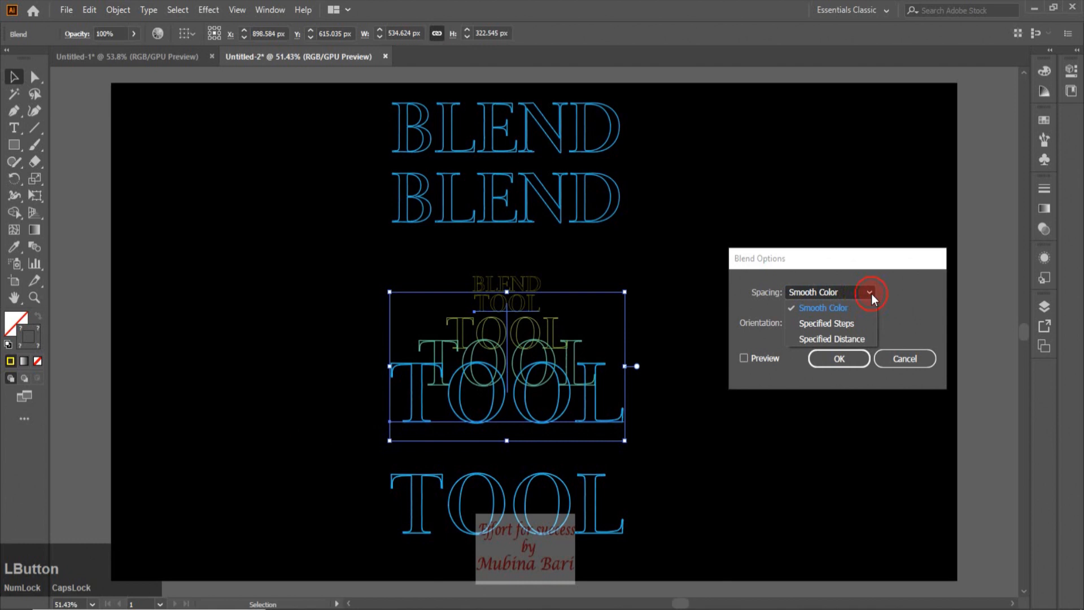
left_click(852, 326)
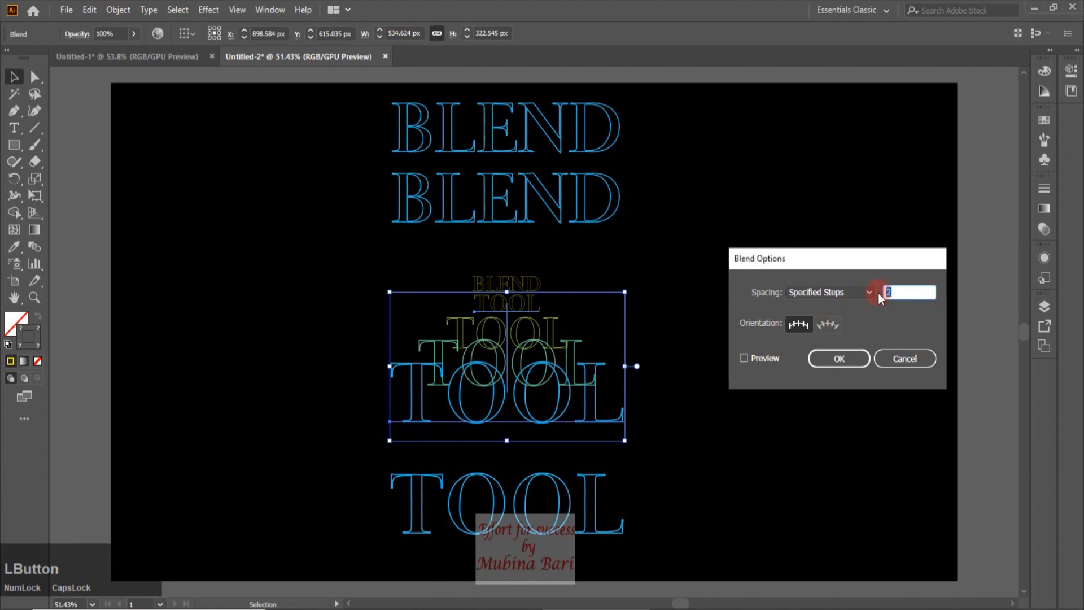
type("75")
left_click(746, 357)
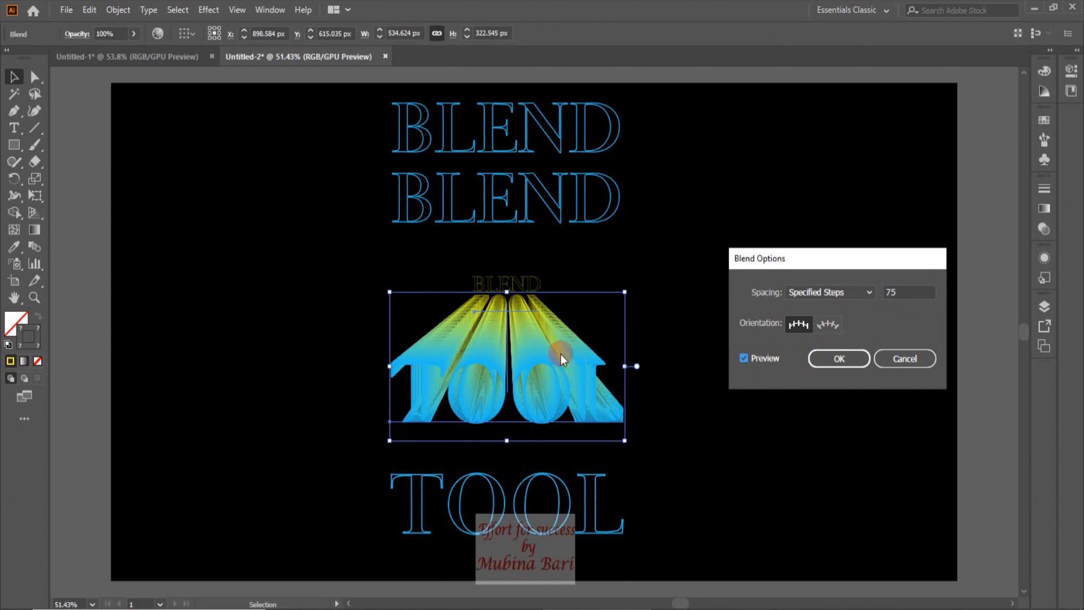
left_click(843, 365)
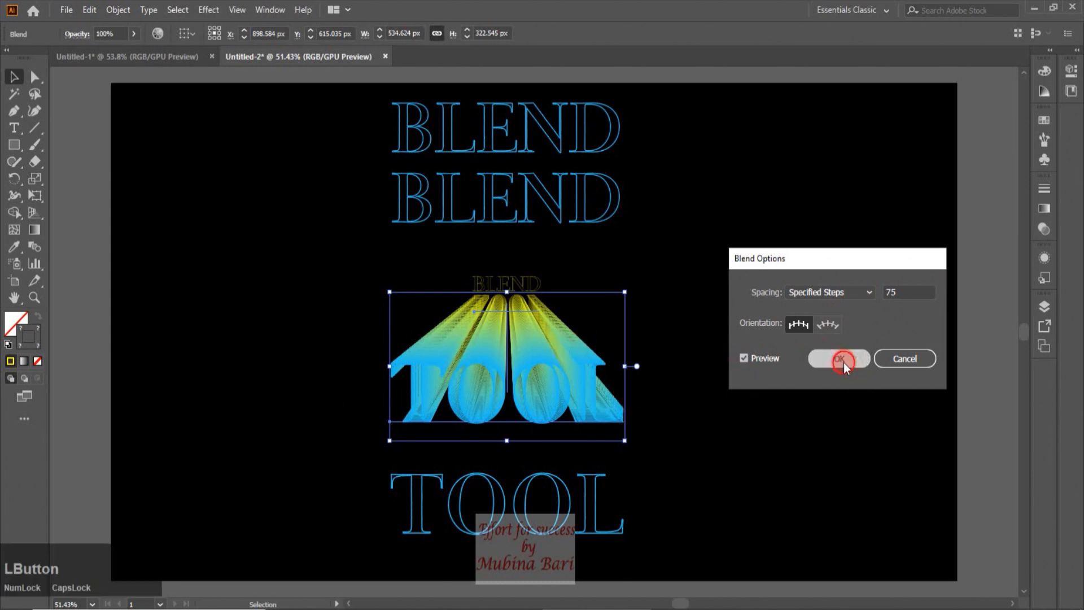
Make a blend between the inner large blue BLEND and the small yellow BLEND
left_click(95, 253)
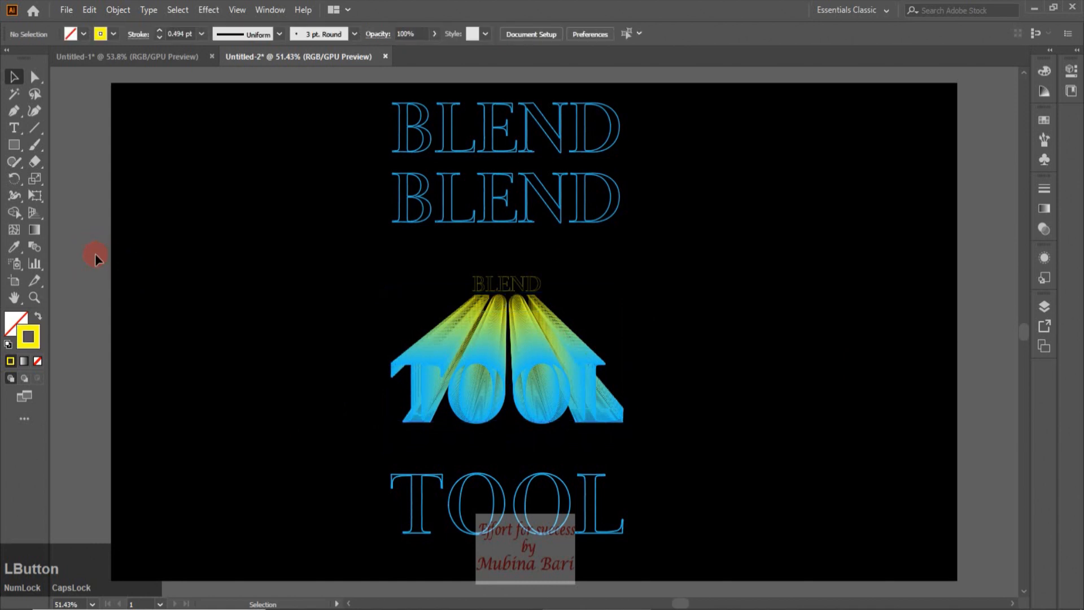
left_click(443, 213)
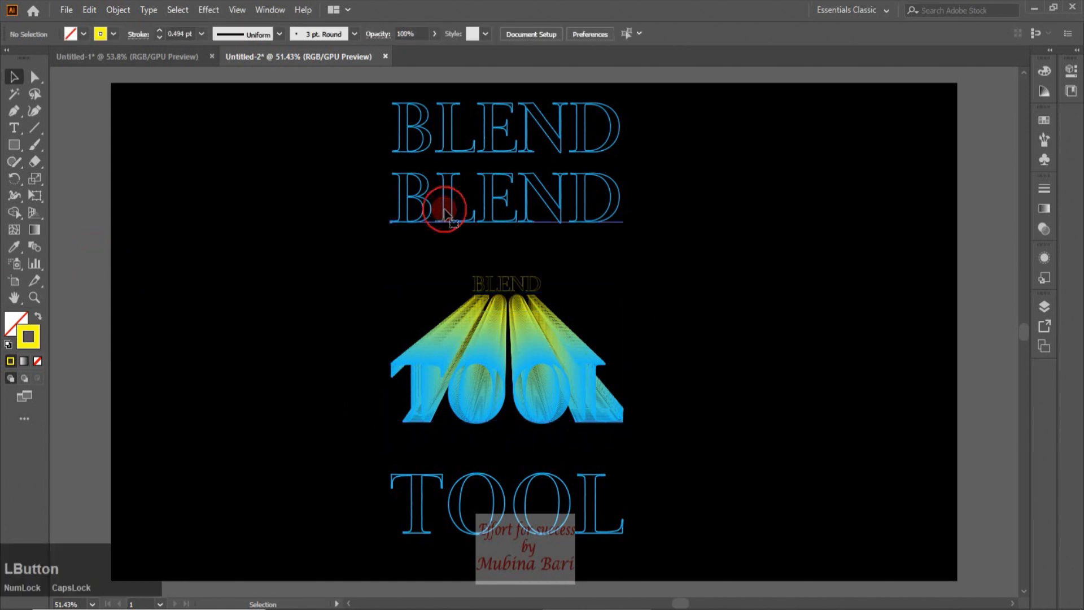
left_click(506, 288, "shift")
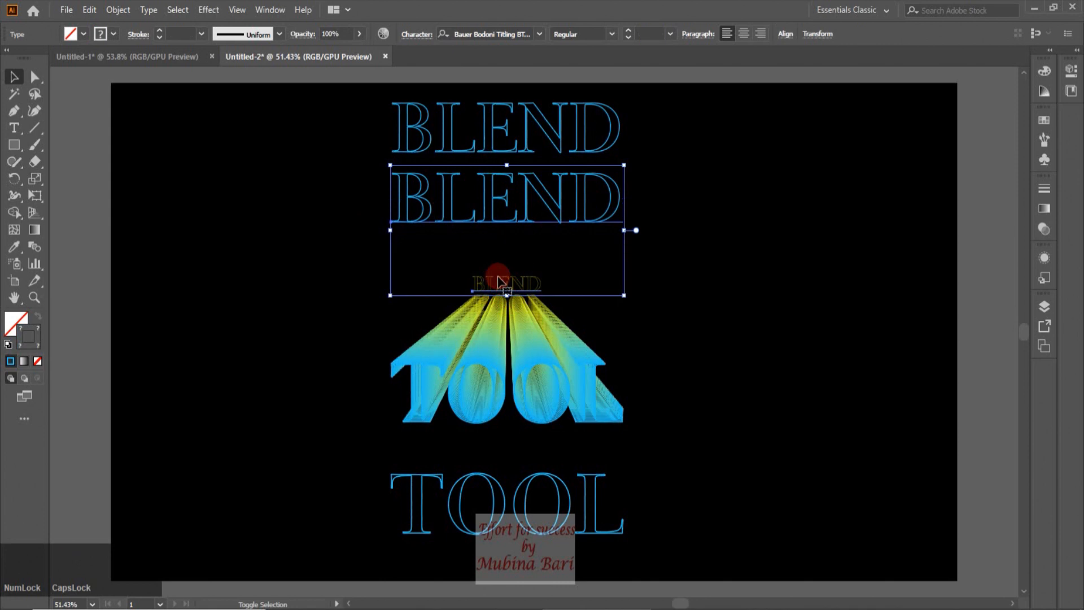
left_click(112, 12)
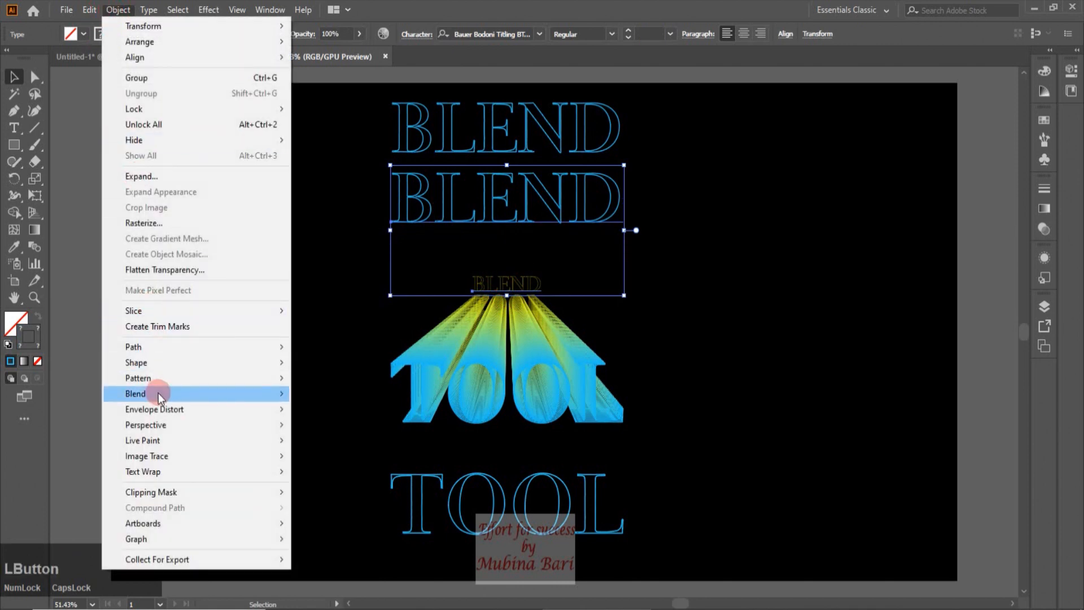
mouse_move(158, 393)
left_click(326, 391)
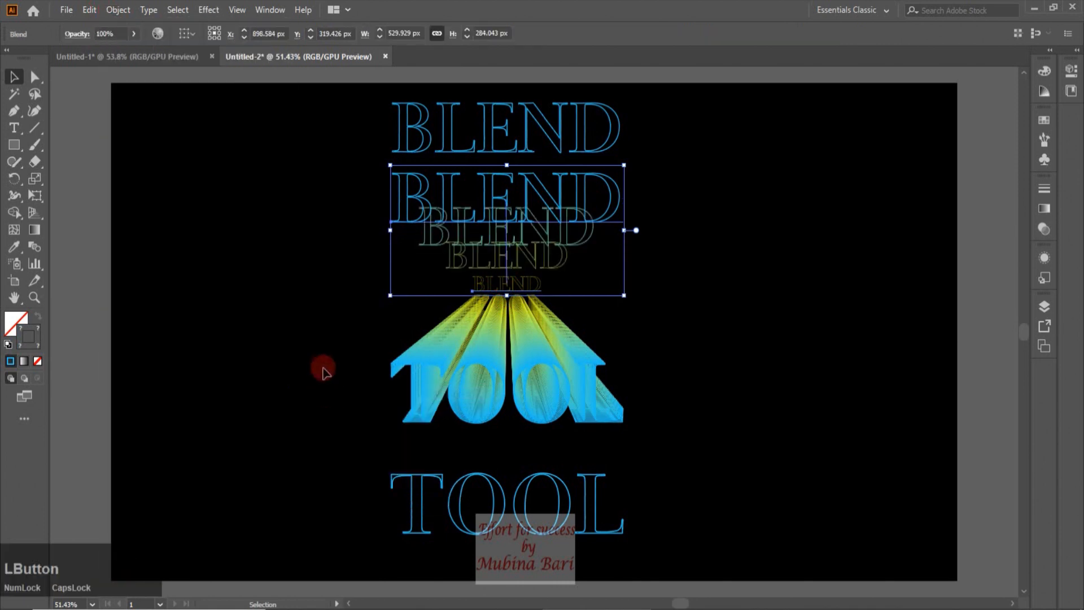
Set the BLEND blend's spacing to Specified Steps with 75 steps, previewing before confirming
left_click(118, 11)
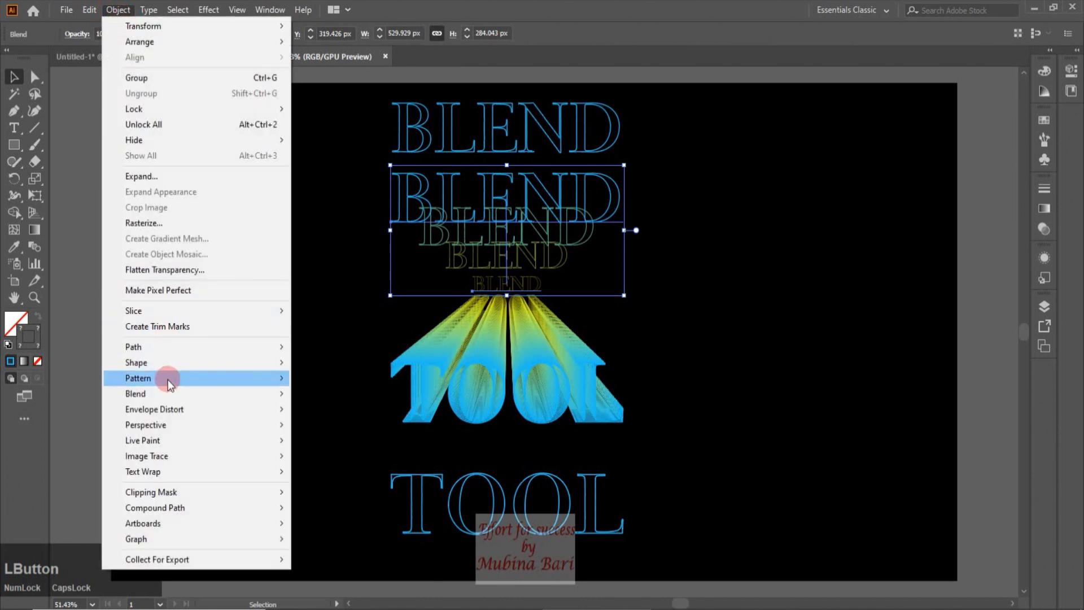
mouse_move(206, 395)
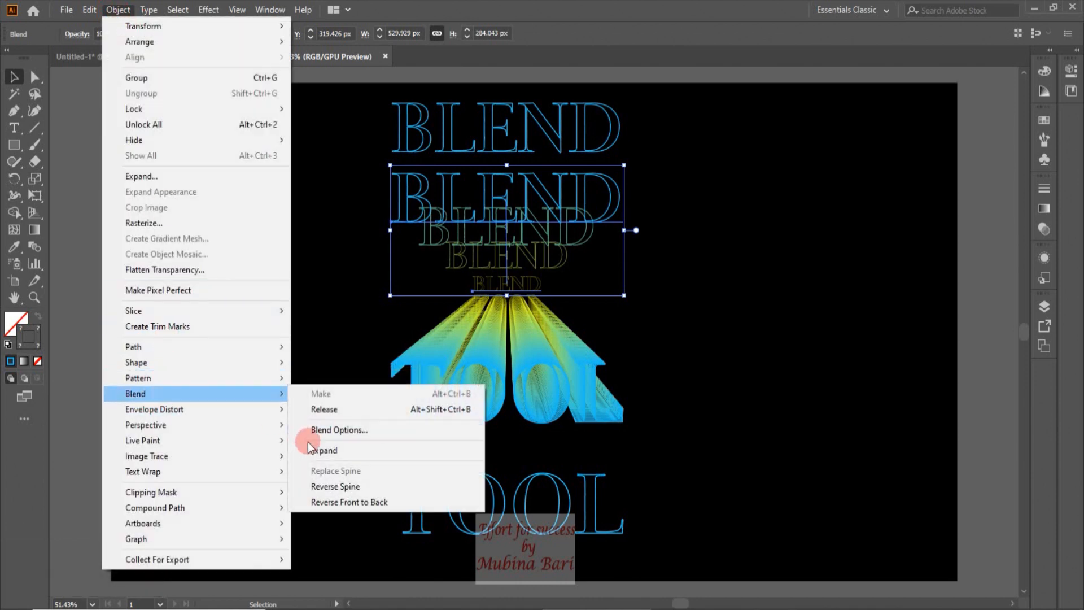
left_click(336, 431)
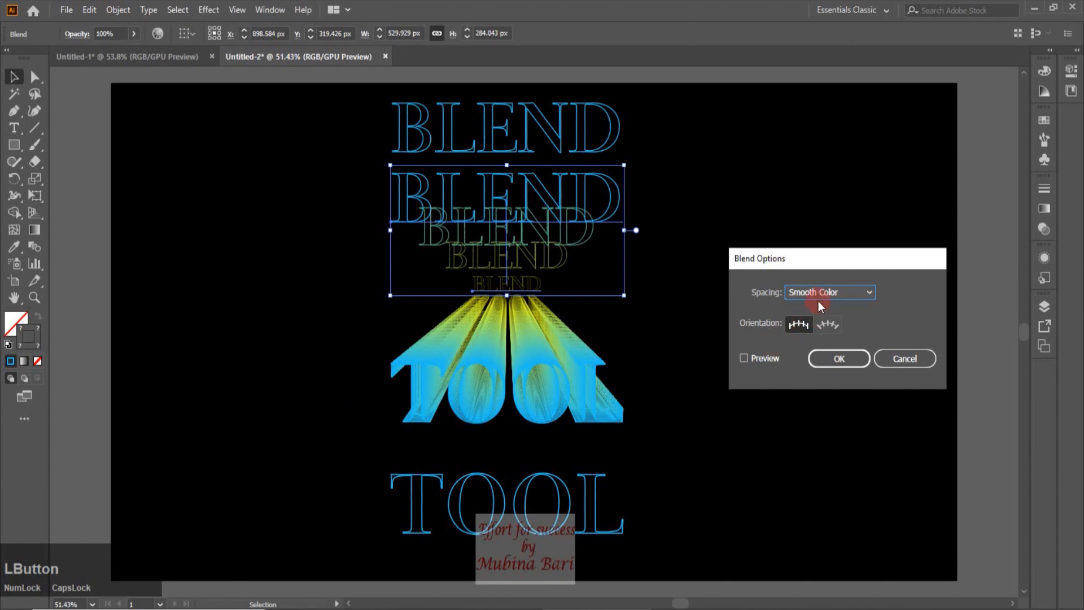
left_click(866, 288)
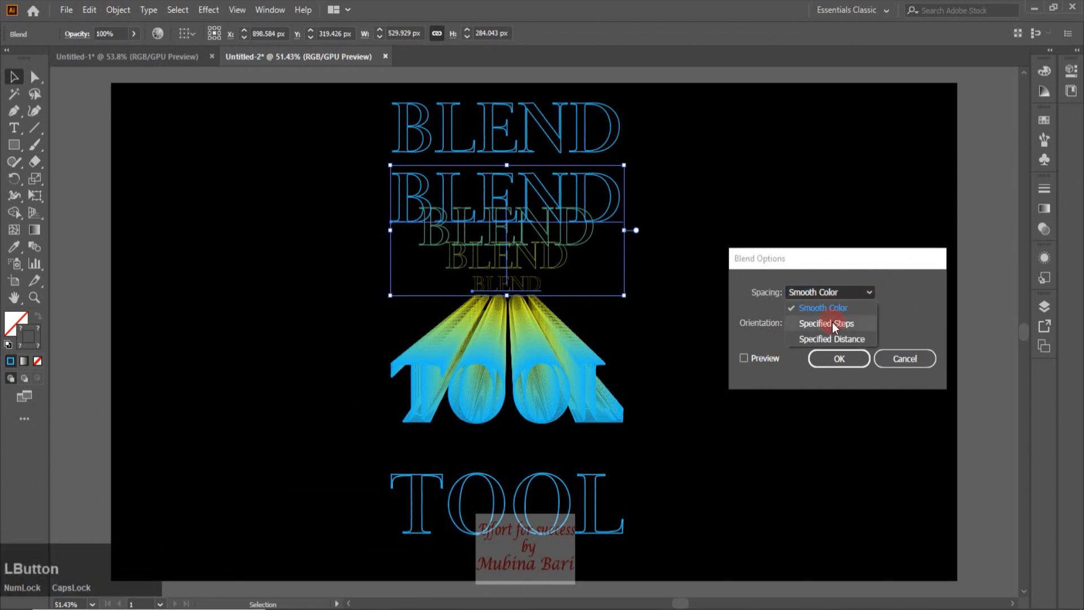
left_click(832, 322)
double_click(889, 292)
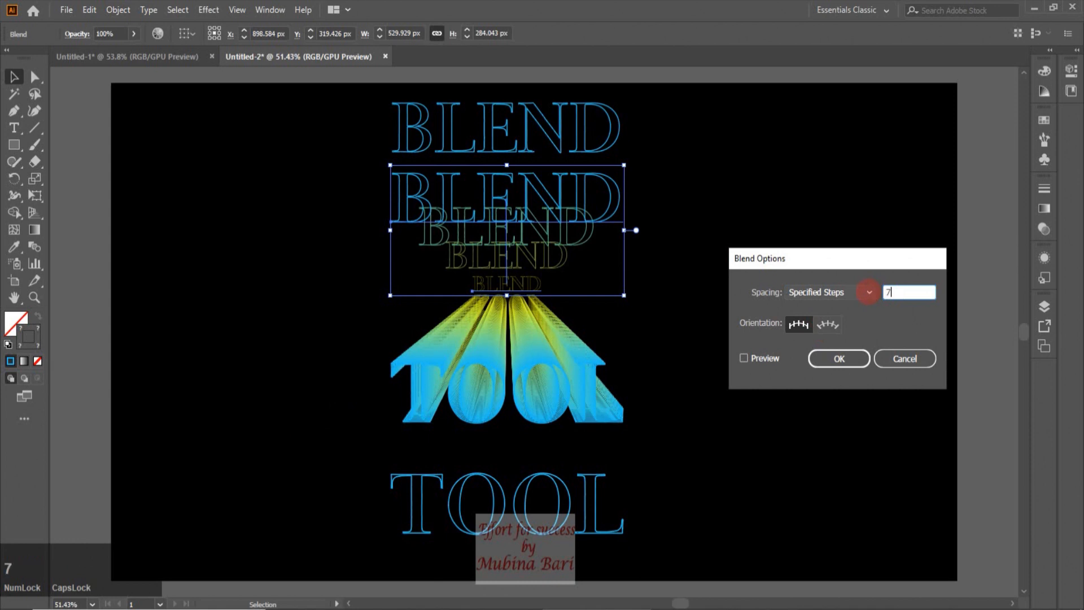
left_click(743, 358)
left_click(838, 359)
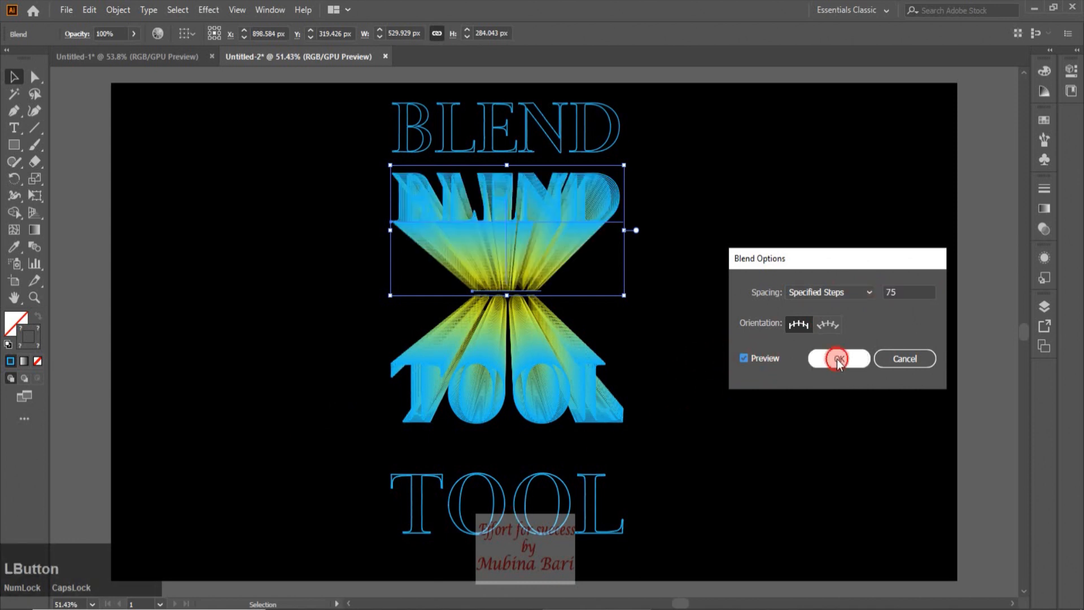
left_click(74, 186)
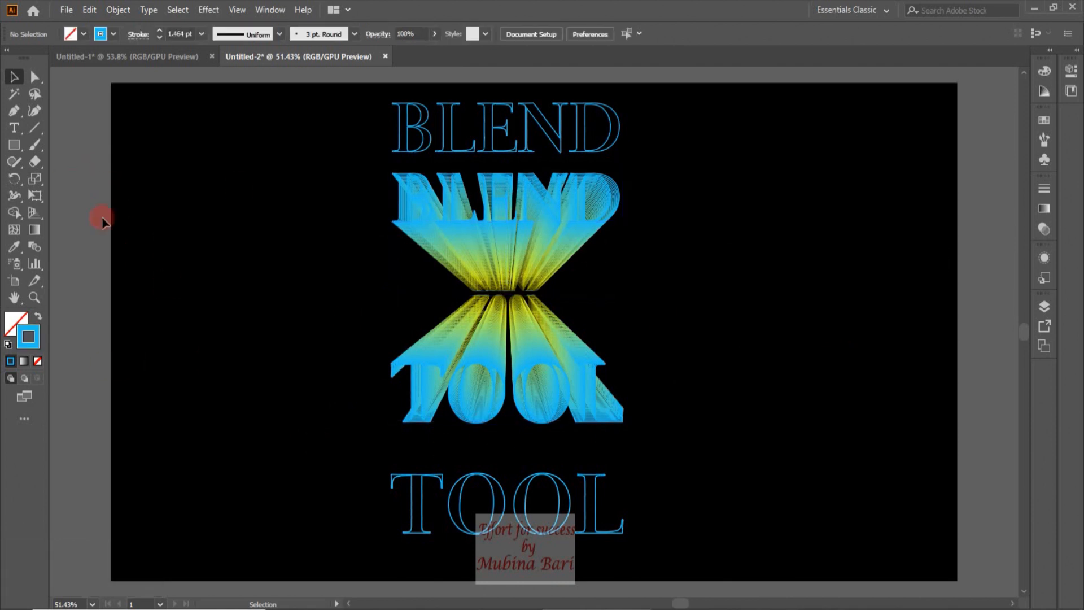
Set the top outlined BLEND text's stroke weight to 5 pt
left_click(507, 148)
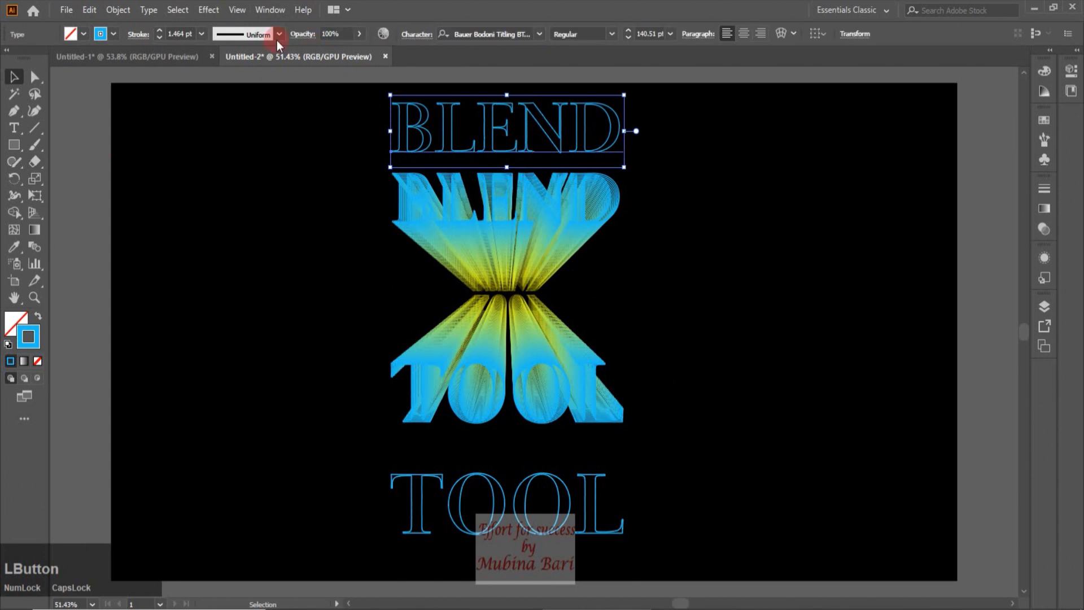
left_click(202, 34)
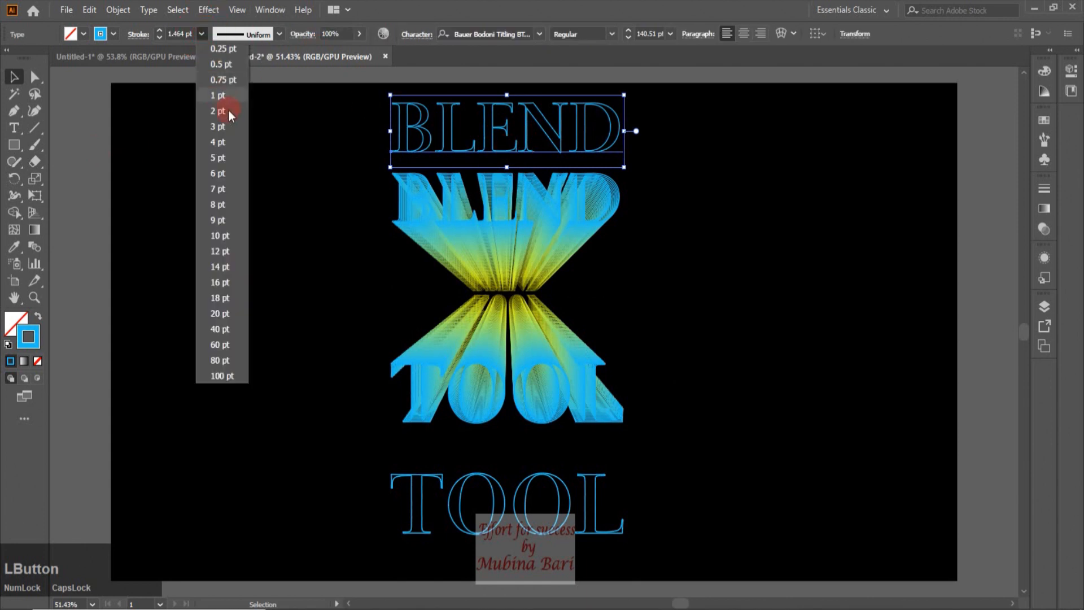
left_click(225, 158)
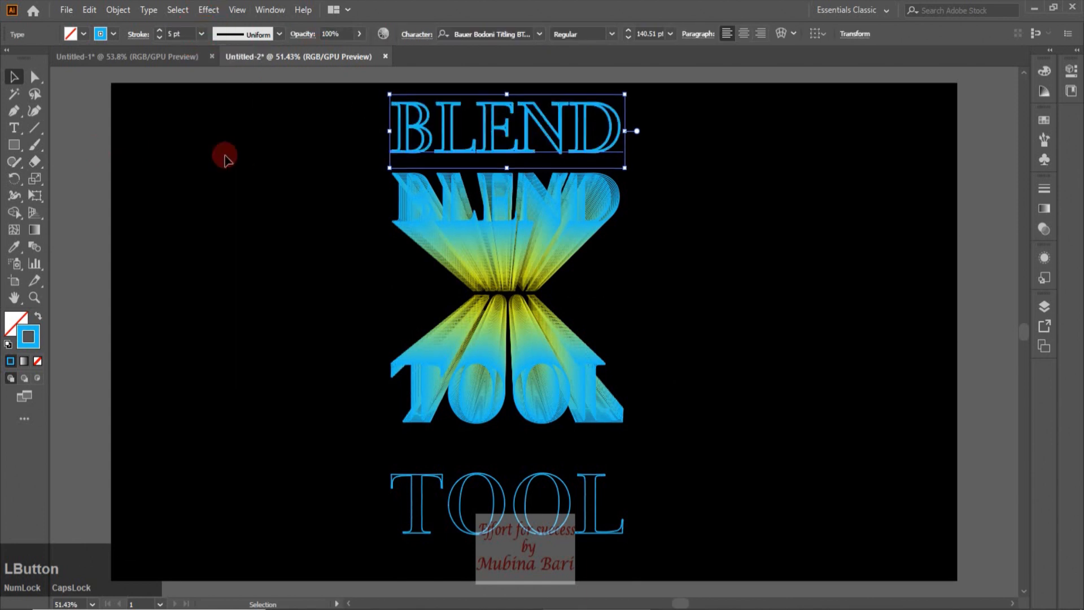
left_click(87, 147)
Reselect the top BLEND text and open its stroke colour picker, confirming the current colour
left_click(923, 111)
left_click(467, 150)
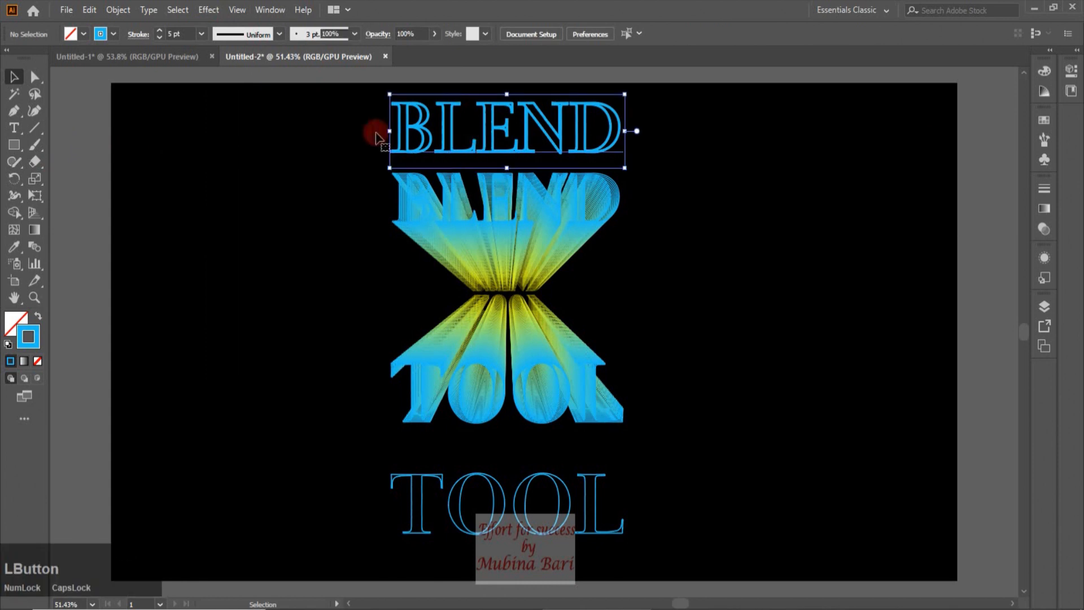
double_click(29, 336)
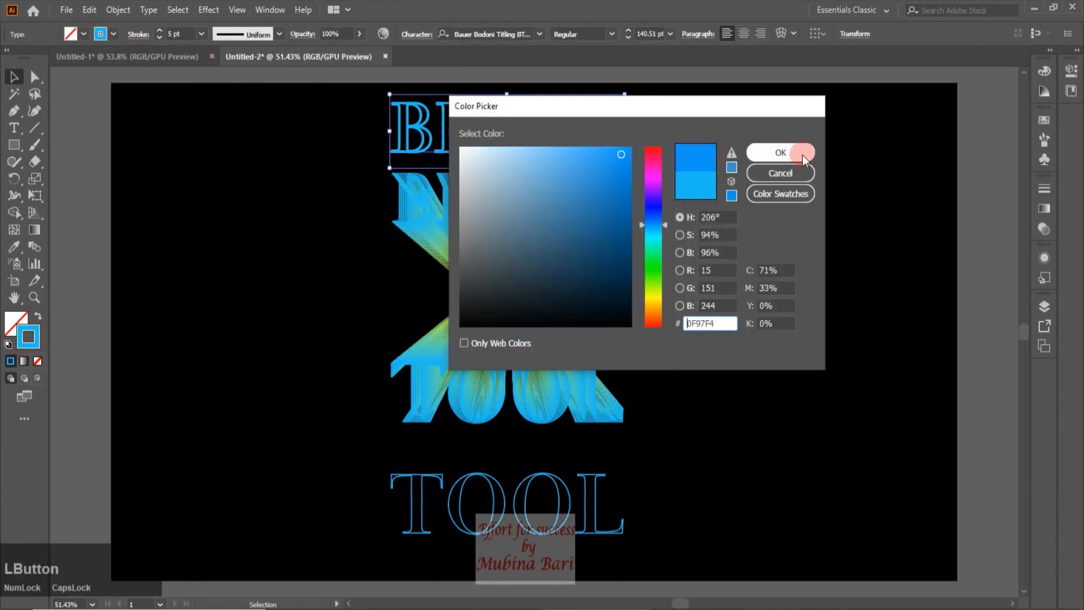
left_click(803, 153)
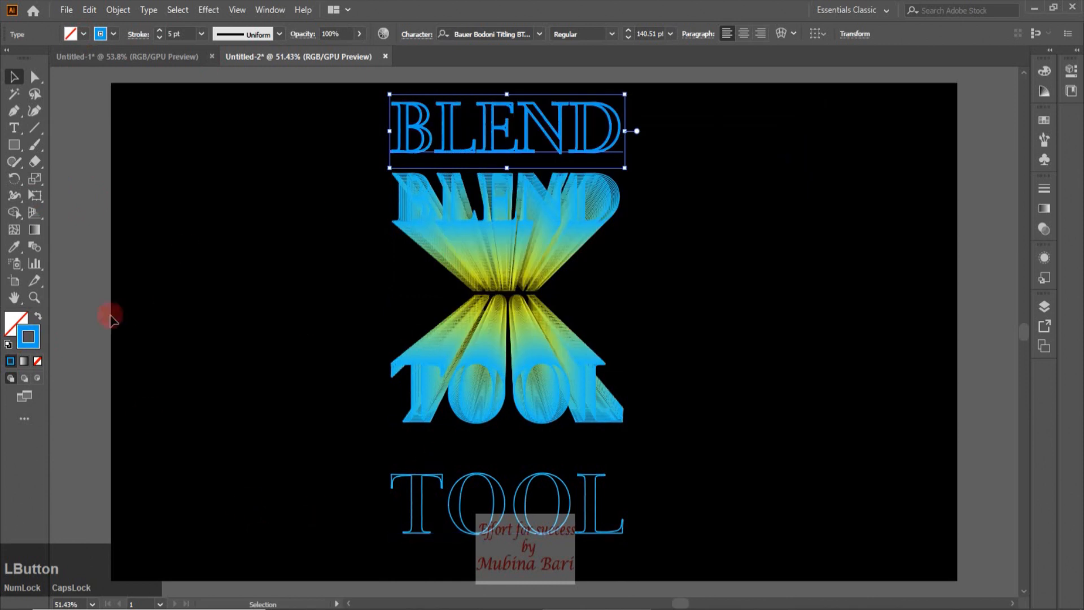
Copy the top BLEND's stroke style onto the bottom outlined TOOL text with the Eyedropper
left_click(408, 477)
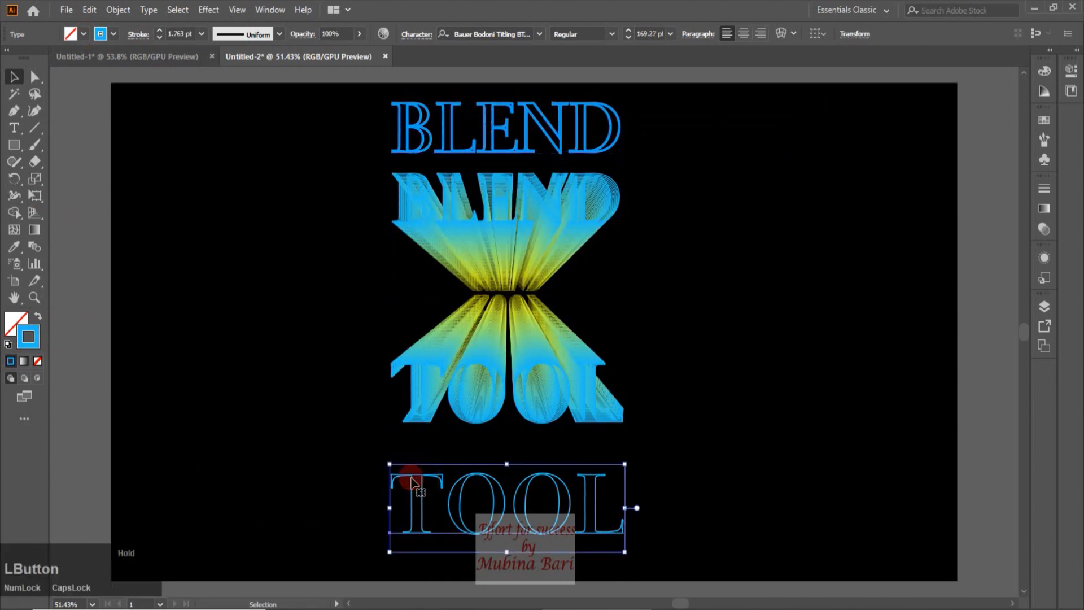
left_click(14, 248)
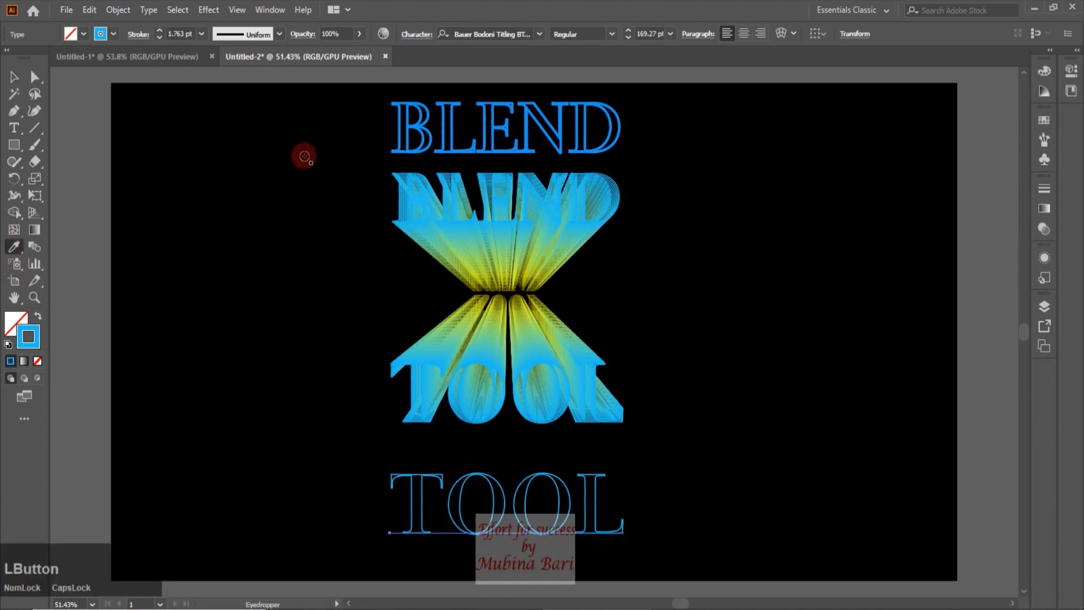
left_click(455, 148)
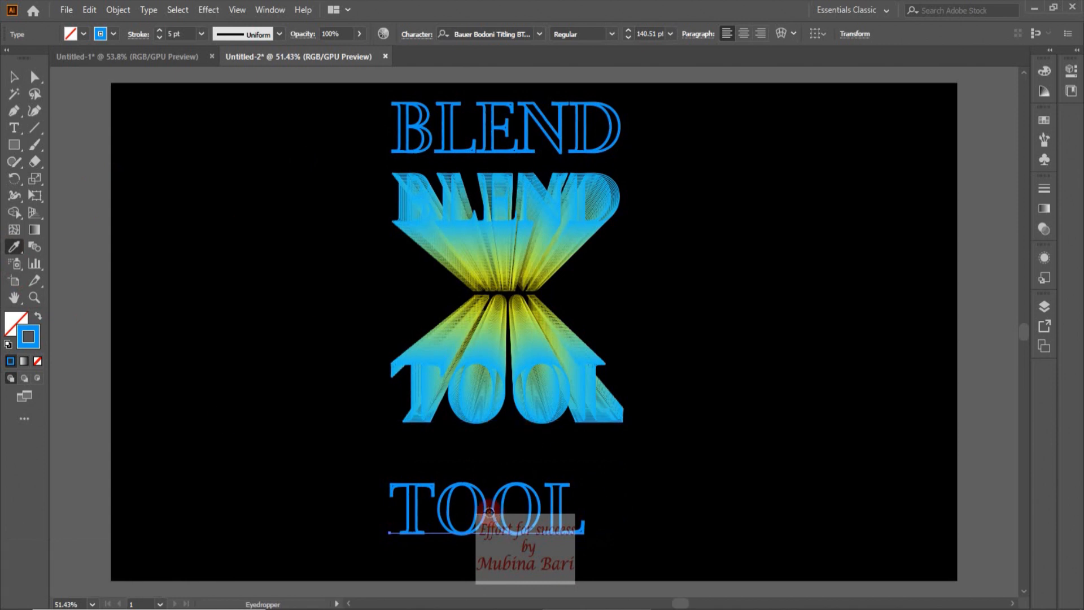
left_click(57, 170)
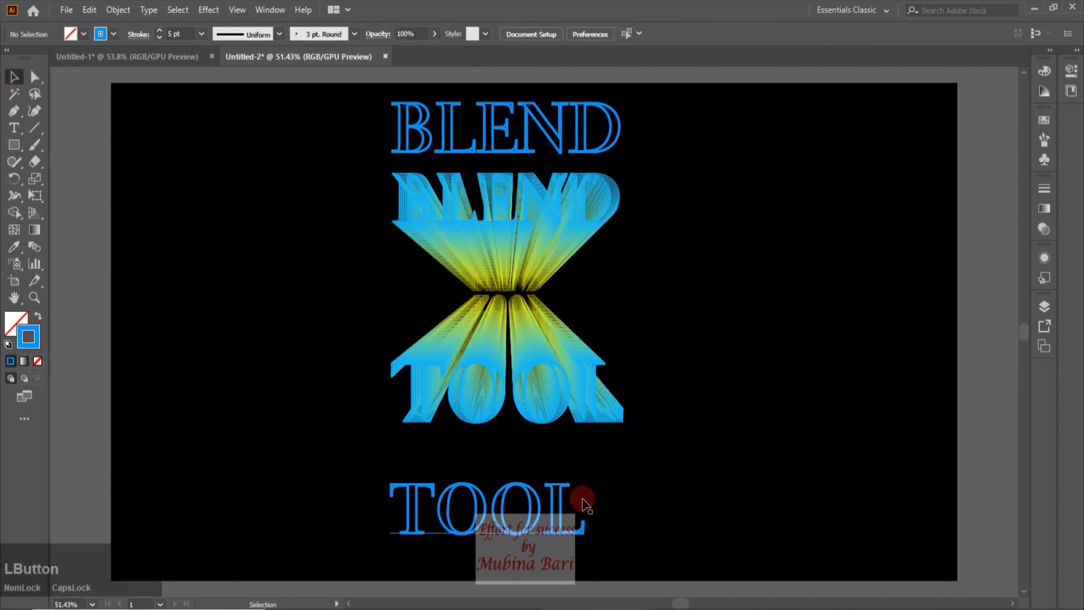
Move the top BLEND text down onto the blend's large BLEND and bring it to the front
left_click_drag(527, 156, 527, 222)
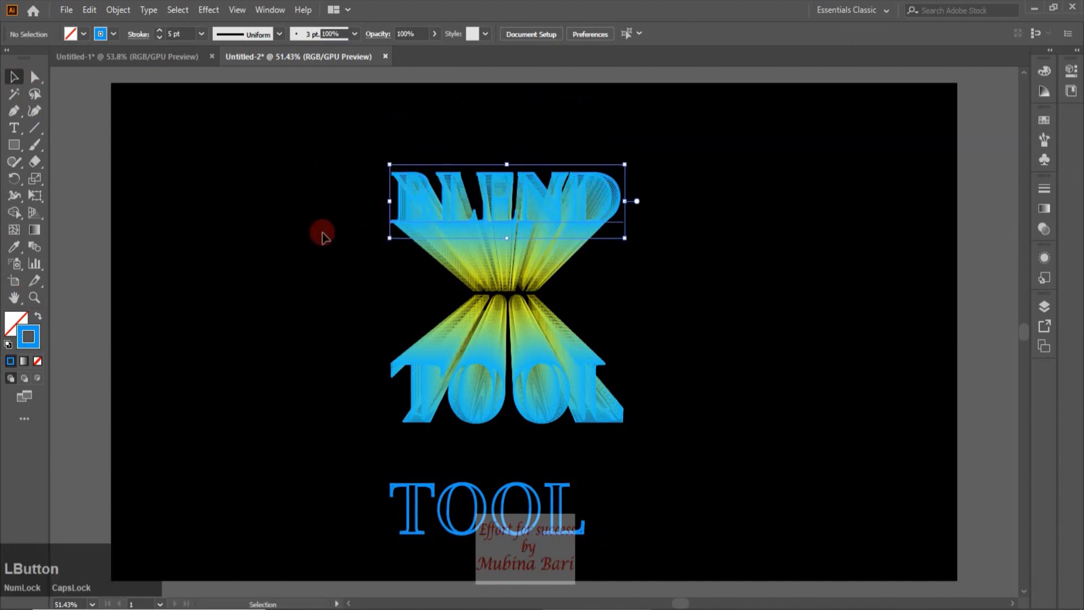
right_click(445, 210)
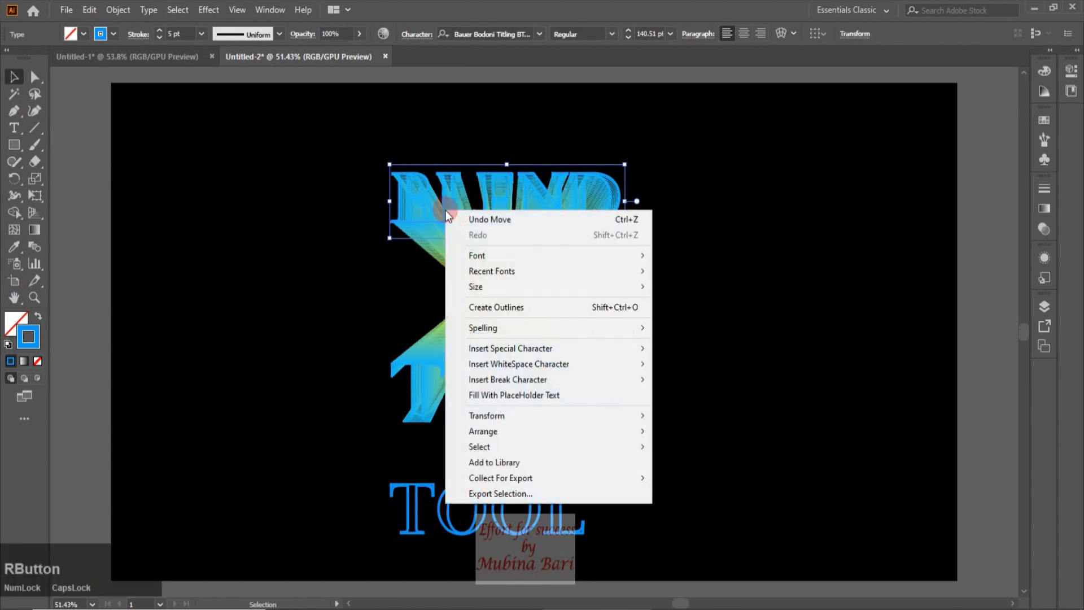
mouse_move(504, 431)
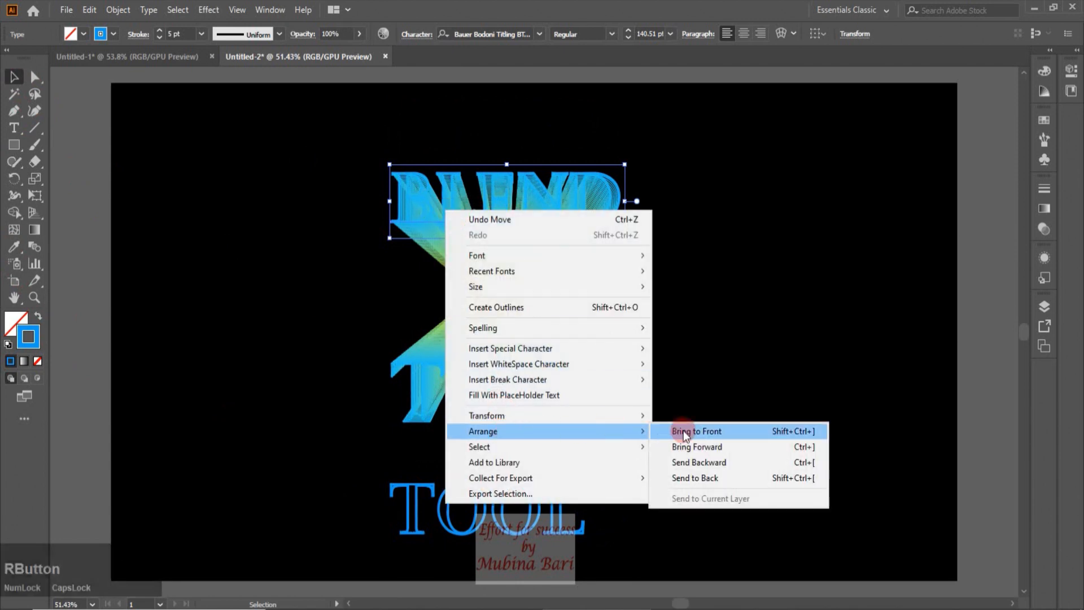
left_click(684, 431)
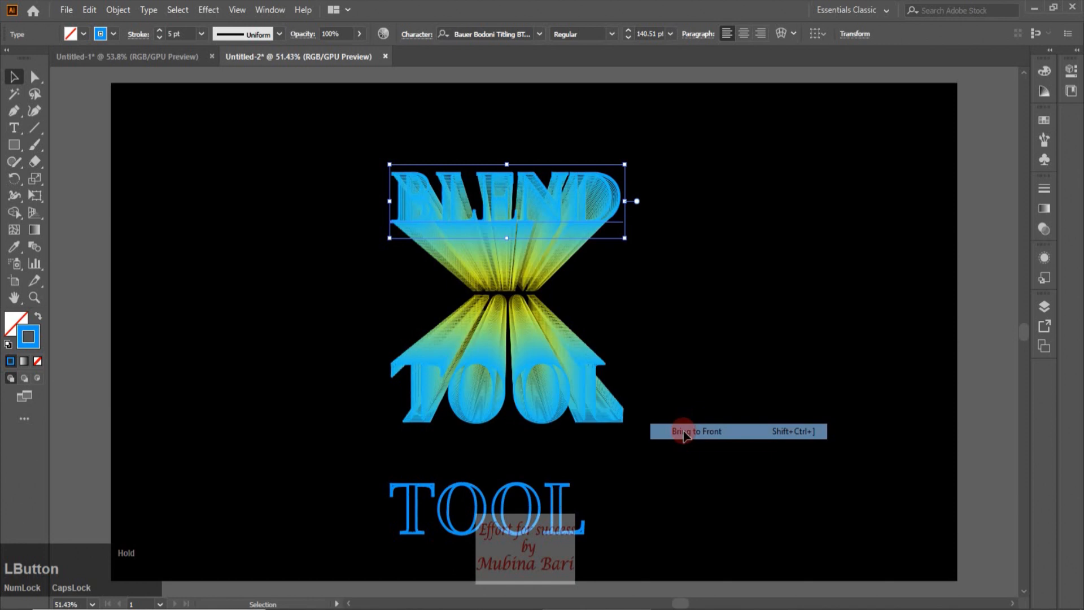
left_click(74, 195)
Move the bottom TOOL text up onto the blend's large TOOL and bring it to the front
left_click_drag(495, 506, 544, 390)
right_click(545, 393)
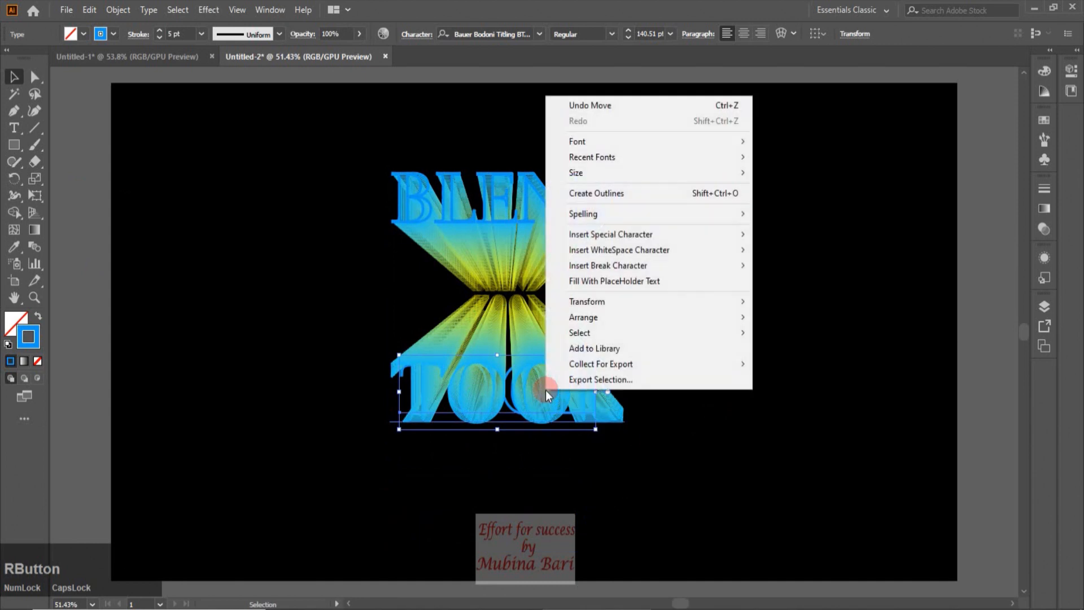
mouse_move(591, 318)
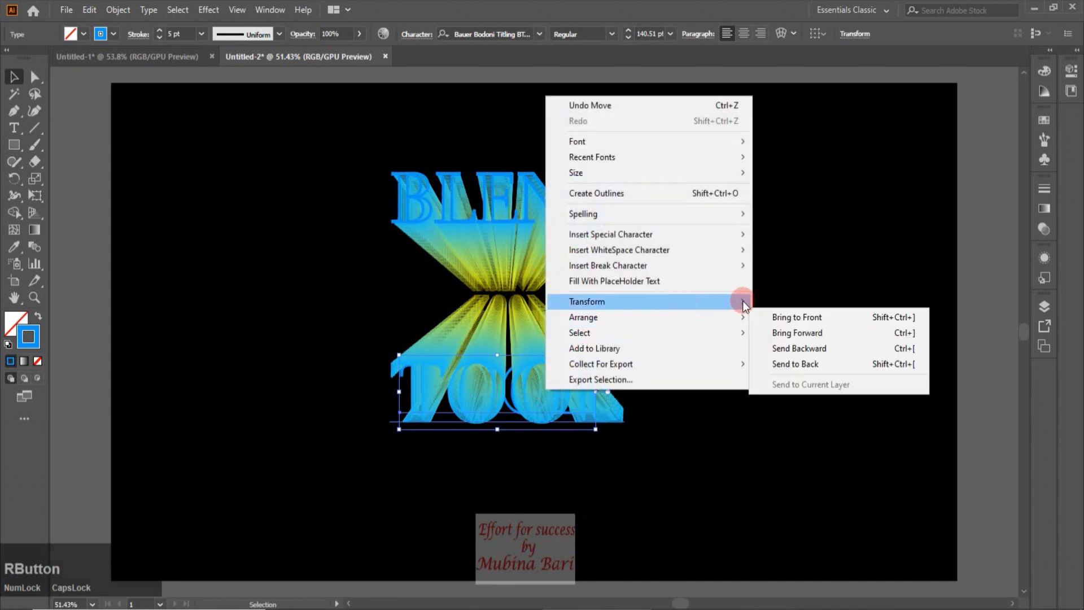
left_click(801, 315)
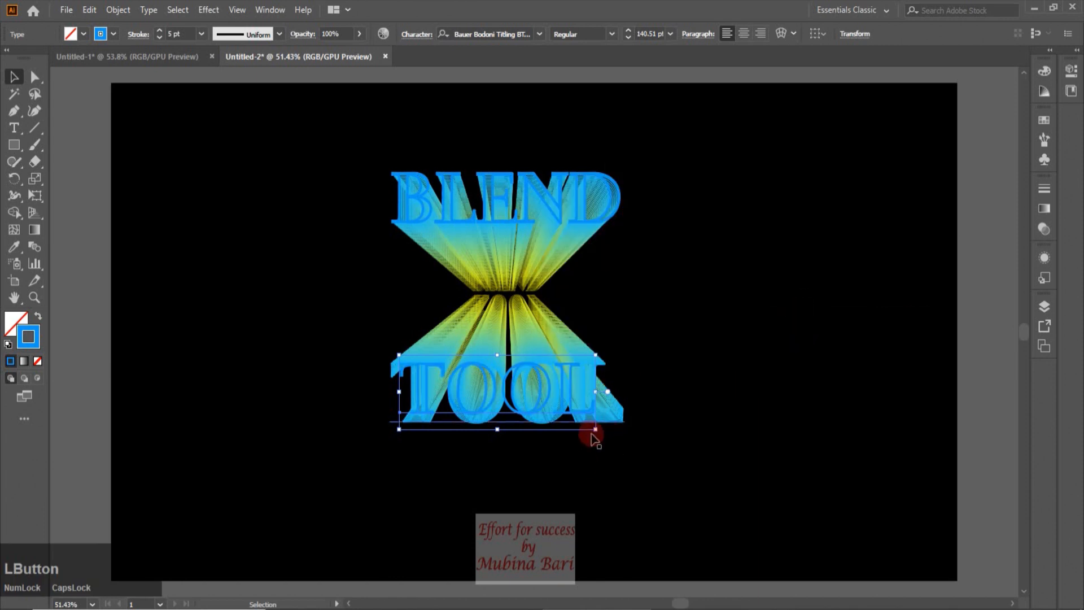
Enlarge the moved TOOL text to match the large blended TOOL
left_click_drag(596, 429, 626, 441)
left_click(35, 144)
left_click(64, 154)
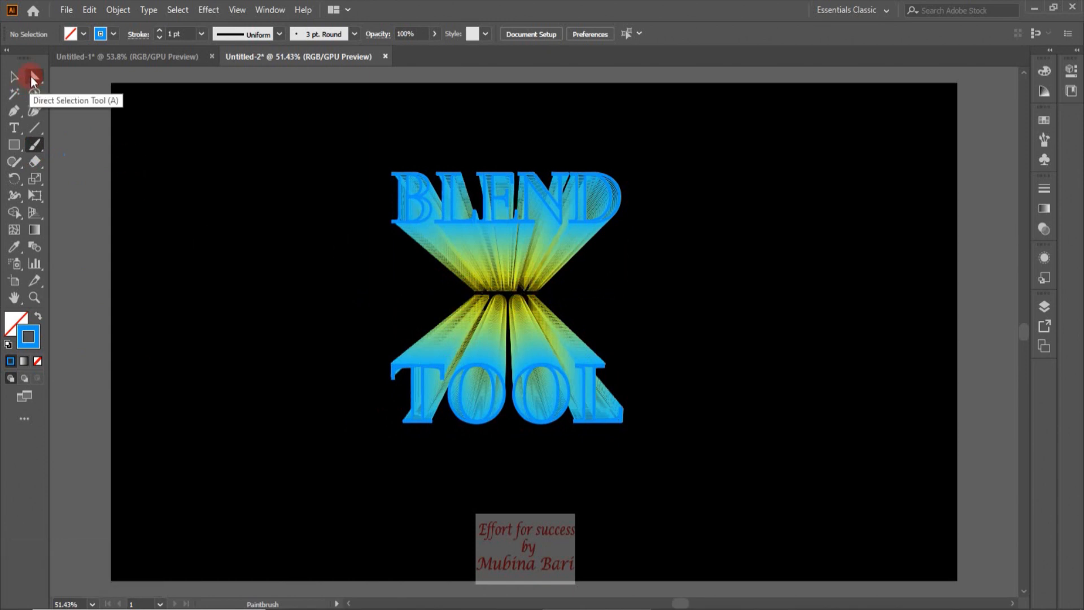
Nudge the small yellow BLEND text at the centre slightly left
left_click(34, 77)
left_click(499, 292)
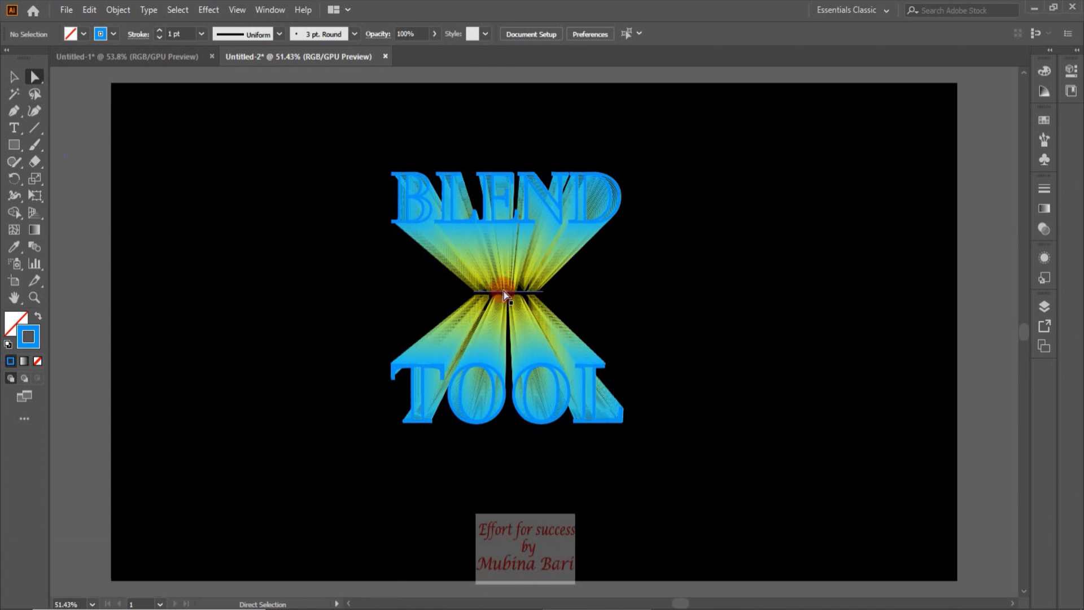
left_click(504, 293)
left_click(17, 79)
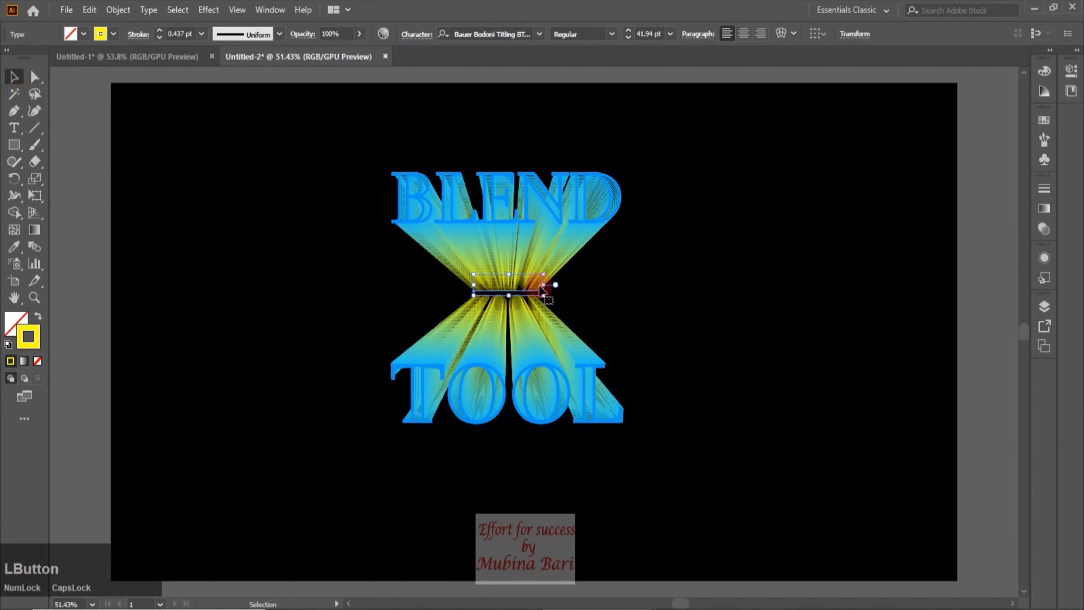
left_click_drag(515, 294, 512, 293)
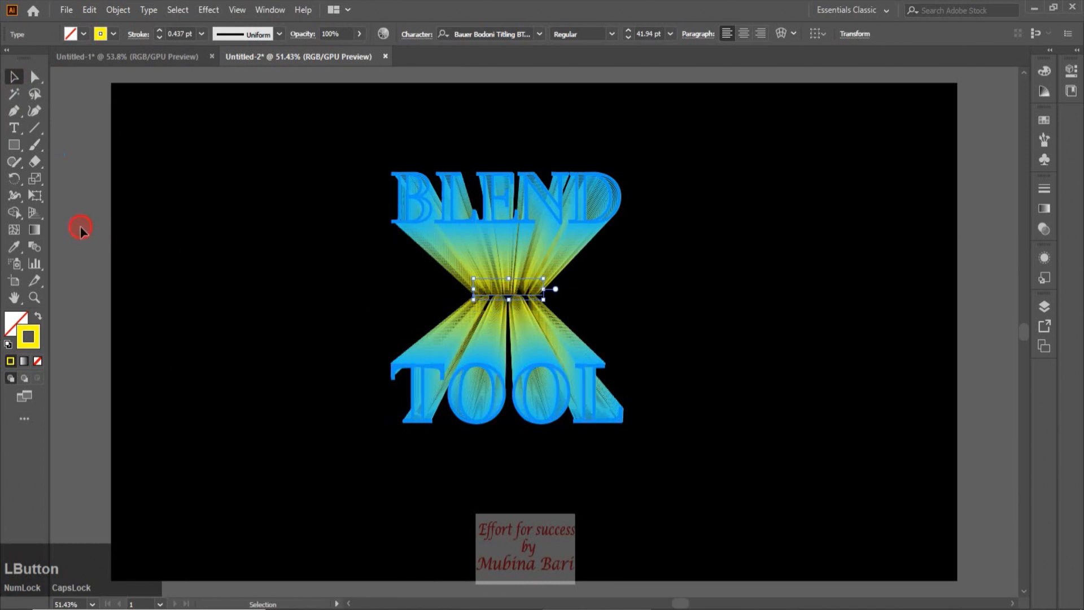
left_click(232, 346)
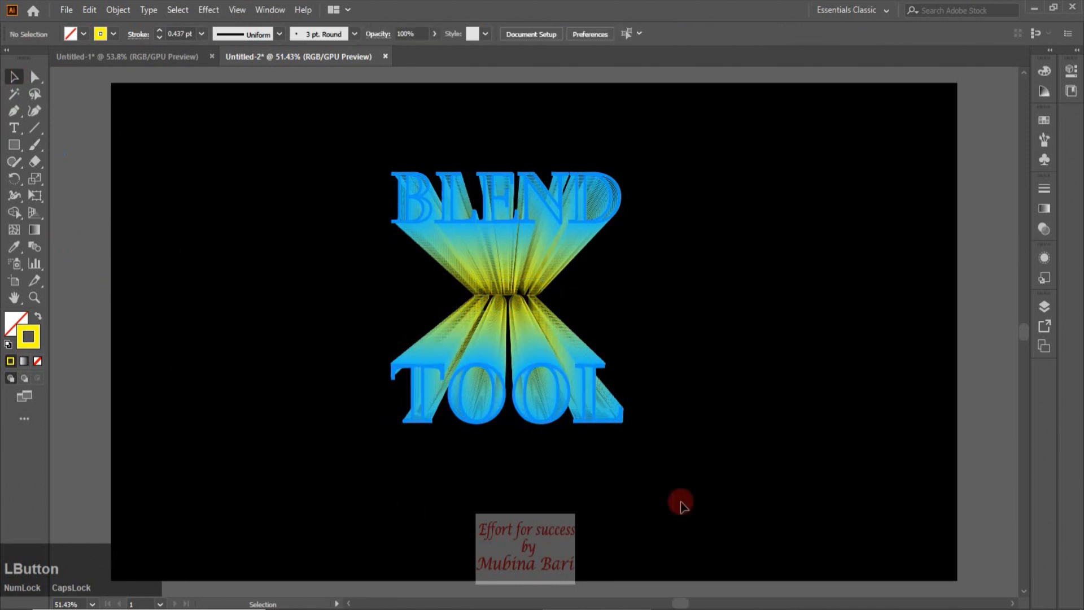
Bend the BLEND blend's spine into a curve with the Curvature tool
left_click(511, 252)
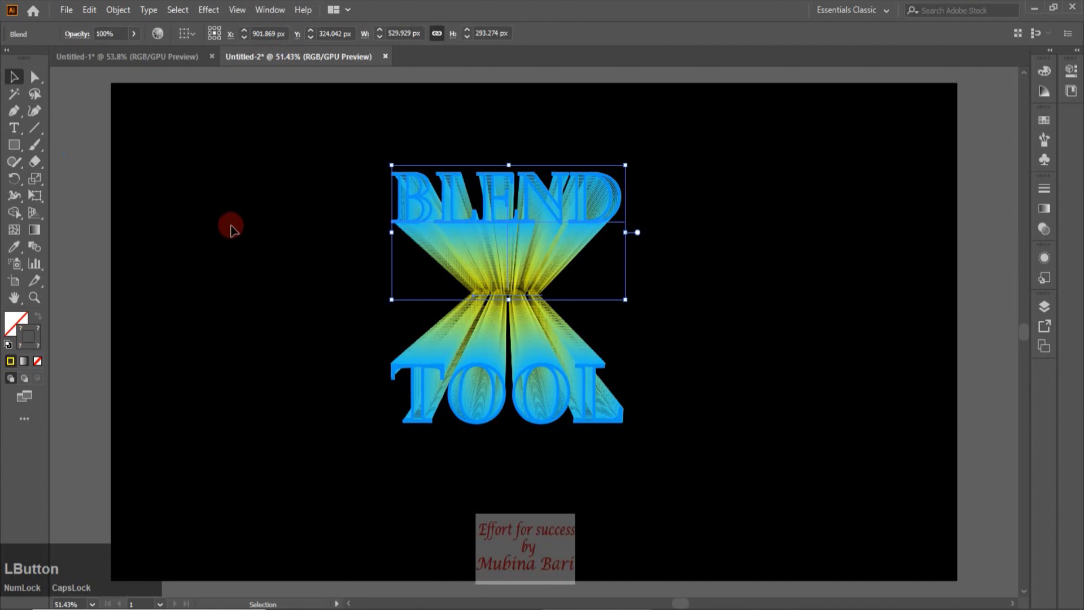
left_click(34, 111)
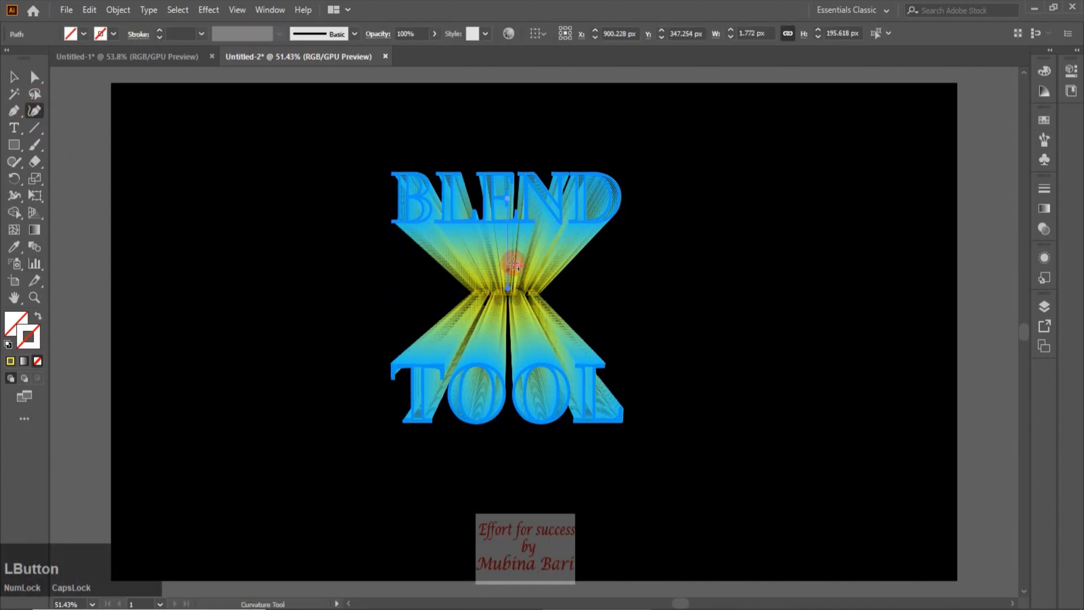
left_click(513, 249)
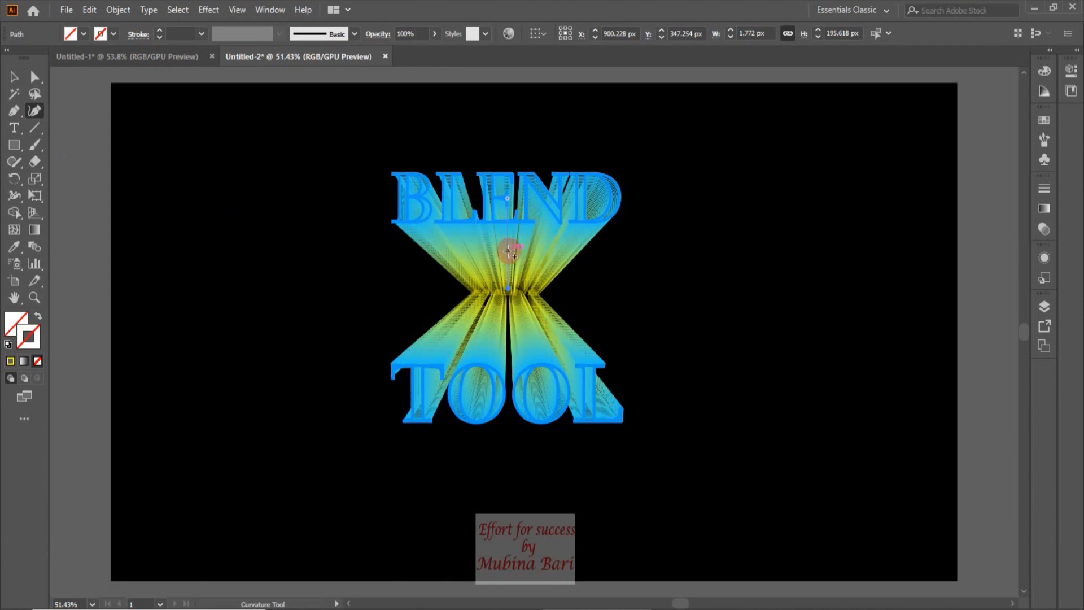
left_click(509, 253)
left_click_drag(506, 252, 473, 256)
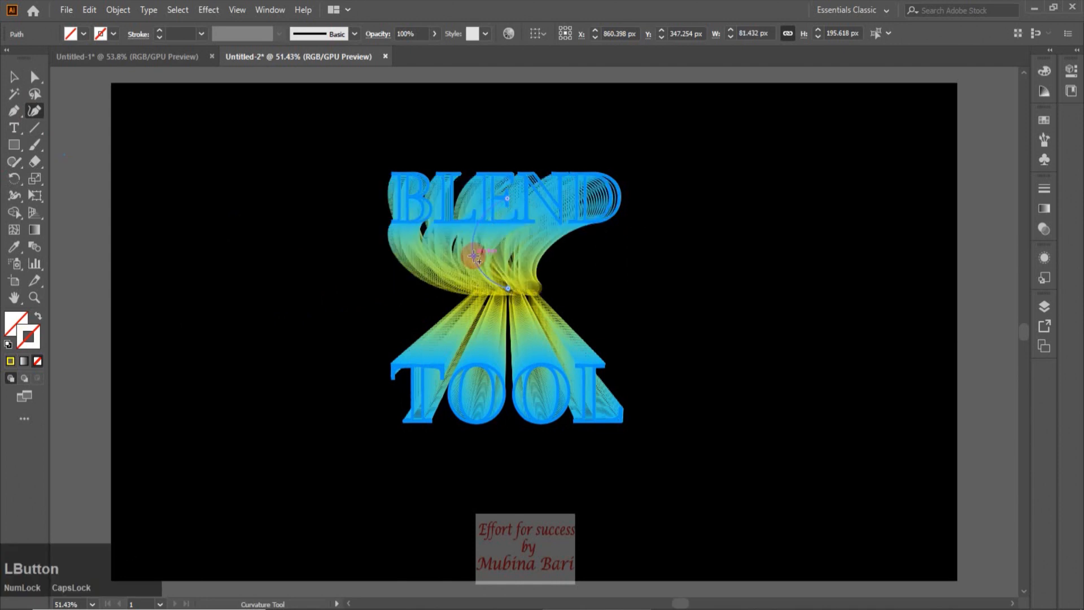
left_click_drag(474, 255, 550, 261)
key("v")
Bend the TOOL blend's spine into a curve with the Curvature tool, then deselect
left_click(487, 358)
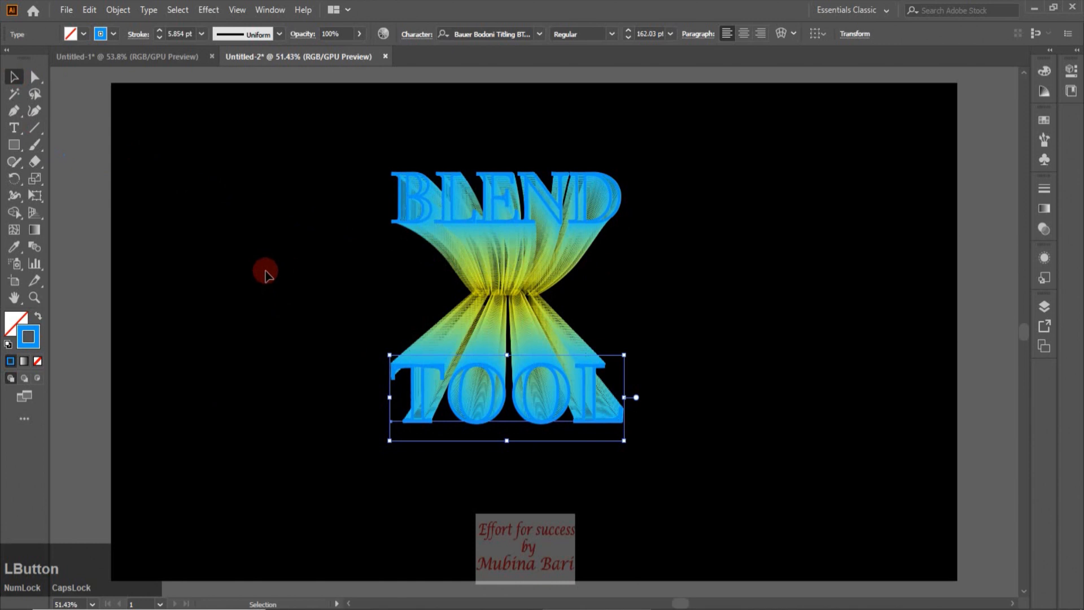
left_click(478, 336)
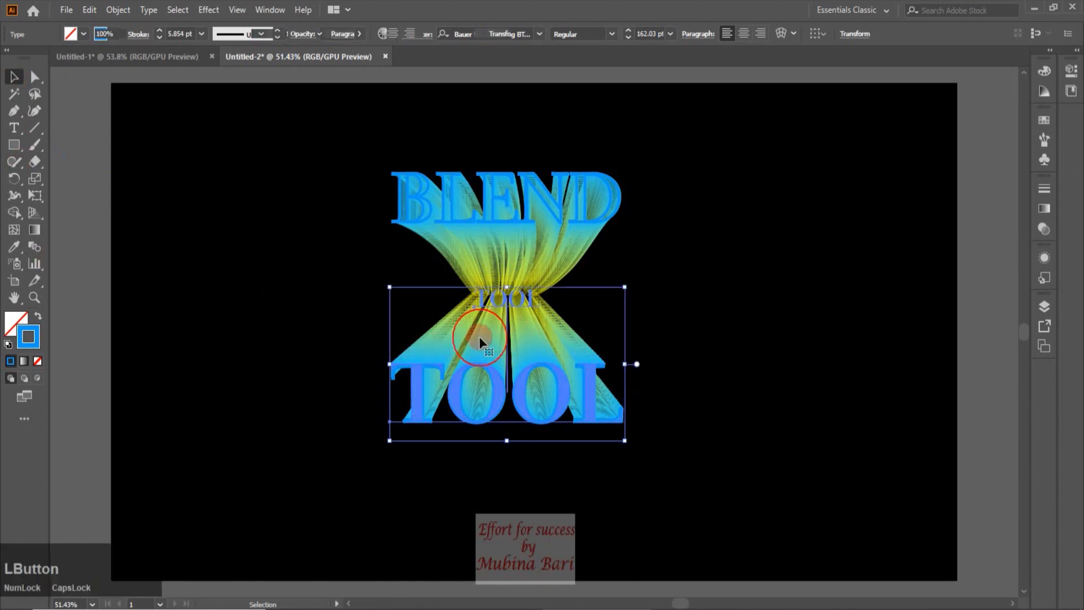
left_click(32, 112)
left_click(506, 299)
left_click(508, 392)
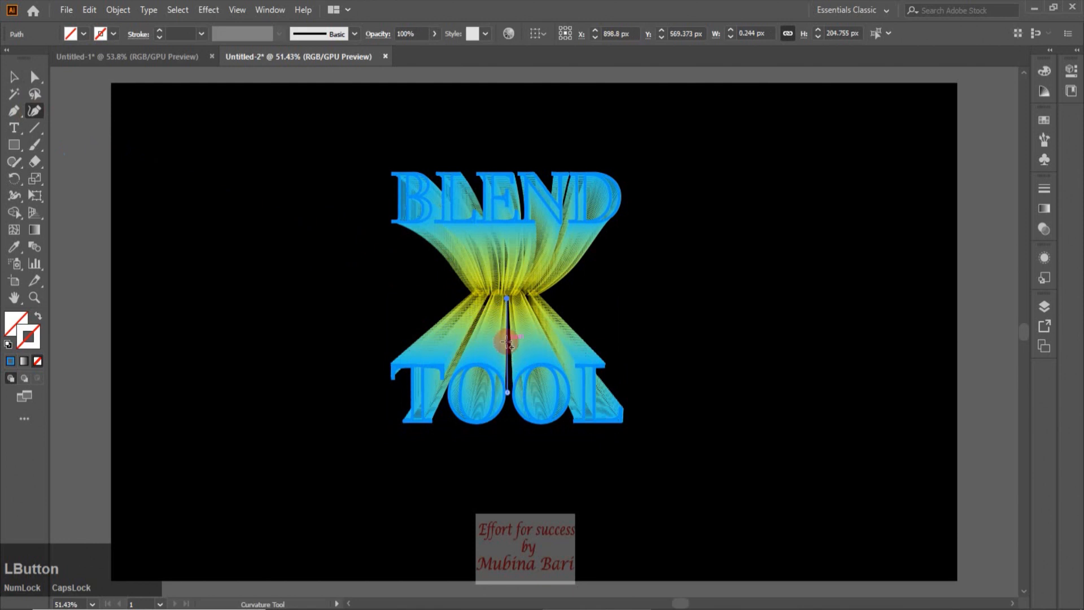
left_click_drag(506, 340, 482, 339)
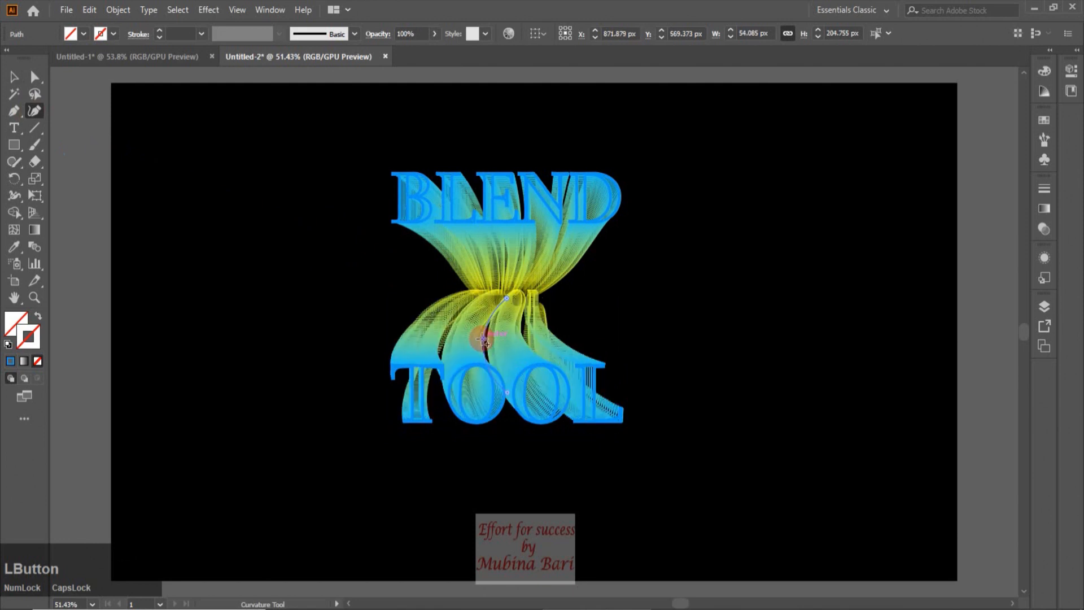
left_click(16, 77)
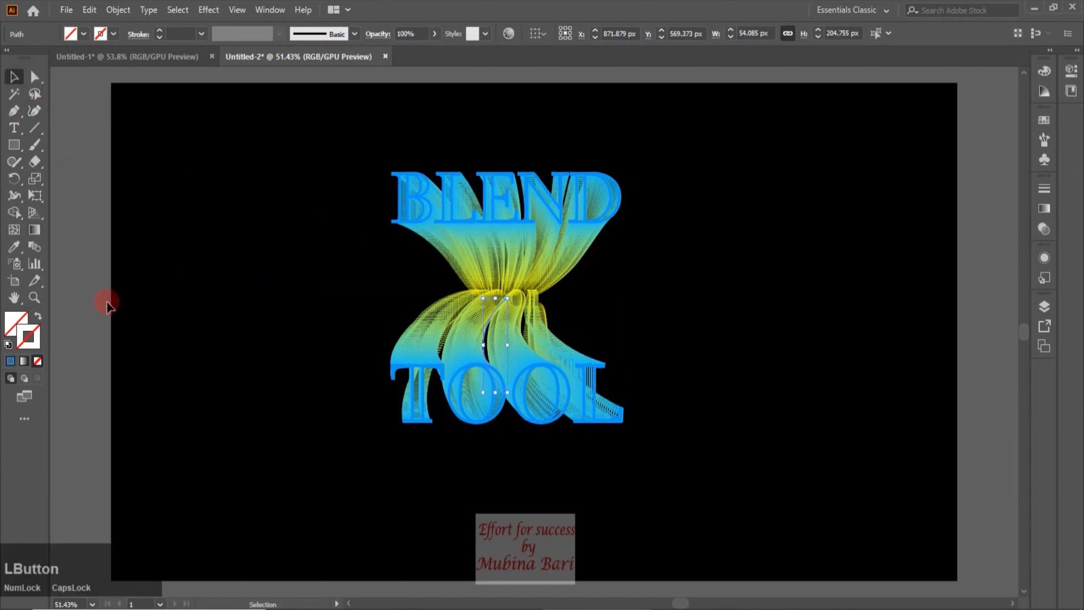
left_click(83, 291)
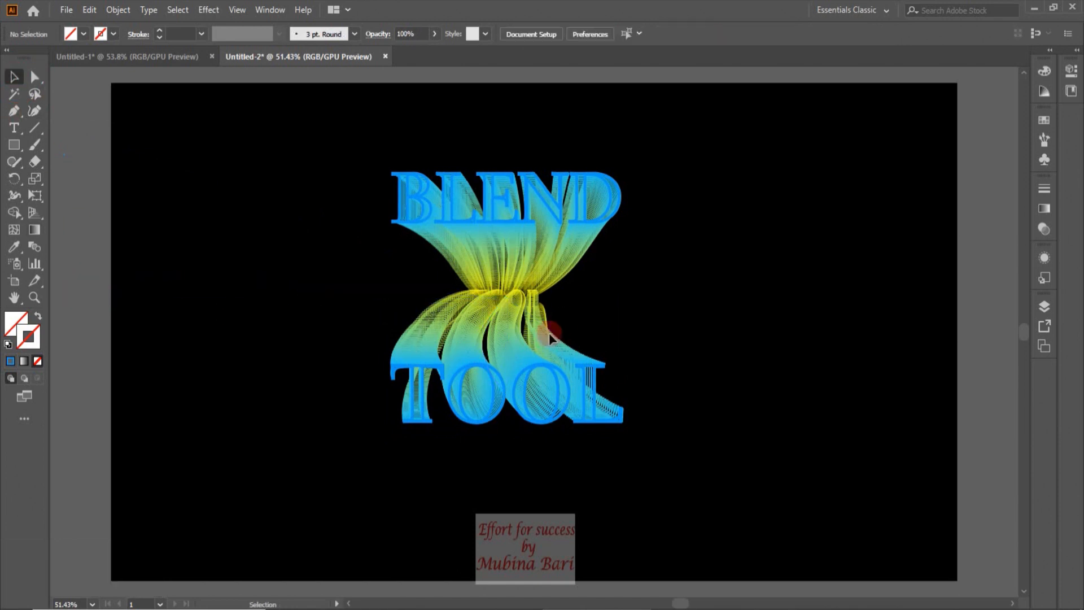
Open Blend Options for the BLEND blend, enable preview, and set its specified steps to 100
left_click(516, 261)
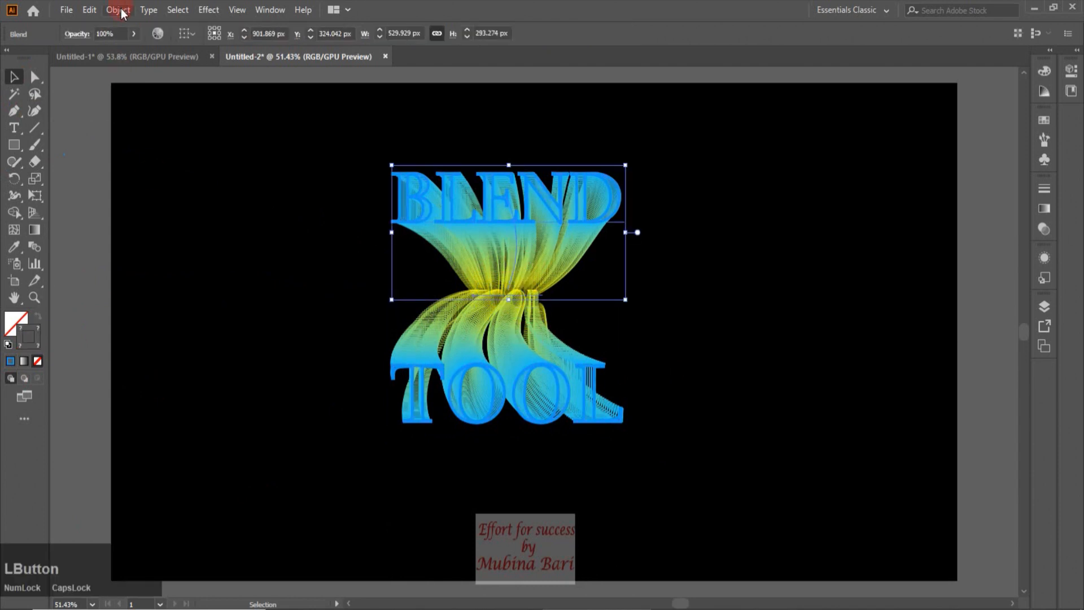
left_click(120, 10)
mouse_move(154, 391)
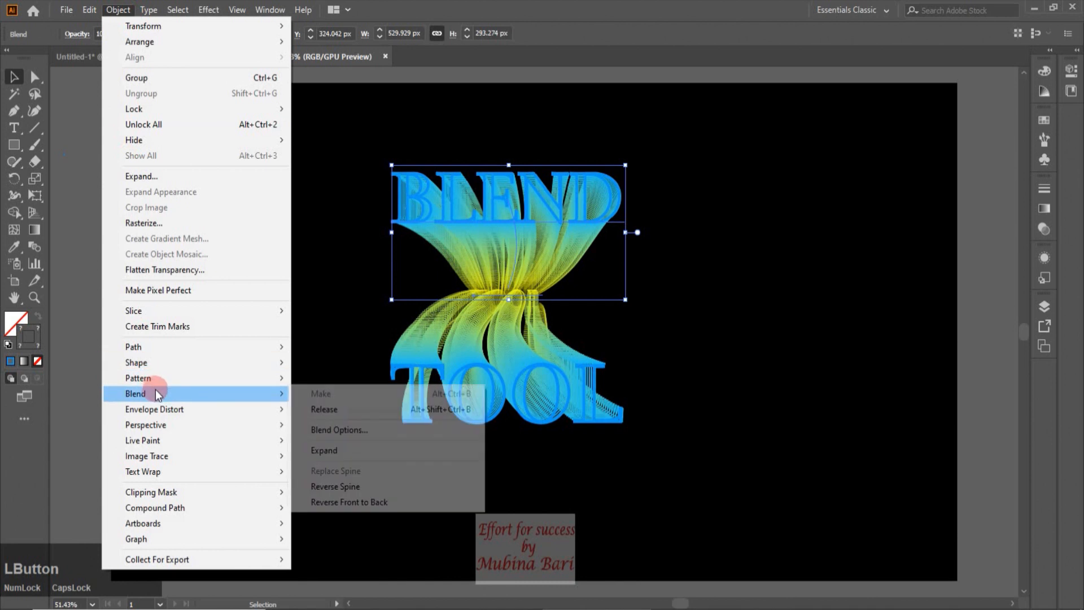
left_click(323, 428)
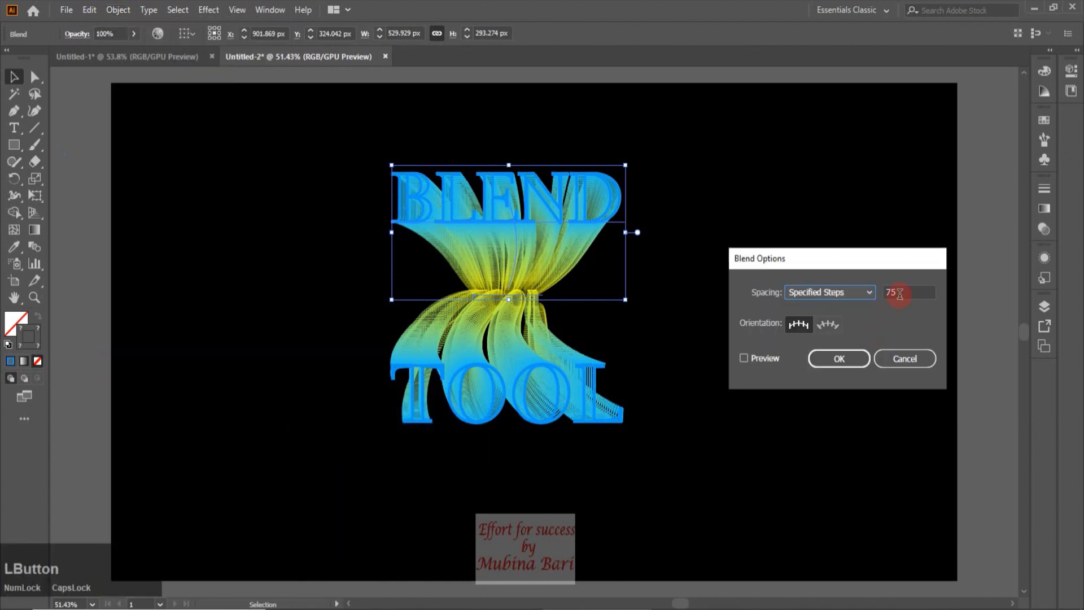
left_click(743, 359)
left_click(797, 325)
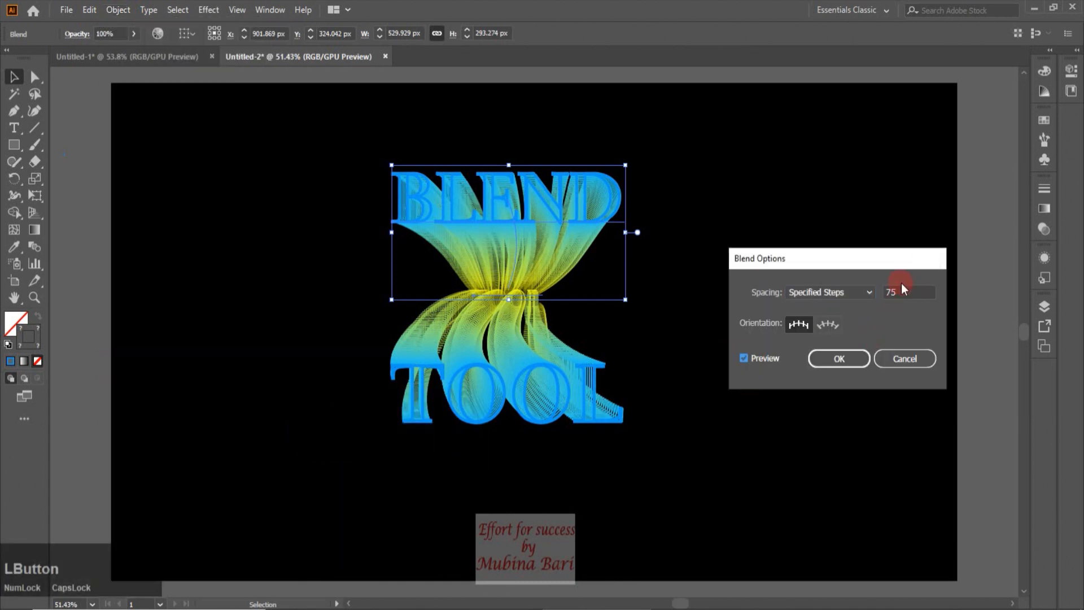
left_click_drag(898, 288, 883, 298)
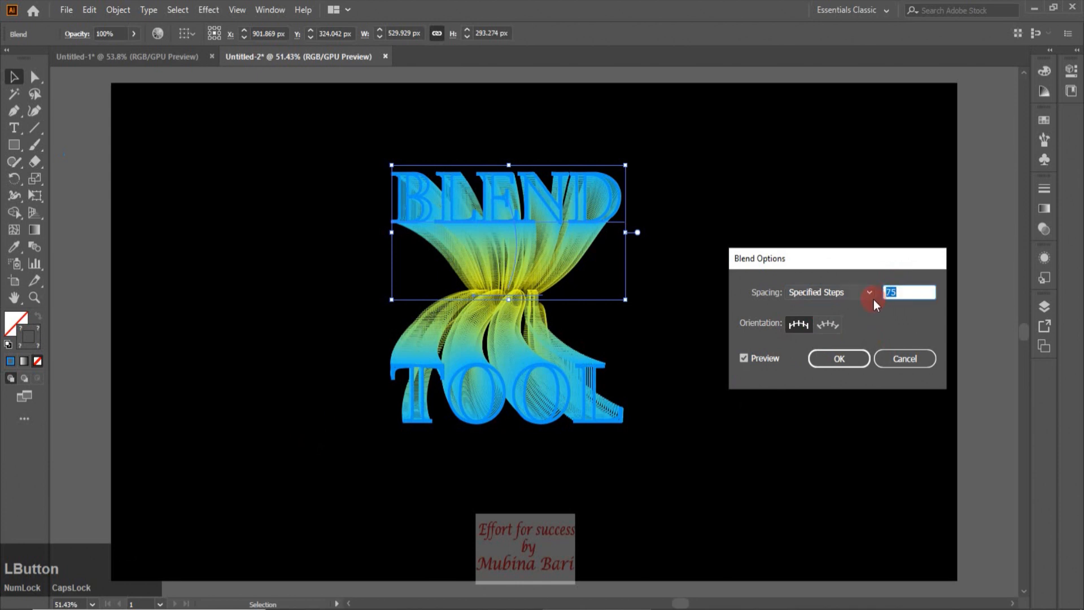
key("Up")
key("Up")
key("Up")
key("Up")
key("Up")
key("Up")
key("Up")
key("Up")
key("Up")
key("Up")
key("Up")
key("Up")
key("Up")
key("Up")
key("Up")
key("Up")
key("Up")
key("Up")
key("Up")
key("Up")
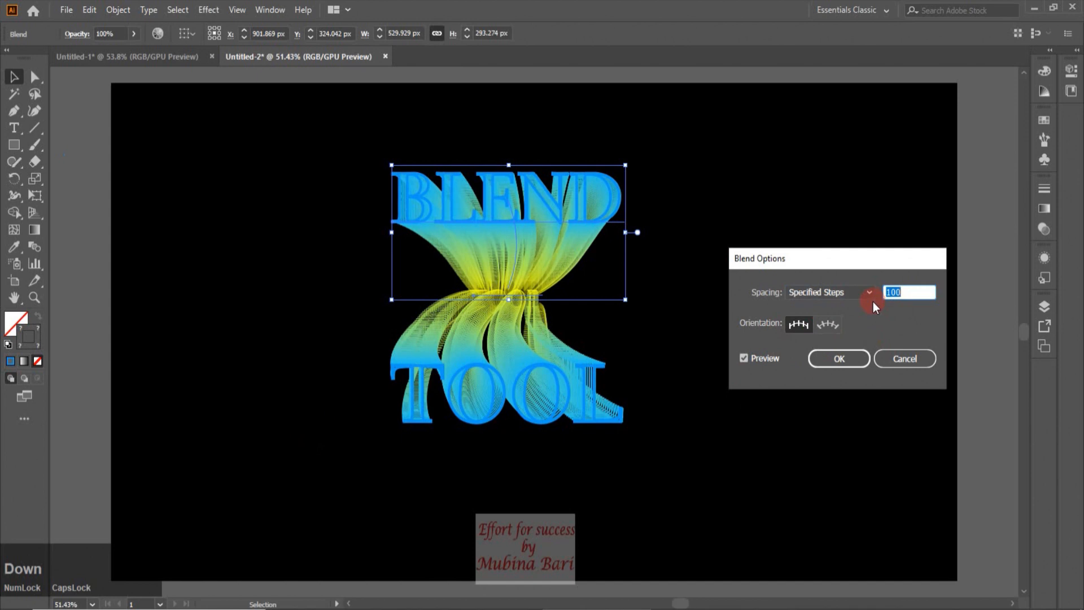
left_click(840, 364)
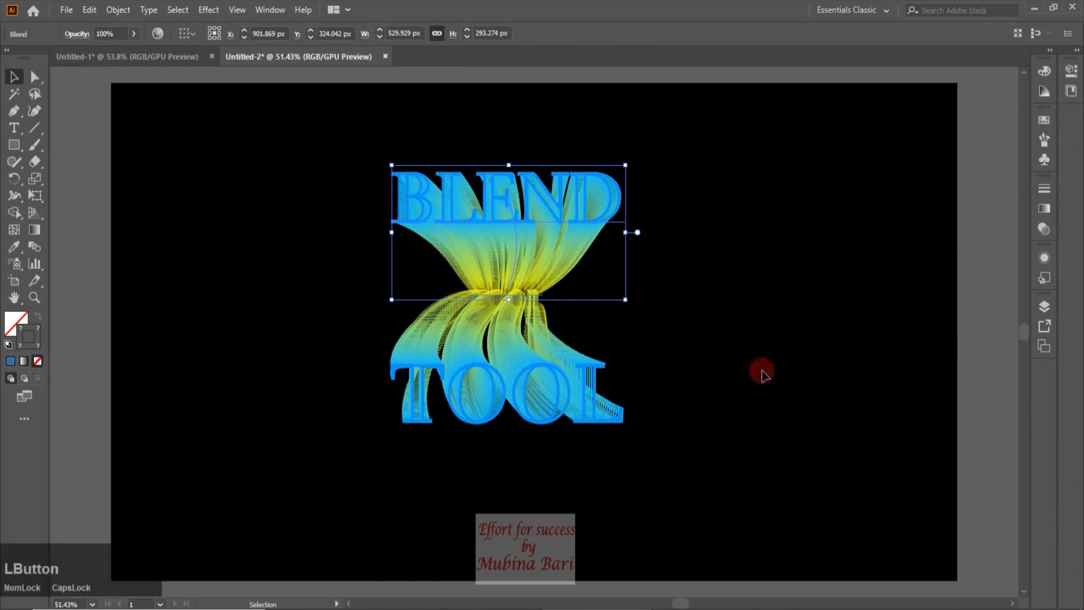
Set the TOOL blend's specified steps to 10 in Blend Options and deselect
left_click(518, 336)
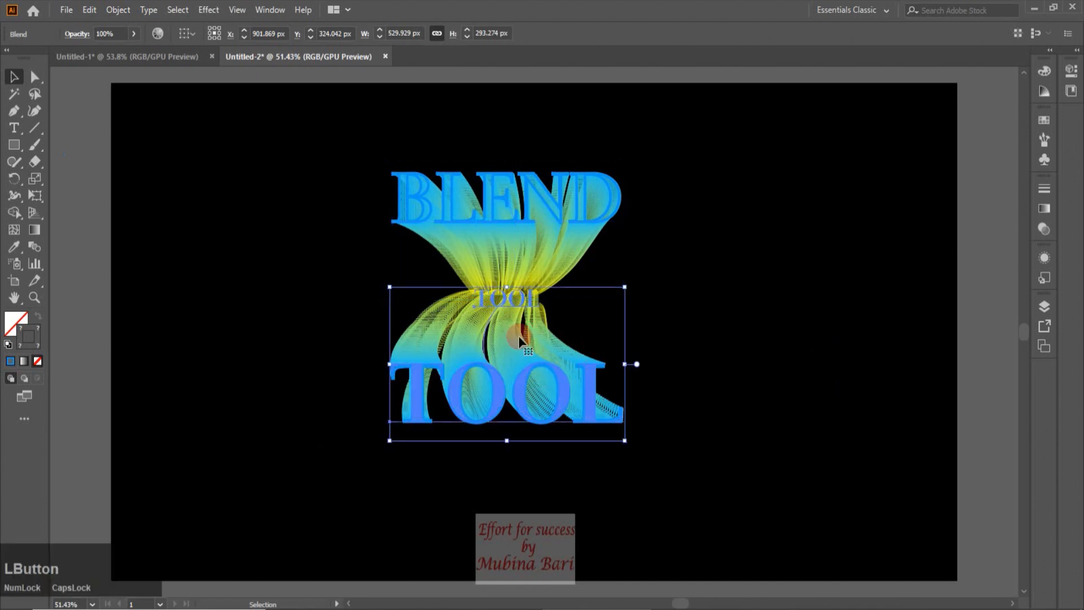
left_click(116, 10)
mouse_move(162, 399)
left_click(323, 434)
left_click(880, 290)
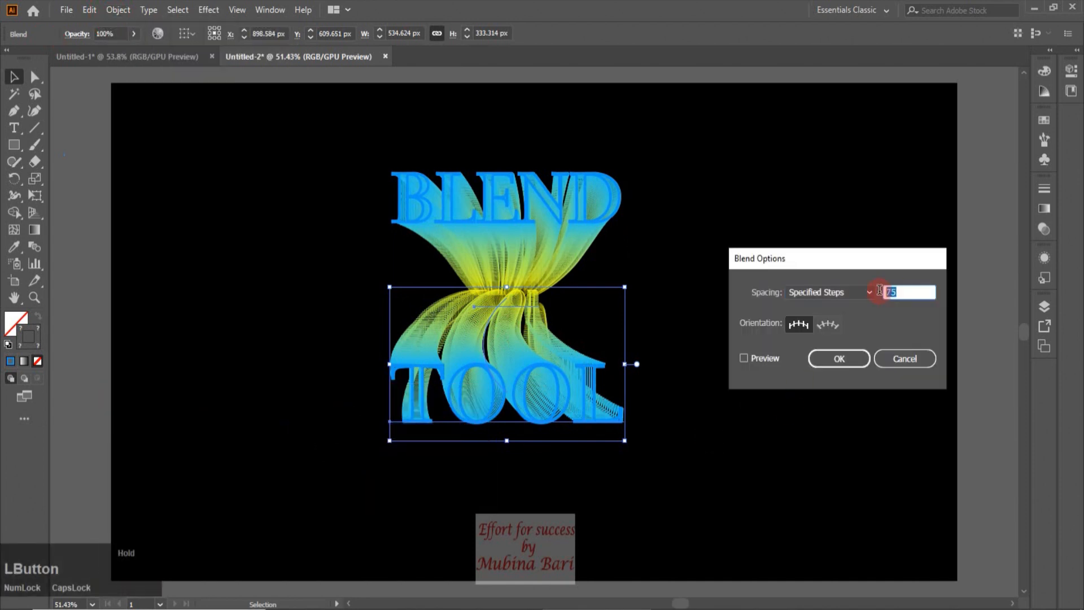
type("10")
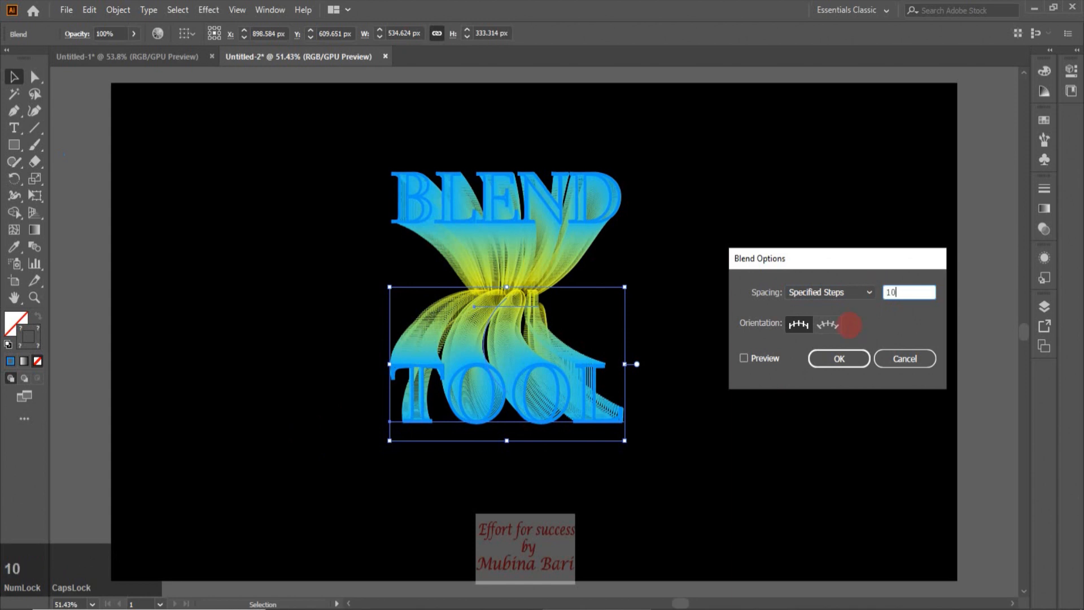
left_click(838, 358)
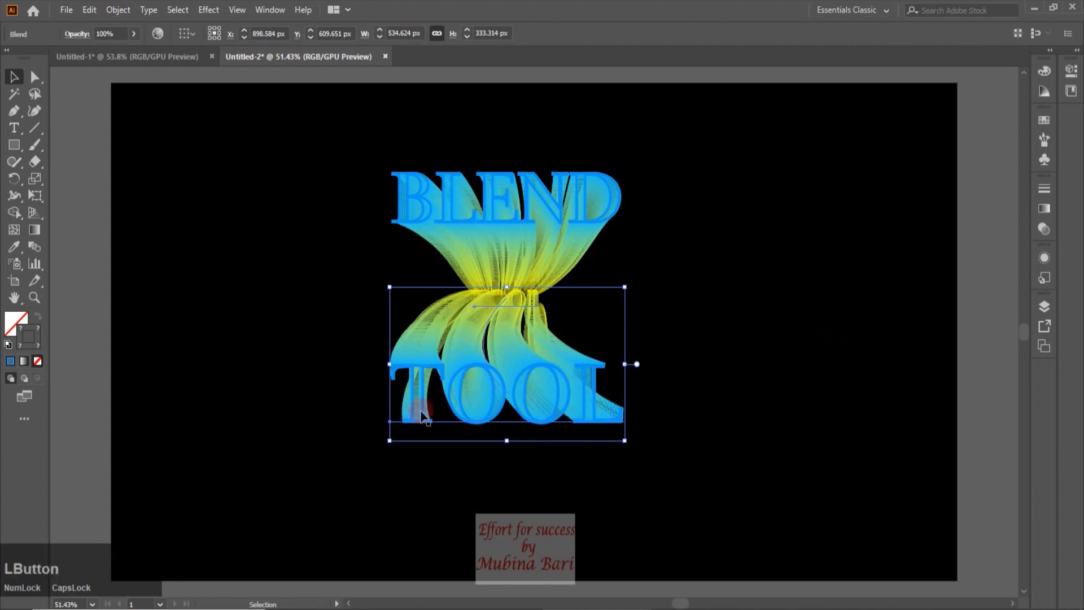
left_click(206, 310)
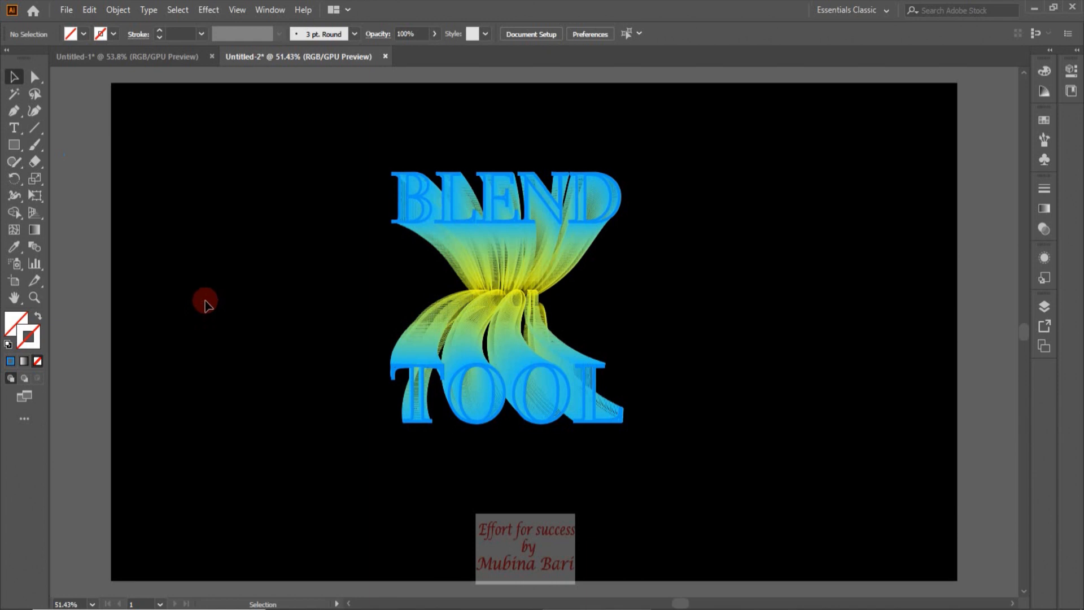
left_click_drag(334, 171, 503, 402)
left_click(118, 9)
mouse_move(171, 398)
left_click(322, 451)
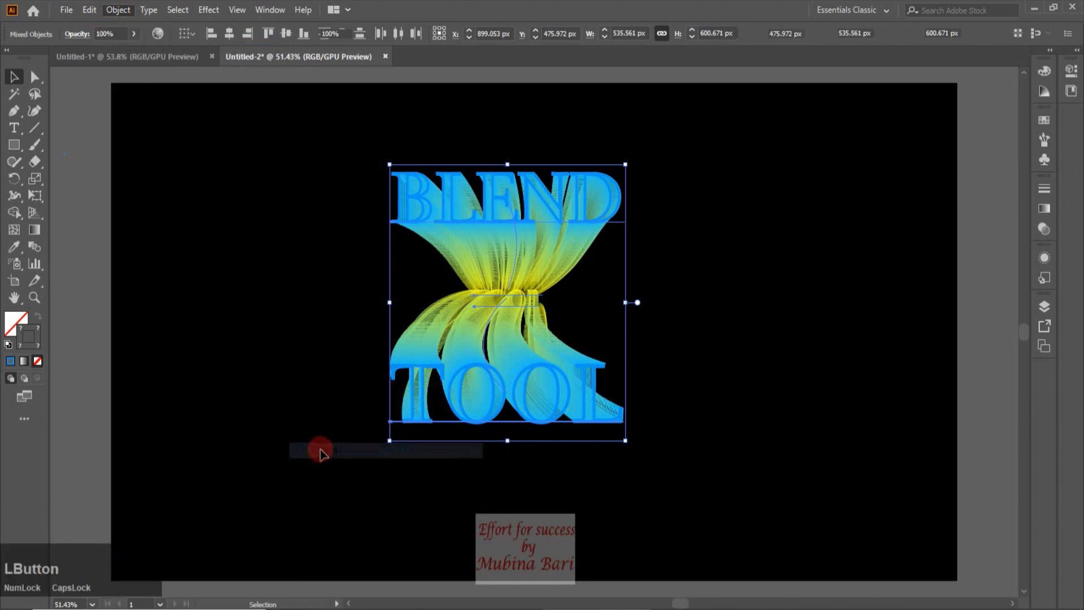
left_click(88, 312)
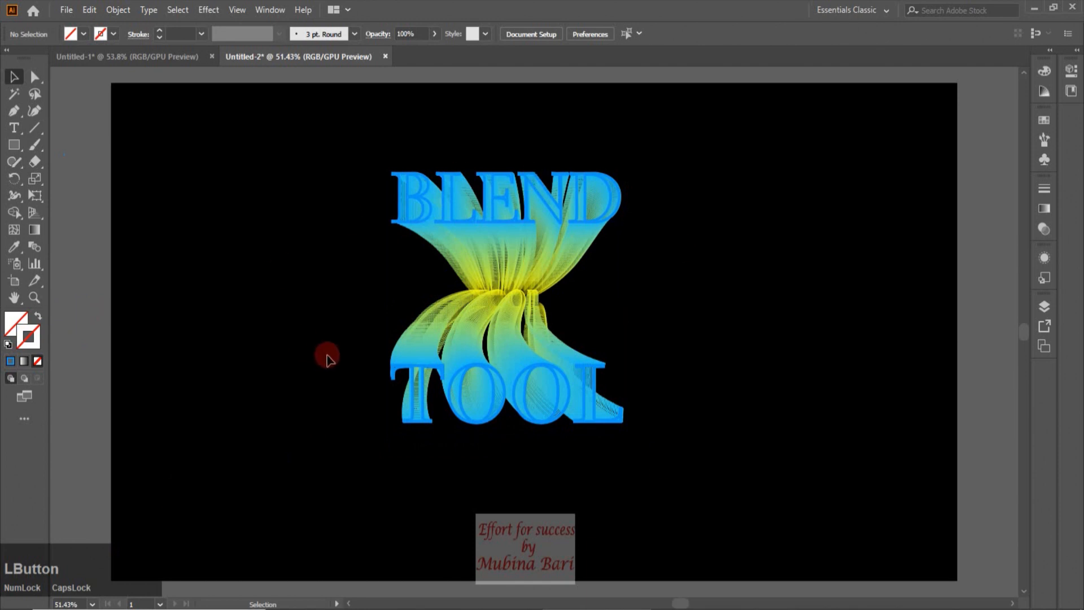
left_click(520, 224)
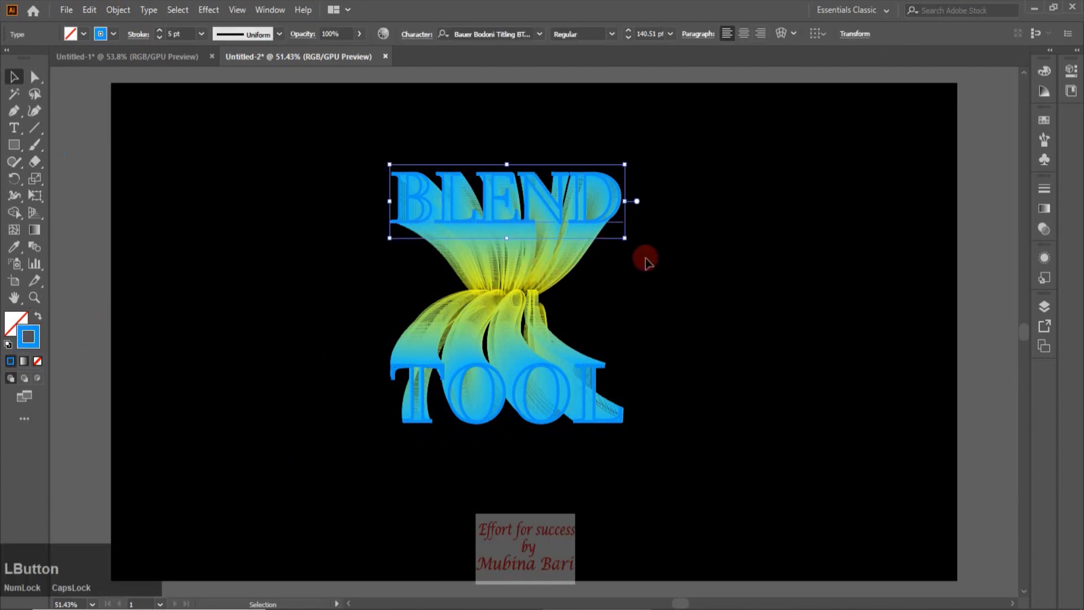
left_click(664, 290)
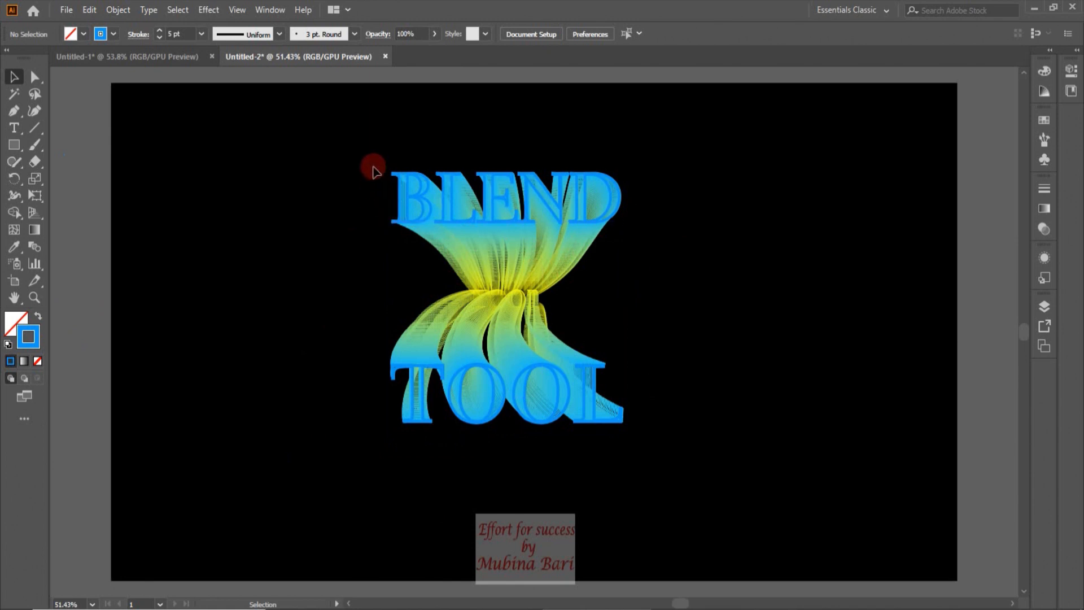
Group the whole BLEND TOOL artwork and move it to the upper right of the artboard
left_click(128, 156)
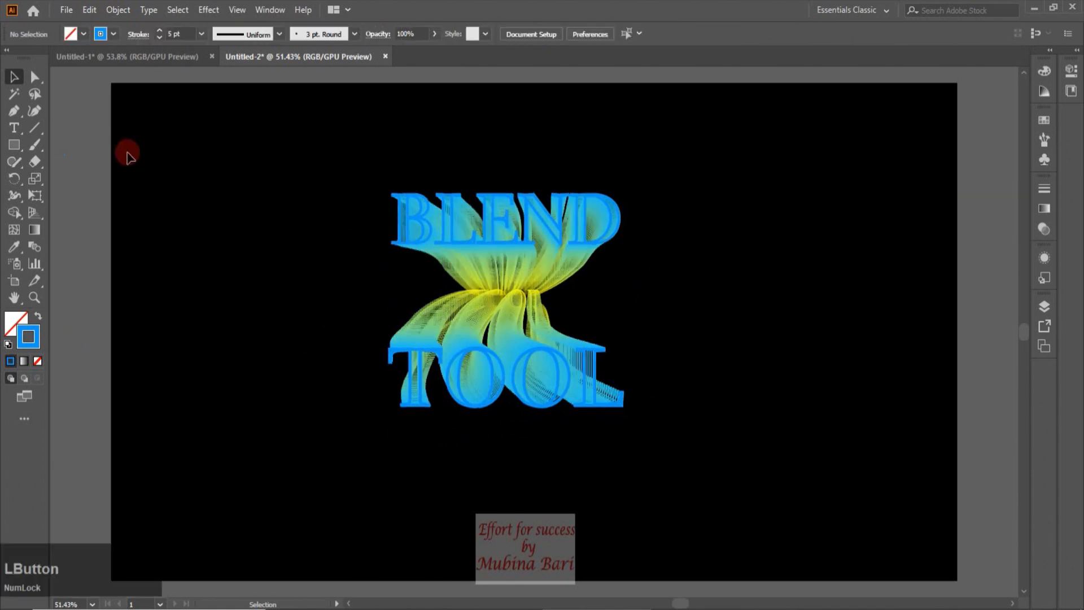
left_click_drag(312, 153, 644, 432)
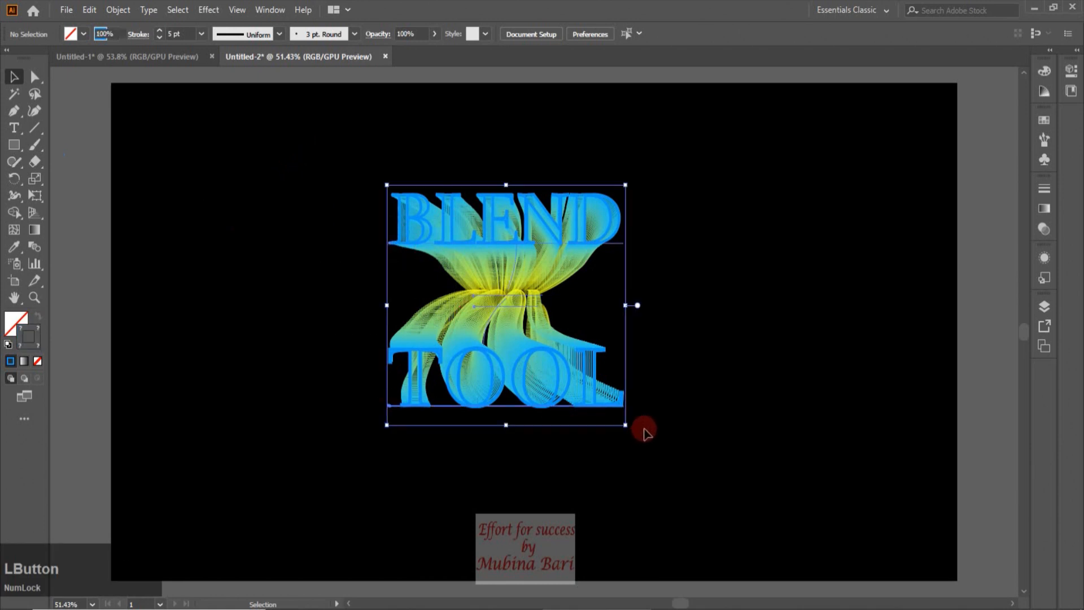
right_click(520, 353)
left_click(564, 456)
left_click(437, 380)
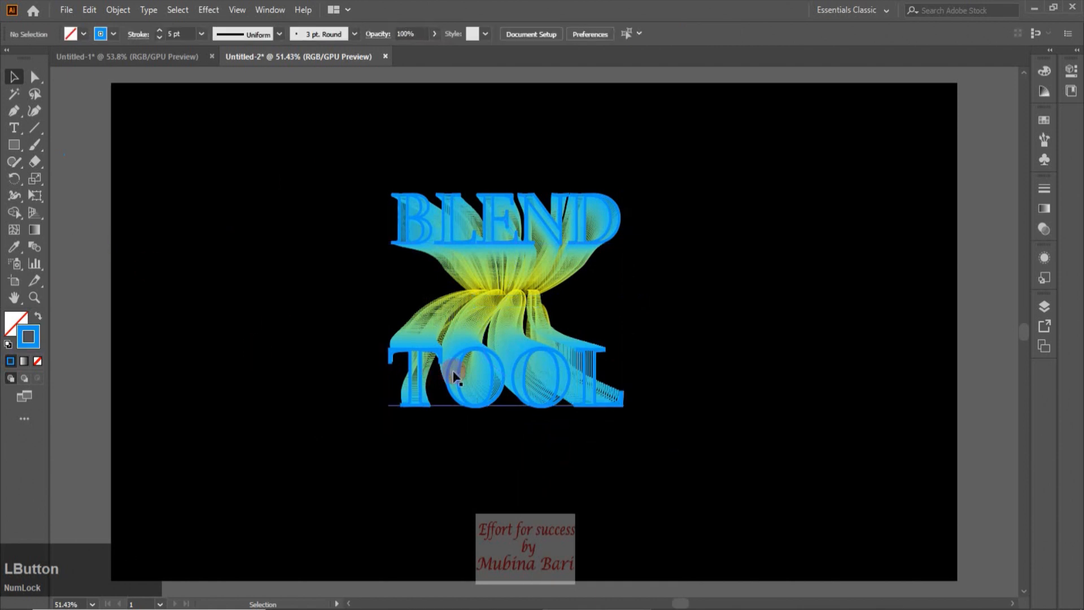
left_click_drag(465, 357, 751, 282)
left_click(79, 210)
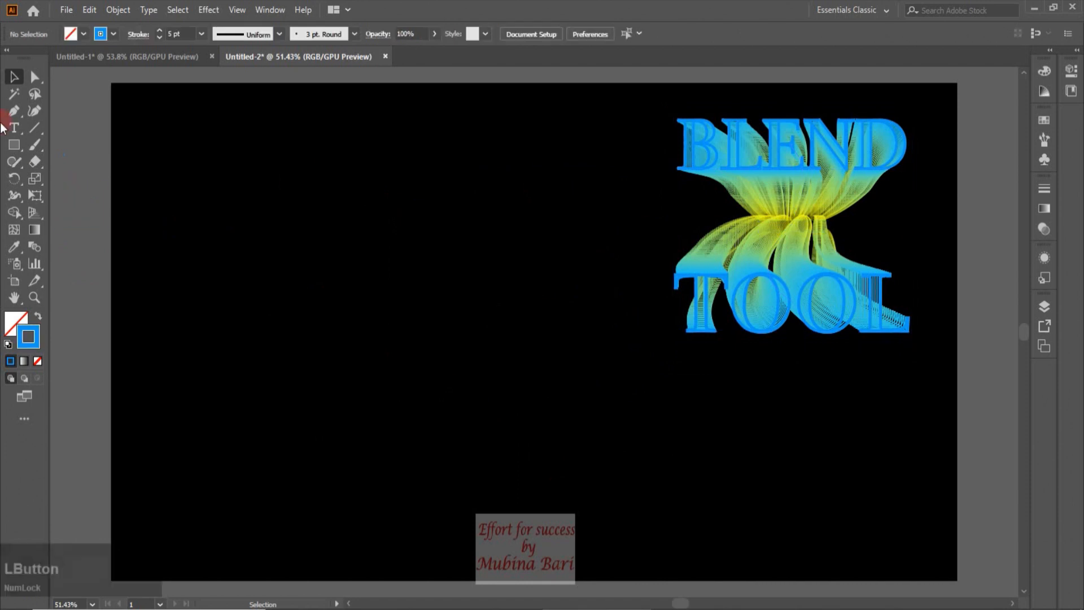
Draw a wavy S-shaped open path with the Pen tool on the left side of the artboard
left_click(14, 111)
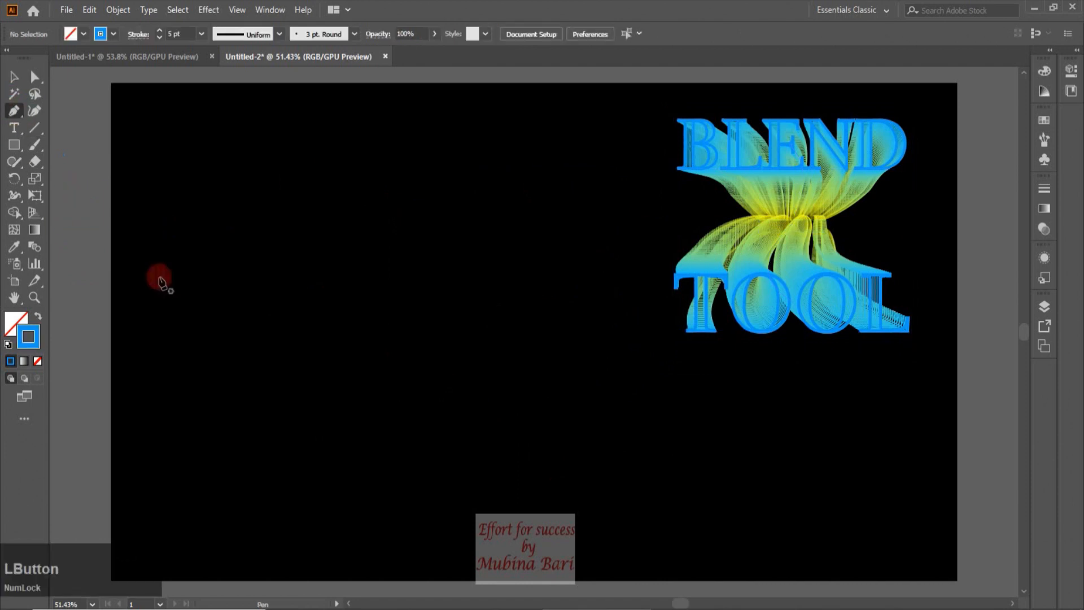
left_click(209, 227)
left_click_drag(185, 317, 269, 372)
left_click_drag(217, 443, 218, 504)
left_click_drag(362, 470, 10, 75)
left_click(10, 75)
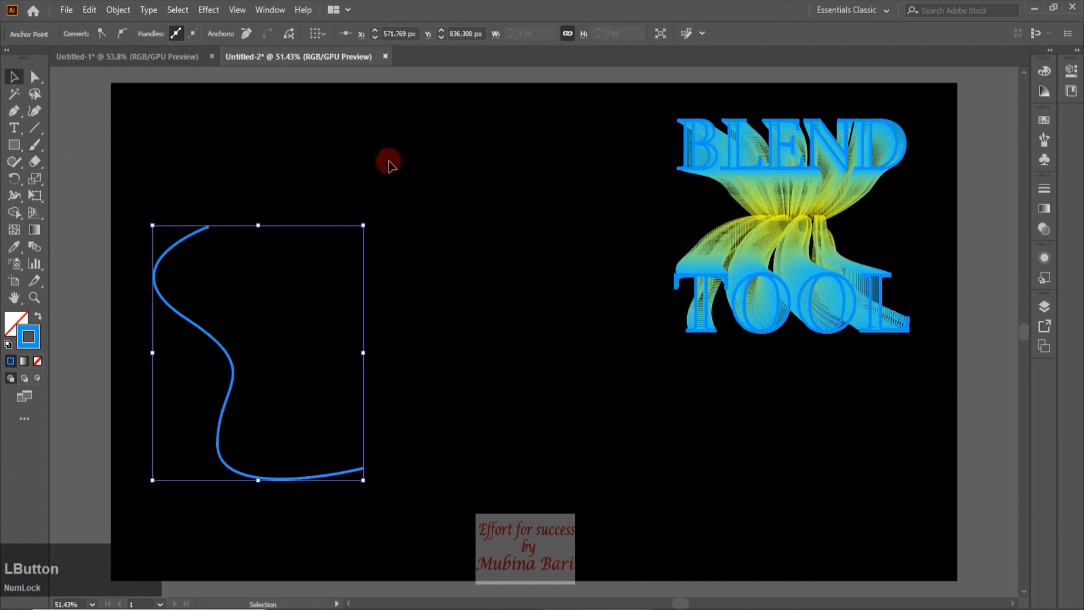
Draw a second wavy open path with the Pen tool to the right of the first one
left_click(87, 106)
left_click(19, 128)
key("p")
left_click(431, 160)
left_click_drag(415, 226, 461, 289)
left_click_drag(557, 317, 625, 400)
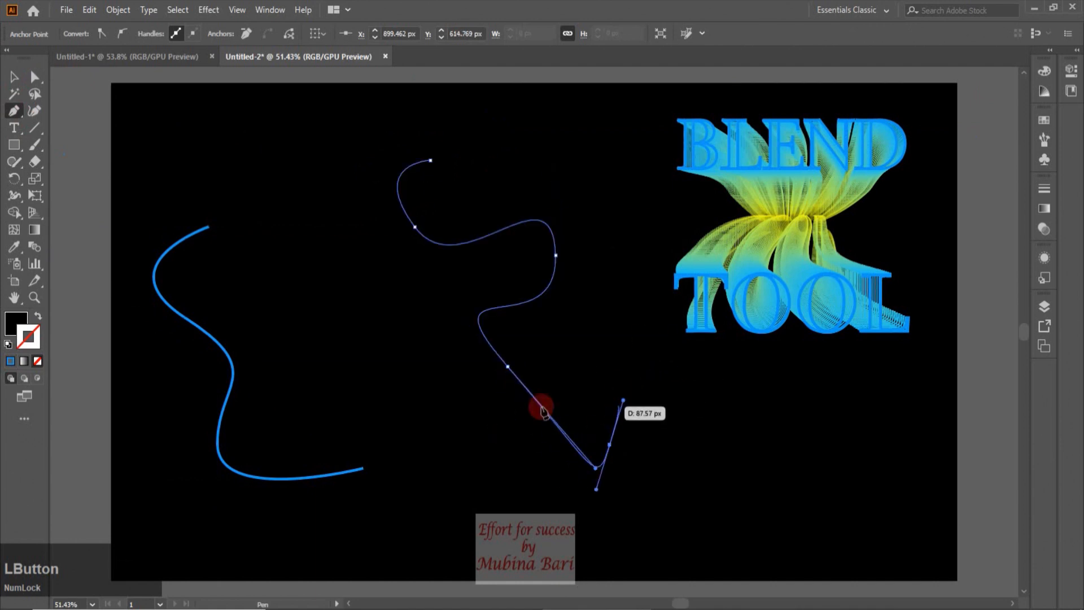
left_click(14, 77)
Give the second path a magenta stroke and no fill
left_click(112, 37)
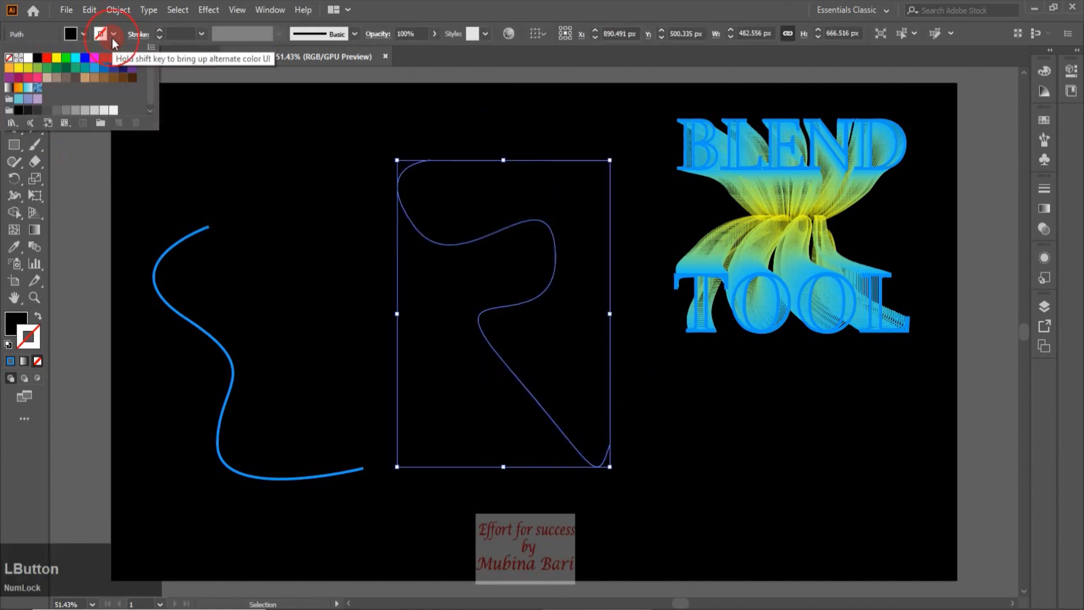
left_click(10, 78)
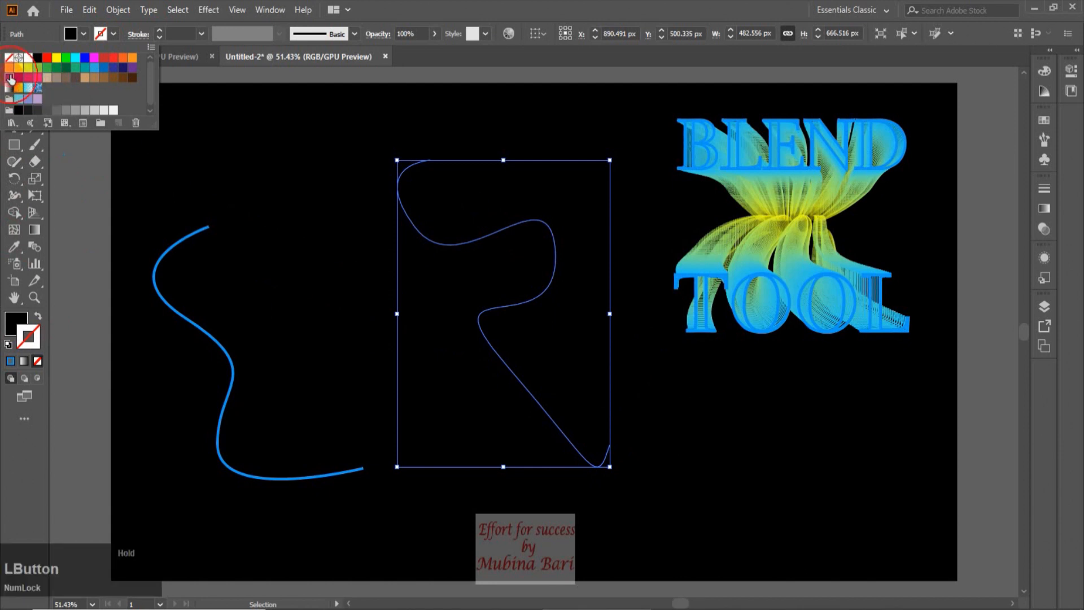
left_click(84, 34)
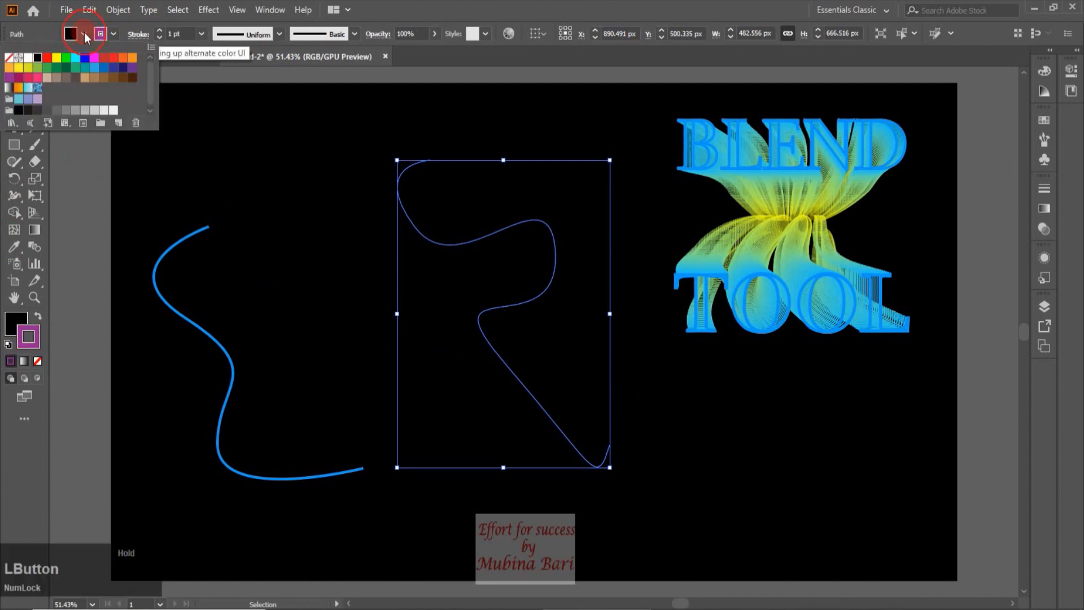
left_click(9, 57)
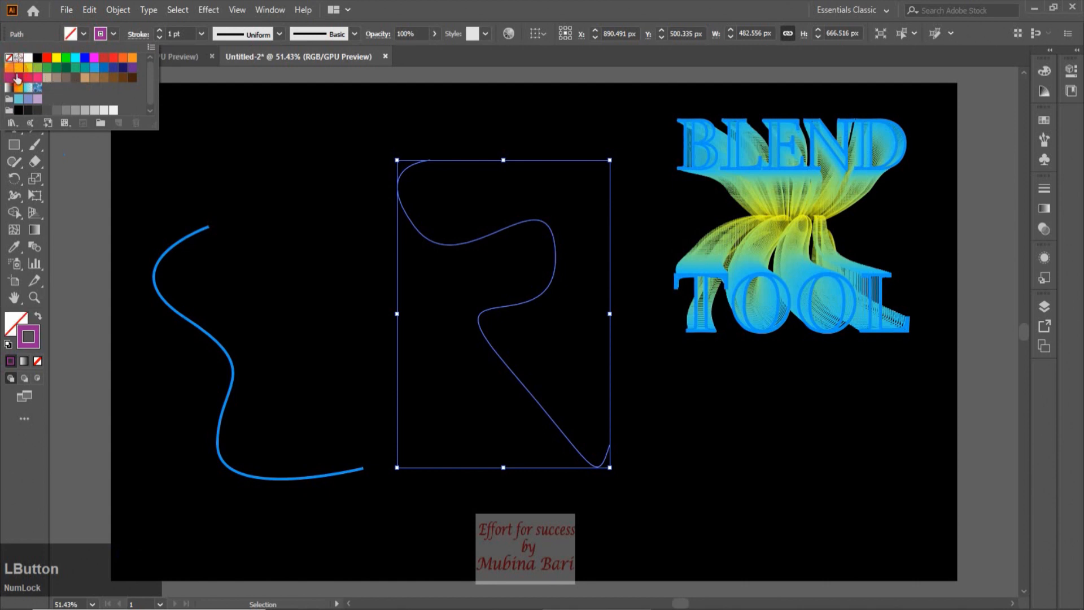
left_click(73, 184)
Set the first path's stroke weight to 0.75 pt
left_click(222, 314)
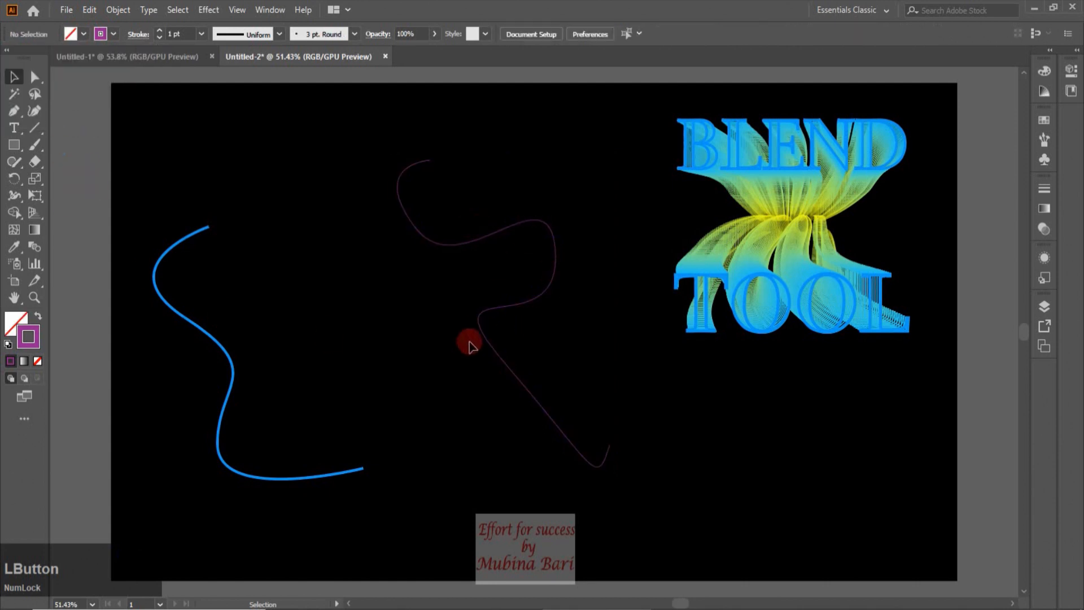
left_click(222, 350)
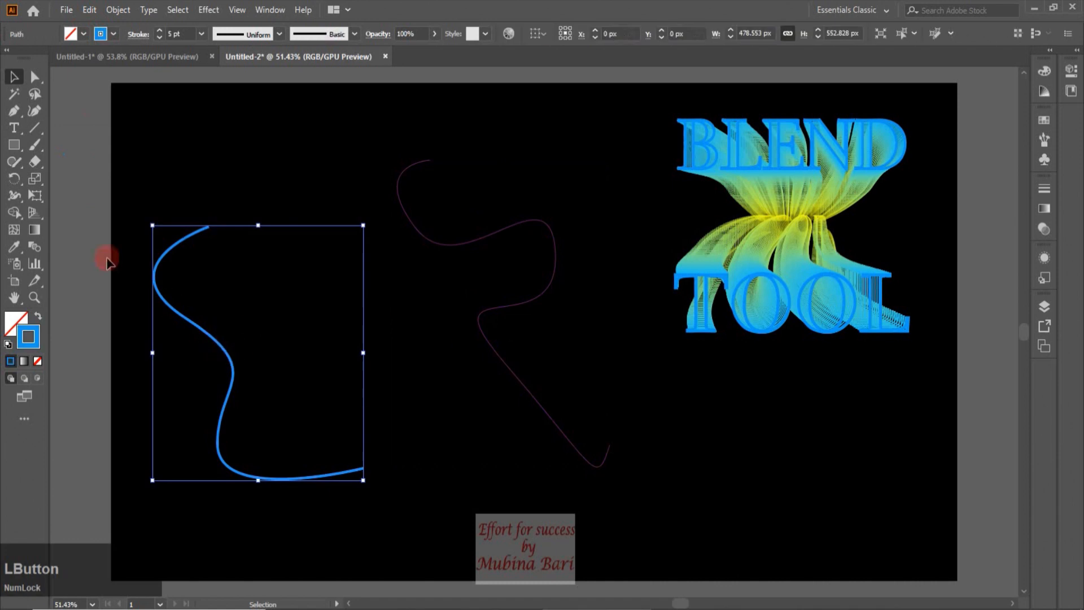
left_click(206, 227)
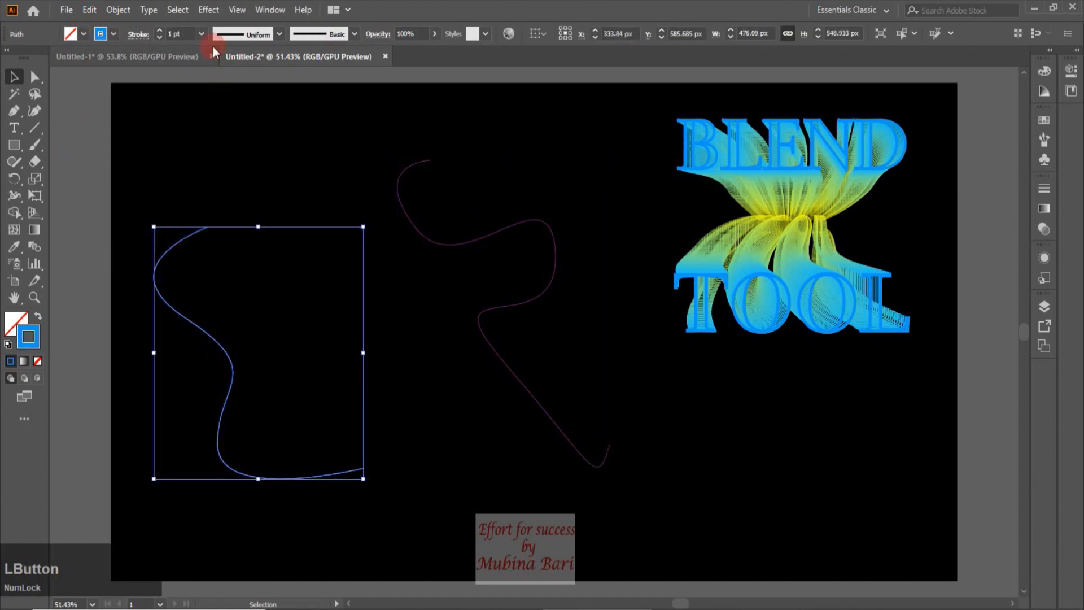
left_click(202, 33)
left_click(215, 82)
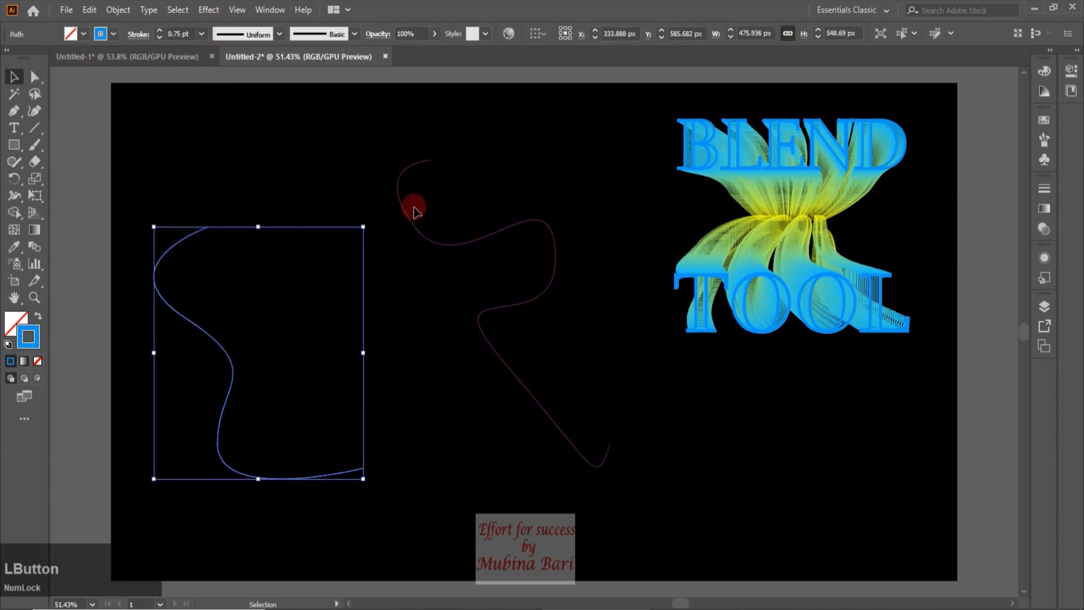
Set the magenta path's stroke weight to 0.75 pt as well, then deselect
left_click(408, 226)
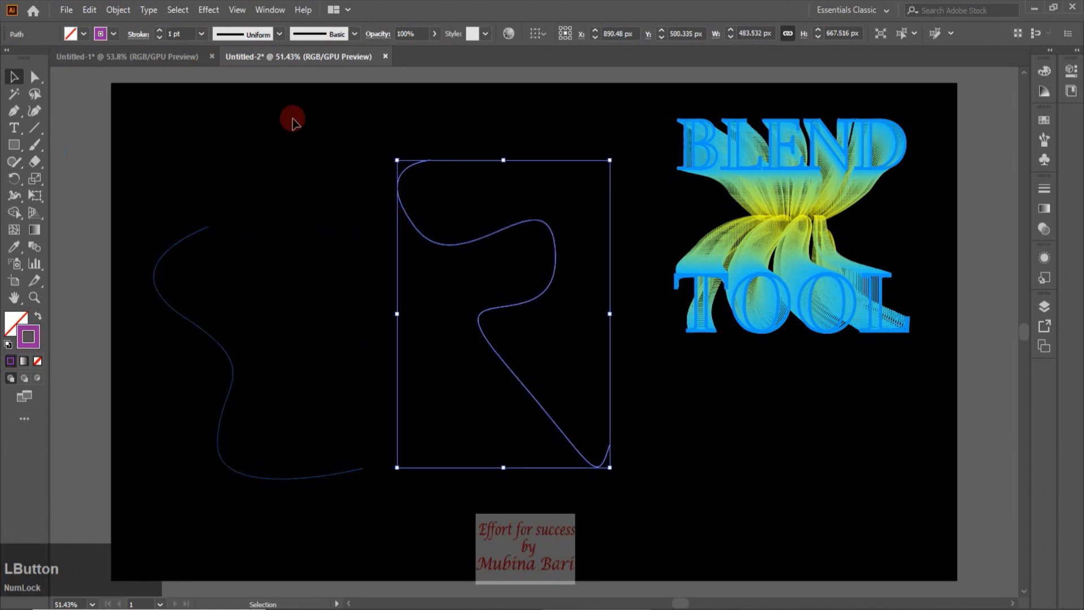
left_click(202, 34)
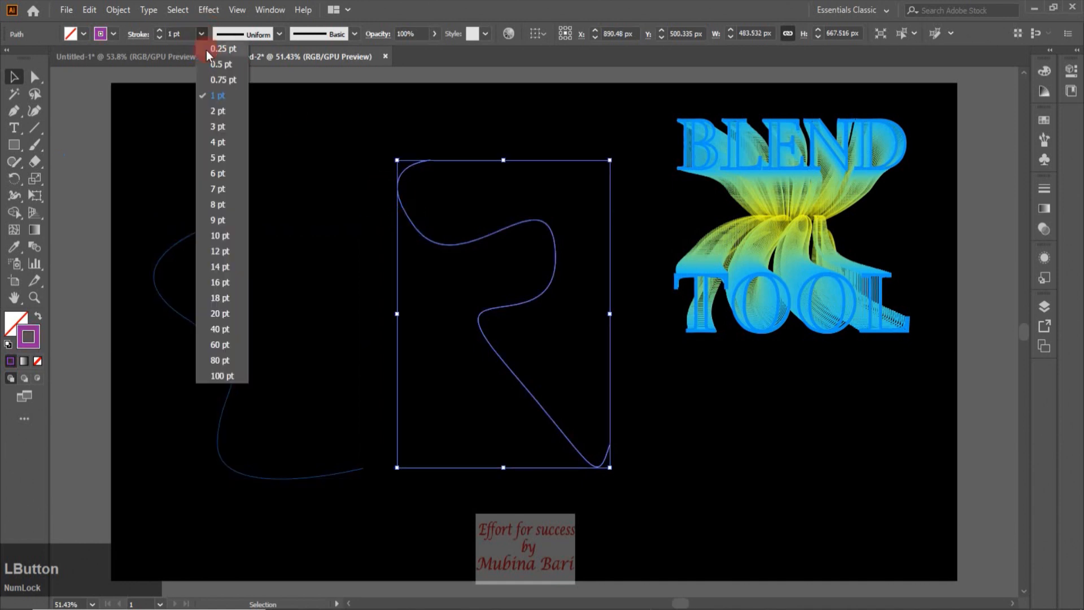
left_click(219, 79)
left_click(66, 111)
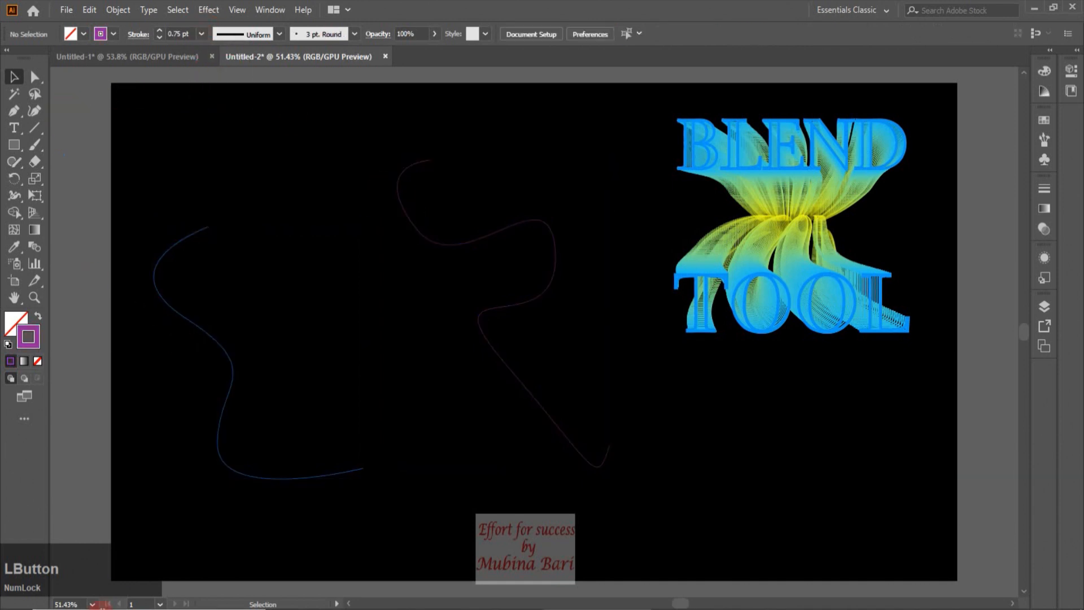
Select both wavy paths and blend them together with Make Blend
left_click(233, 374)
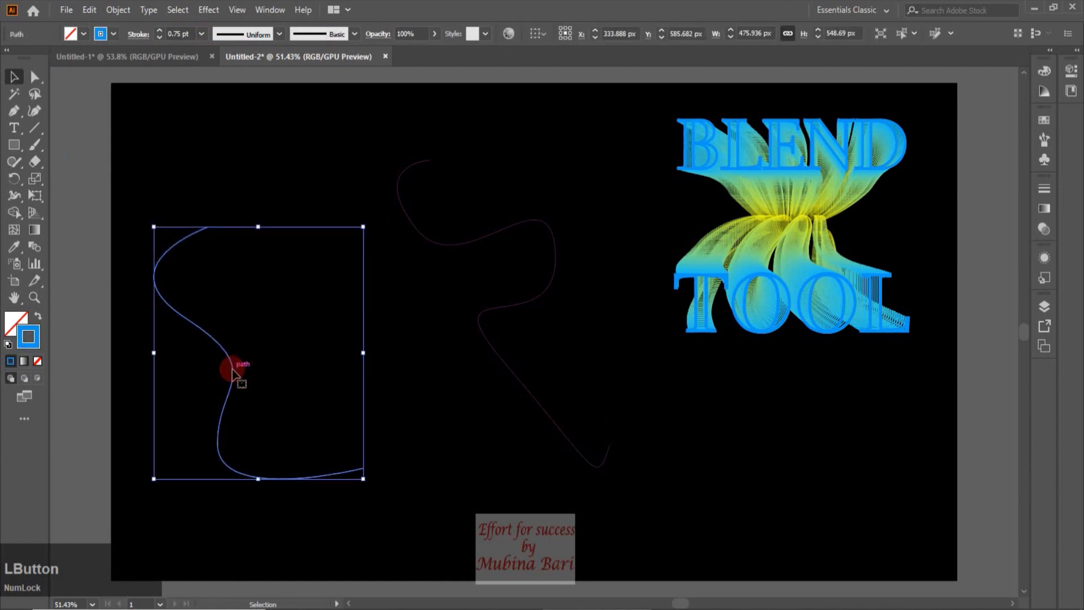
left_click(482, 330, "shift")
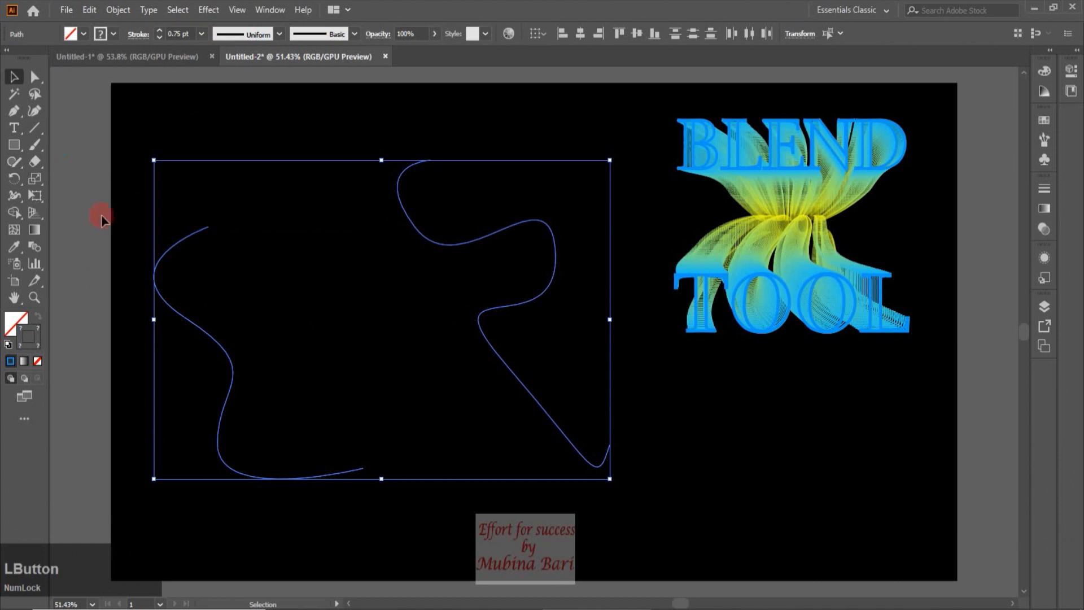
left_click(127, 13)
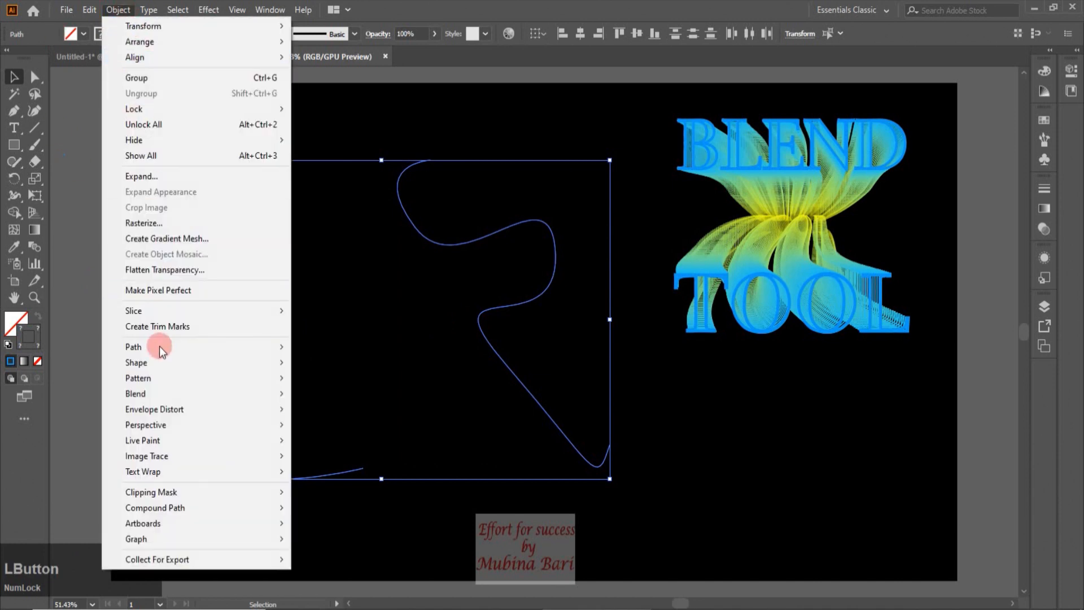
mouse_move(233, 393)
left_click(351, 393)
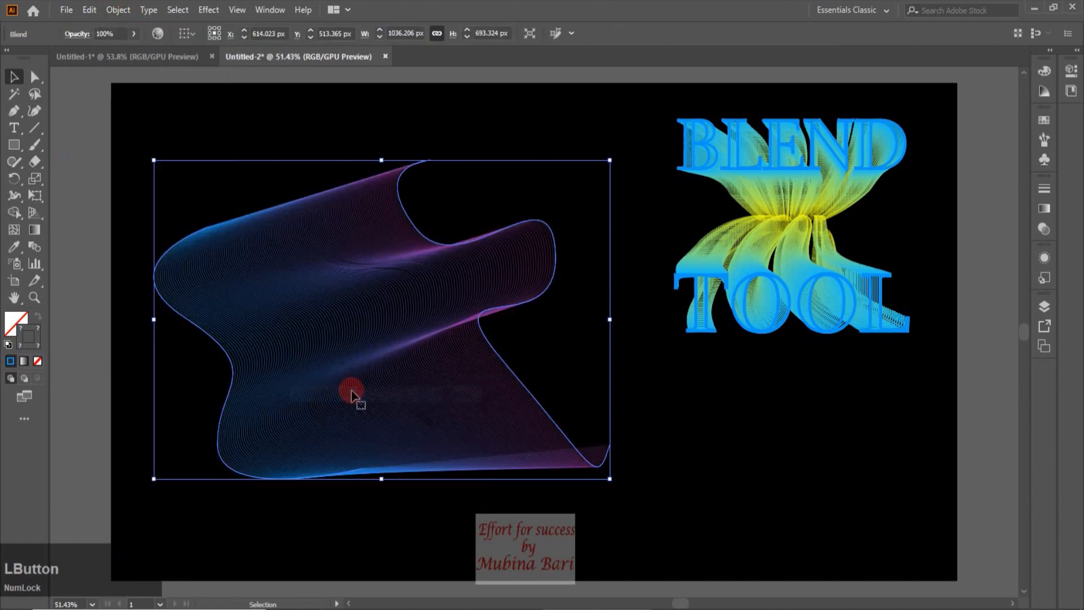
left_click(89, 158)
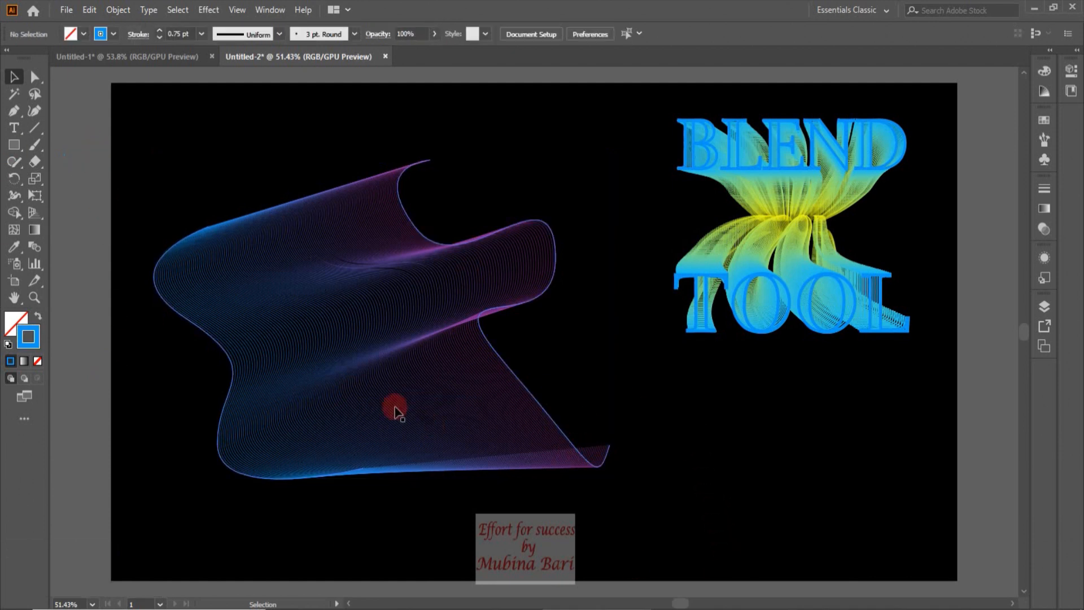
Reshape the blend by moving end anchor points and a handle of its paths with the Direct Selection tool
left_click(35, 77)
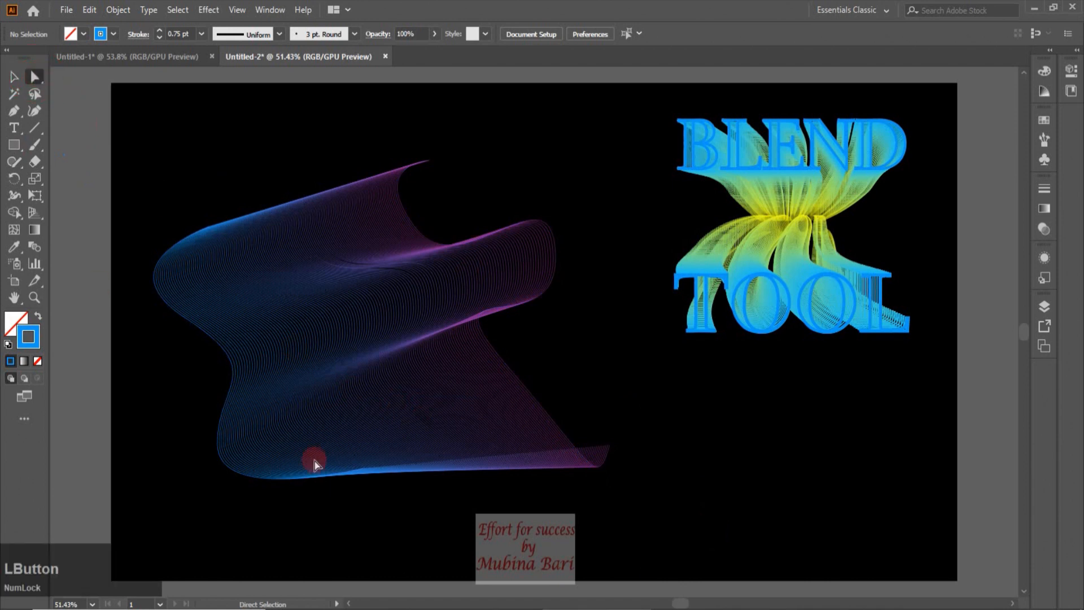
left_click_drag(608, 451, 637, 294)
left_click_drag(429, 166, 540, 147)
left_click(175, 245)
left_click_drag(207, 226, 192, 146)
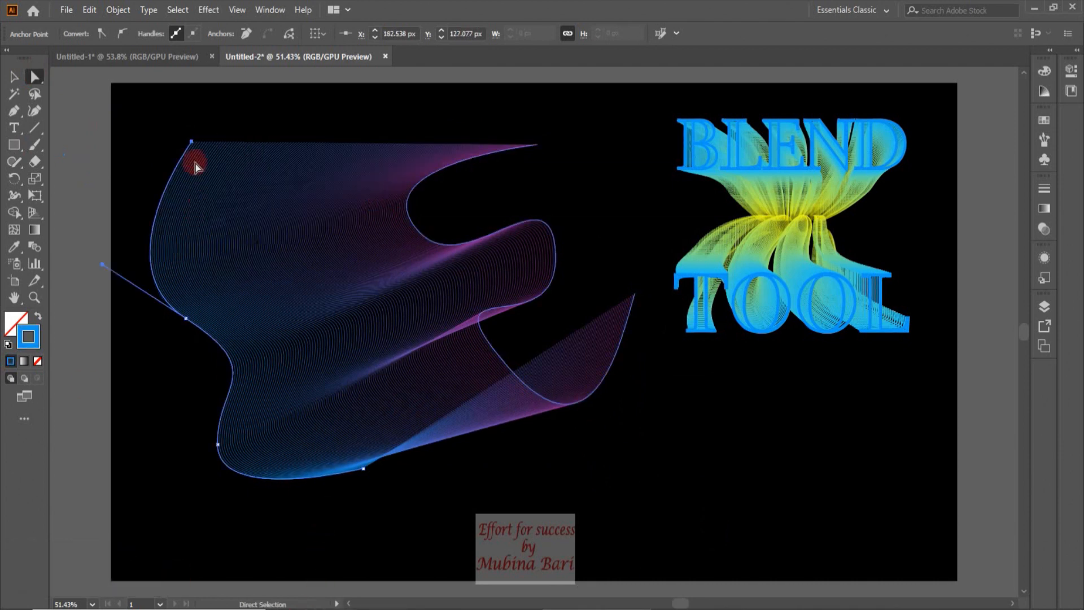
left_click_drag(193, 143, 261, 220)
left_click(67, 101)
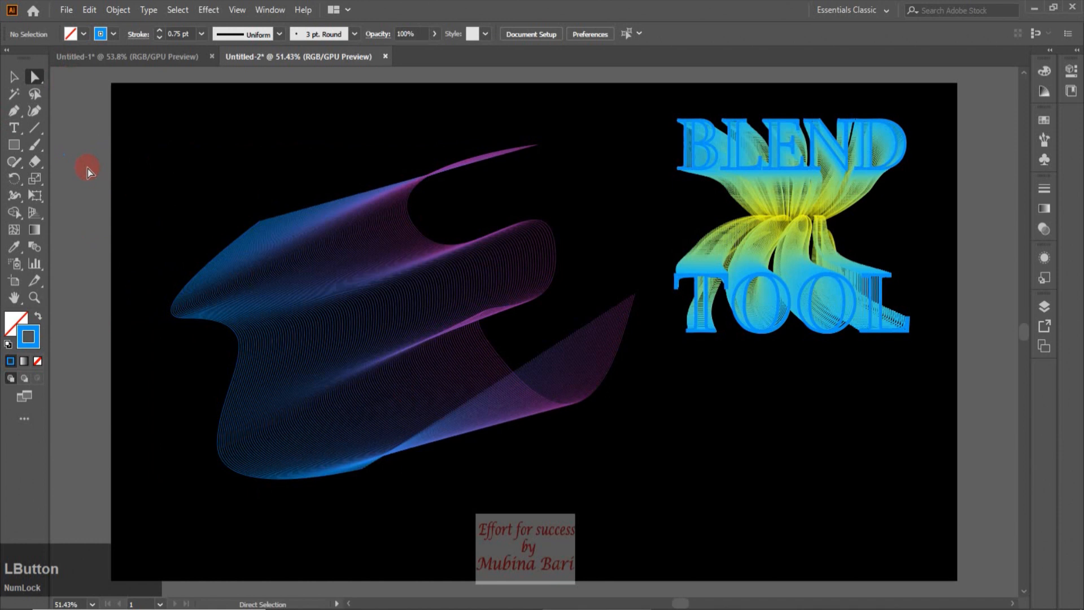
Draw a vertical straight line beside the BLEND TOOL artwork with the Pen tool and give it a yellow stroke
left_click(13, 110)
left_click(917, 192)
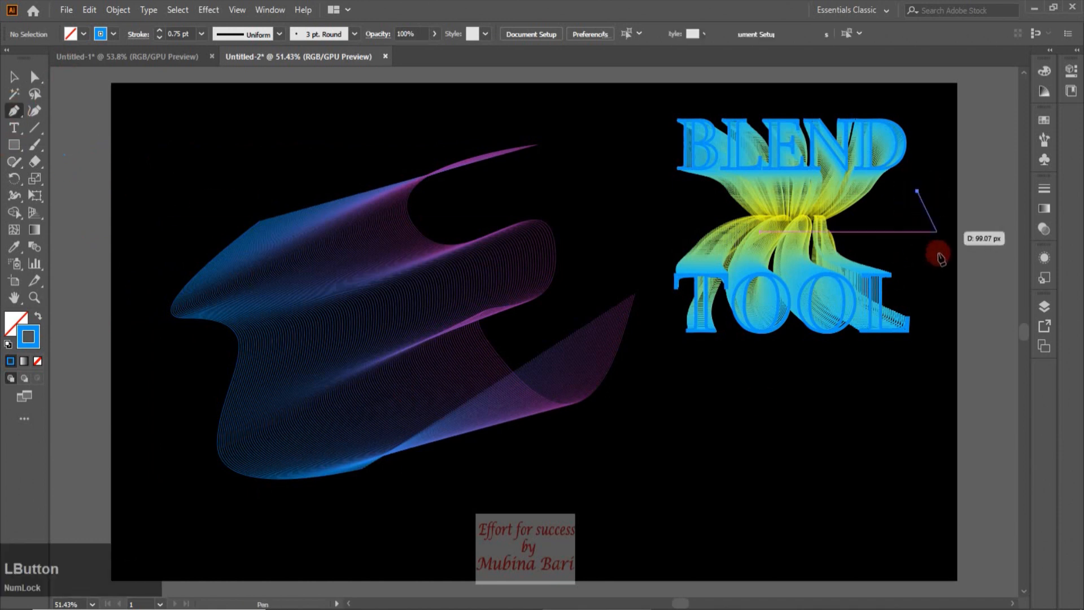
left_click(909, 498)
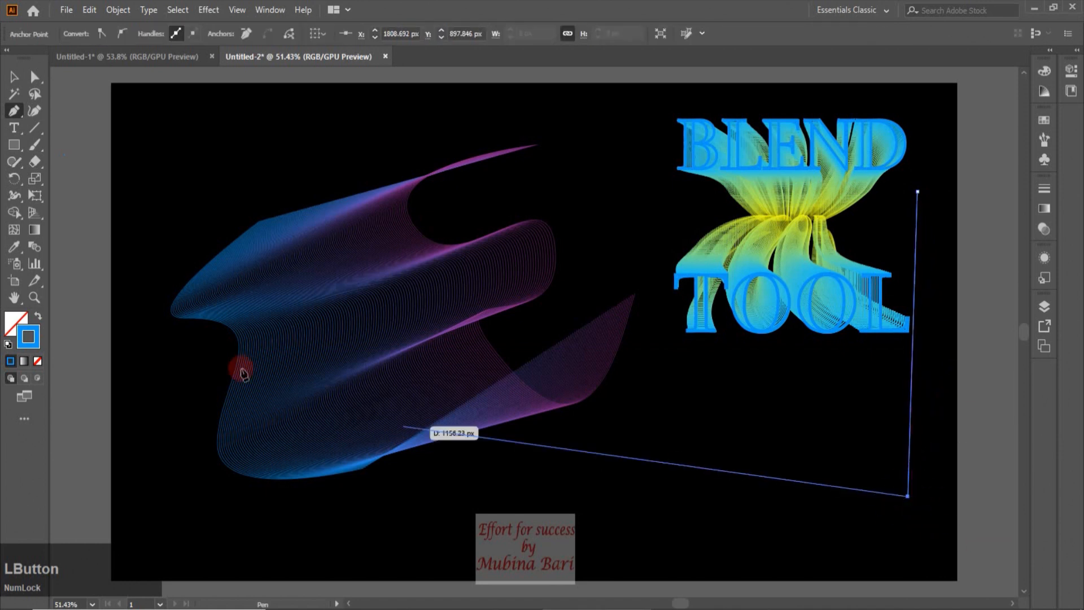
left_click(14, 76)
left_click(114, 34)
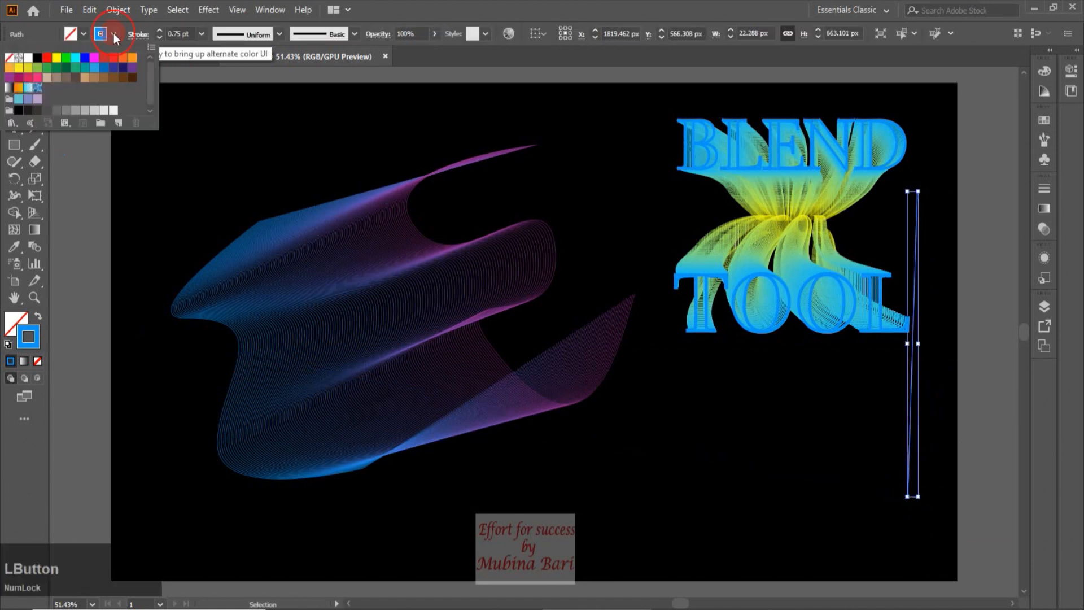
left_click(16, 70)
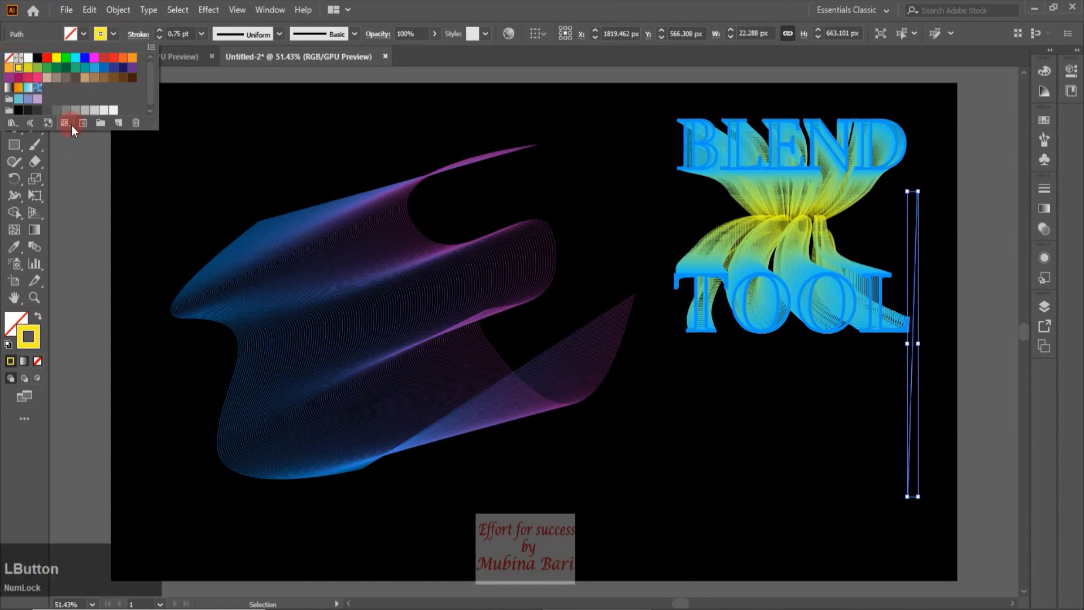
left_click(56, 238)
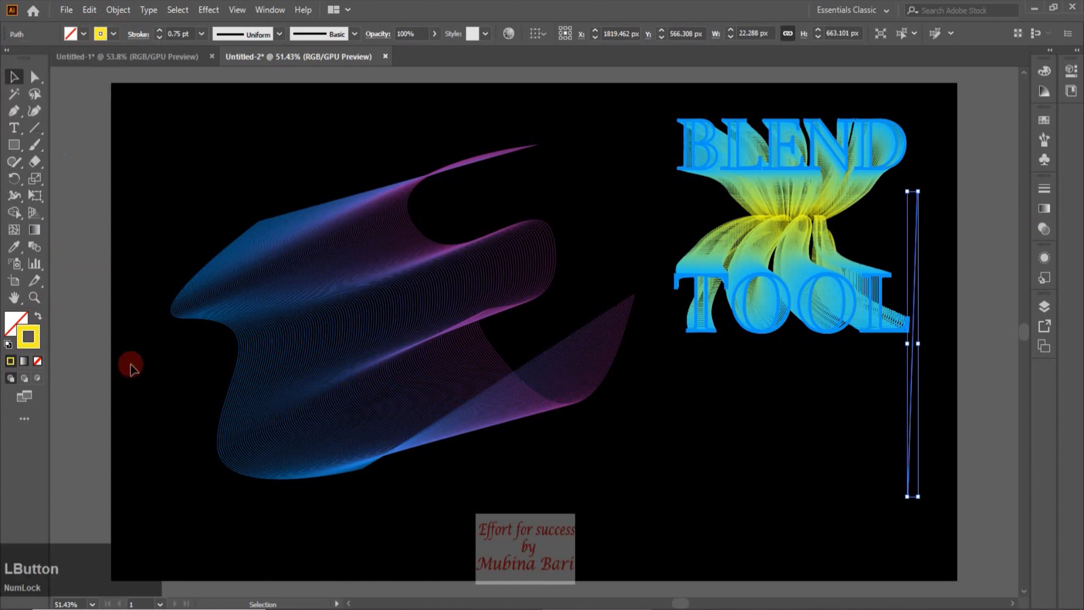
Select the wavy blend together with the yellow line and combine them with Make Blend
left_click(556, 406)
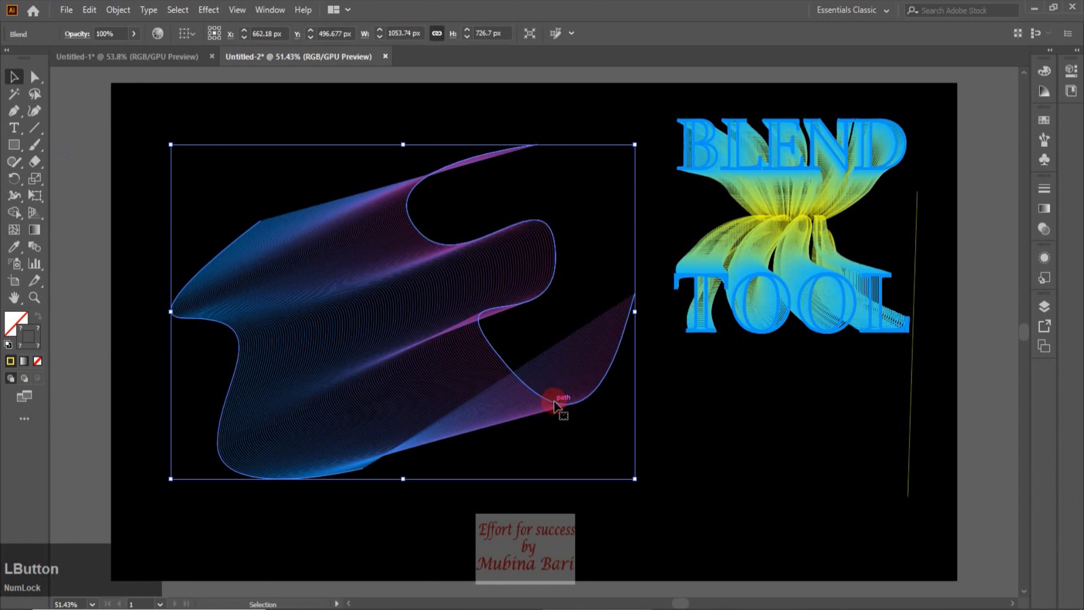
left_click(913, 438, "shift")
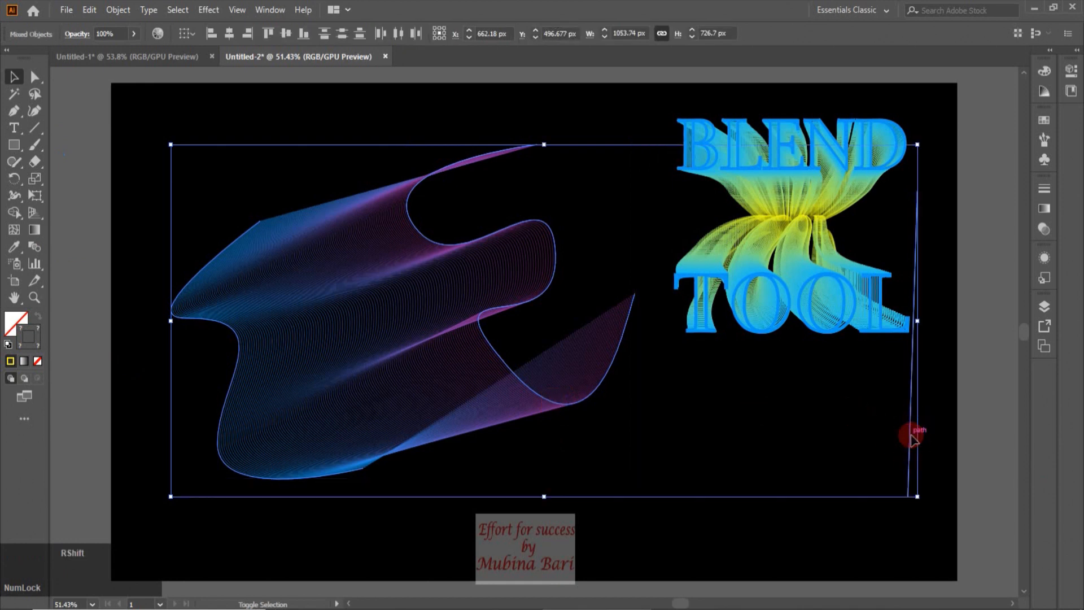
left_click(118, 9)
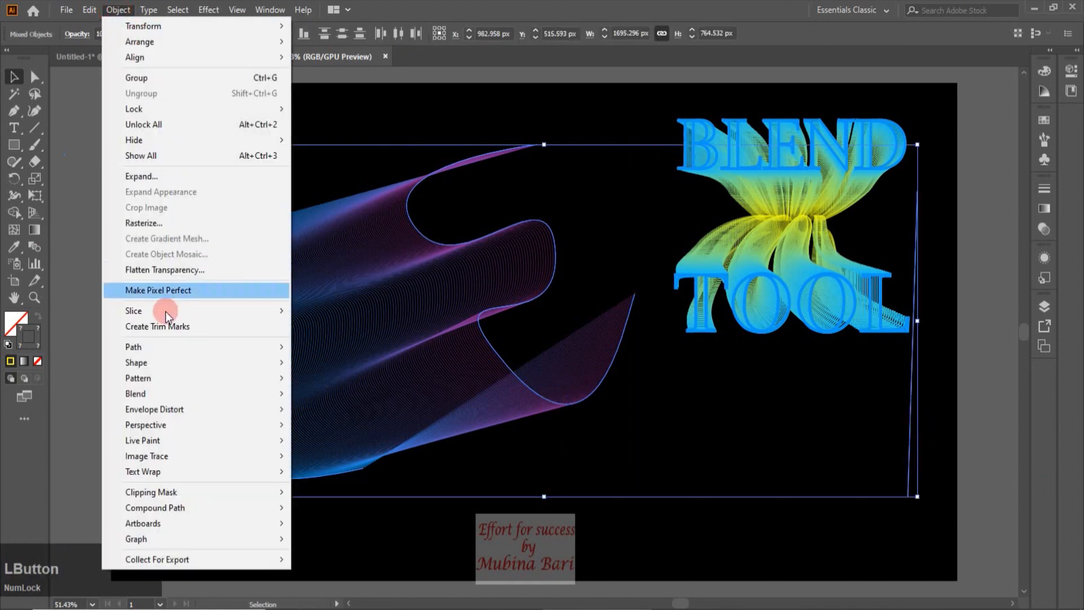
mouse_move(167, 390)
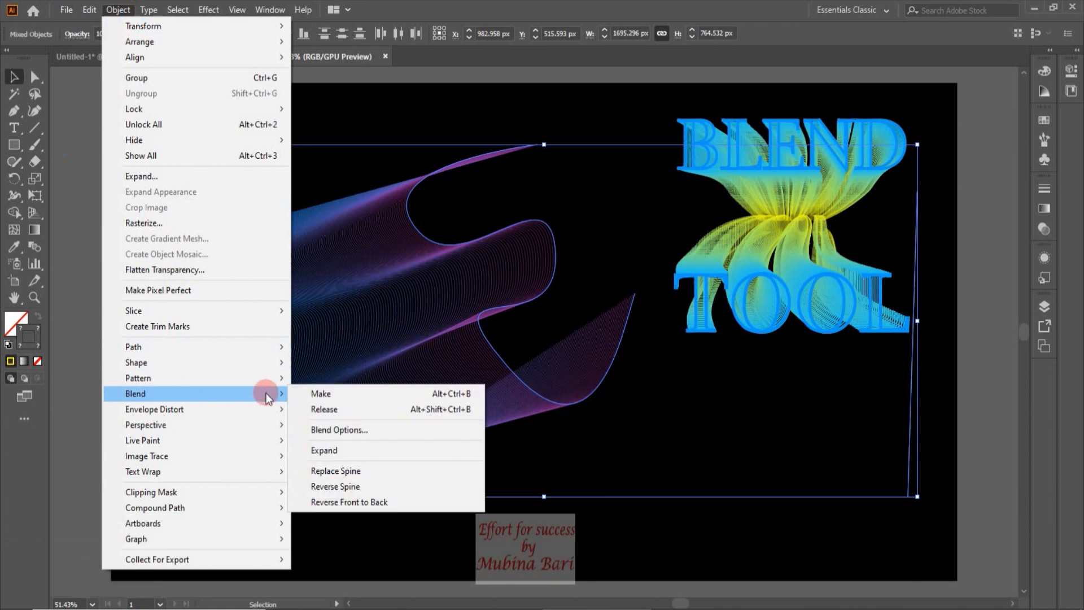
left_click(320, 394)
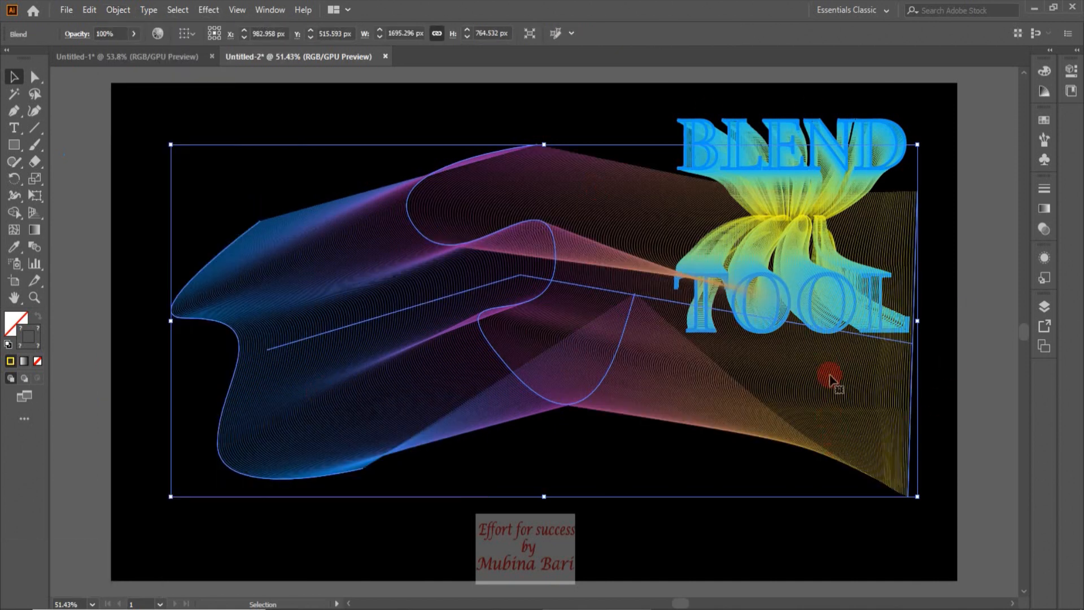
Reshape the new blend by dragging two end anchor points and a curve handle with the Direct Selection tool
left_click(83, 170)
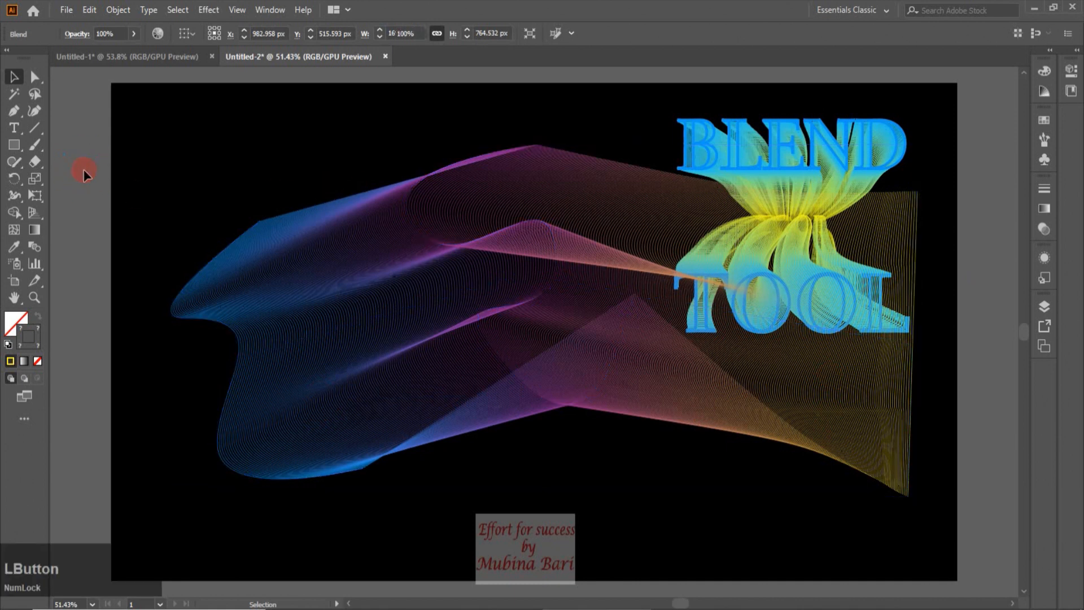
left_click(34, 77)
left_click_drag(569, 412, 584, 579)
left_click_drag(520, 466, 131, 103)
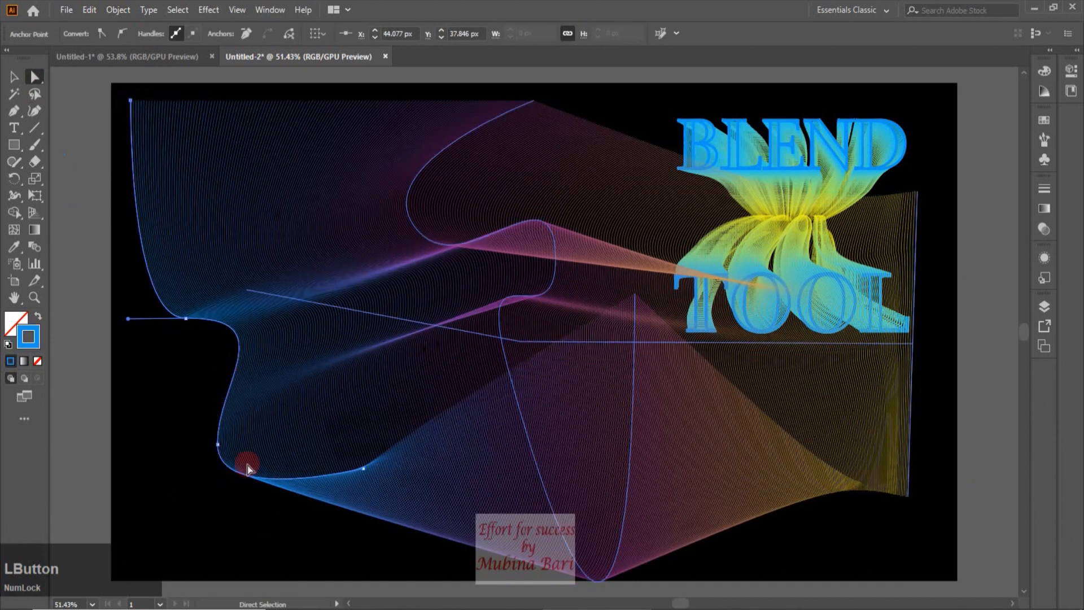
mouse_move(364, 476)
left_mouse_down()
mouse_move(319, 496)
mouse_move(356, 480)
left_mouse_up()
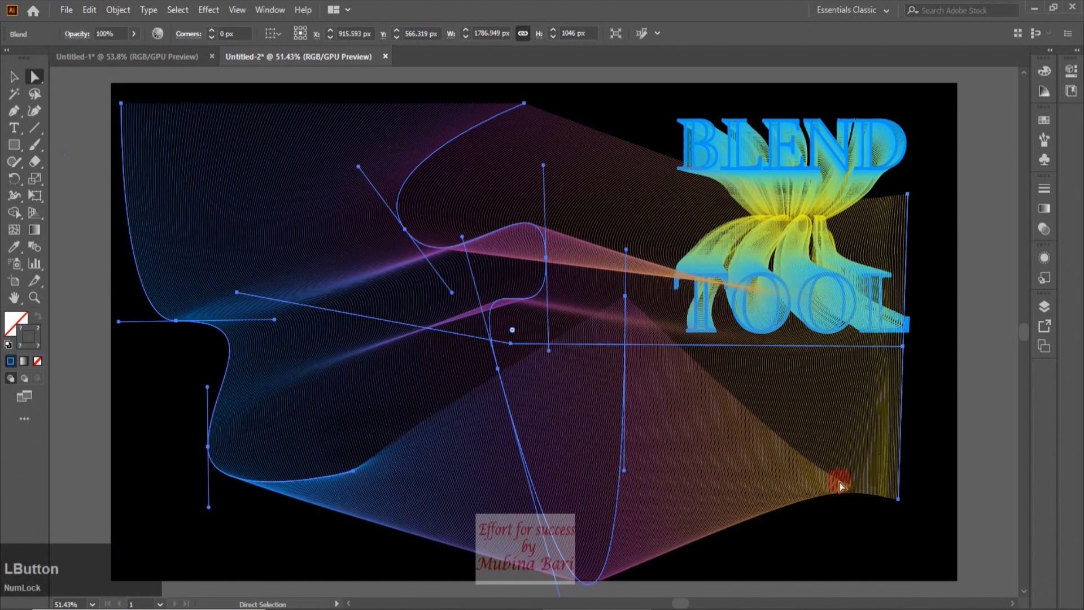
left_click(60, 295)
key("ctrl+a")
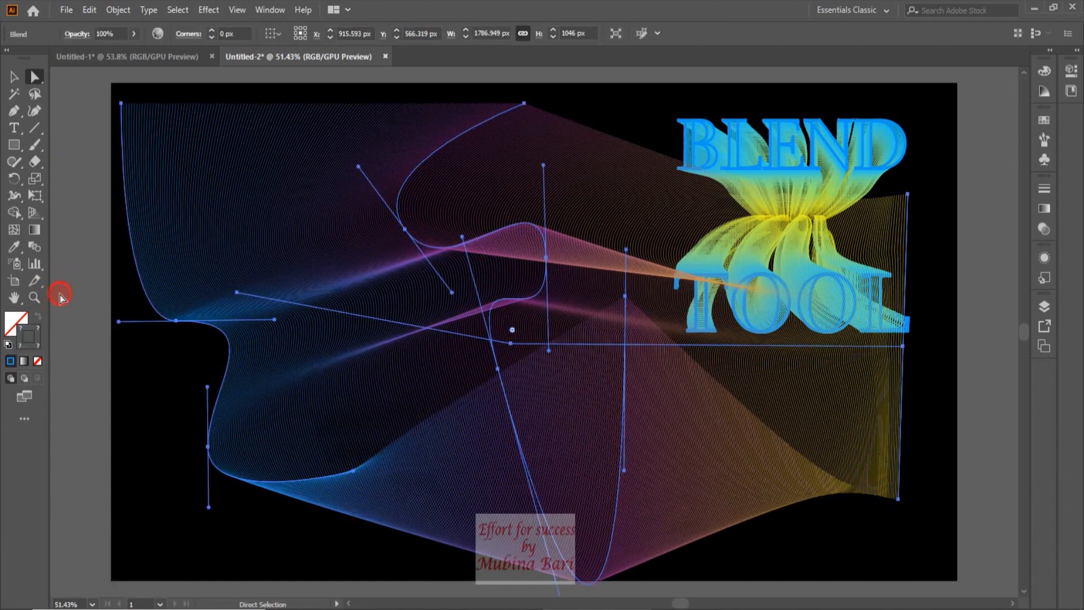
left_click(60, 295)
left_click(60, 294)
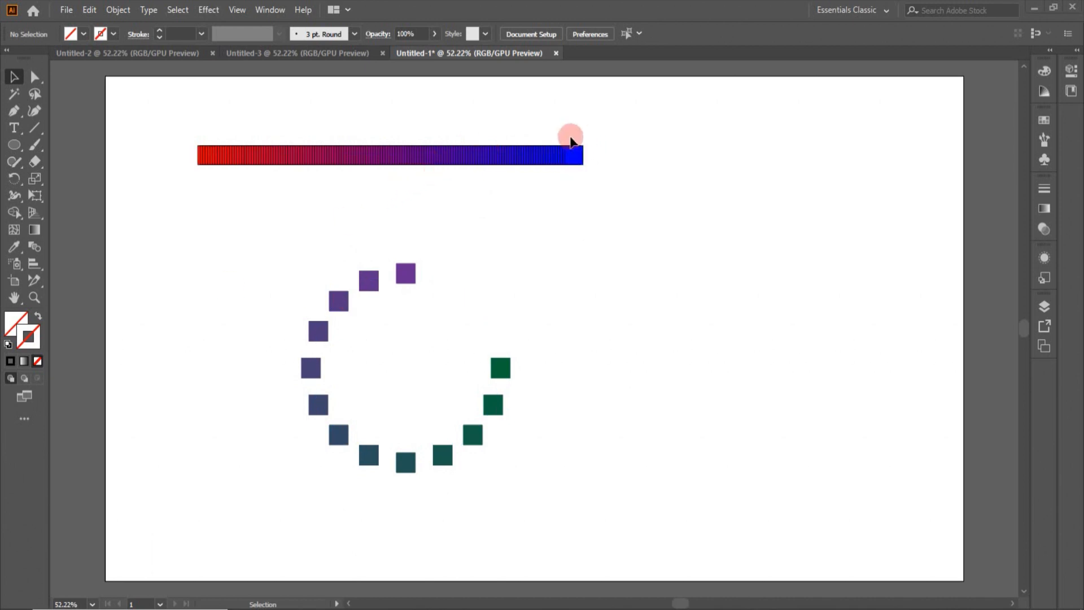
Apply Reverse Front to Back to the red-to-blue bar blend, then deselect it
left_click(452, 158)
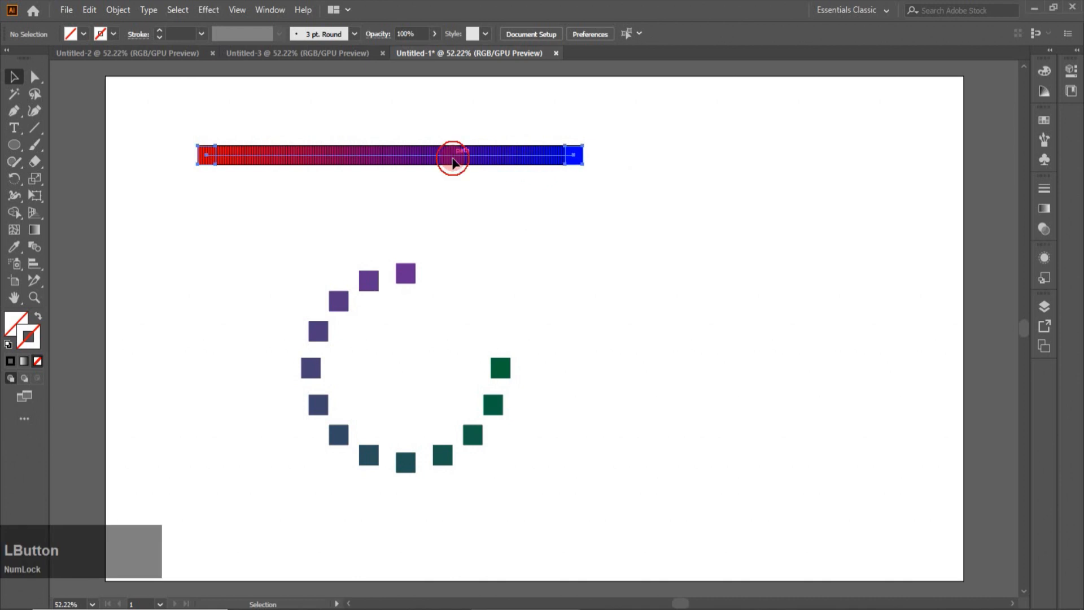
left_click(120, 12)
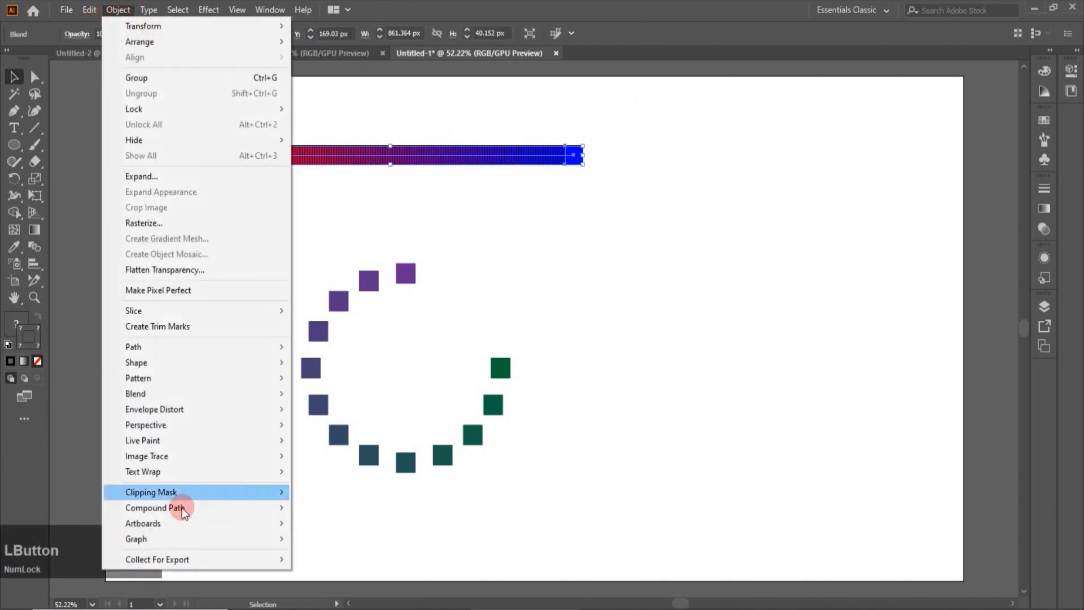
mouse_move(164, 395)
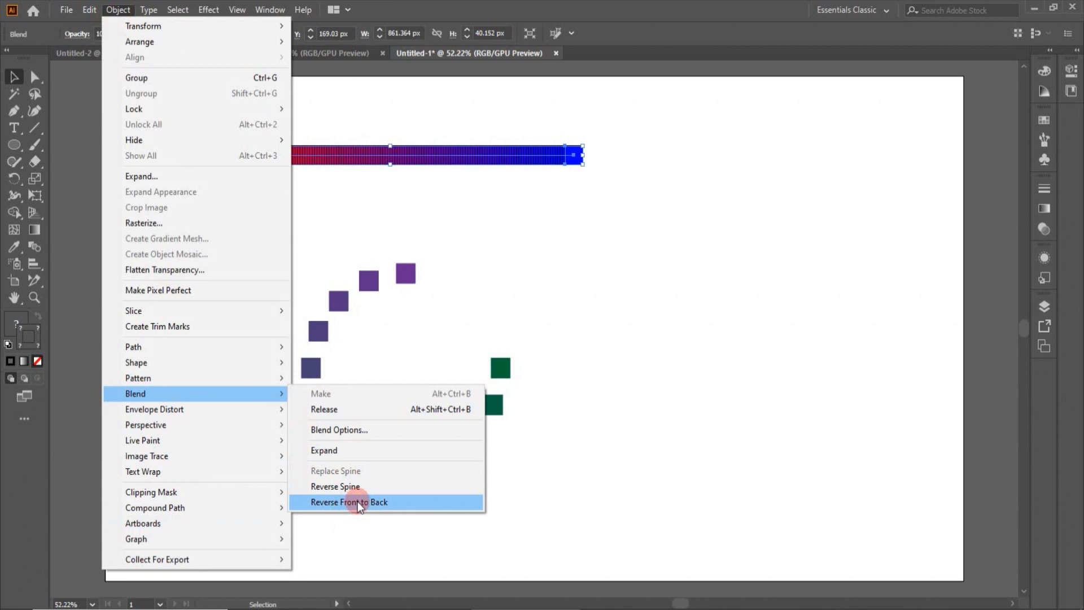
left_click(358, 501)
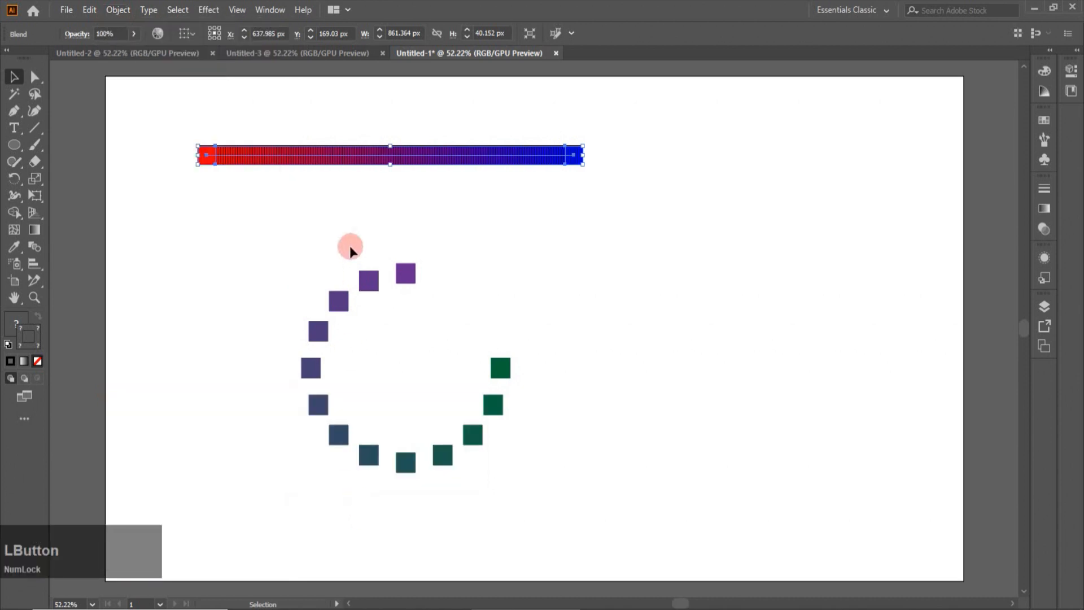
left_click(350, 221)
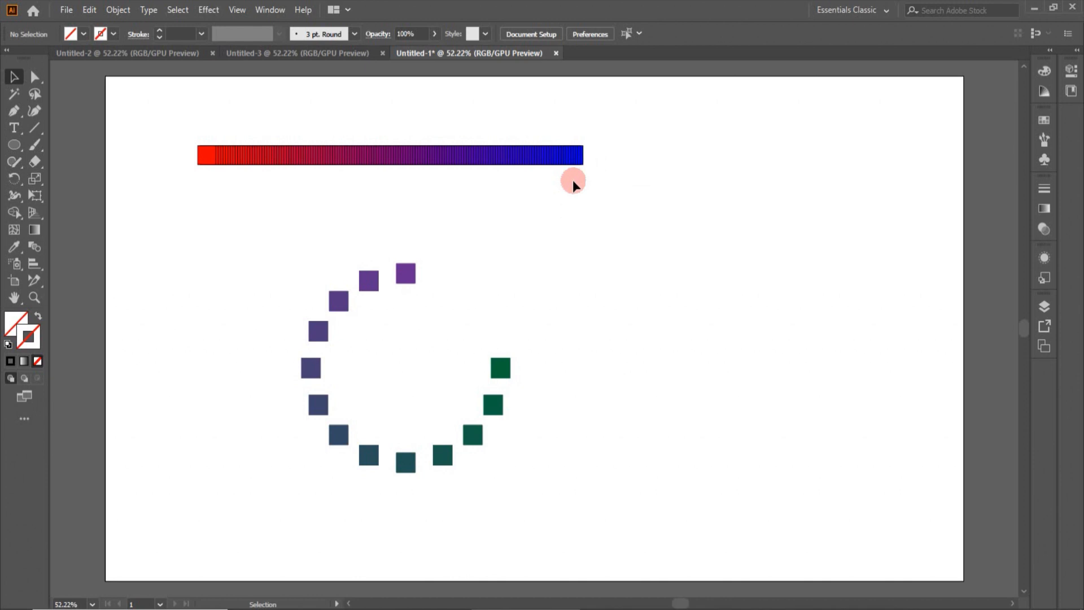
Release the red-to-blue bar blend back into its two separate squares, then deselect
left_click(368, 153)
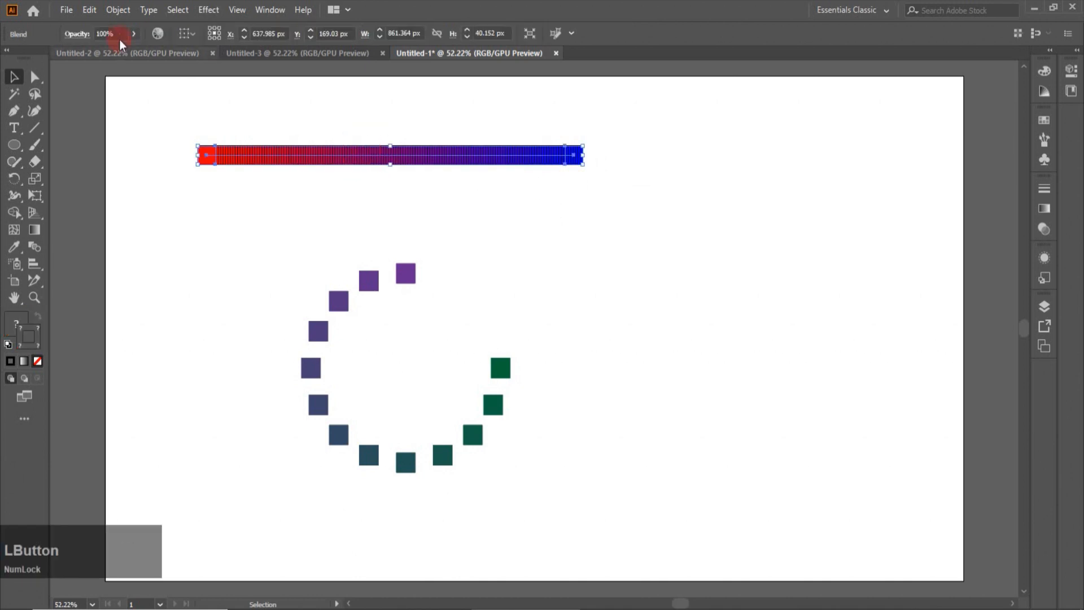
left_click(117, 10)
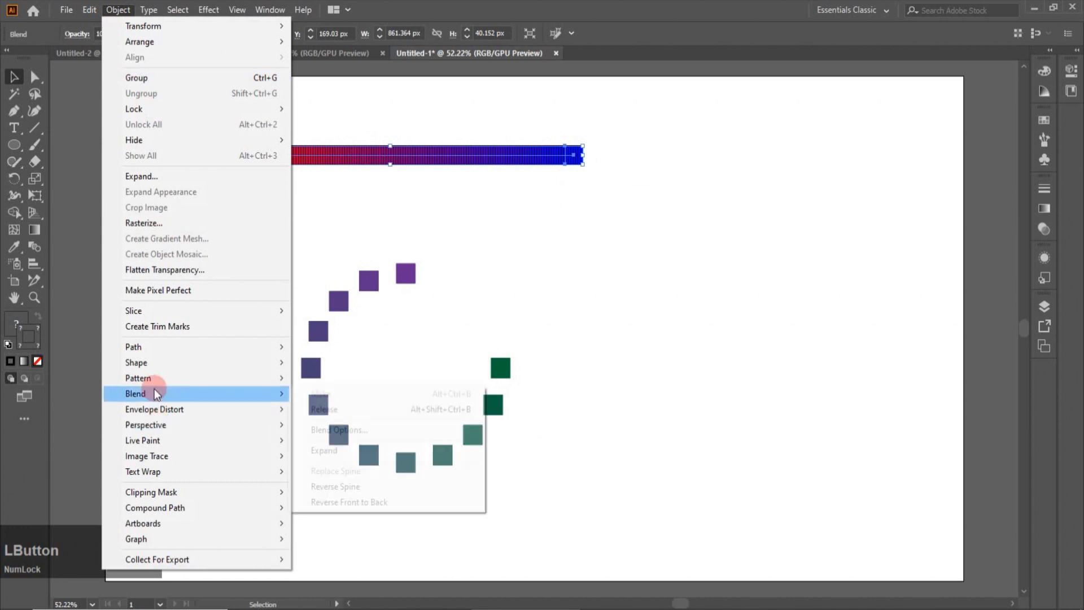
left_click(269, 409)
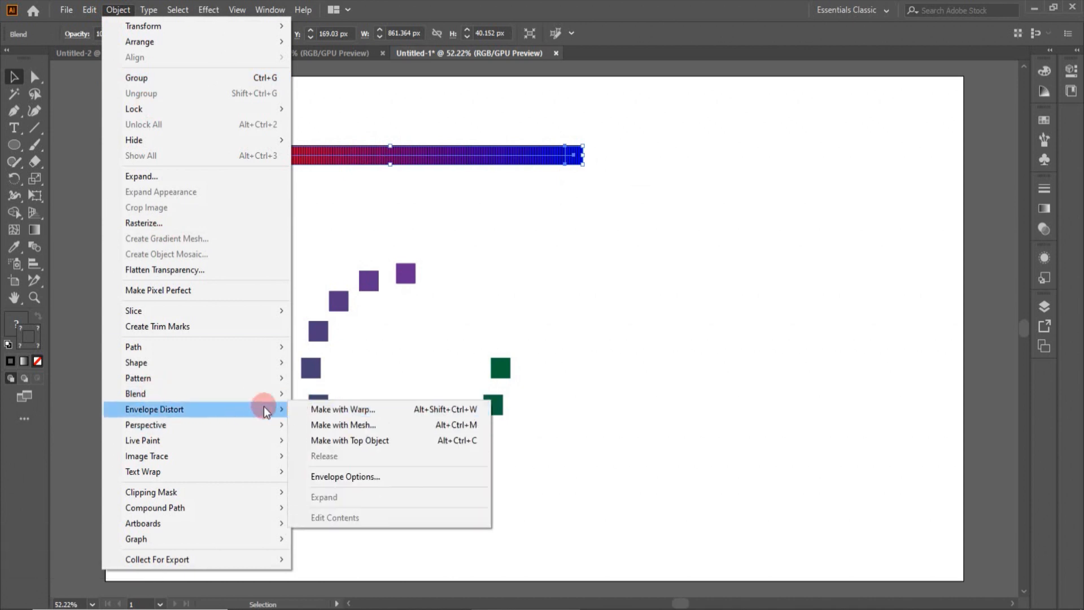
mouse_move(269, 393)
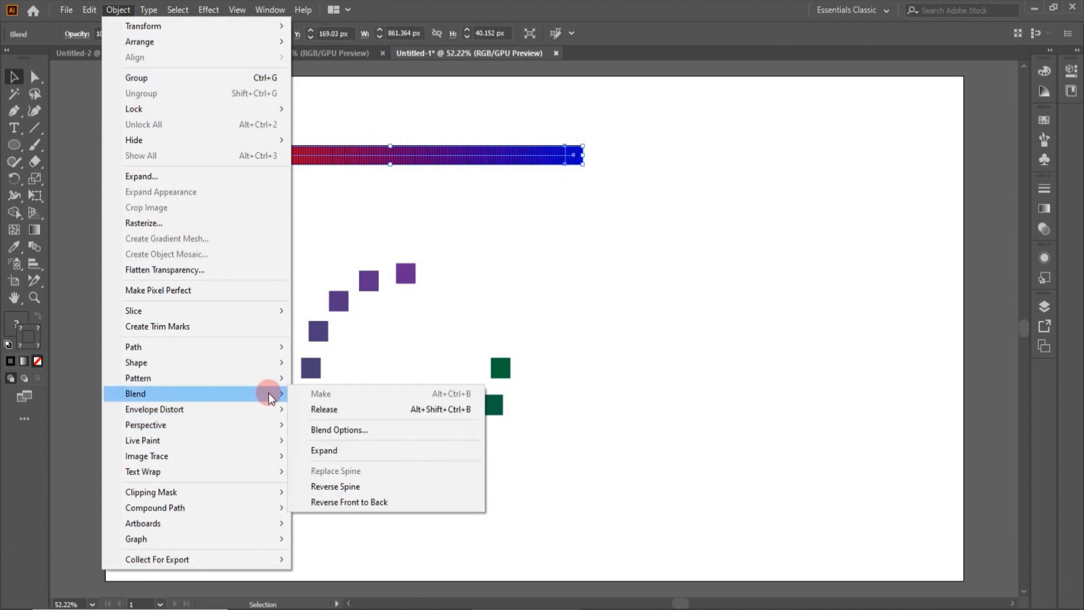
left_click(331, 408)
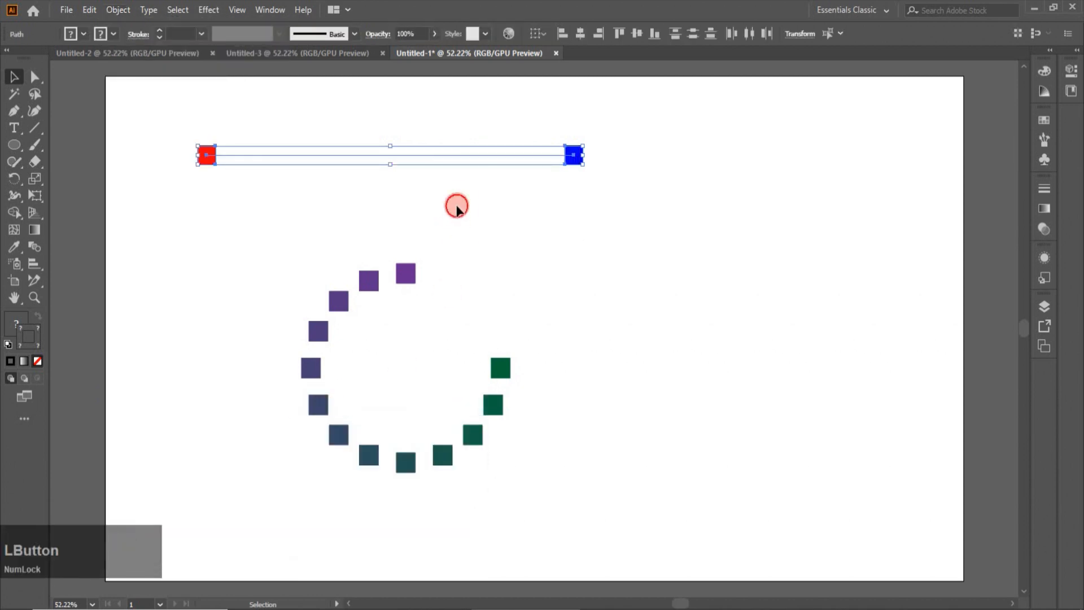
left_click(456, 209)
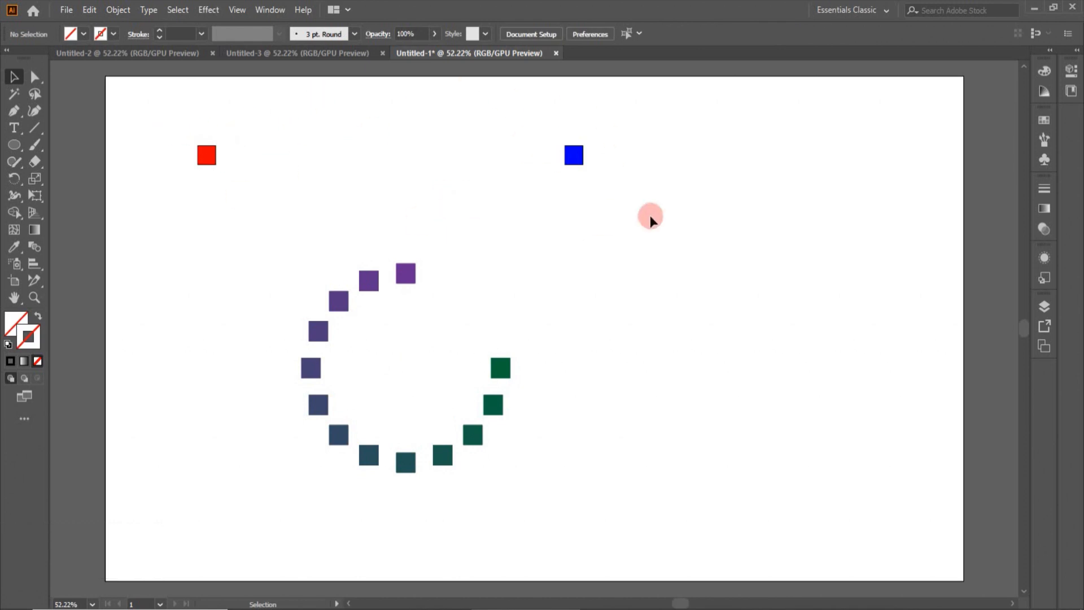
Select the circular blend of squares and apply Reverse Spine to it
left_click(441, 458)
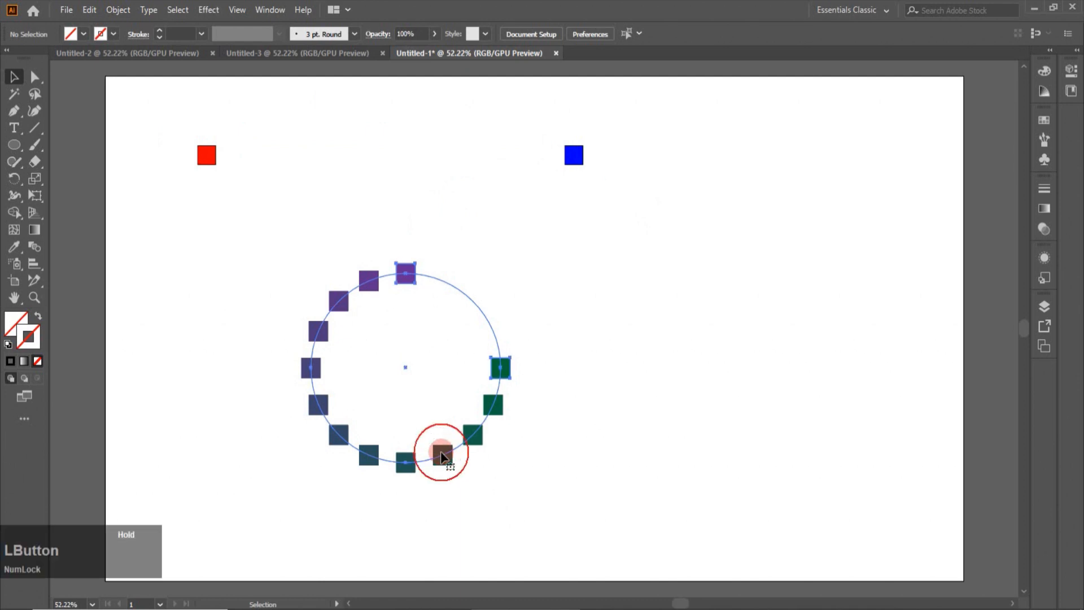
left_click(122, 11)
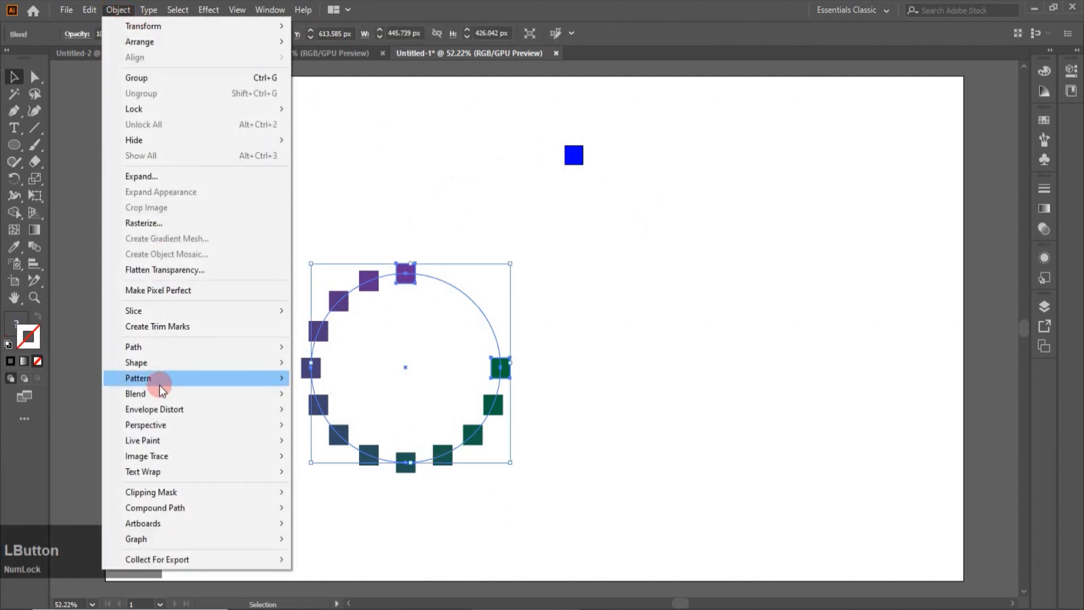
mouse_move(159, 389)
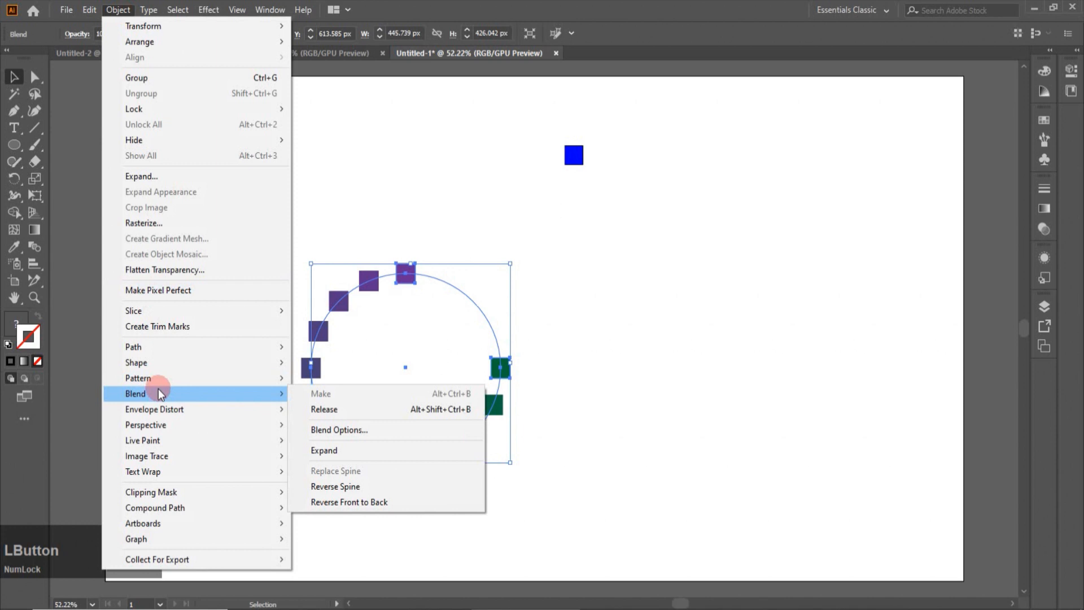
left_click(344, 487)
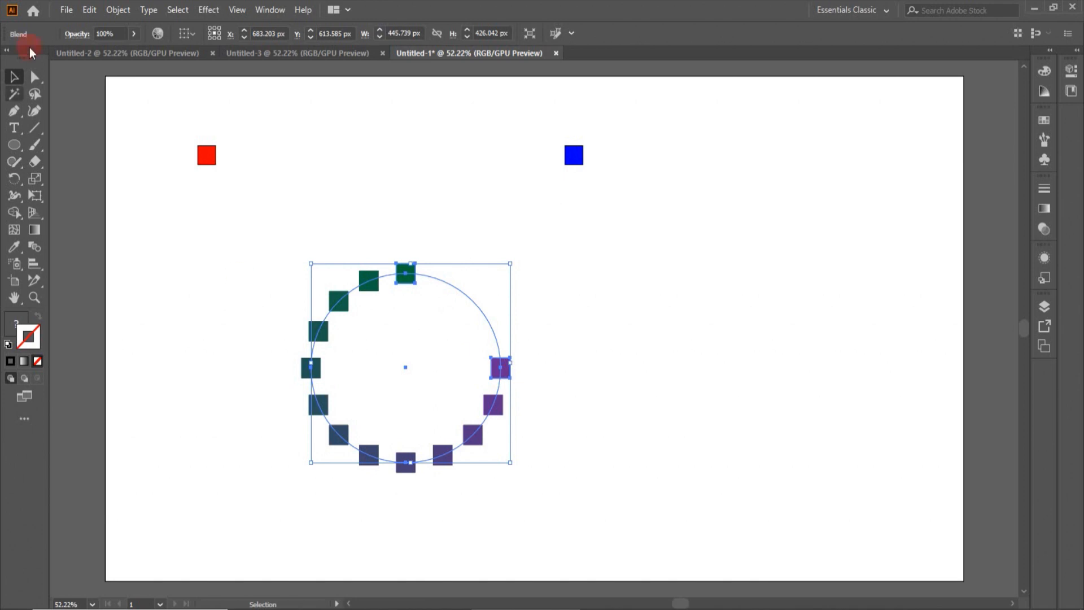
Apply Reverse Spine to the circular blend a second time
left_click(108, 11)
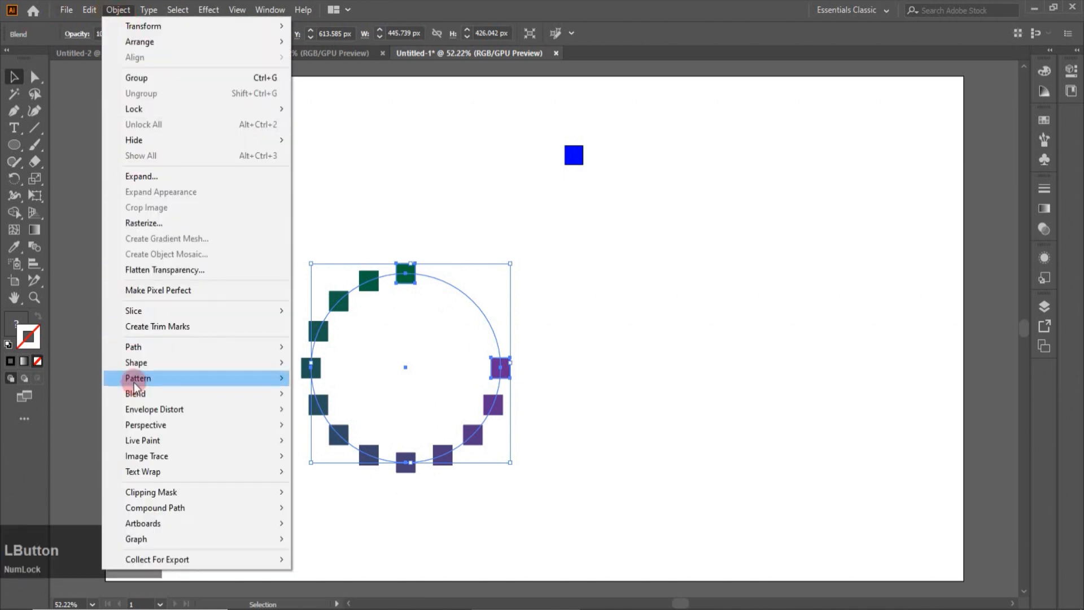
mouse_move(141, 394)
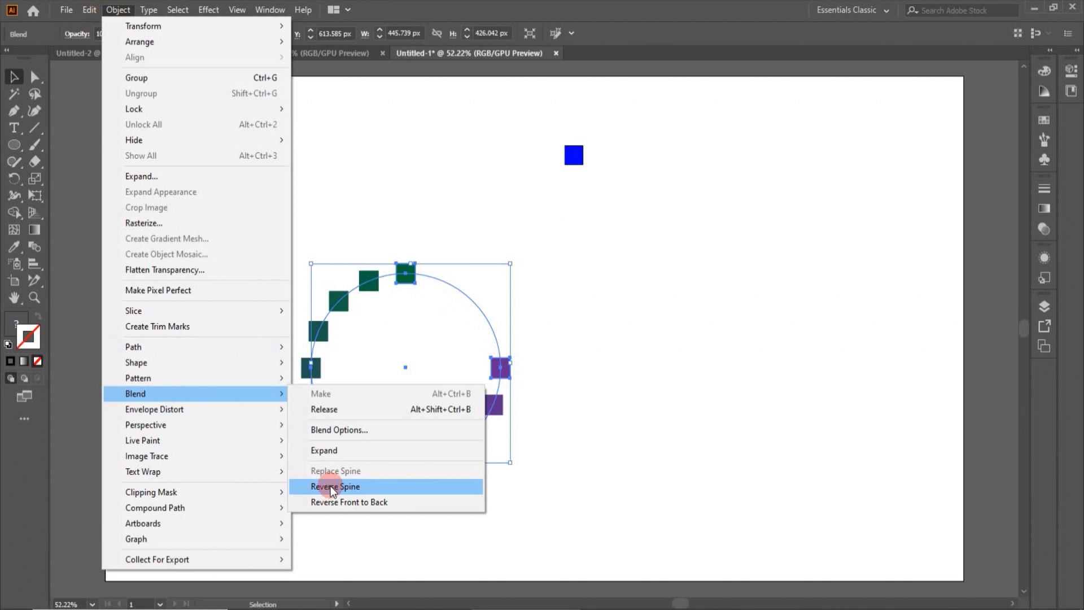
left_click(330, 486)
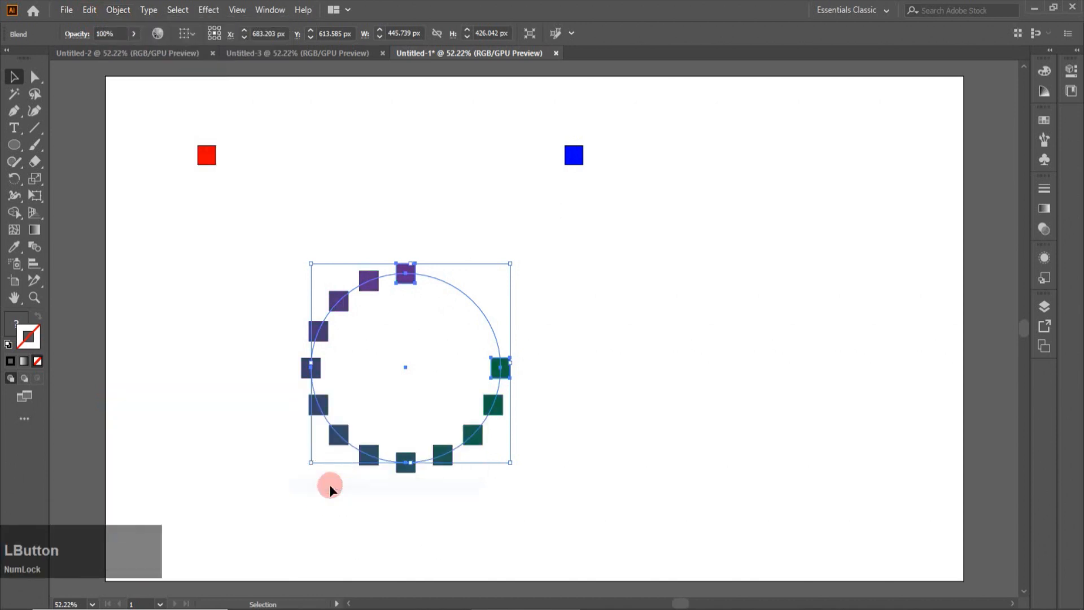